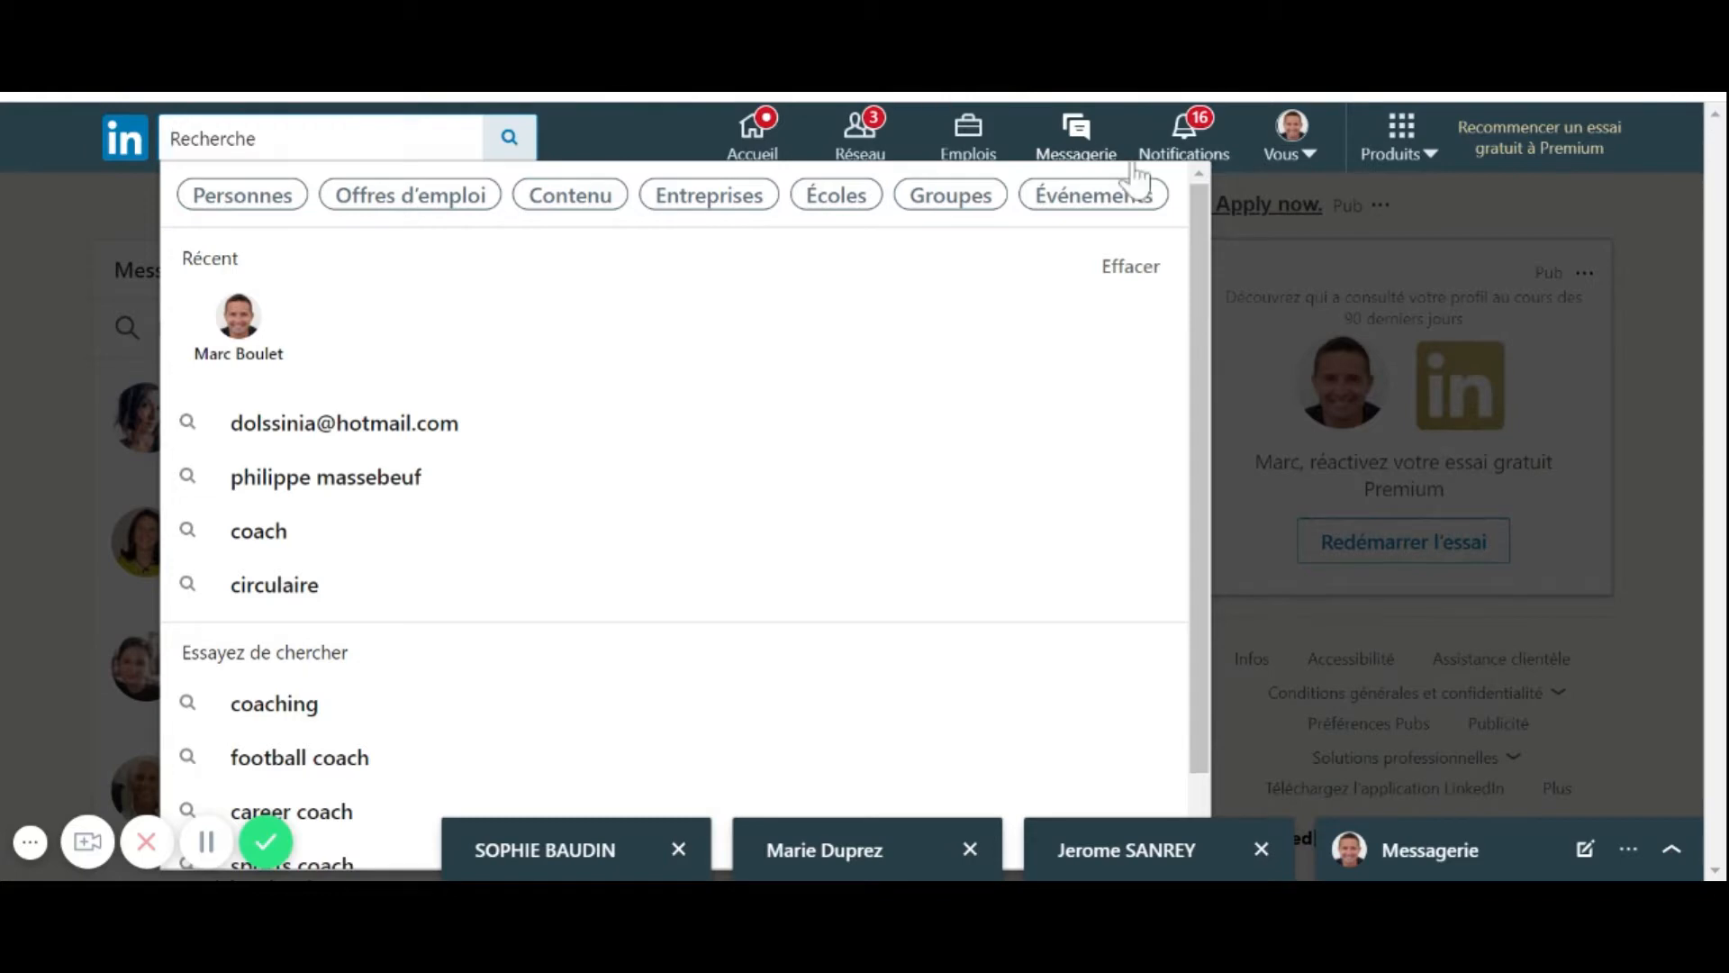
Review the conversations in the LinkedIn message inbox, including older ones, and return to the most recent
{"action": "left_click", "coordinate": [1679, 181]}
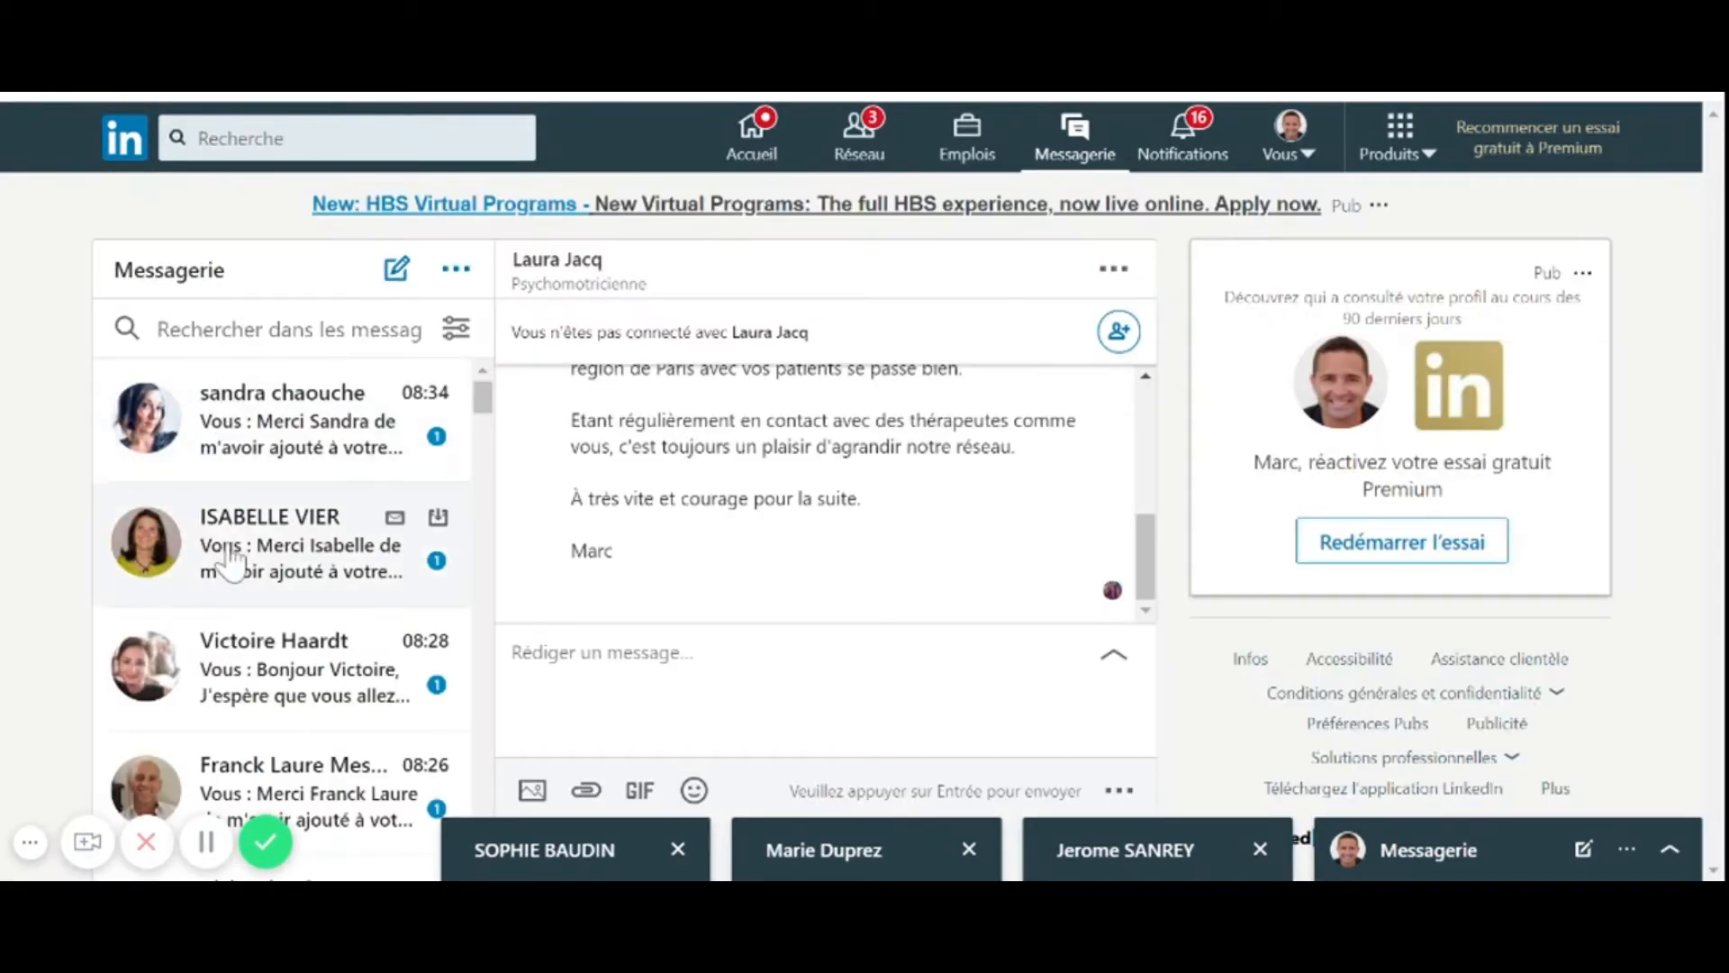
{"action": "scroll", "coordinate": [229, 558], "scroll_direction": "down", "scroll_amount": 8}
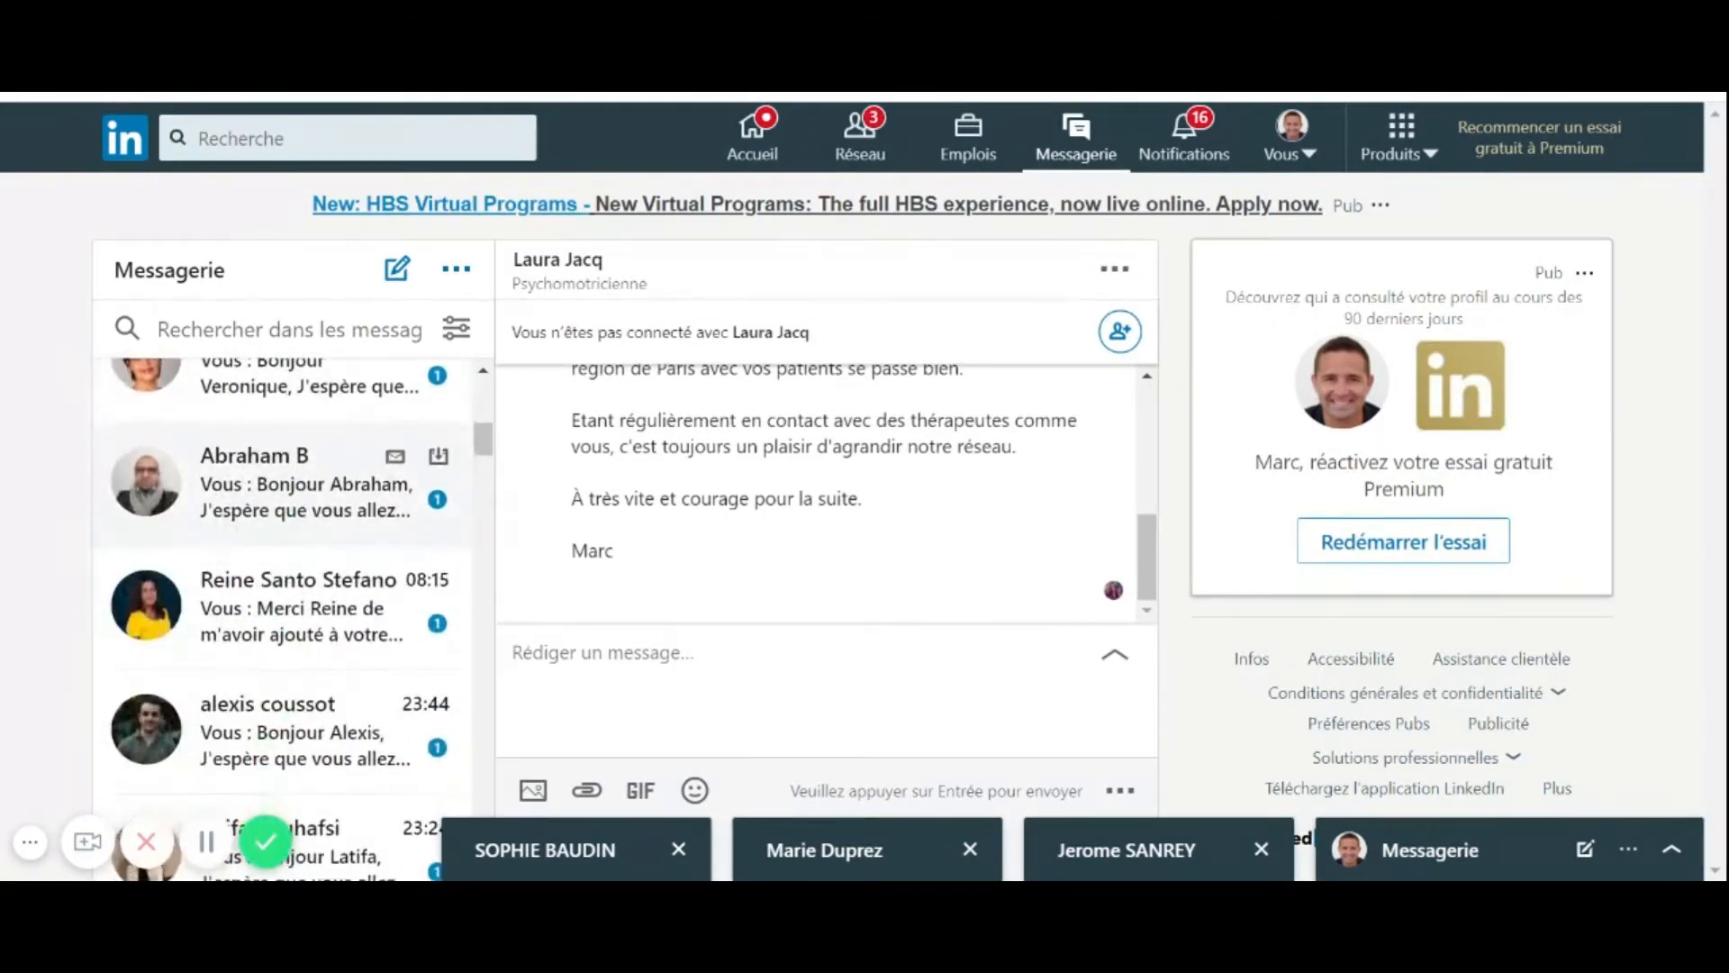
{"action": "scroll", "coordinate": [282, 619], "scroll_direction": "down", "scroll_amount": 8}
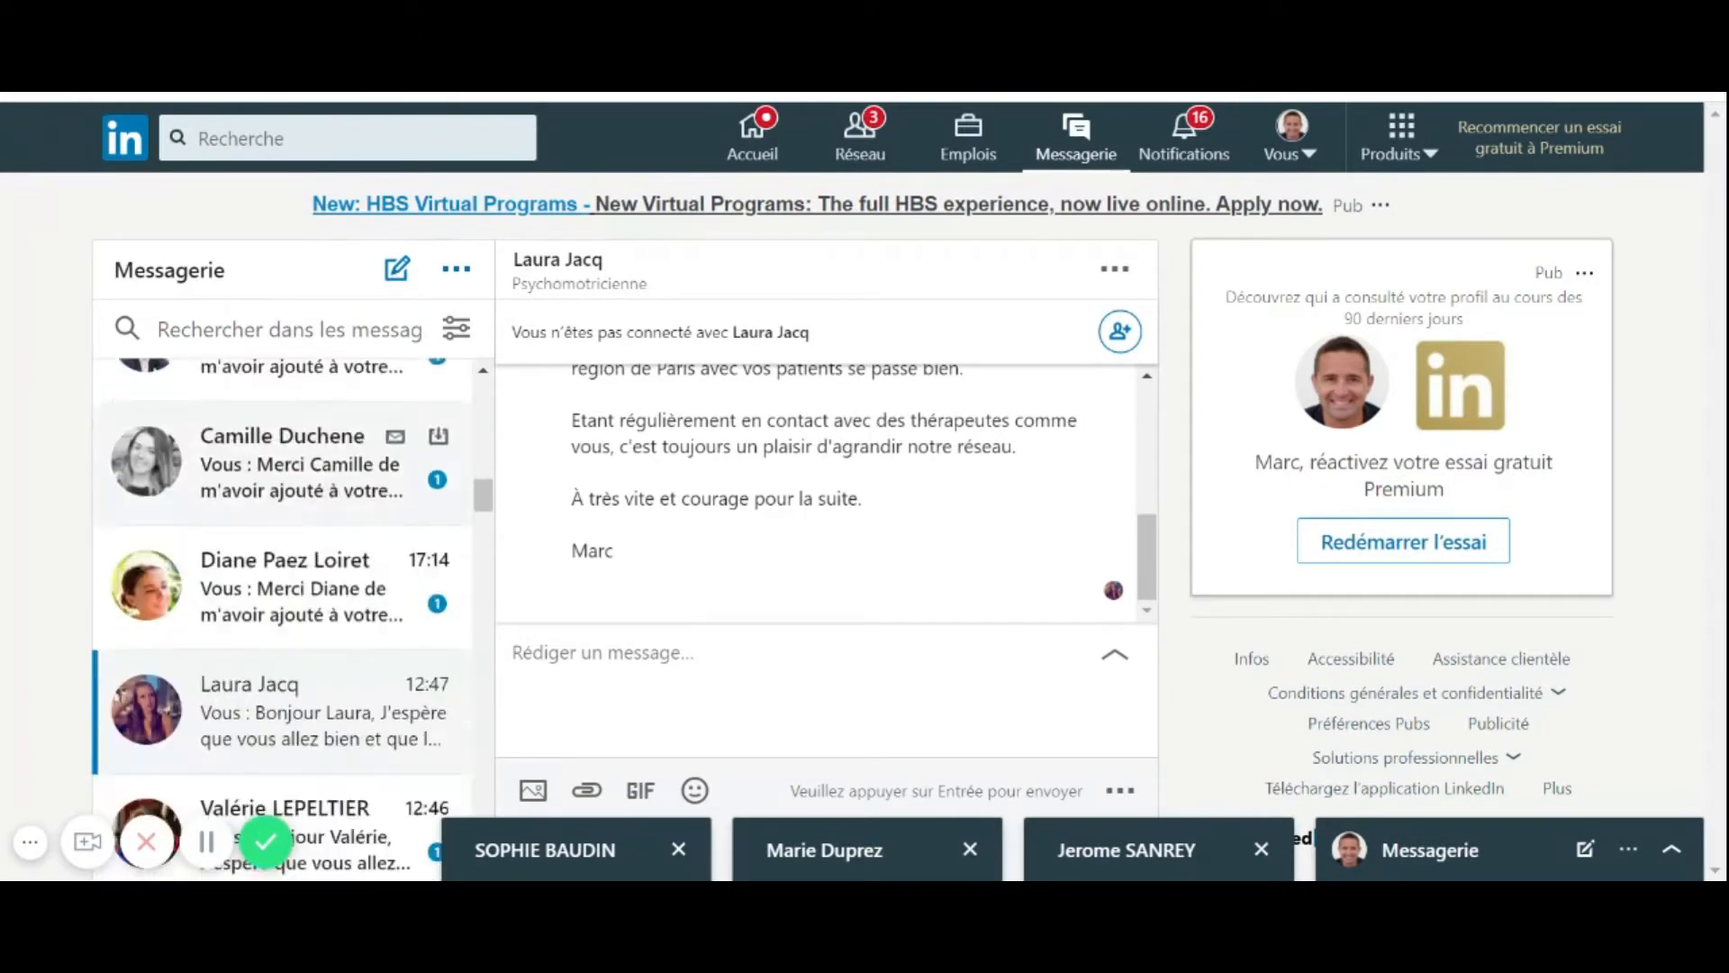
{"action": "scroll", "coordinate": [282, 541], "scroll_direction": "down", "scroll_amount": 10}
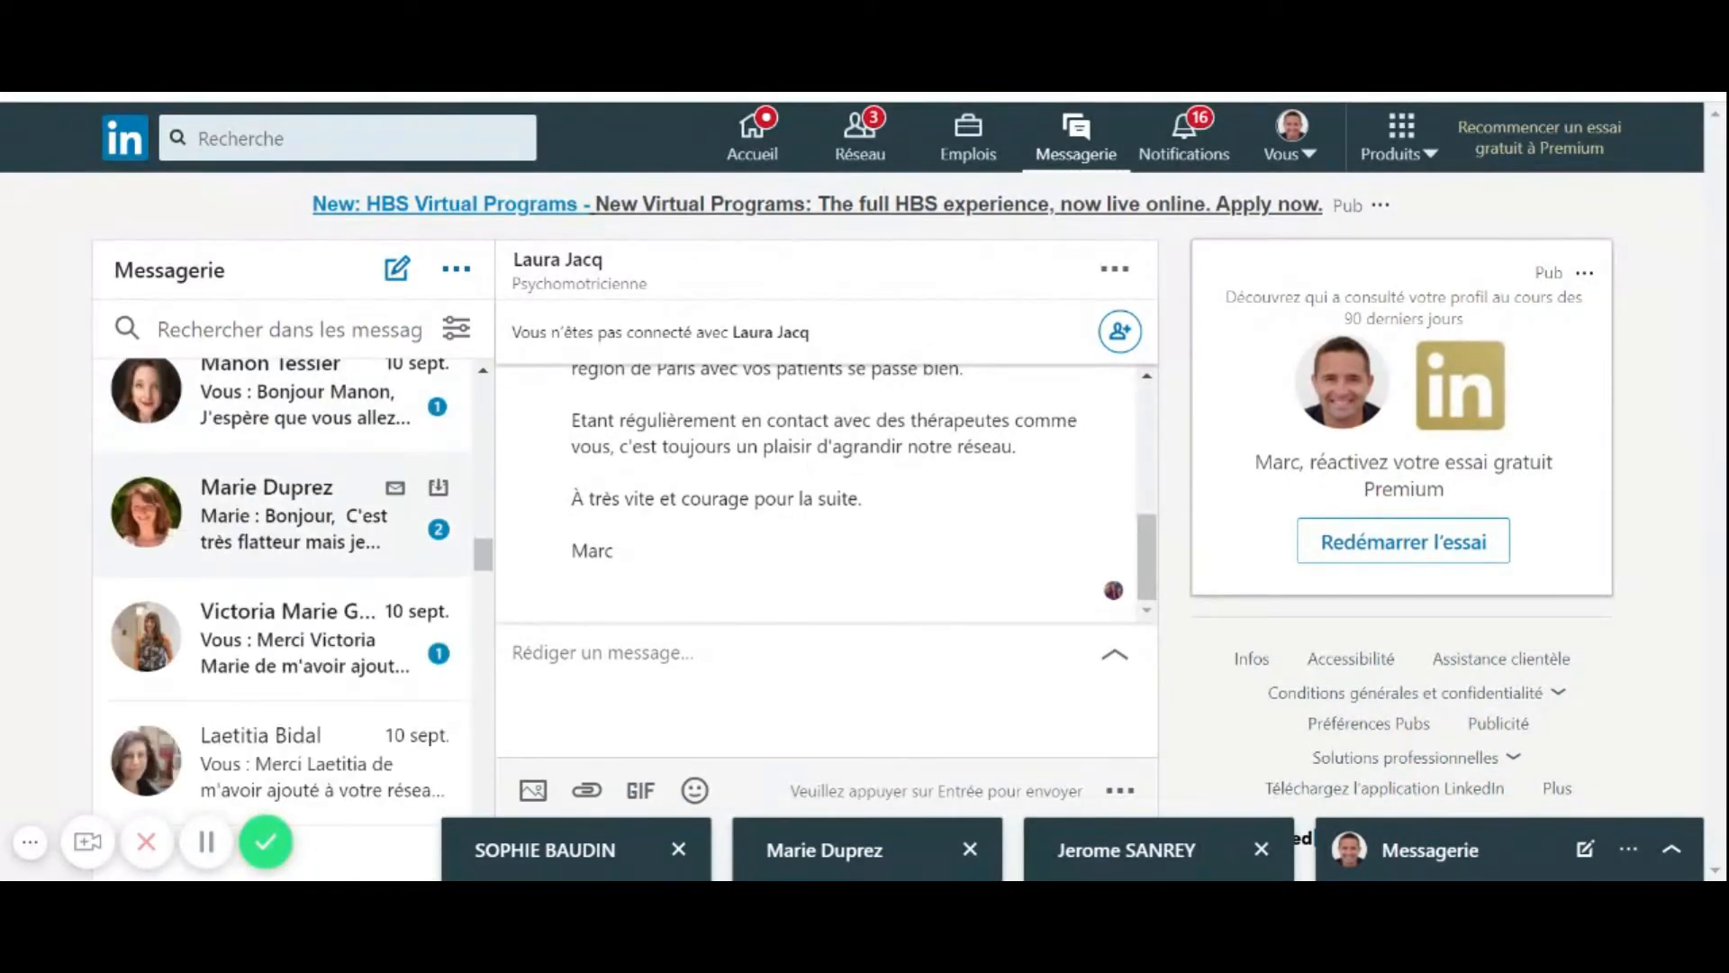
{"action": "scroll", "coordinate": [282, 540], "scroll_direction": "down", "scroll_amount": 6}
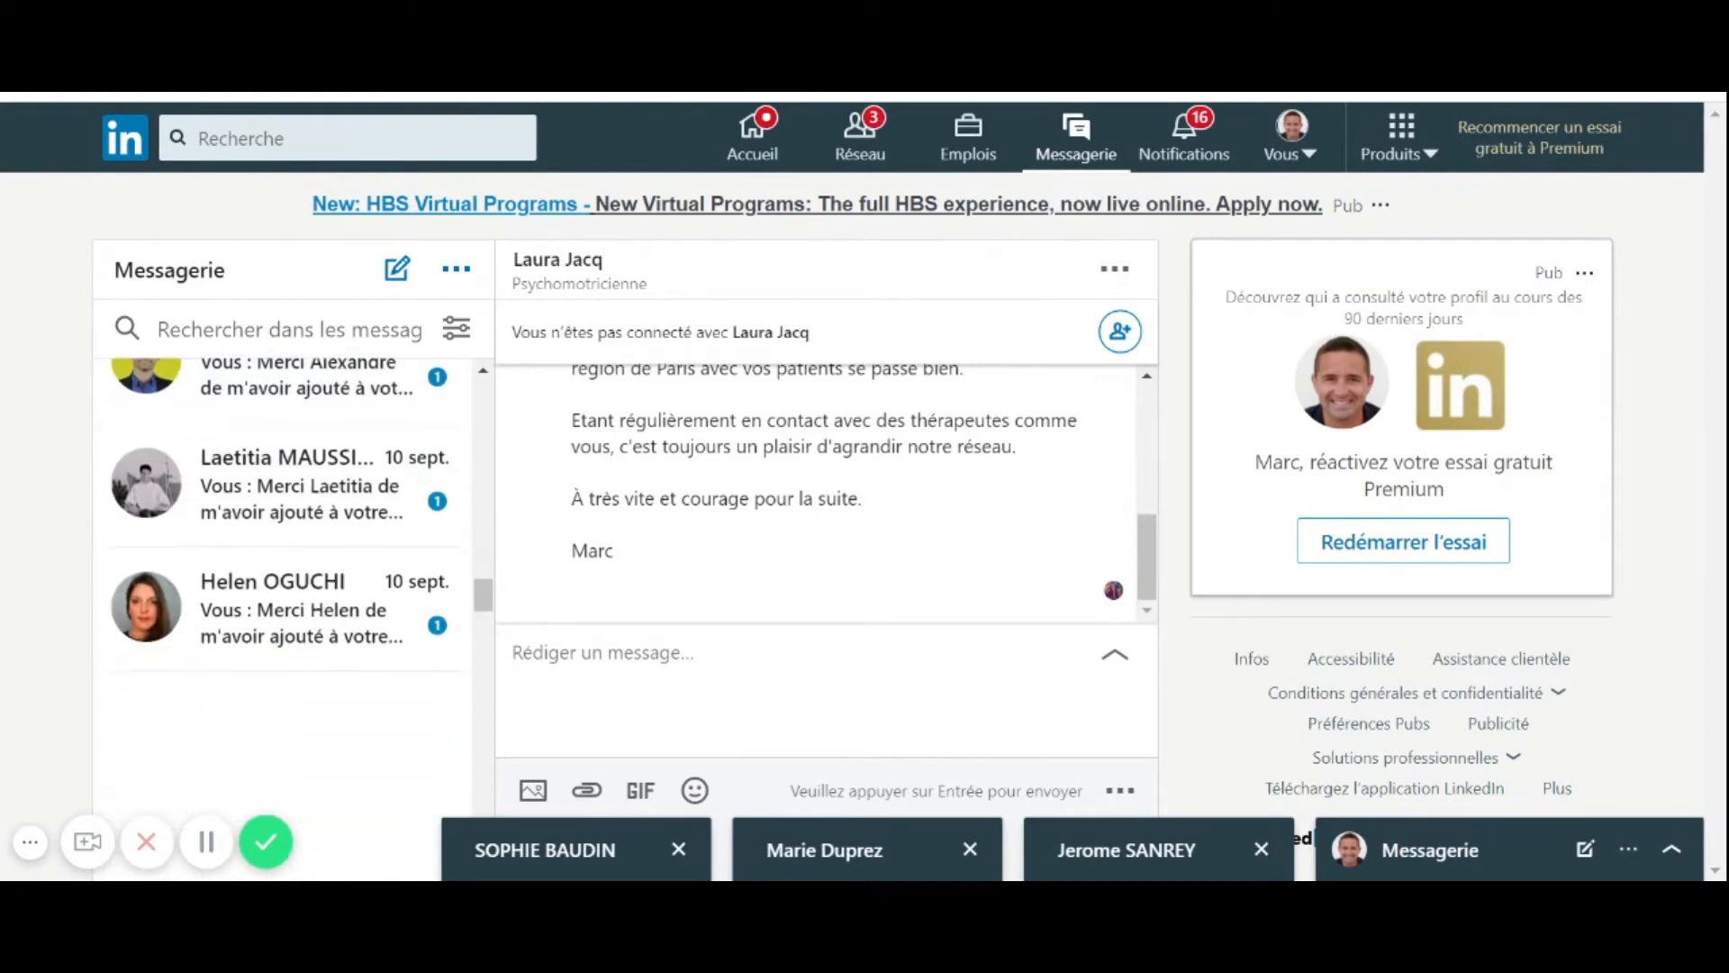
{"action": "scroll", "coordinate": [282, 441], "scroll_direction": "down", "scroll_amount": 7}
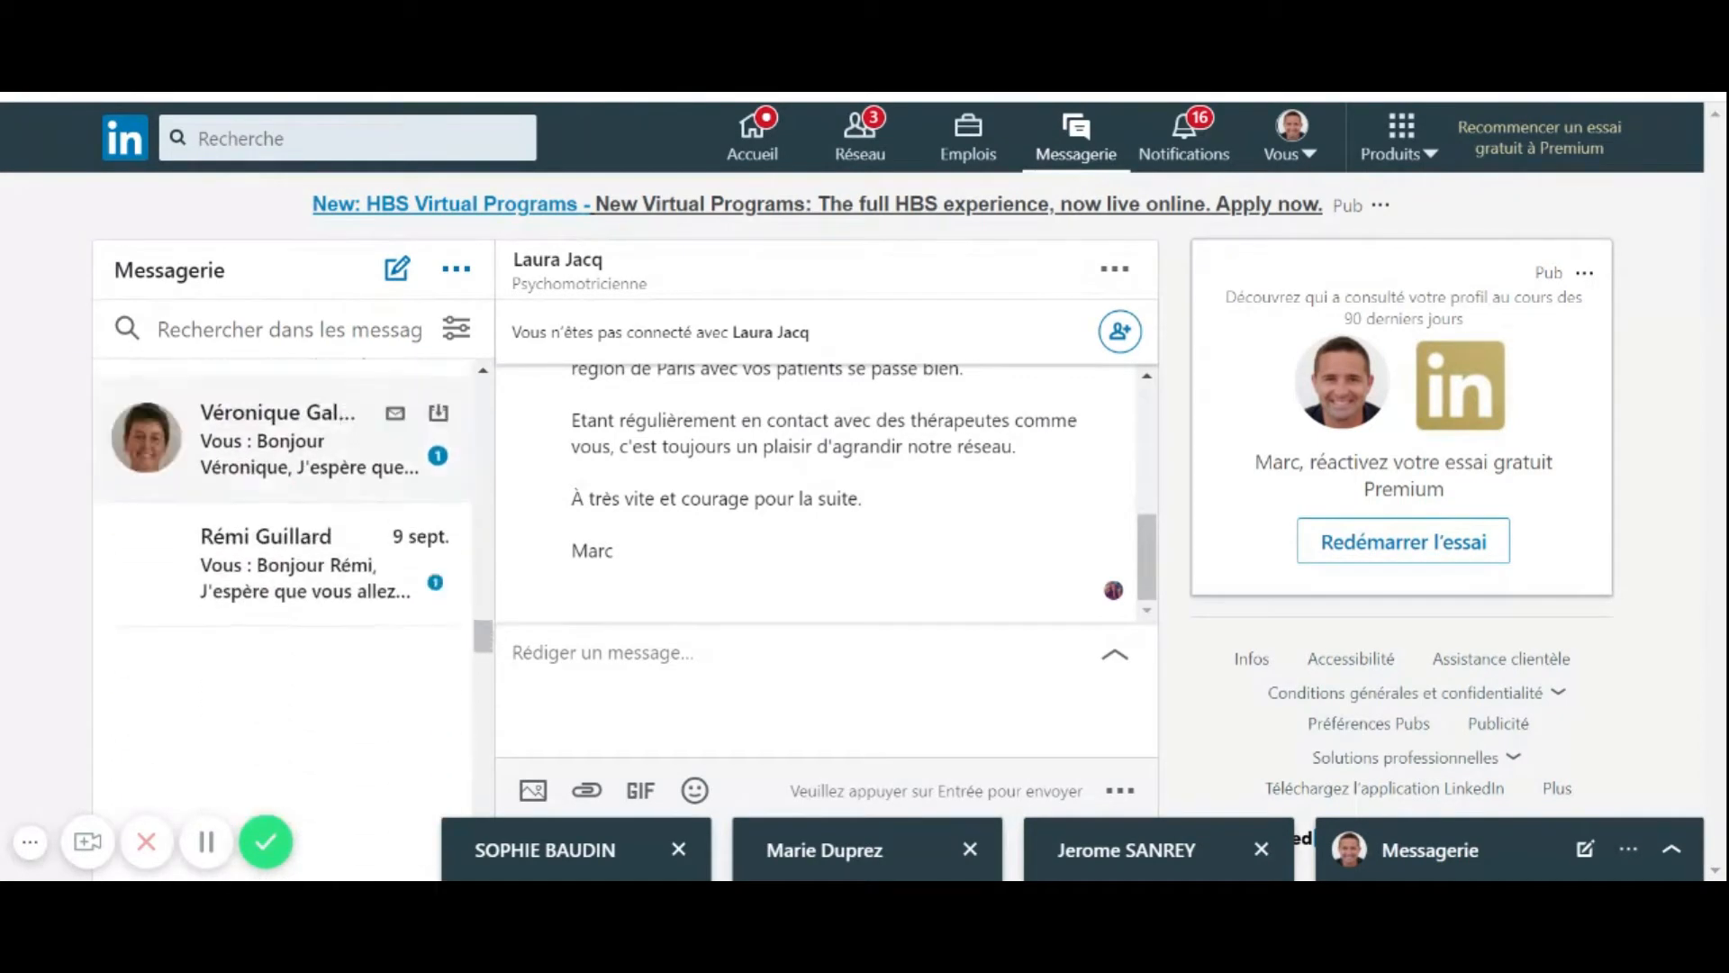
{"action": "scroll", "coordinate": [281, 540], "scroll_direction": "up", "scroll_amount": 15}
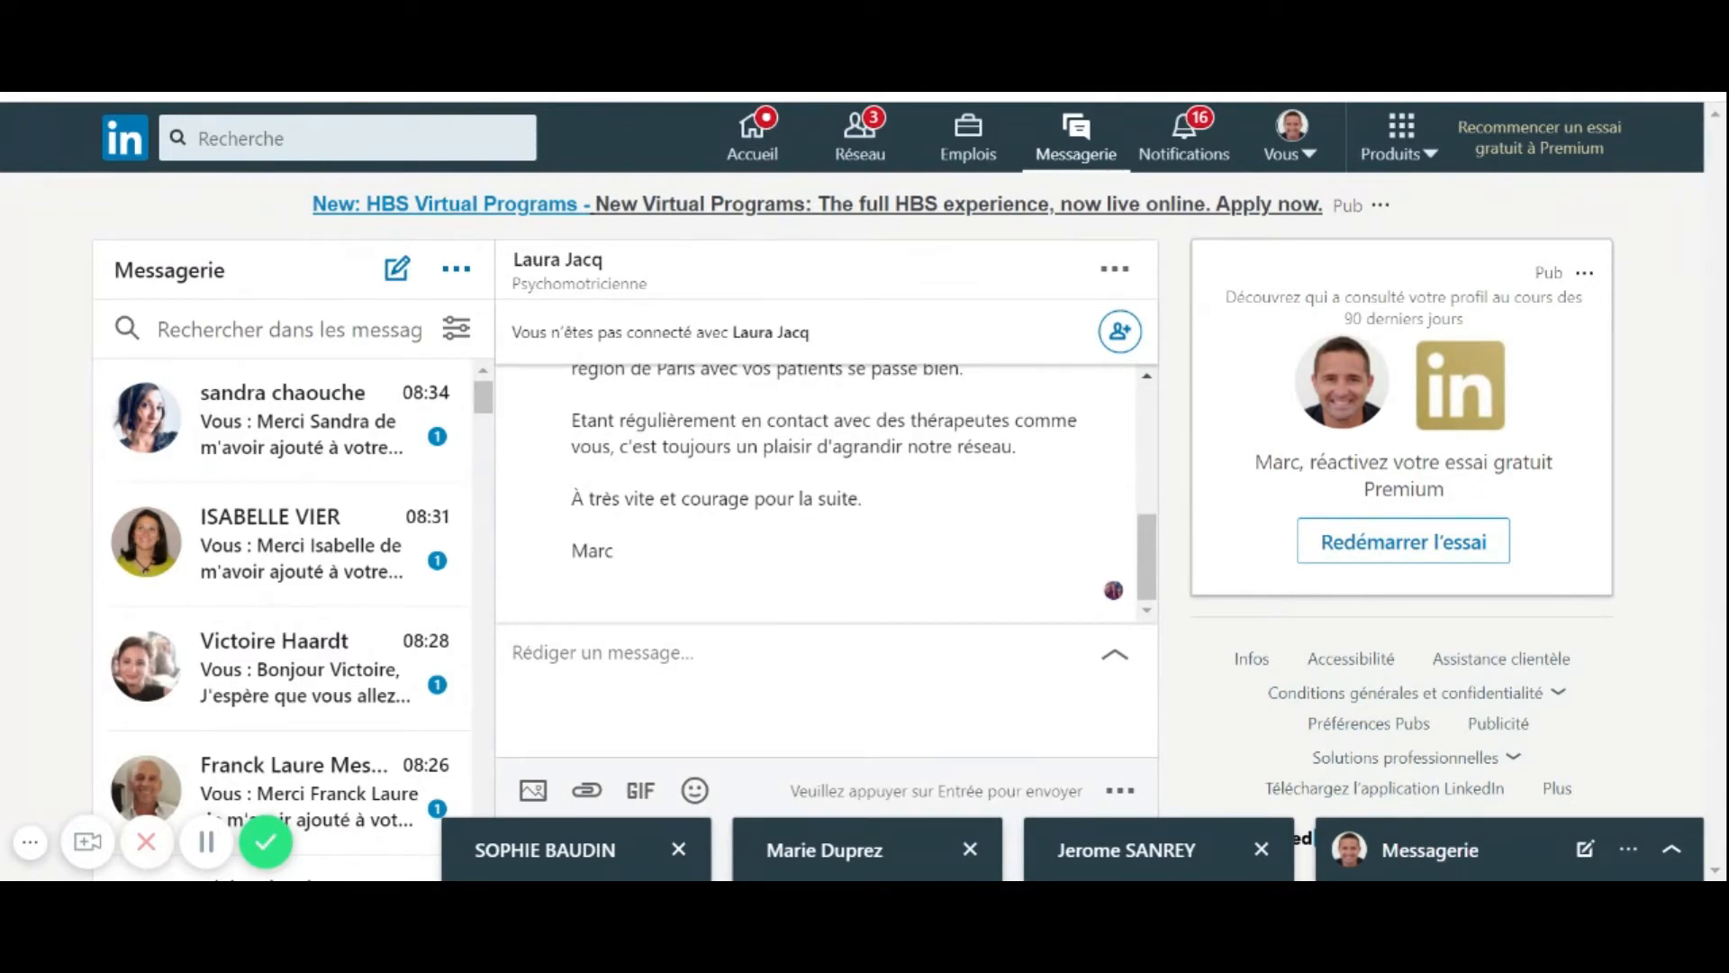
Open the Réseau page and activate the LinkedIn search
{"action": "left_click", "coordinate": [855, 165]}
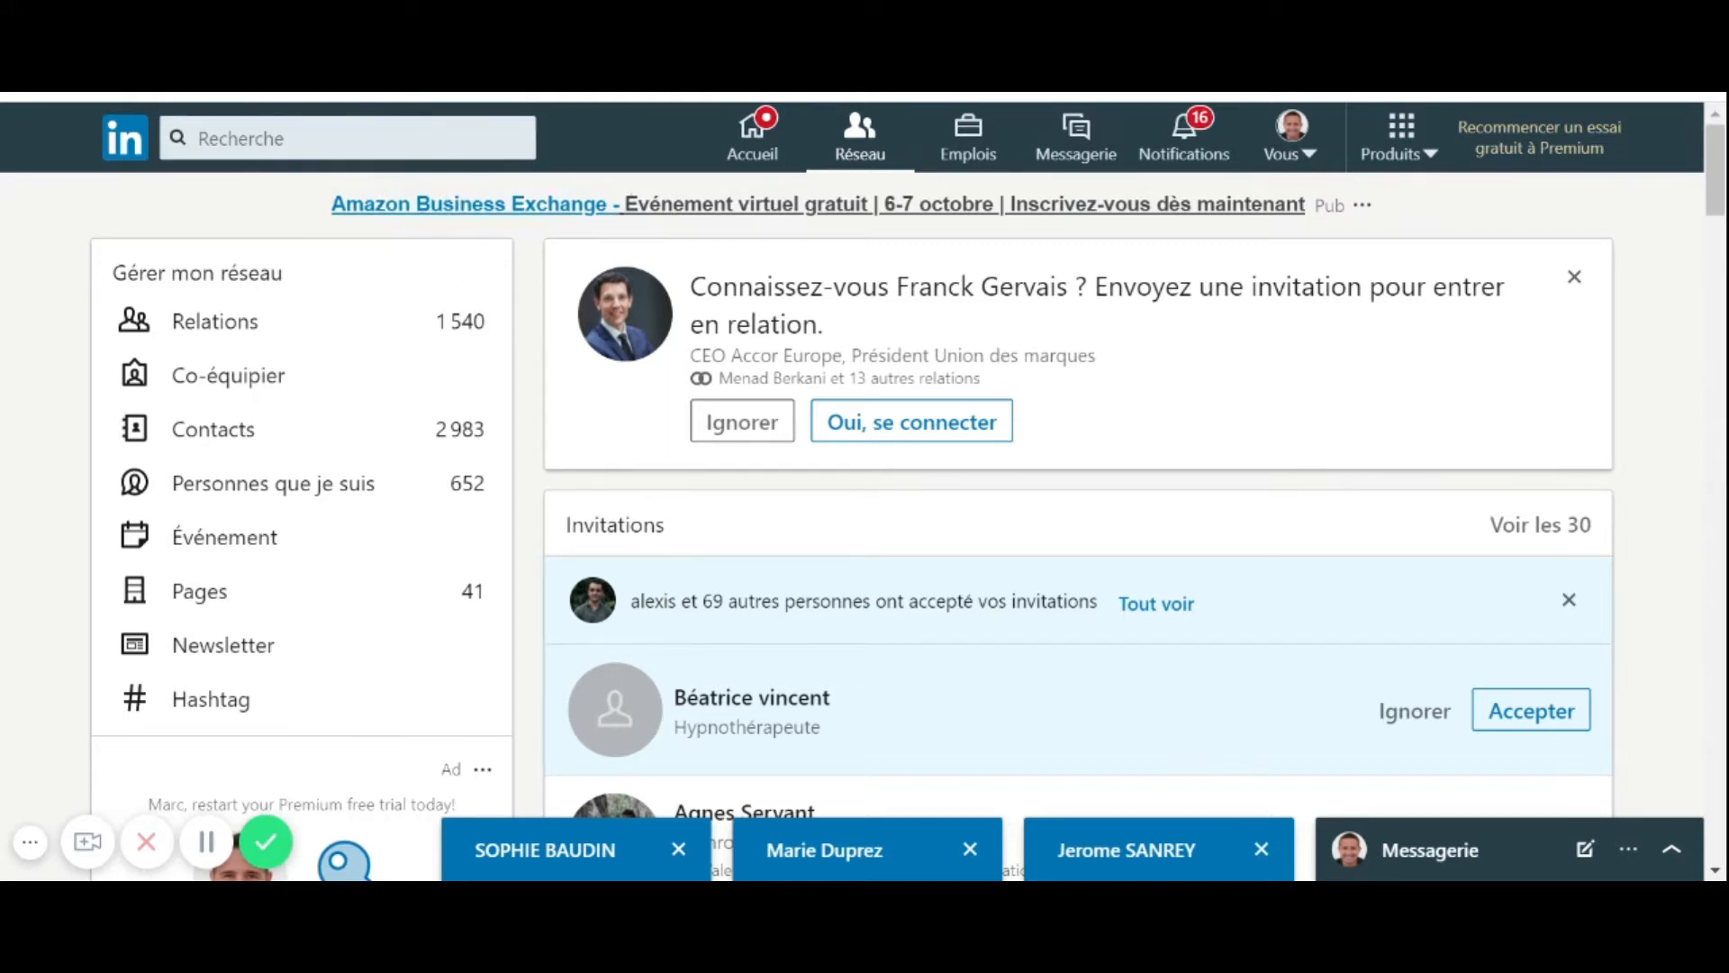
{"action": "left_click", "coordinate": [360, 138]}
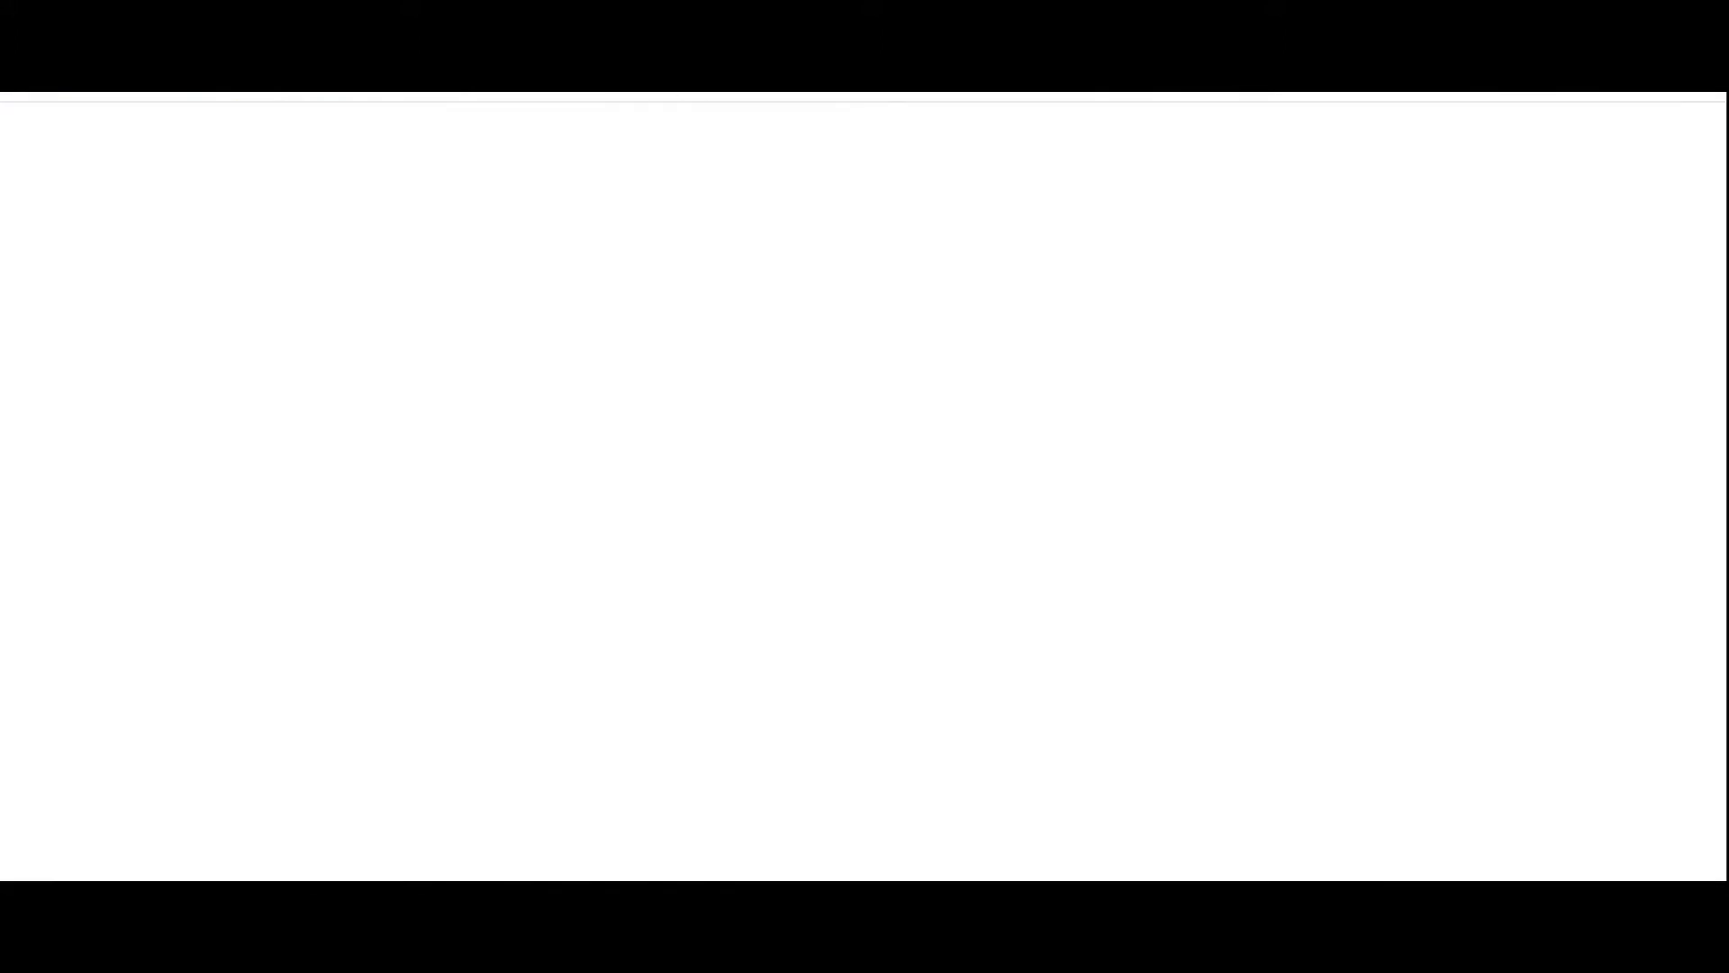
Search Google for "prospectin extension" in a new browser tab
{"action": "type", "text": "prospectin extensio"}
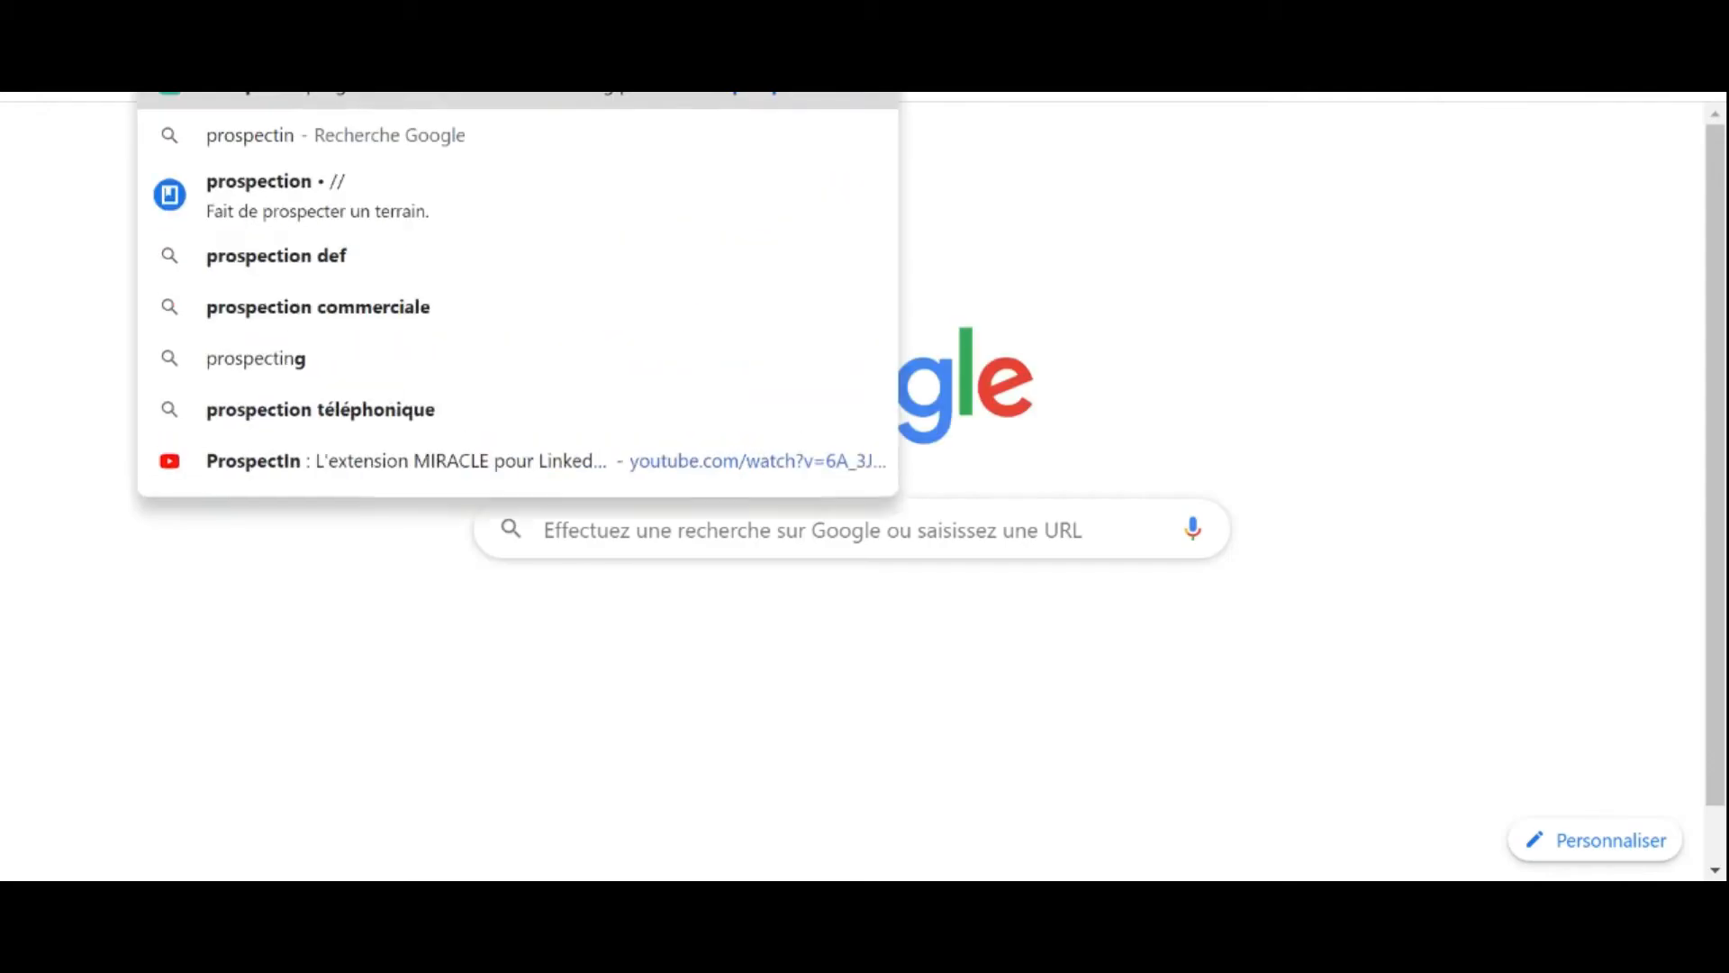
{"action": "type", "text": "n"}
{"action": "key", "text": "Return"}
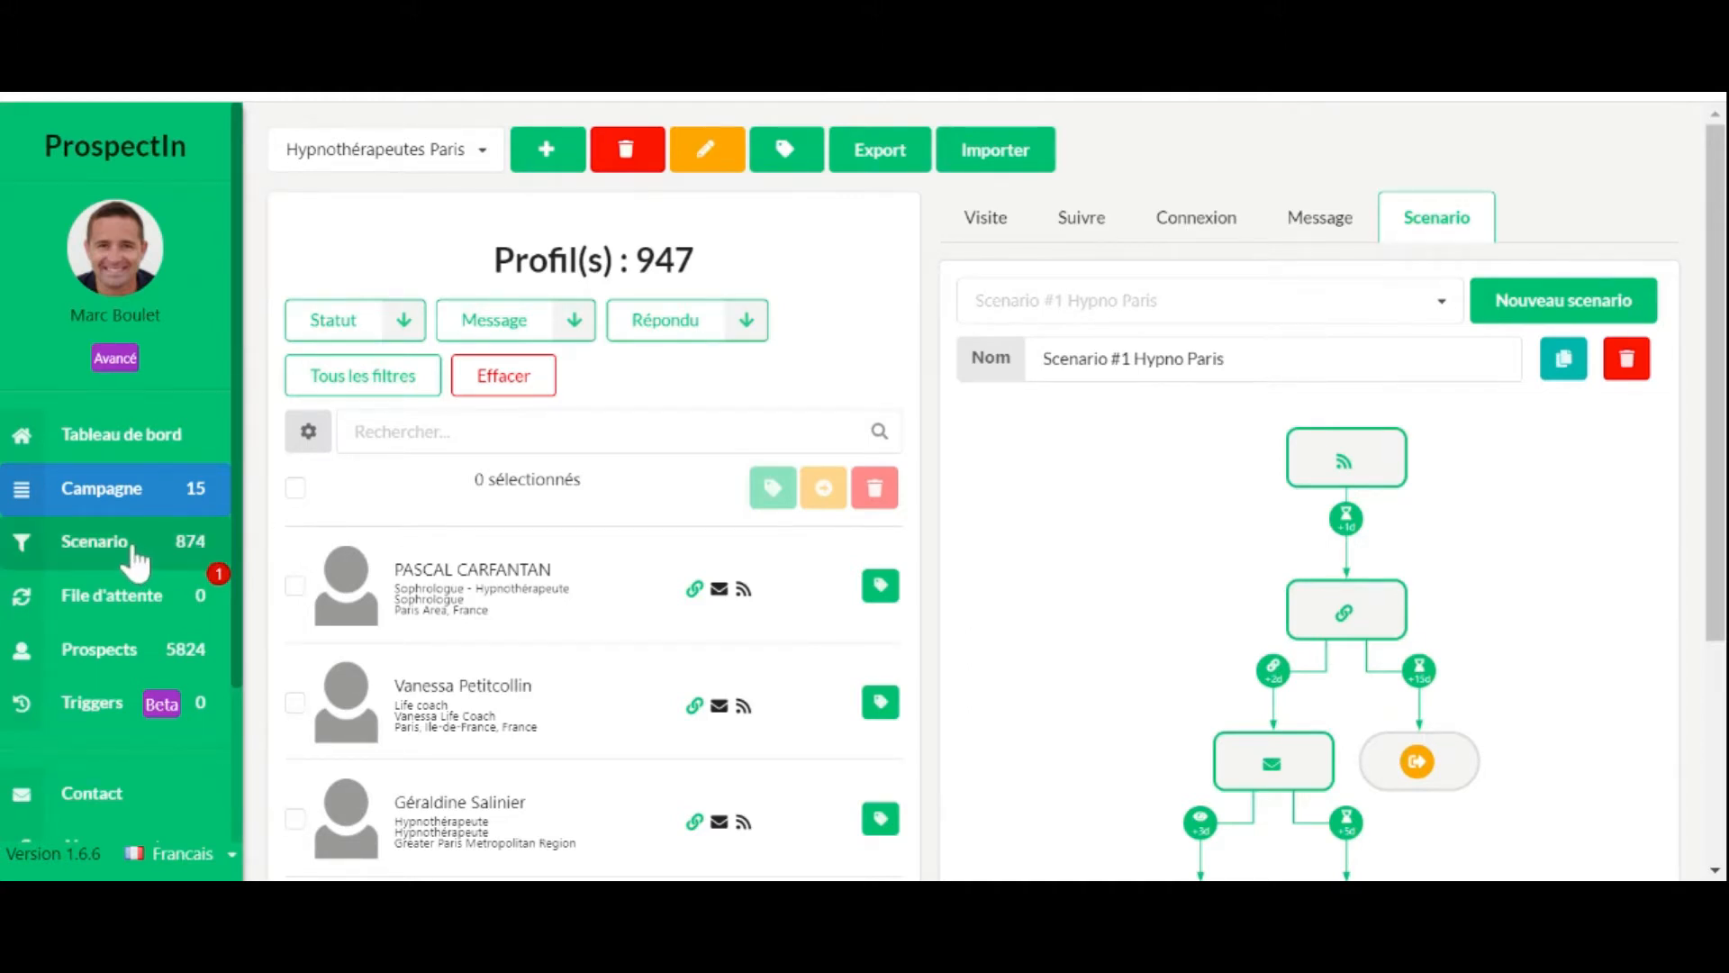
Switch the ProspectIn campaign to Hypnothérapeutes Lyon and show its scenario and profile count
{"action": "left_click", "coordinate": [455, 151]}
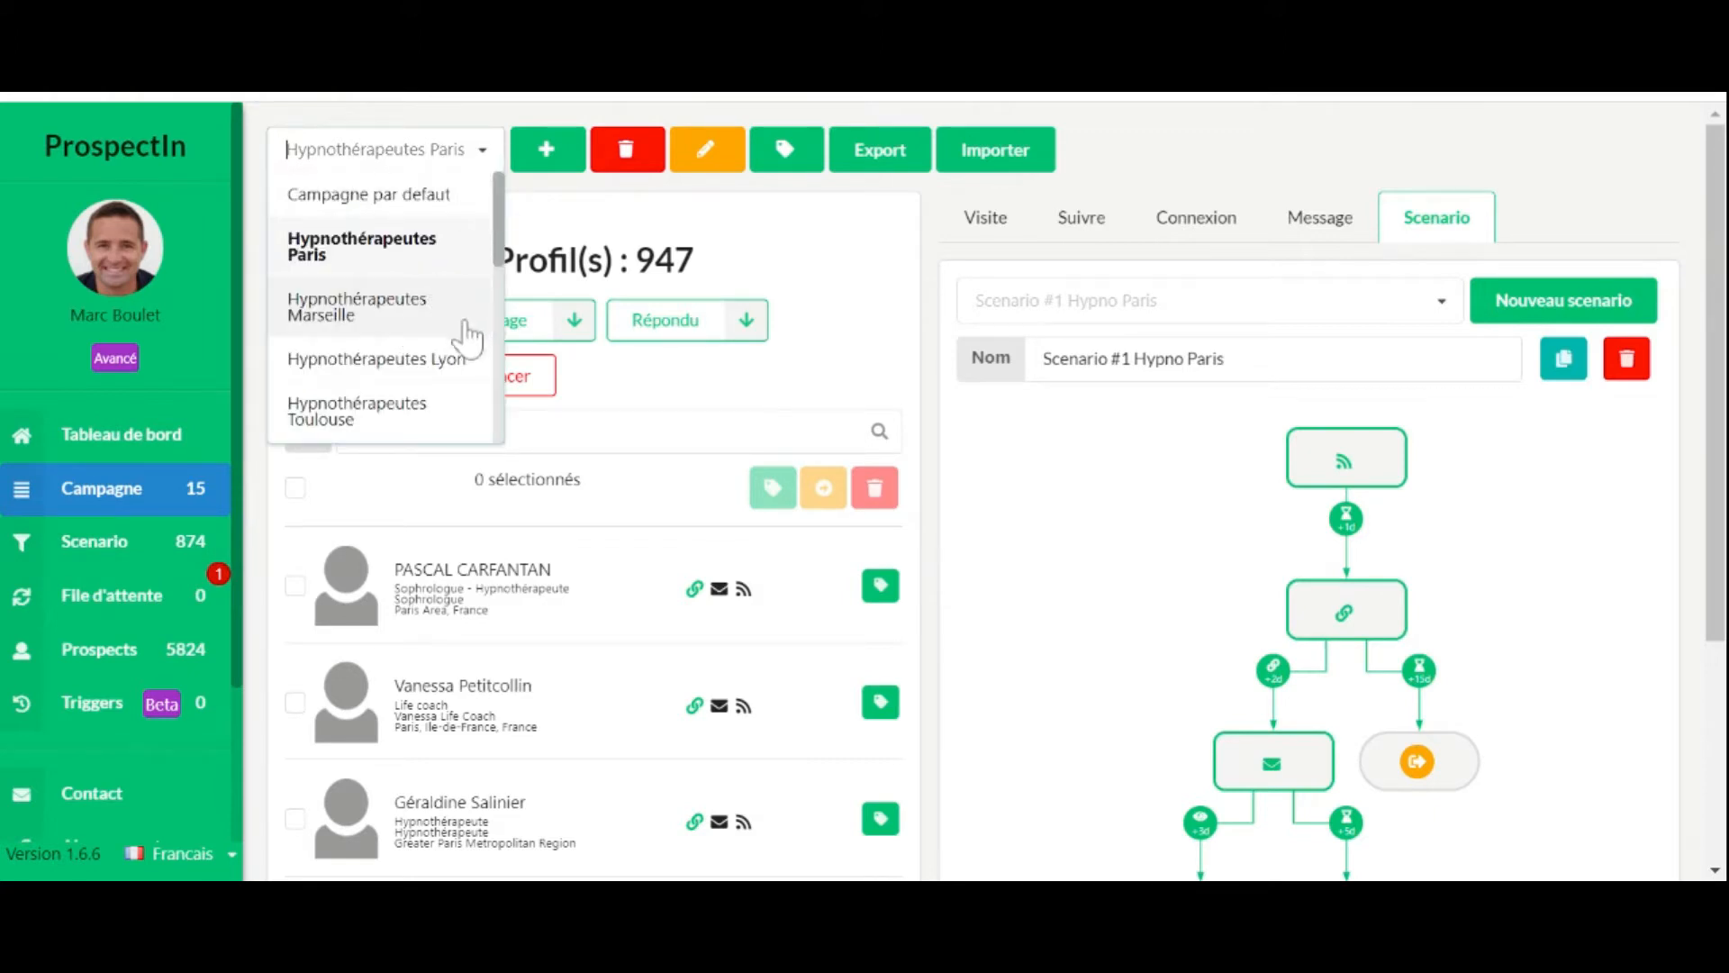
{"action": "scroll", "coordinate": [441, 331], "scroll_direction": "down", "scroll_amount": 1}
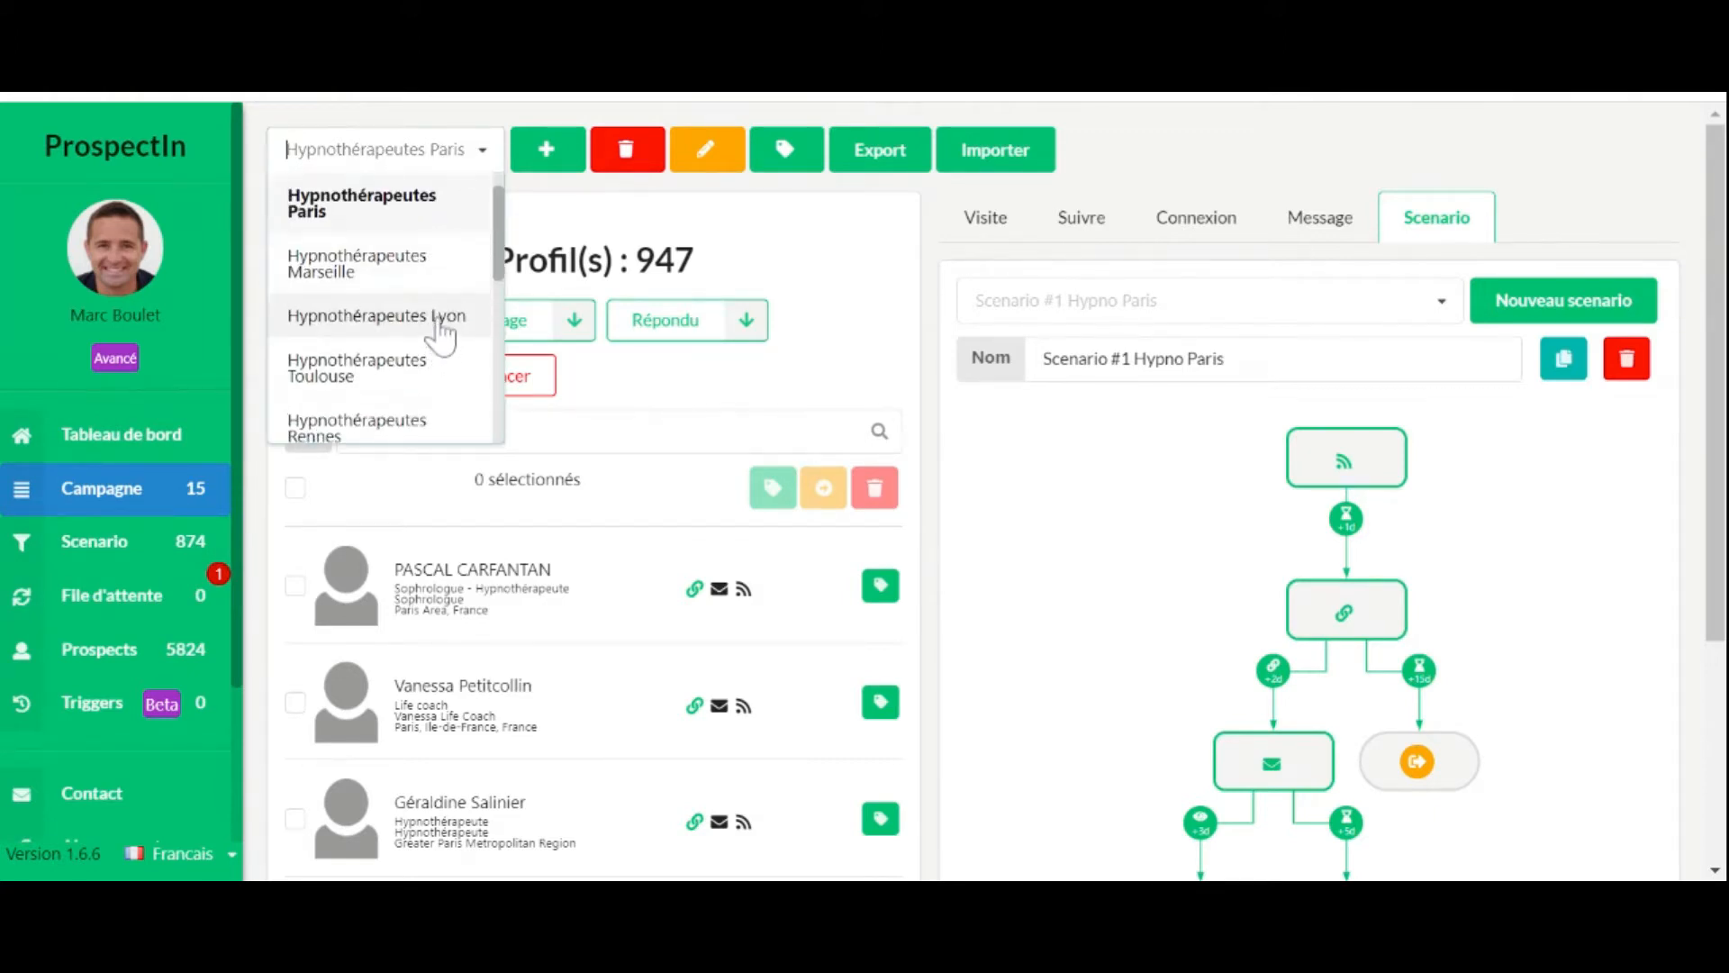
{"action": "left_click", "coordinate": [441, 317]}
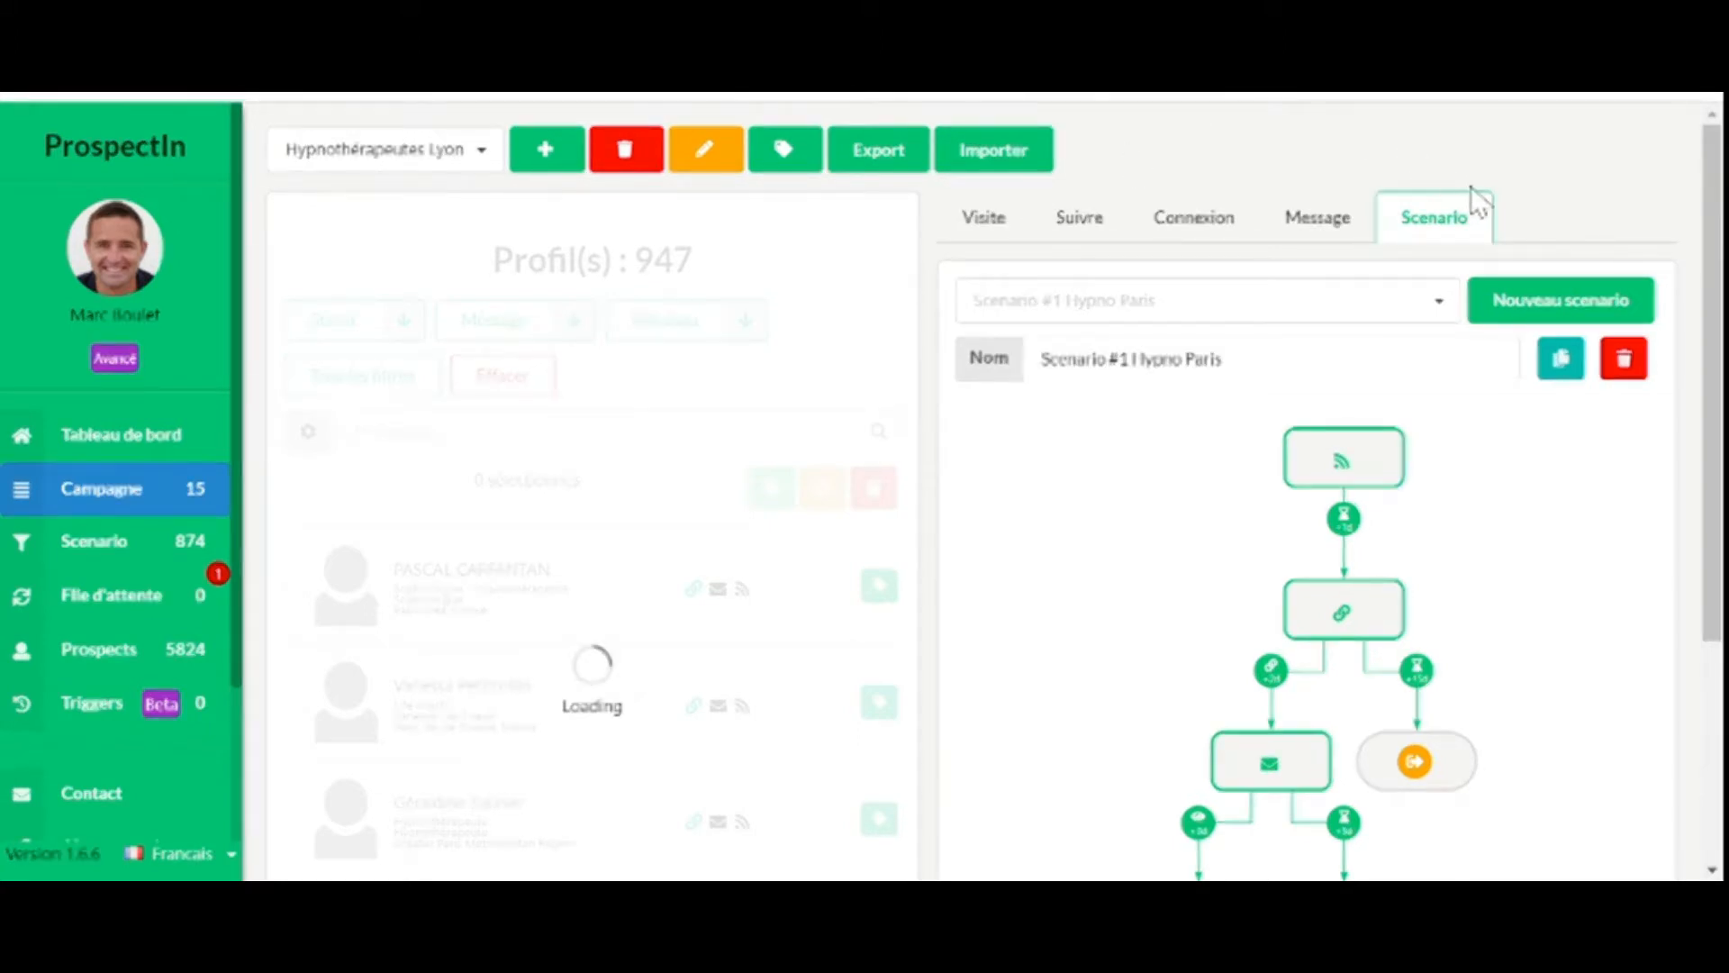
{"action": "left_click", "coordinate": [1430, 235]}
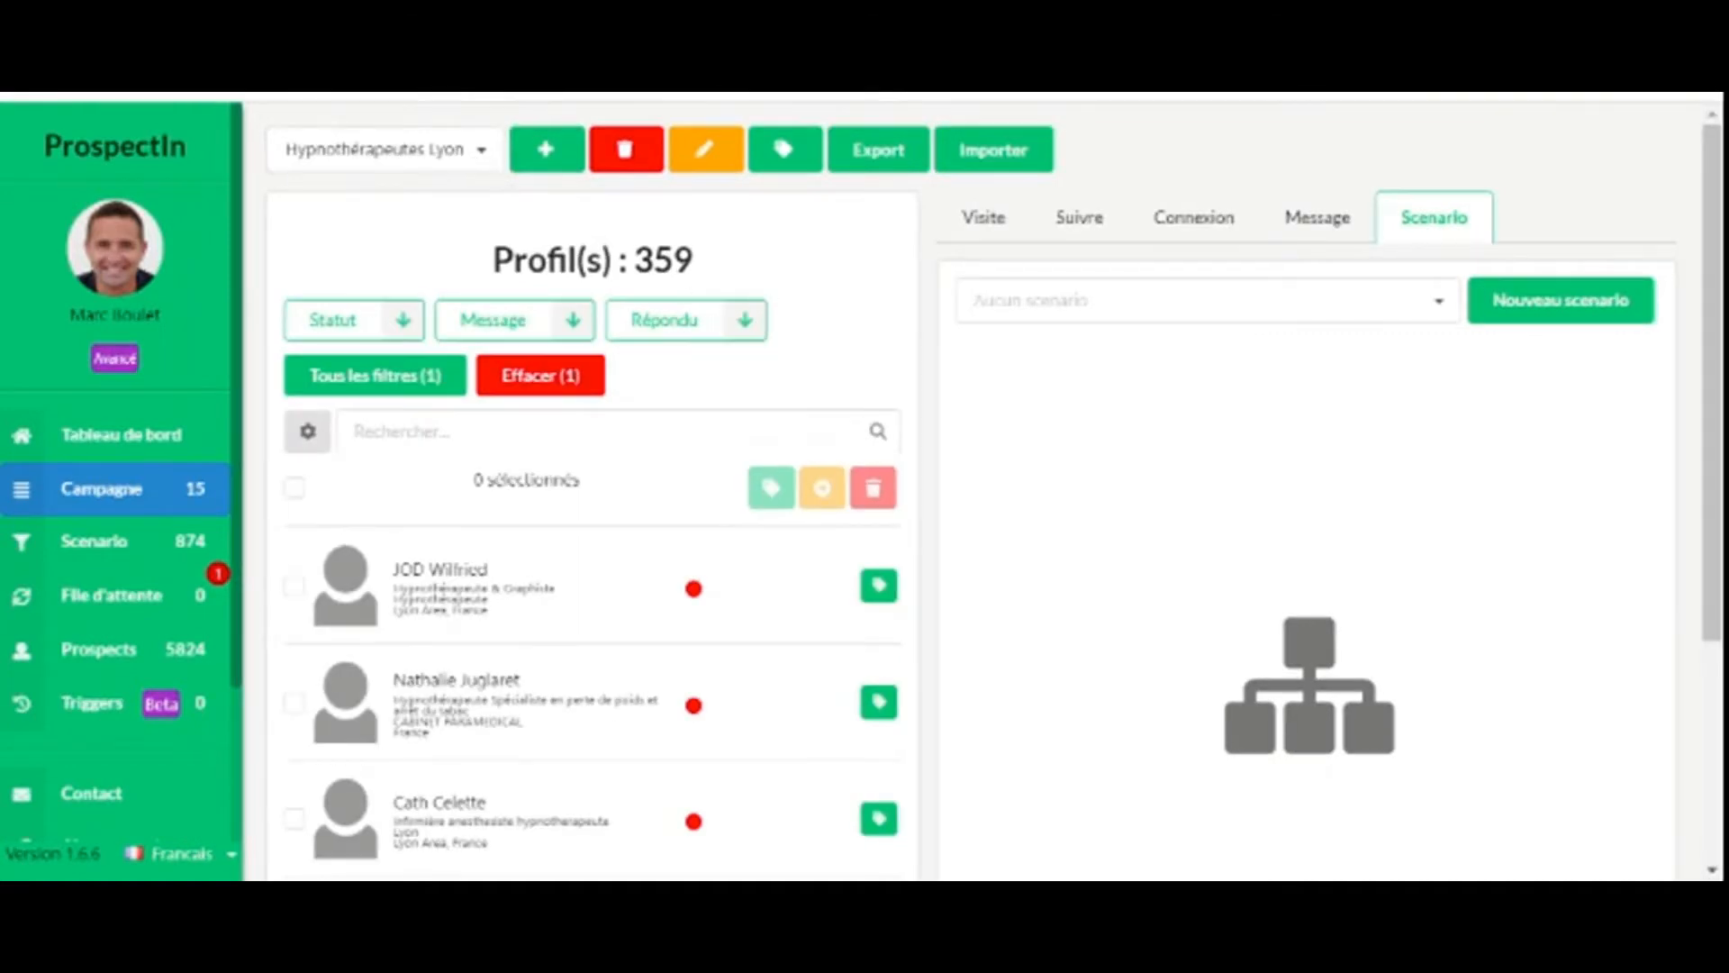
{"action": "double_click", "coordinate": [664, 261]}
{"action": "left_click", "coordinate": [711, 261]}
Examine the available scenario templates for a new scenario, from The Flash to How To Sell Drugs, and close the chooser without picking one
{"action": "left_click", "coordinate": [1543, 306]}
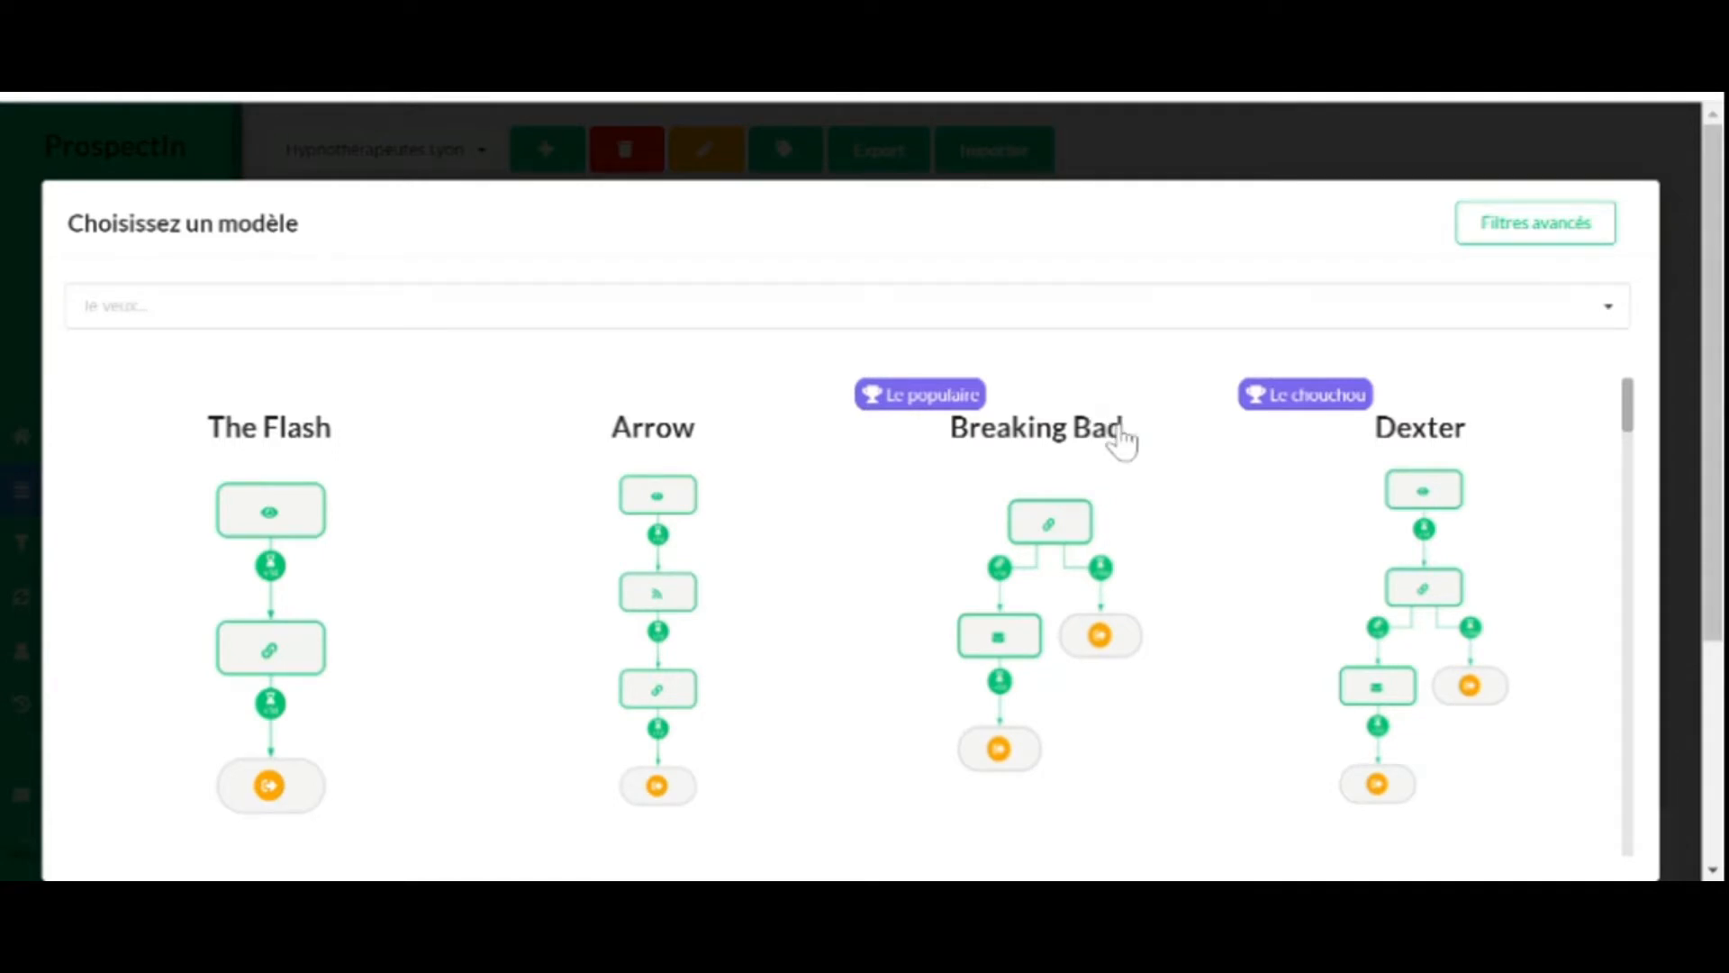
{"action": "scroll", "coordinate": [1122, 436], "scroll_direction": "down", "scroll_amount": 1}
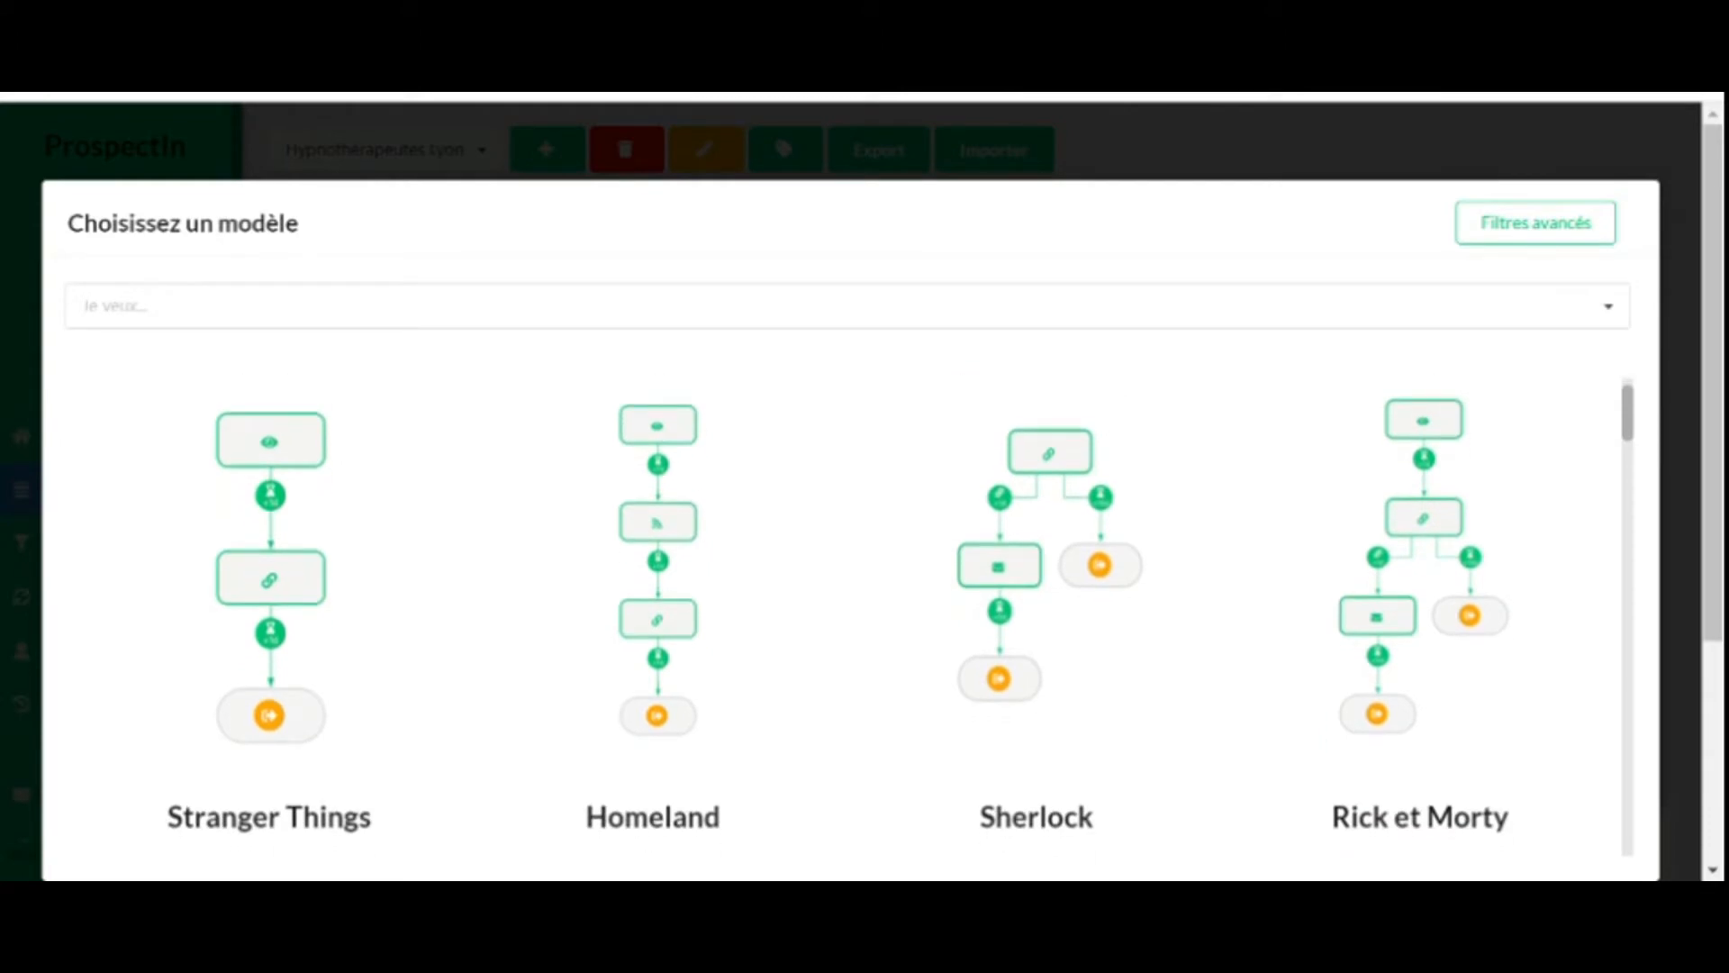
{"action": "scroll", "coordinate": [900, 612], "scroll_direction": "down", "scroll_amount": 5}
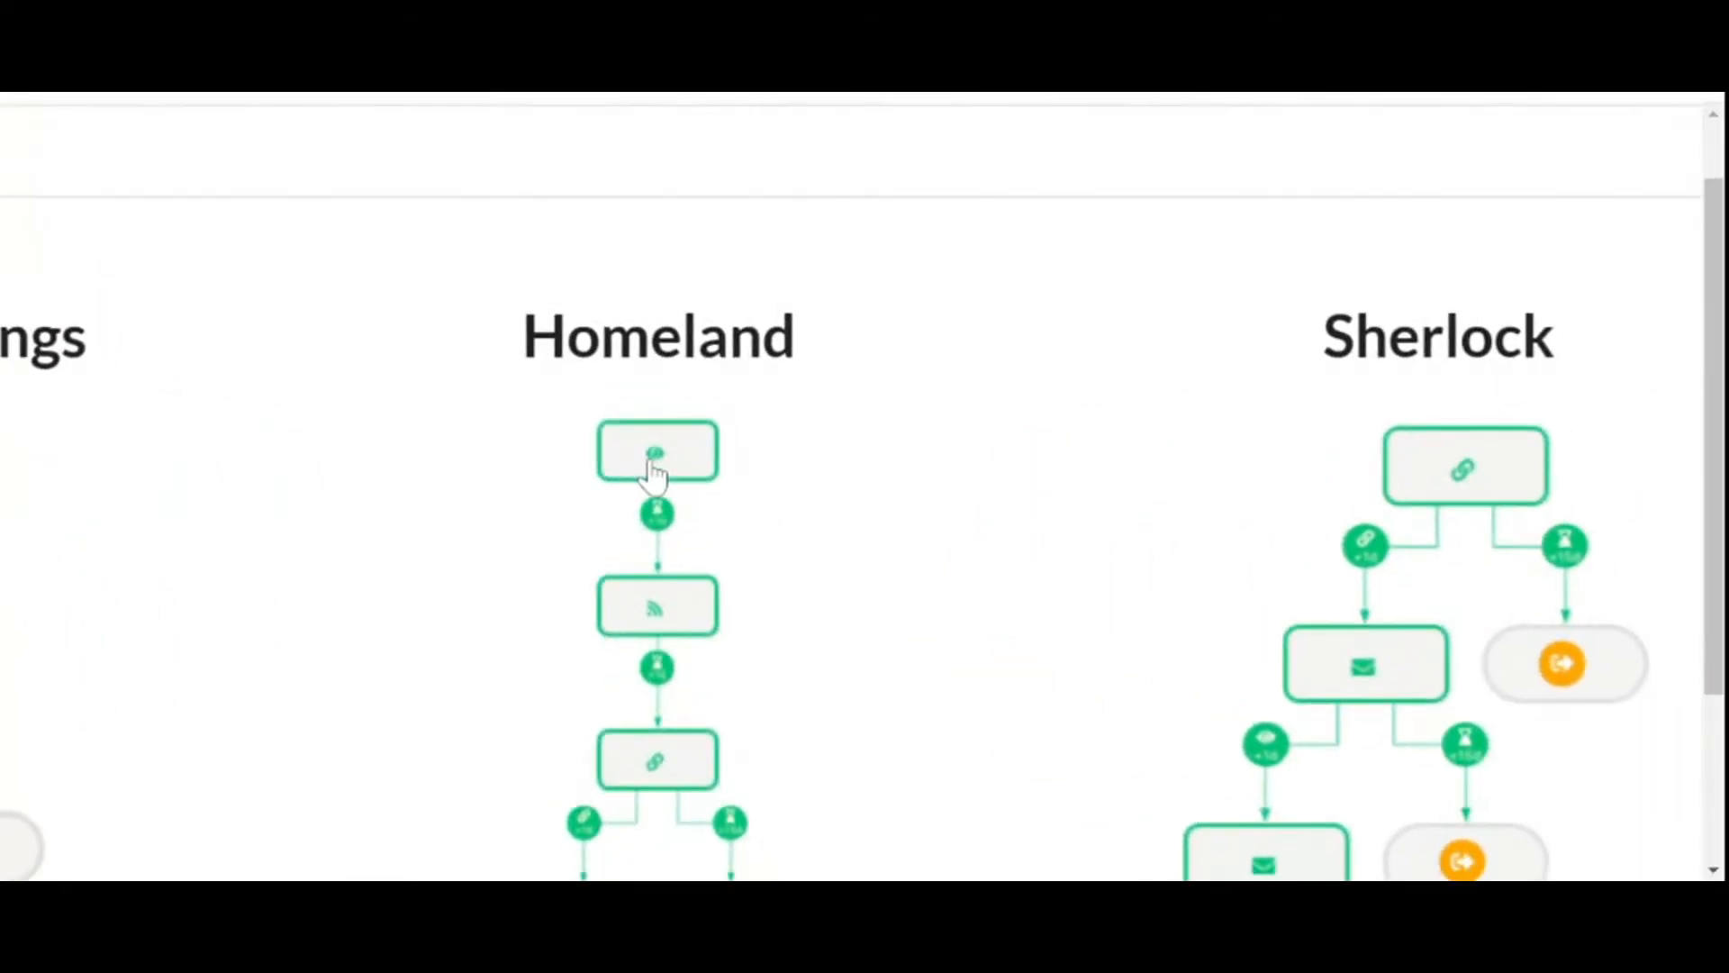
{"action": "scroll", "coordinate": [648, 463], "scroll_direction": "down", "scroll_amount": 2}
{"action": "scroll", "coordinate": [648, 463], "scroll_direction": "down", "scroll_amount": 1}
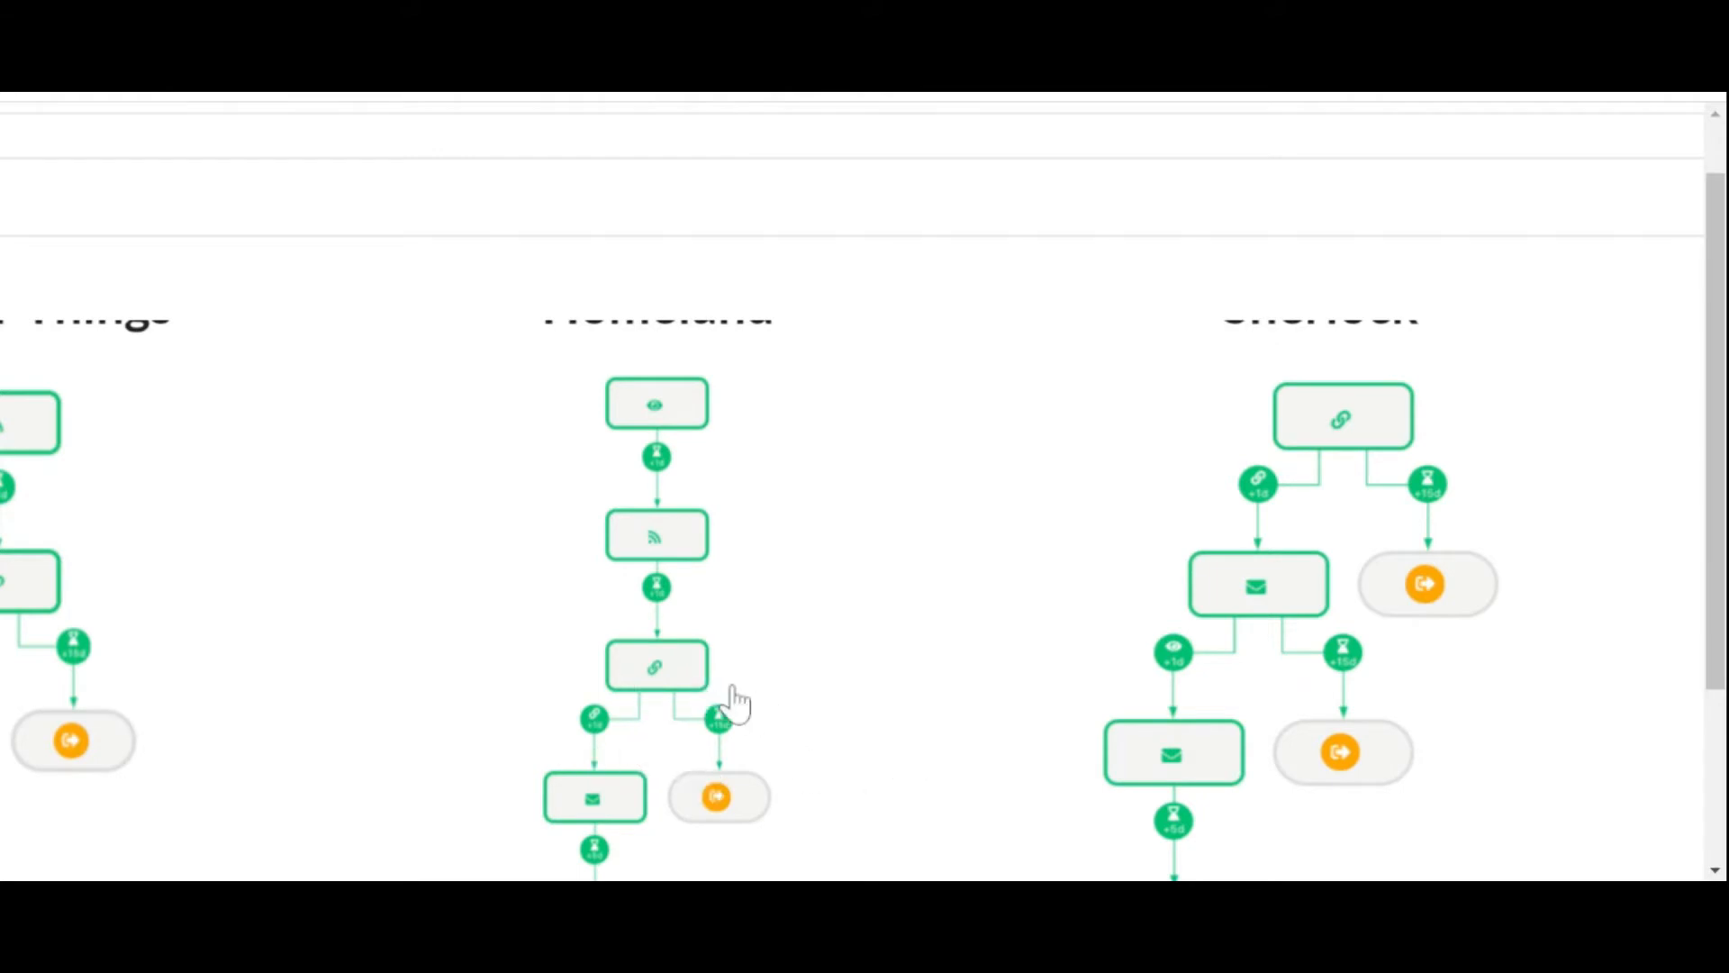
{"action": "scroll", "coordinate": [777, 734], "scroll_direction": "down", "scroll_amount": 2}
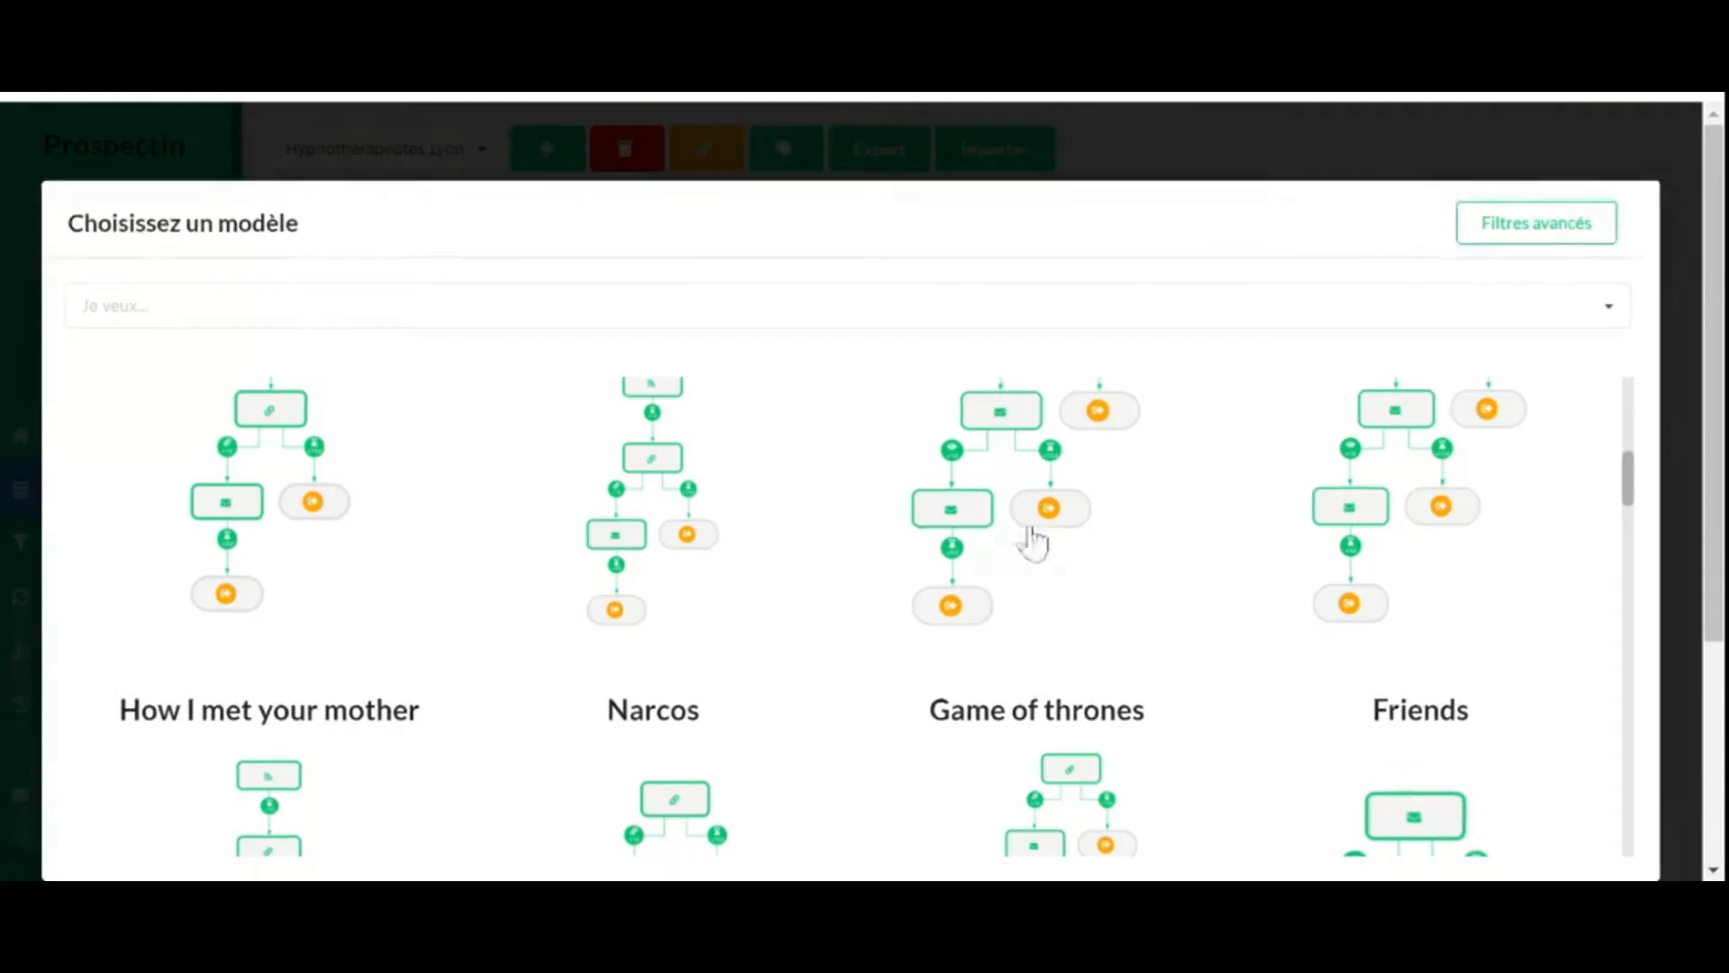
{"action": "scroll", "coordinate": [635, 545], "scroll_direction": "down", "scroll_amount": 5}
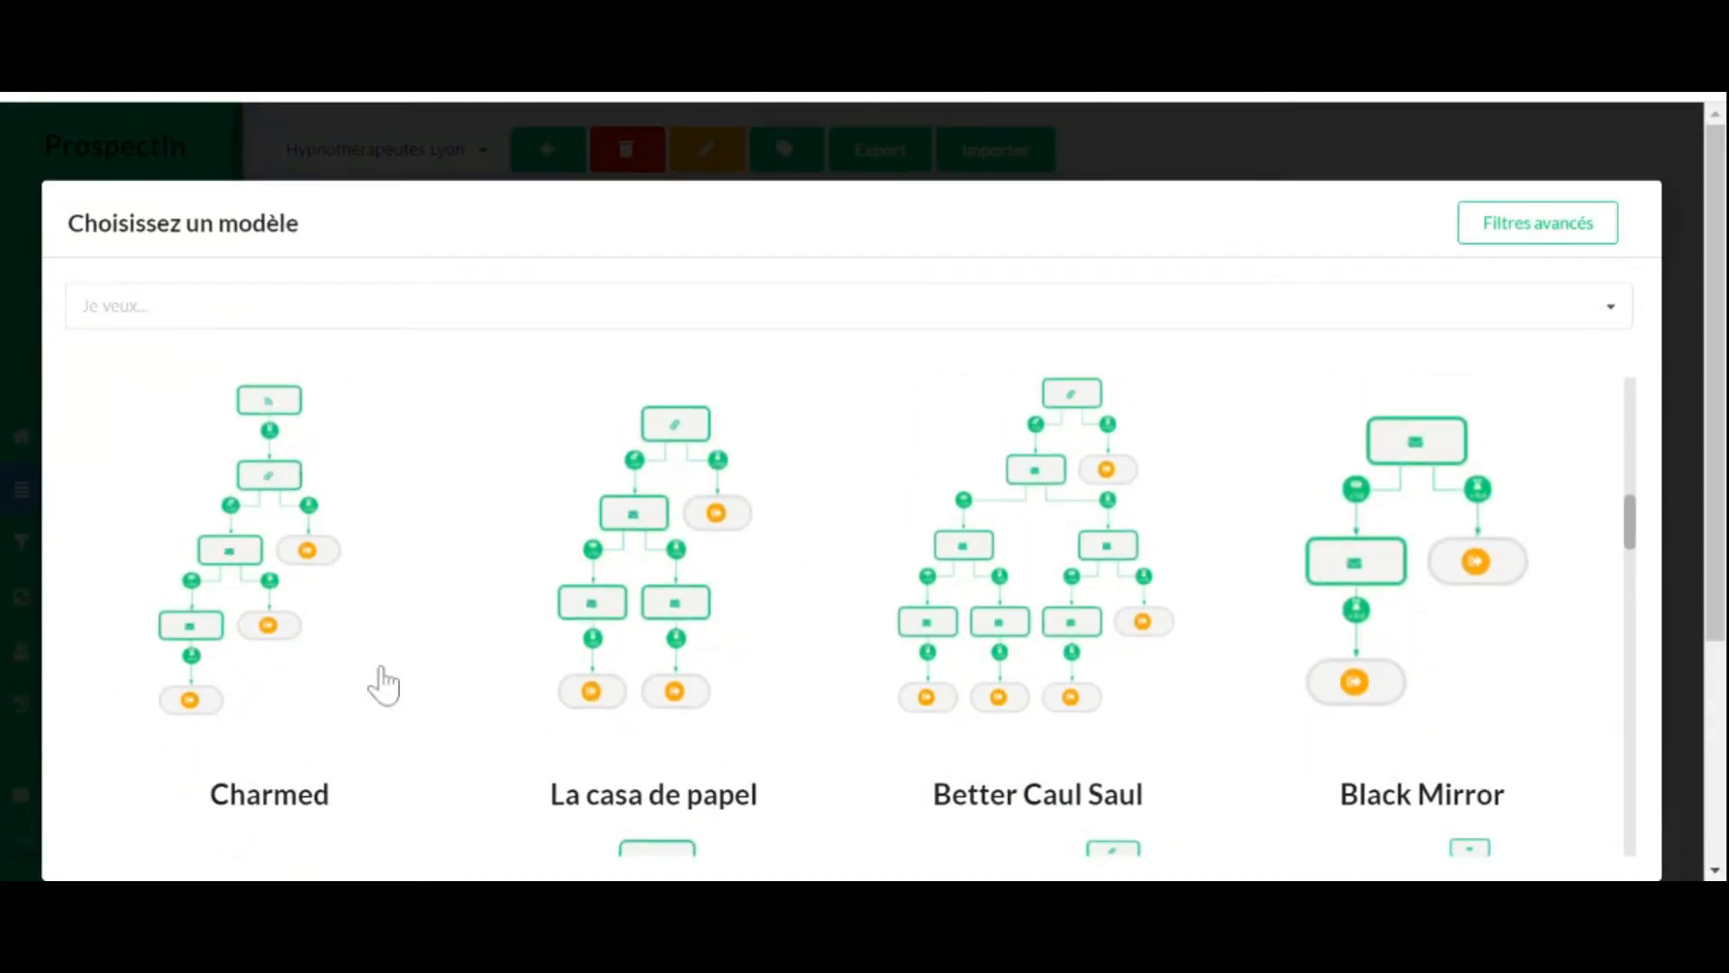
{"action": "scroll", "coordinate": [862, 784], "scroll_direction": "down", "scroll_amount": 3}
{"action": "scroll", "coordinate": [862, 783], "scroll_direction": "down", "scroll_amount": 2}
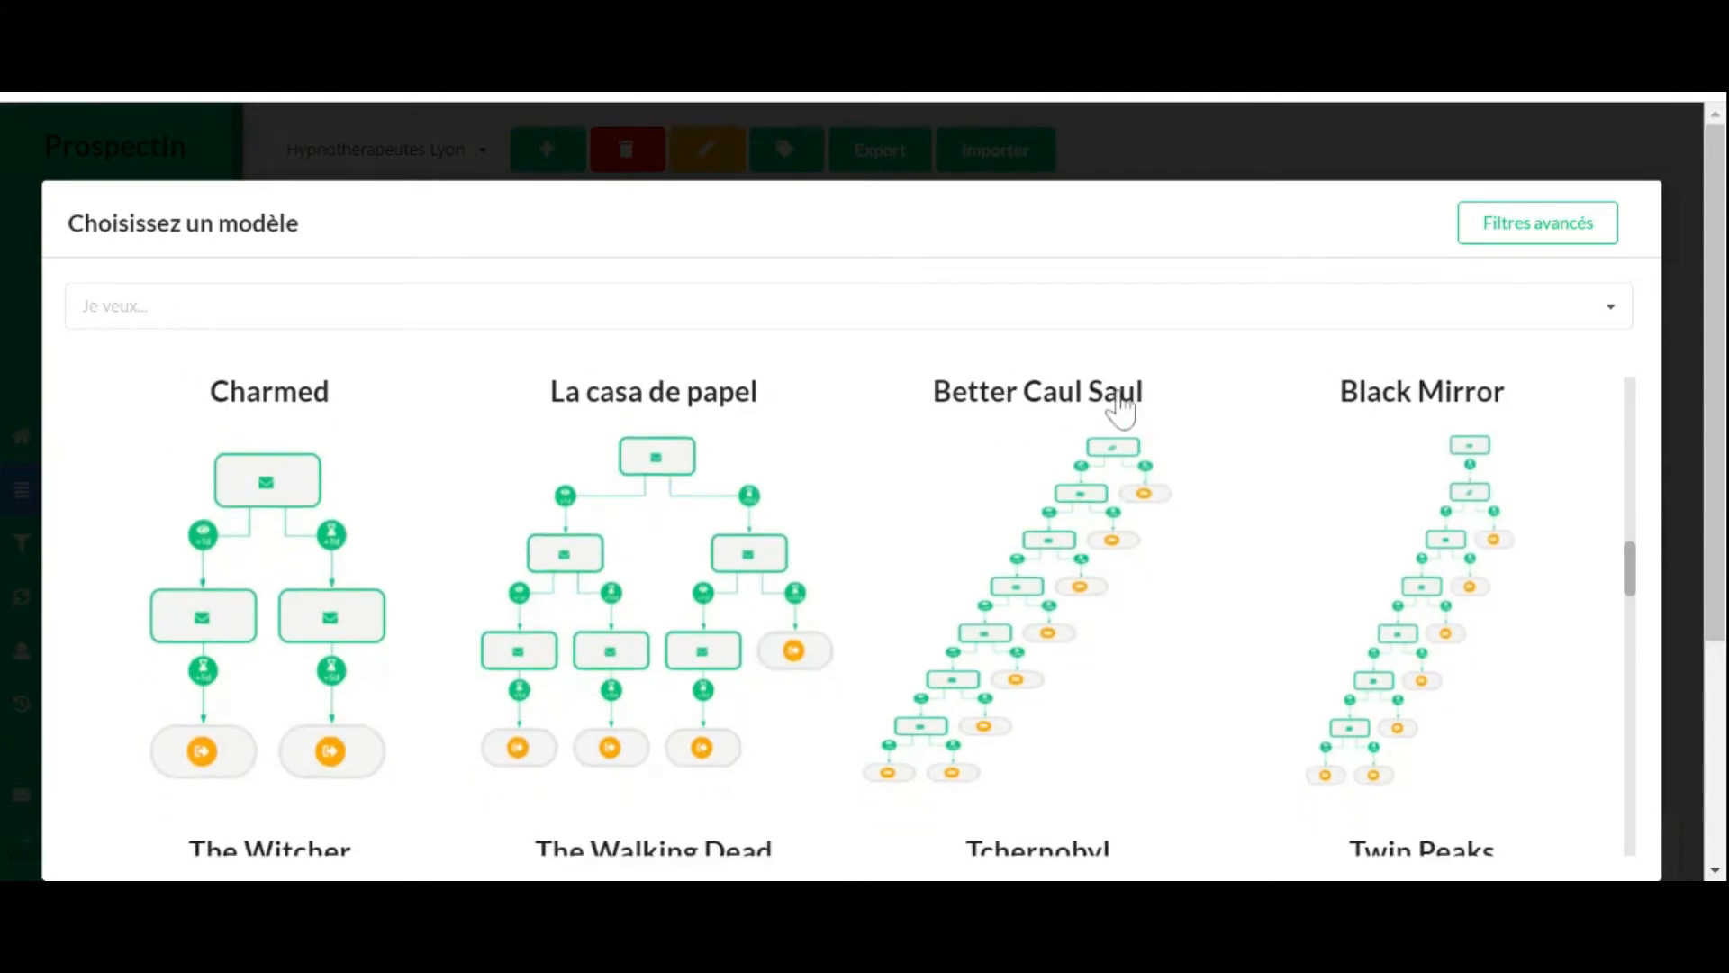
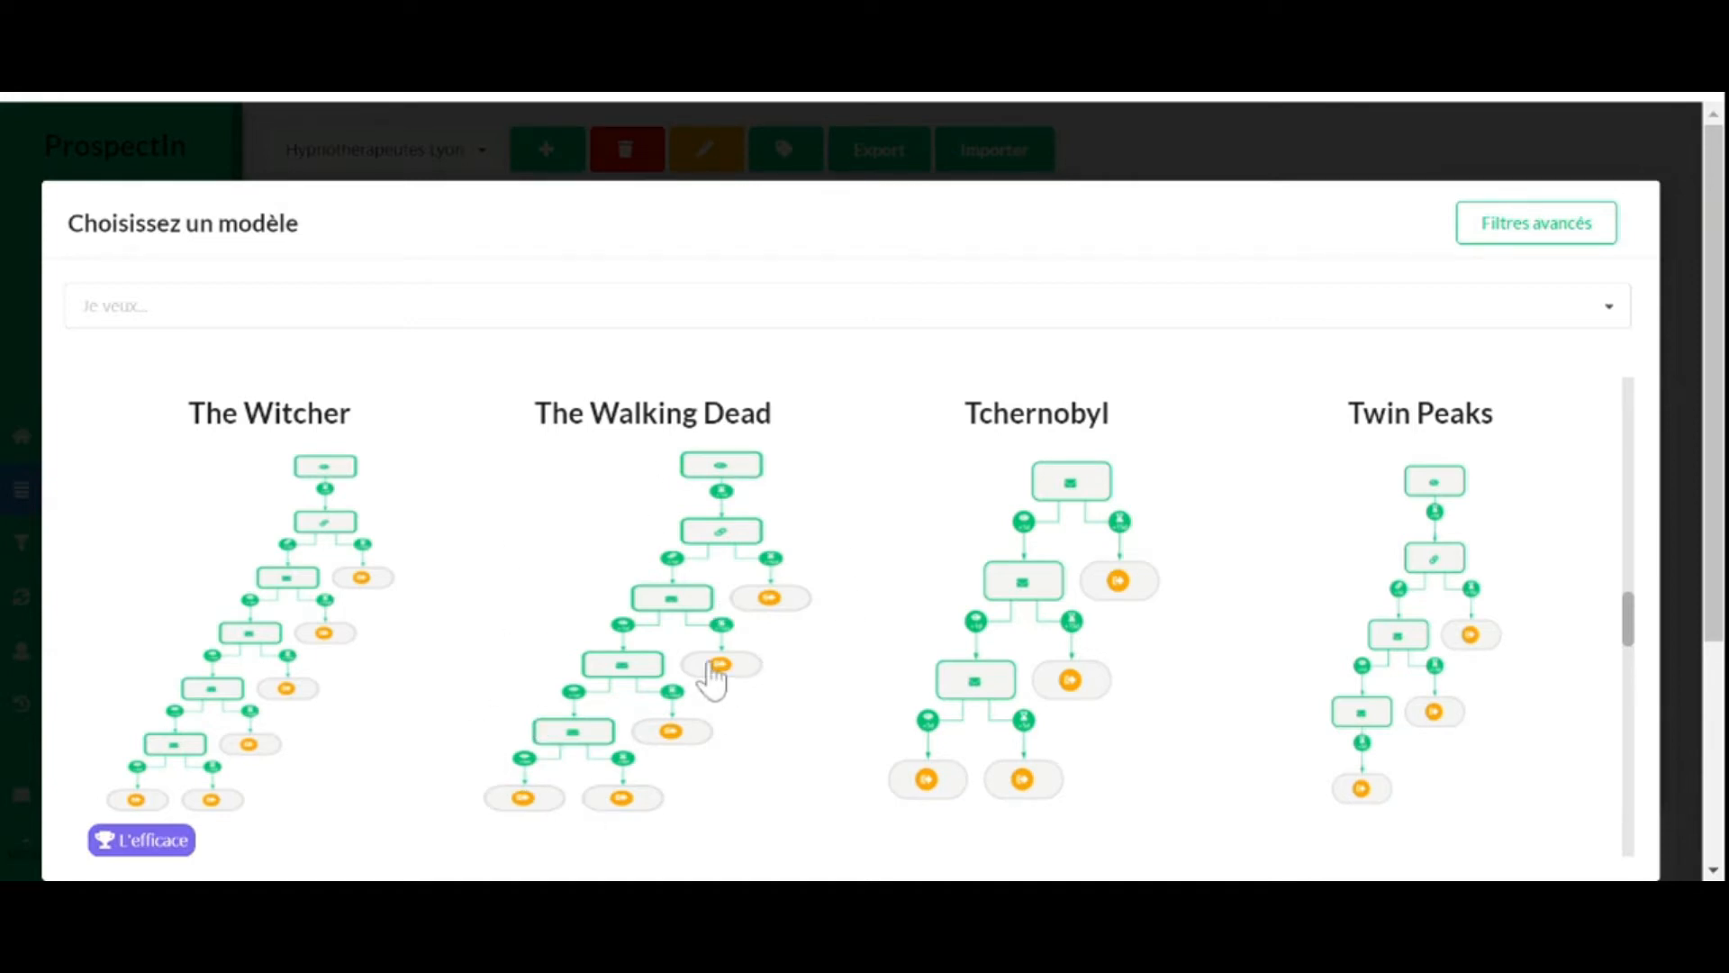
{"action": "scroll", "coordinate": [711, 678], "scroll_direction": "up", "scroll_amount": 5}
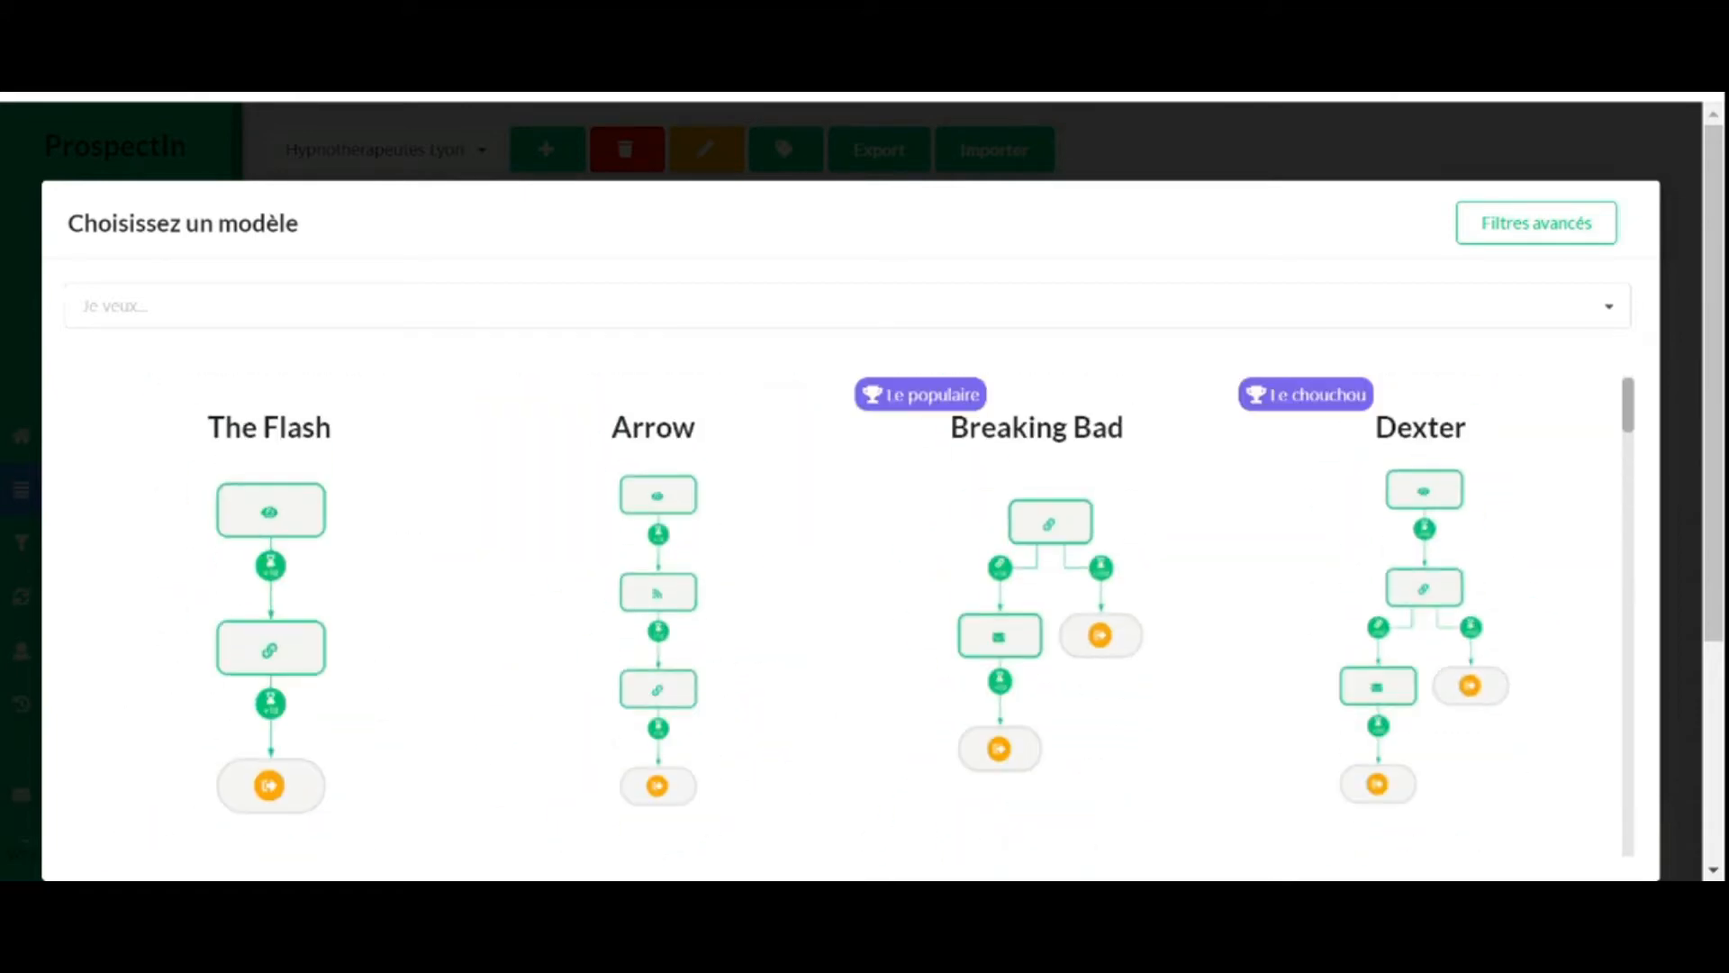
{"action": "scroll", "coordinate": [1435, 317], "scroll_direction": "down", "scroll_amount": 4}
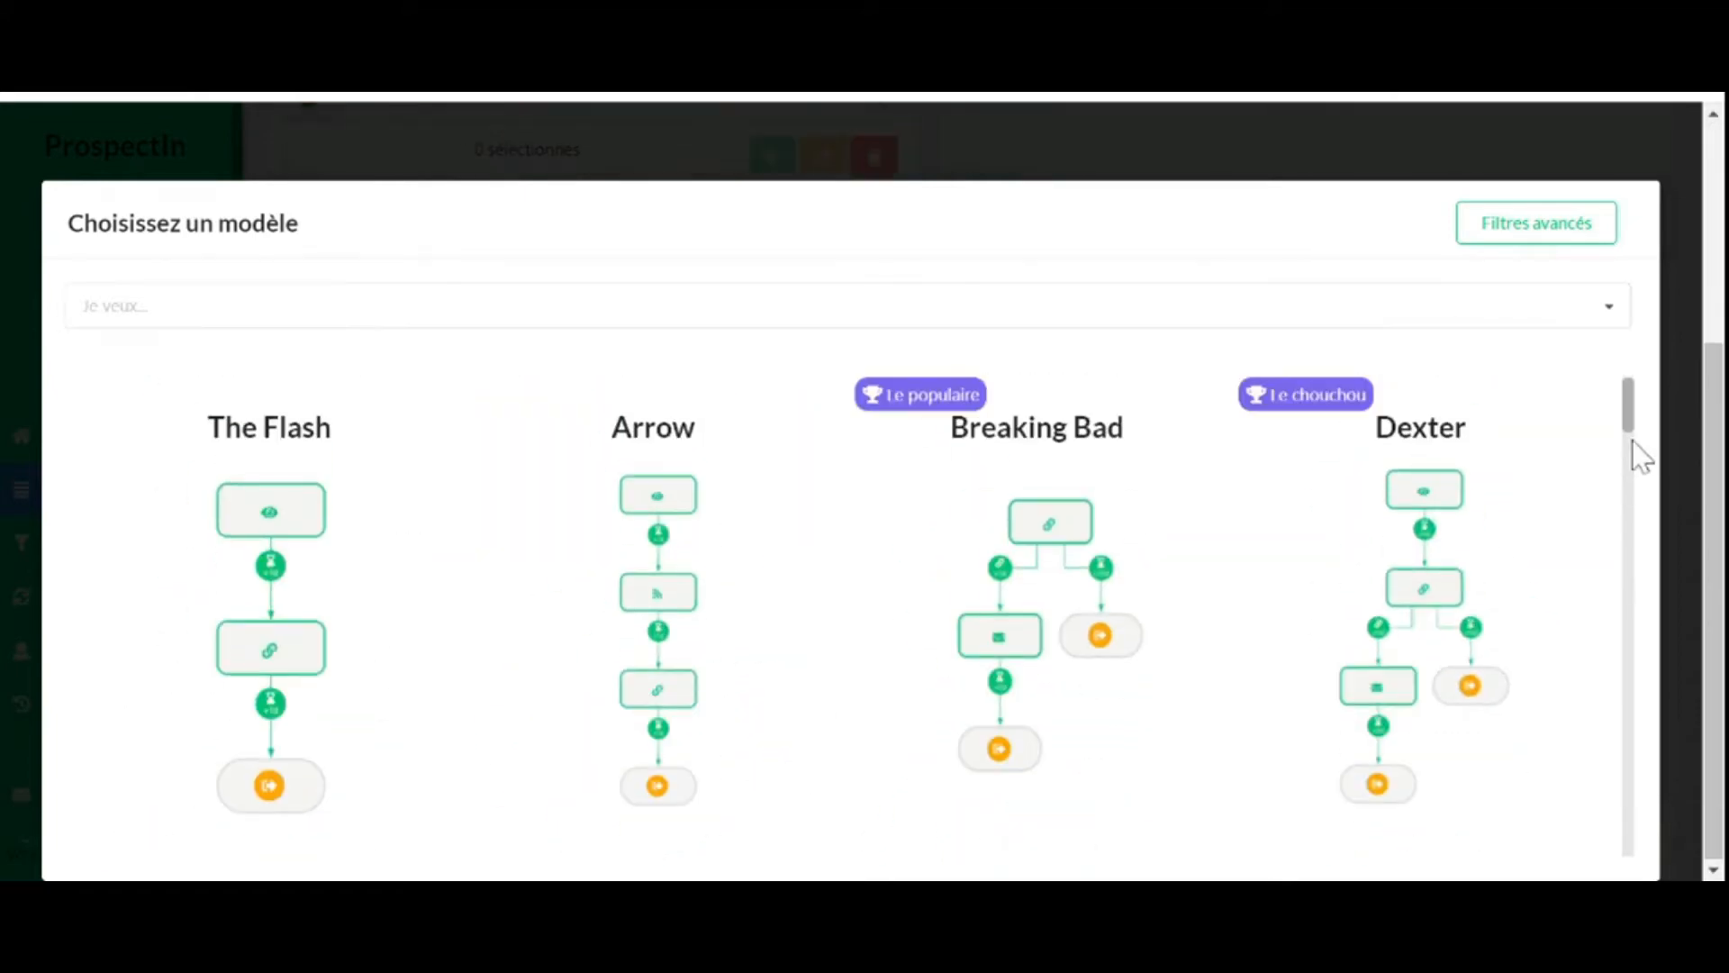
{"action": "scroll", "coordinate": [1641, 456], "scroll_direction": "down", "scroll_amount": 10}
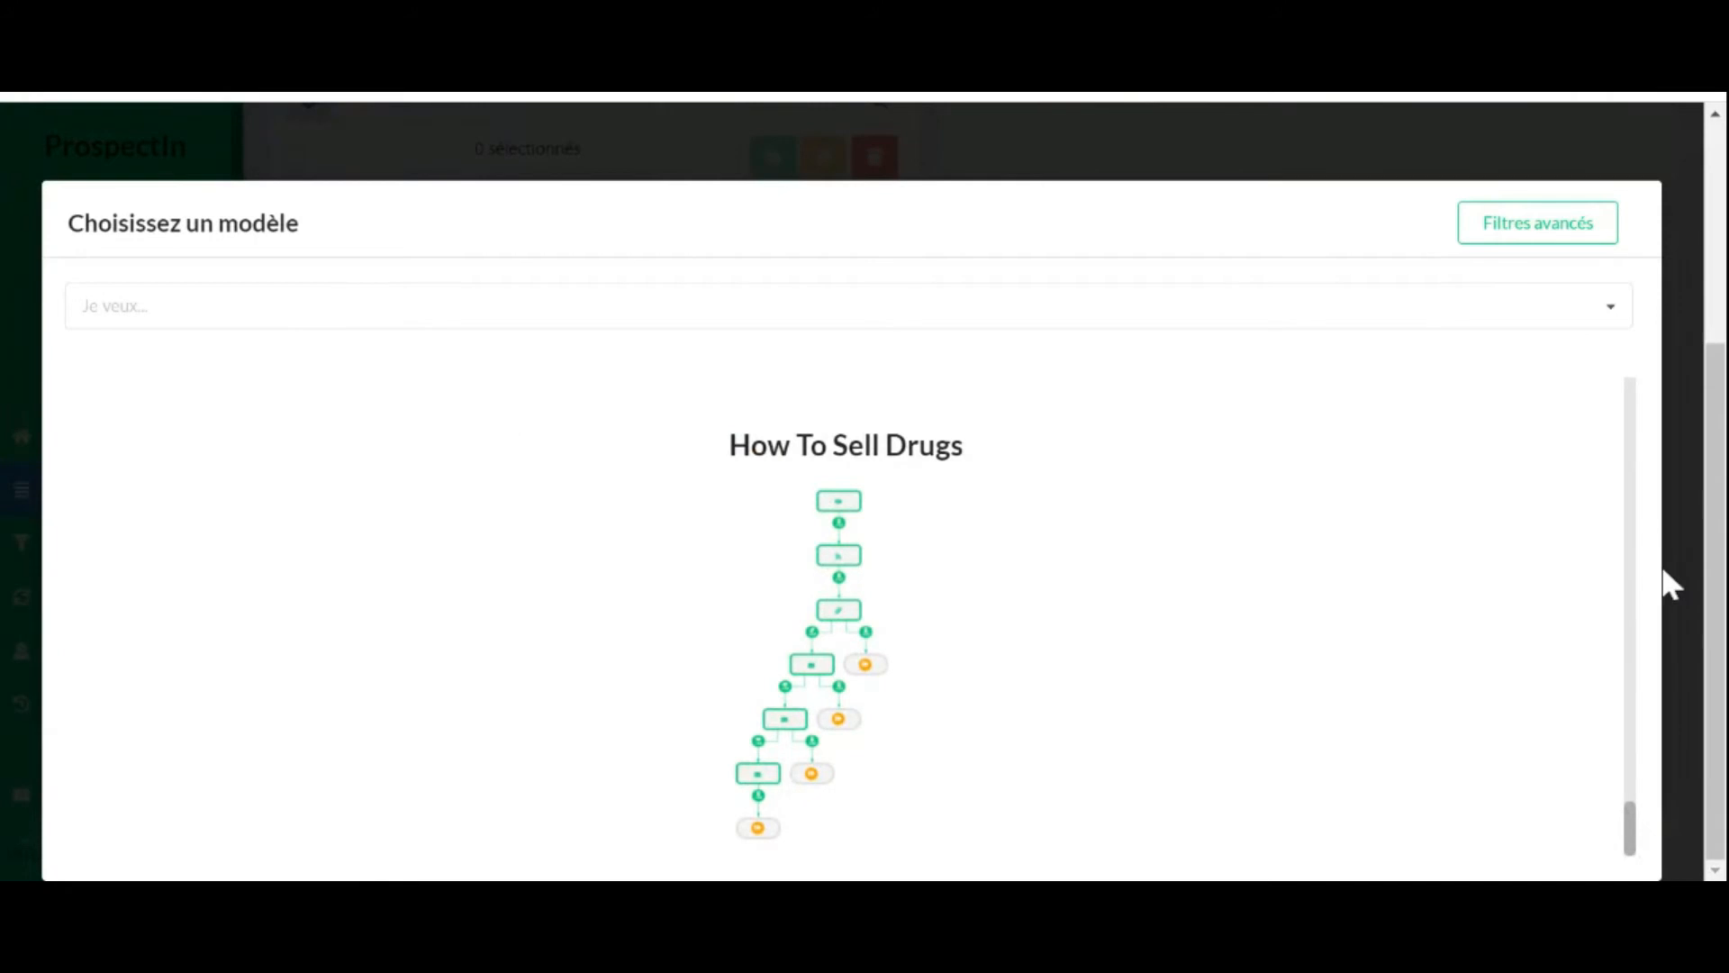
{"action": "left_click", "coordinate": [1699, 376]}
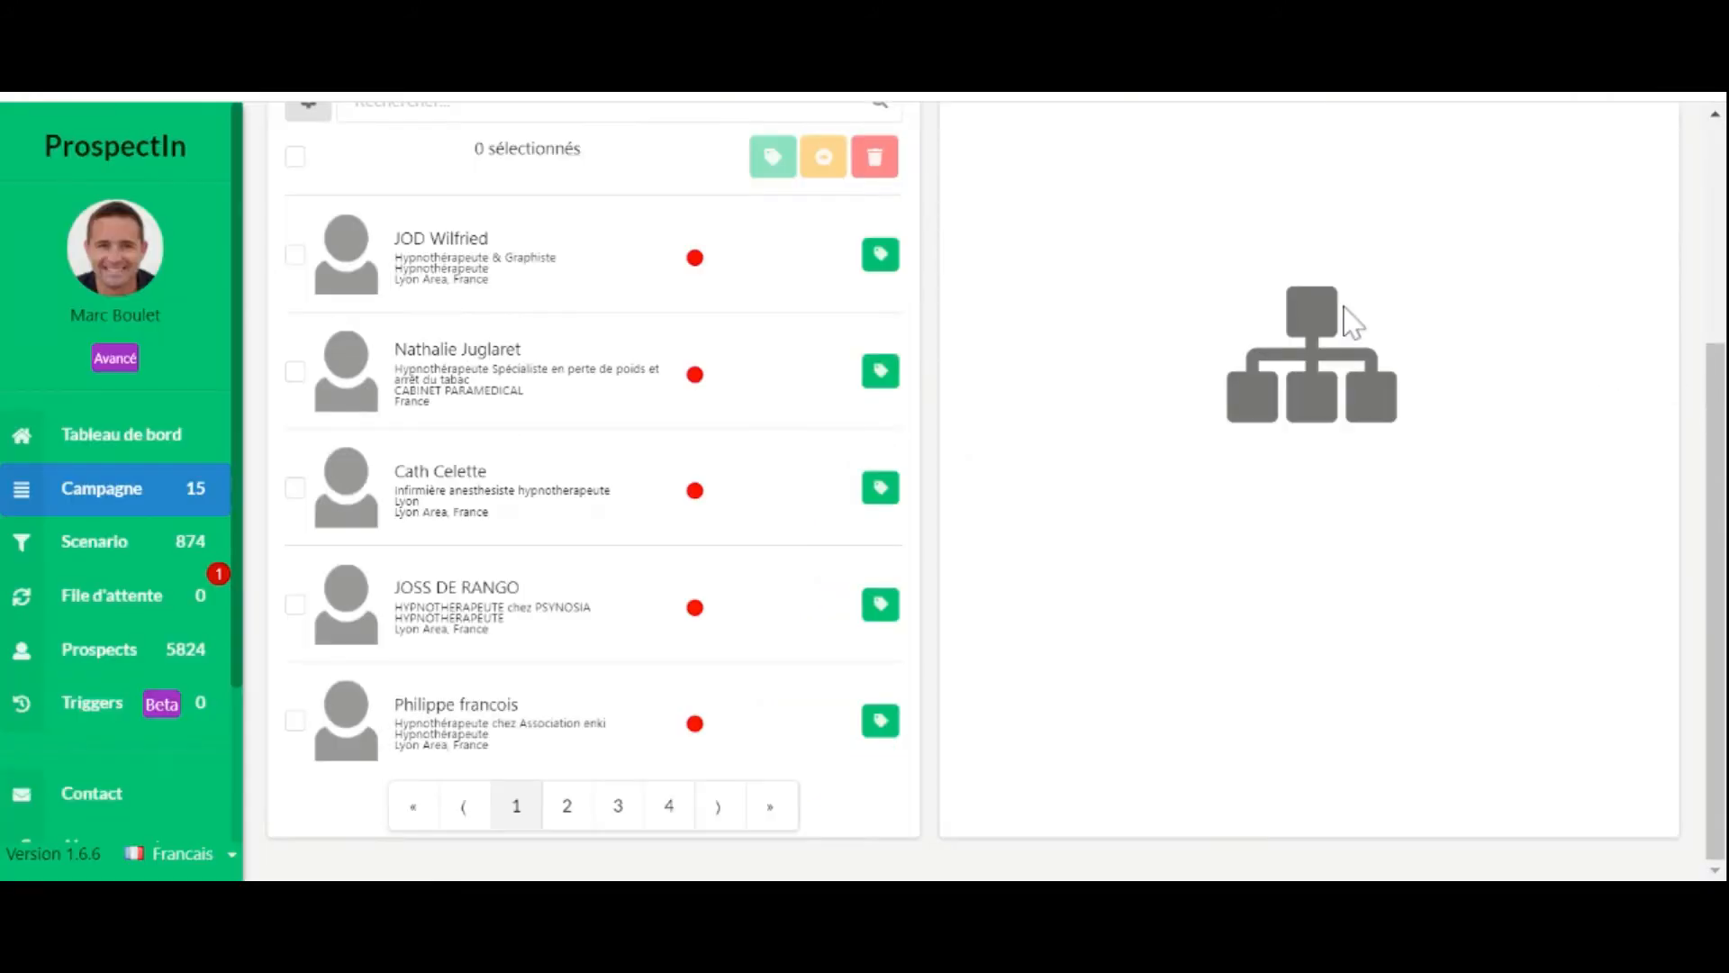
{"action": "scroll", "coordinate": [1352, 321], "scroll_direction": "up", "scroll_amount": 4}
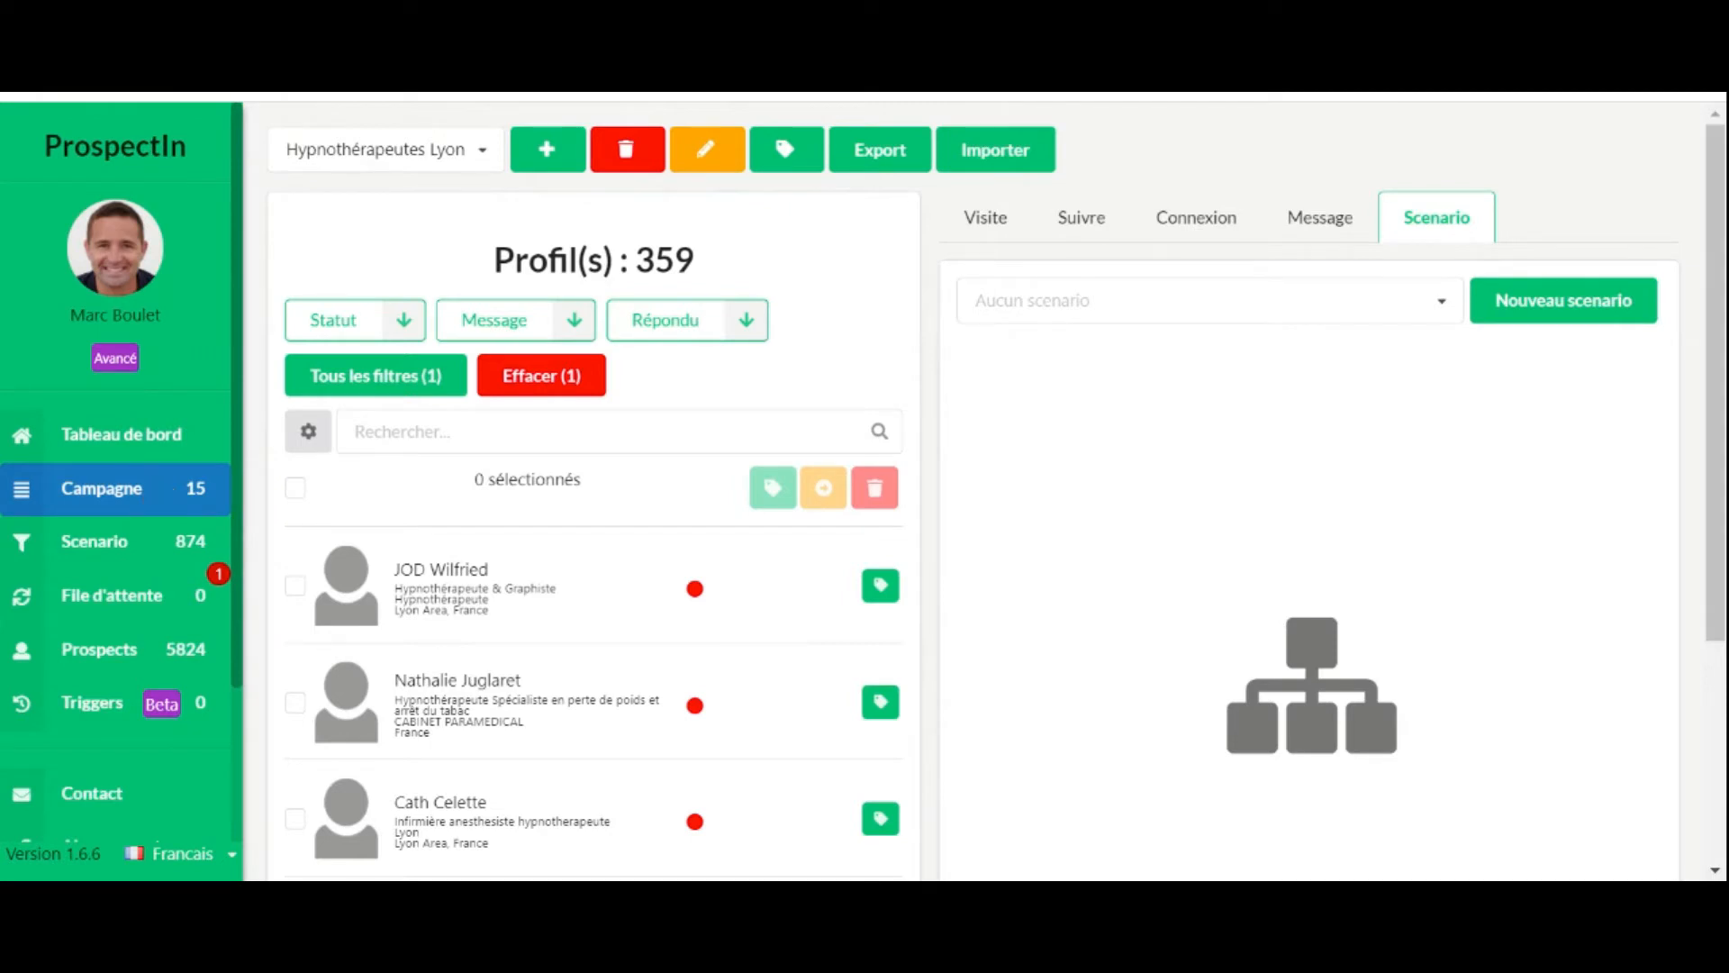
Look through the list of existing campaigns, from the hypnotherapists to the yoga teachers, keeping Hypnothérapeutes Lyon selected
{"action": "left_click", "coordinate": [483, 155]}
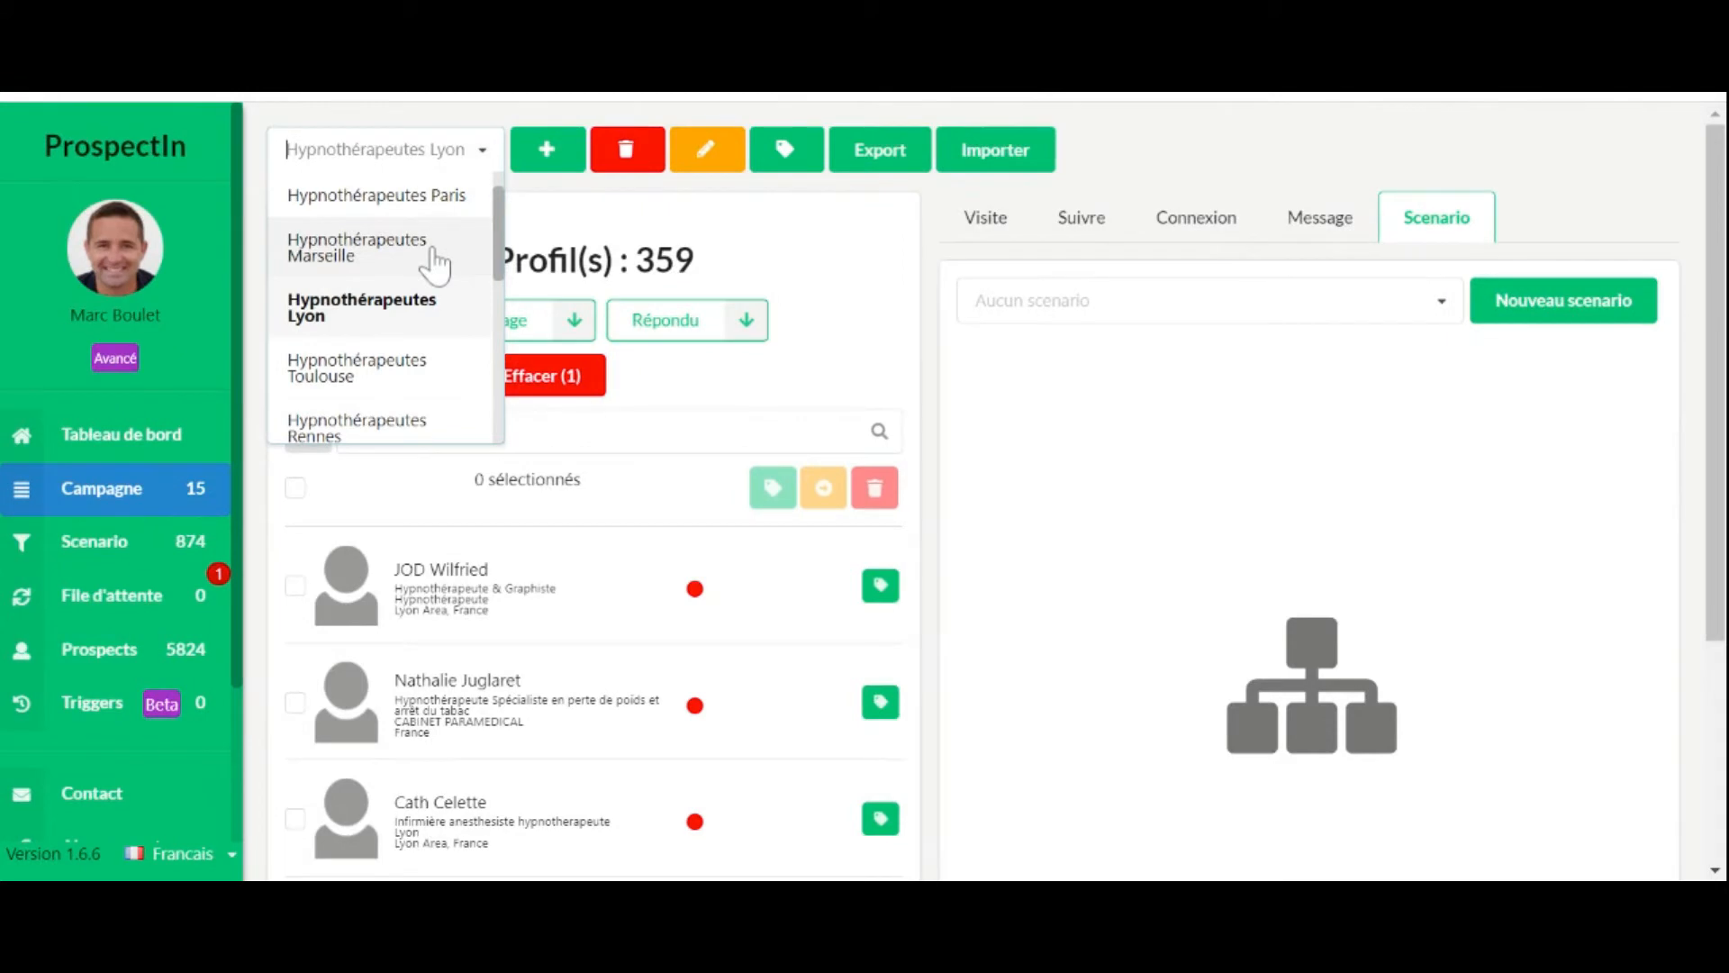
{"action": "scroll", "coordinate": [432, 262], "scroll_direction": "down", "scroll_amount": 4}
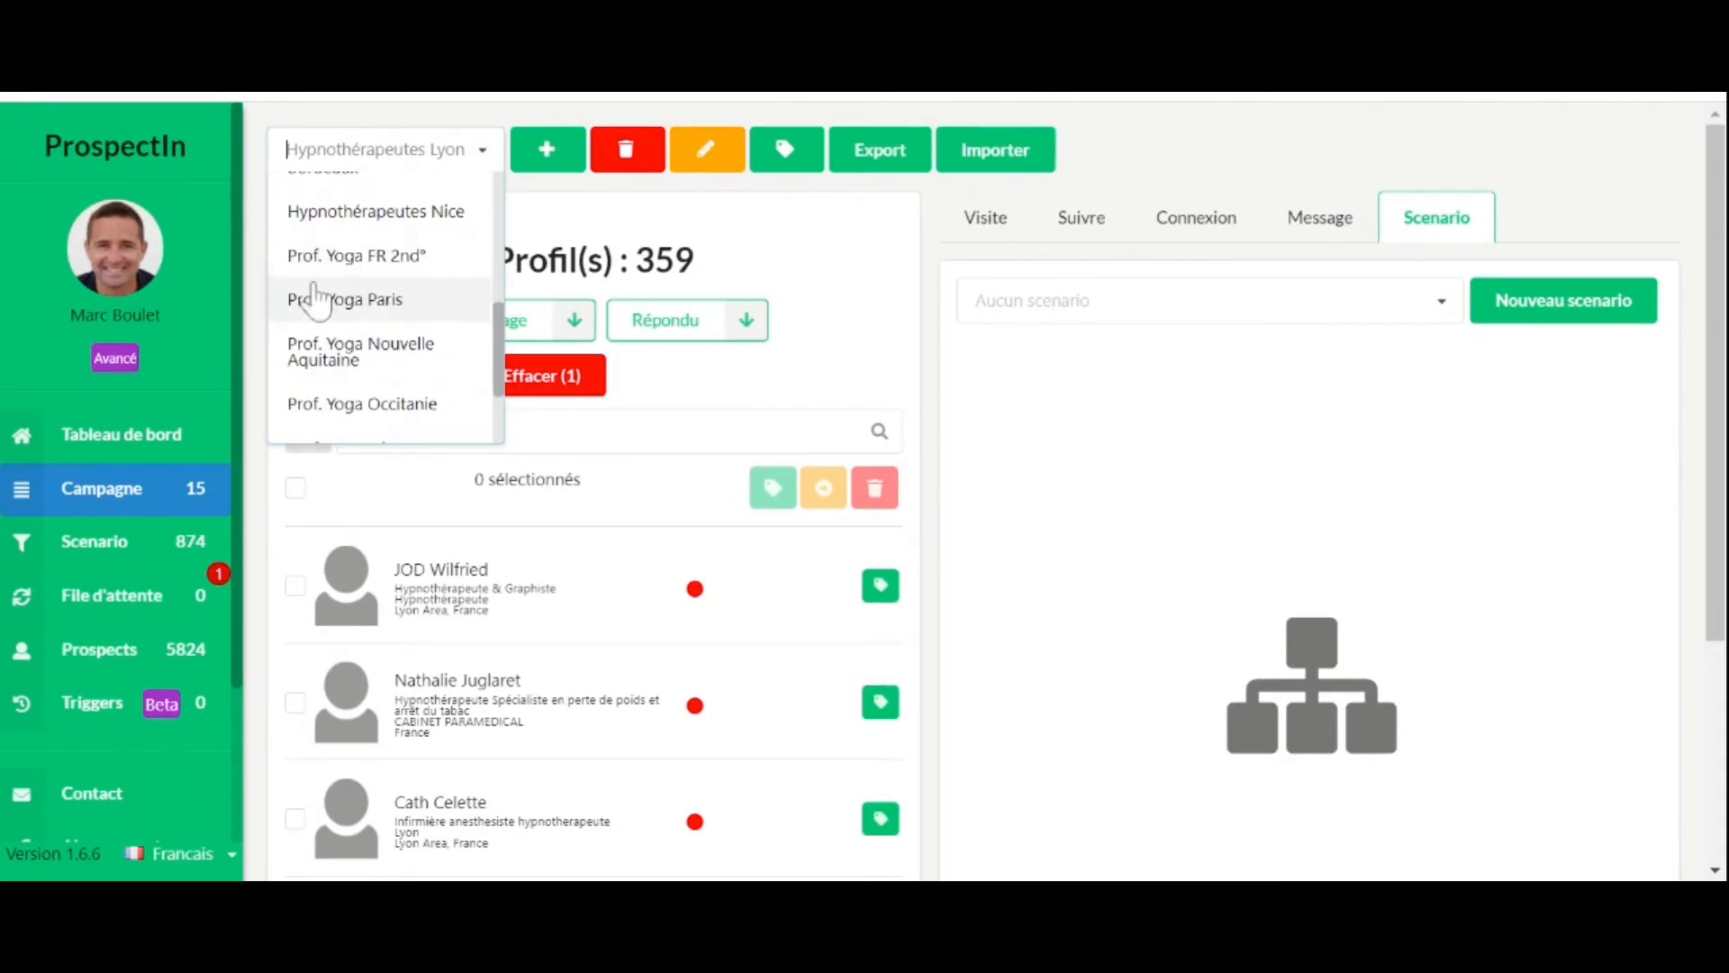
{"action": "scroll", "coordinate": [386, 297], "scroll_direction": "down", "scroll_amount": 1}
{"action": "scroll", "coordinate": [394, 297], "scroll_direction": "up", "scroll_amount": 5}
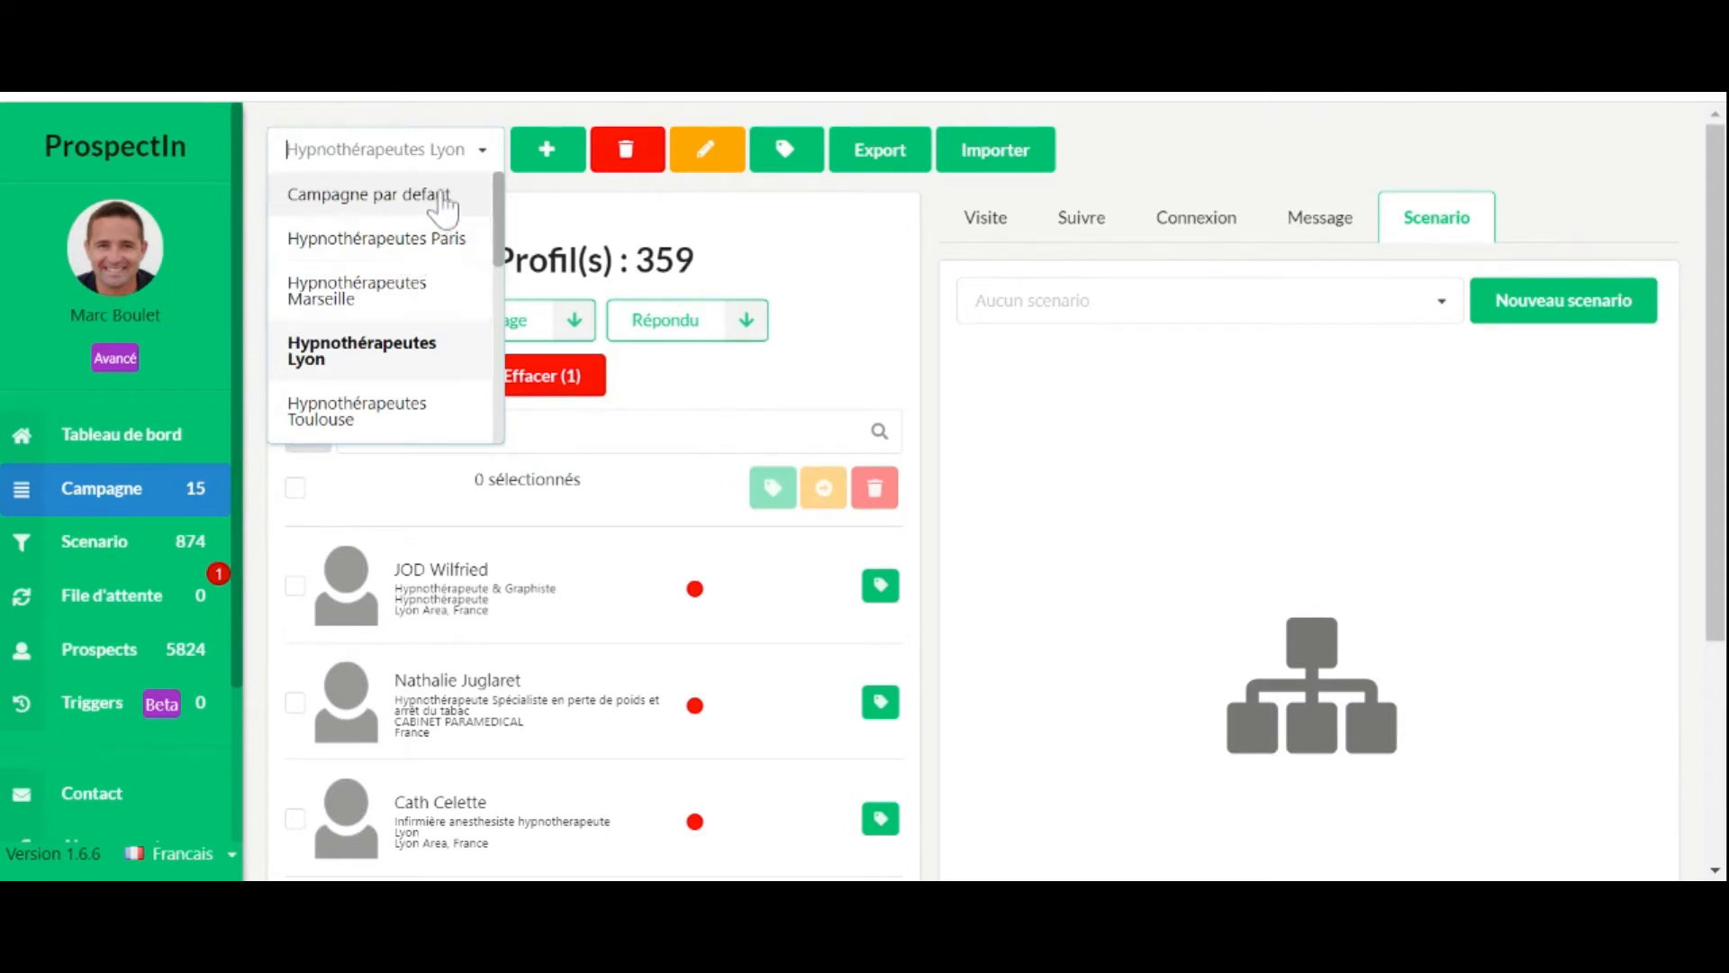
{"action": "left_click", "coordinate": [484, 160]}
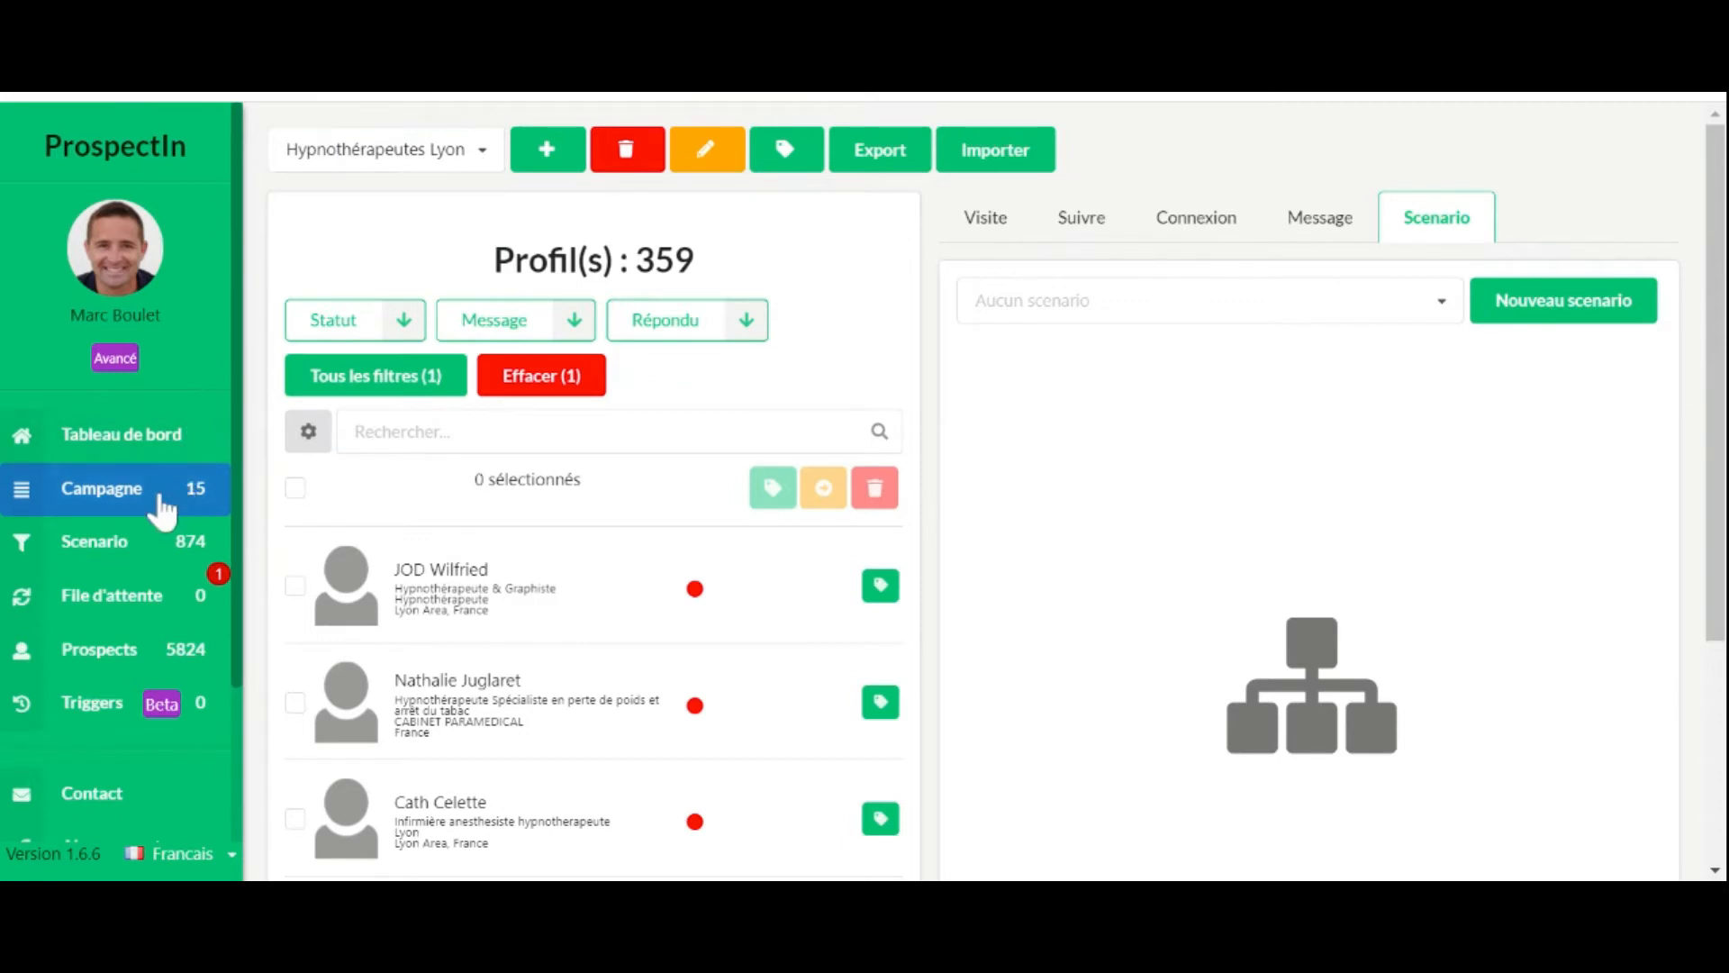
{"action": "left_click", "coordinate": [485, 155]}
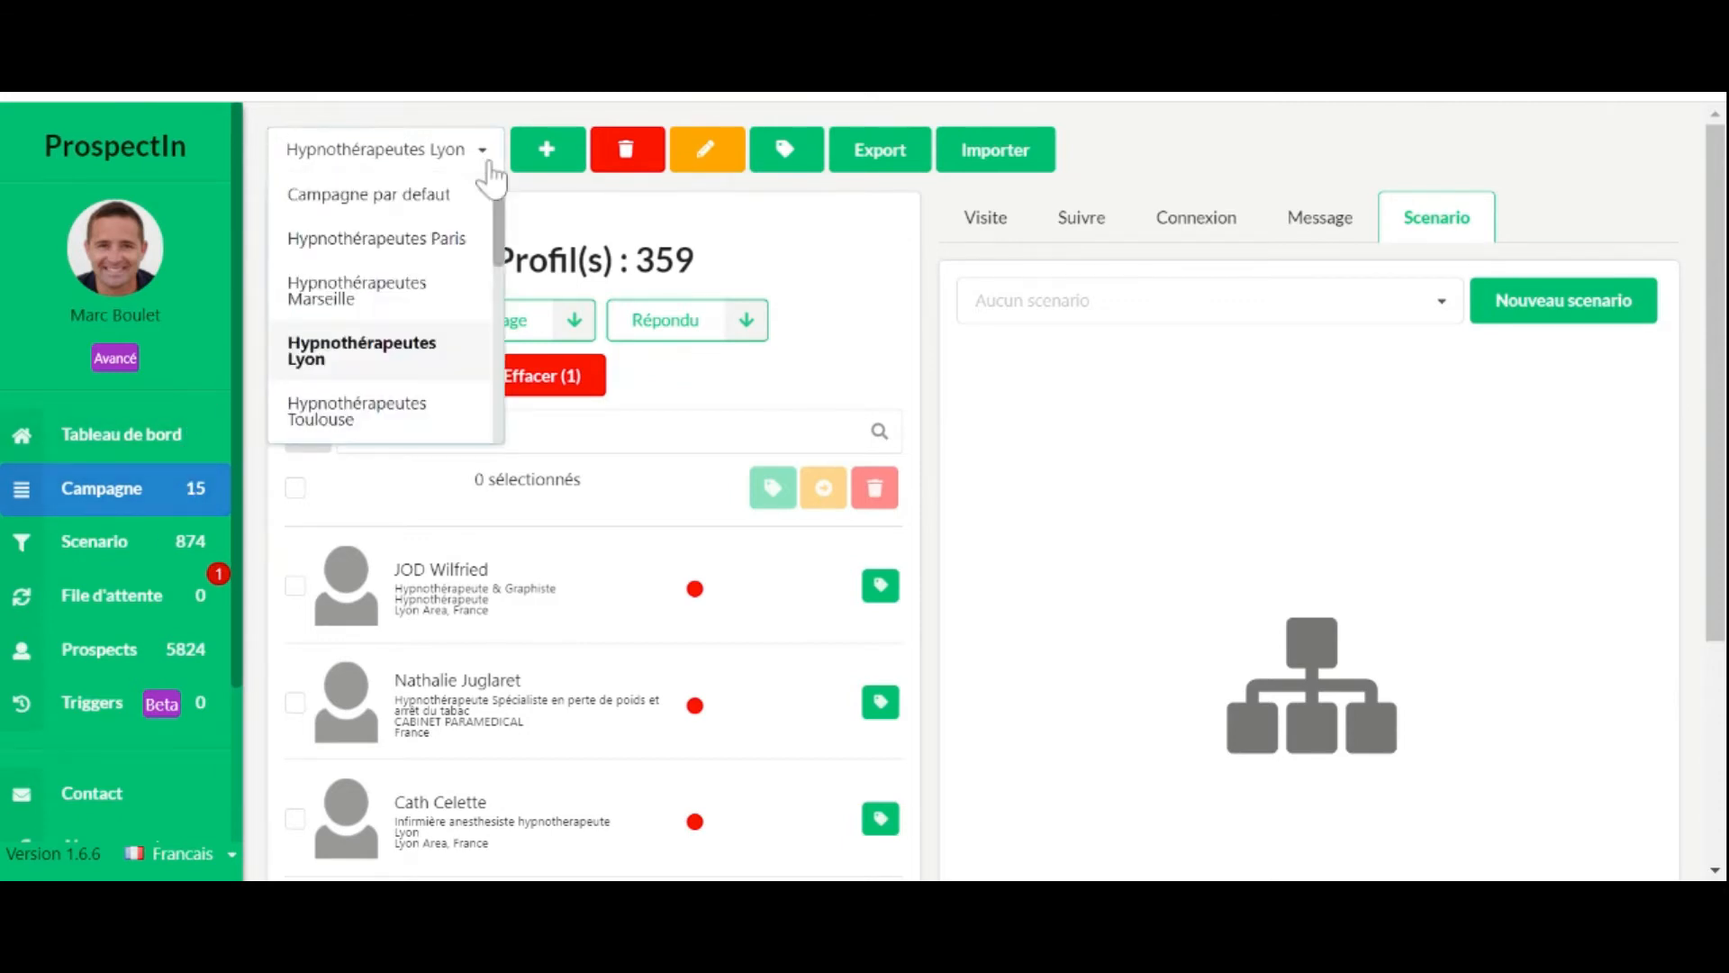
{"action": "left_click", "coordinate": [487, 163]}
{"action": "left_click", "coordinate": [489, 162]}
Switch to LinkedIn, search for "coach sportif" and restrict the results to people
{"action": "left_click", "coordinate": [489, 162]}
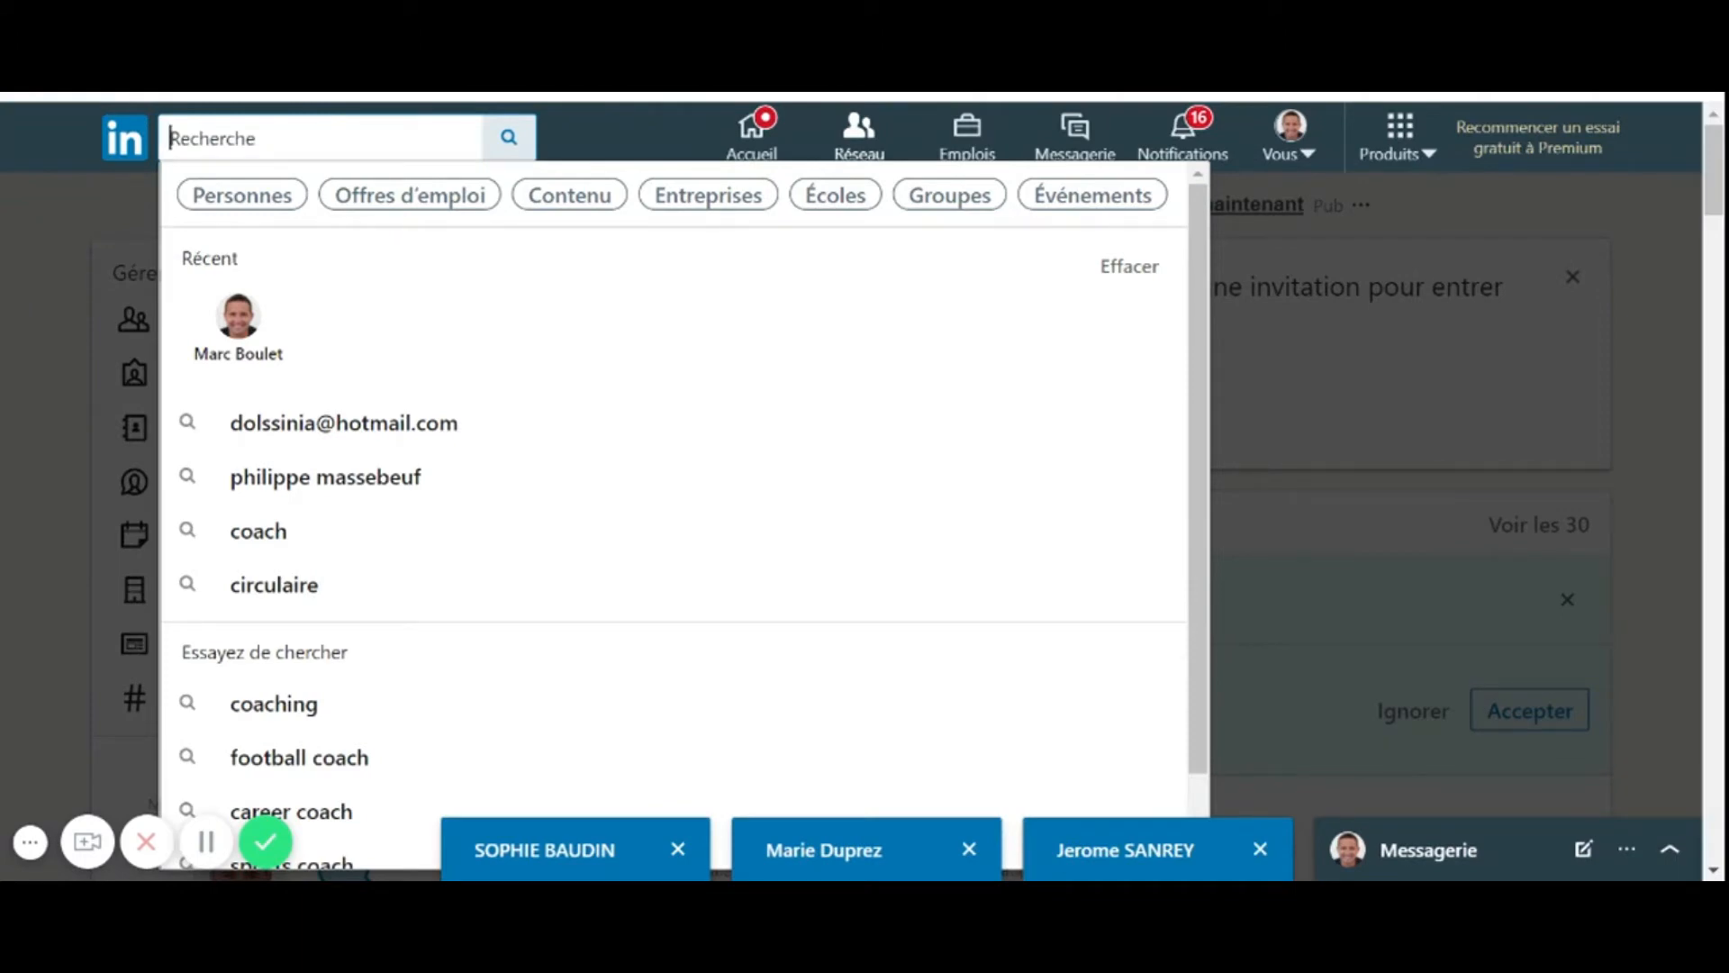
{"action": "type", "text": "coach sportif"}
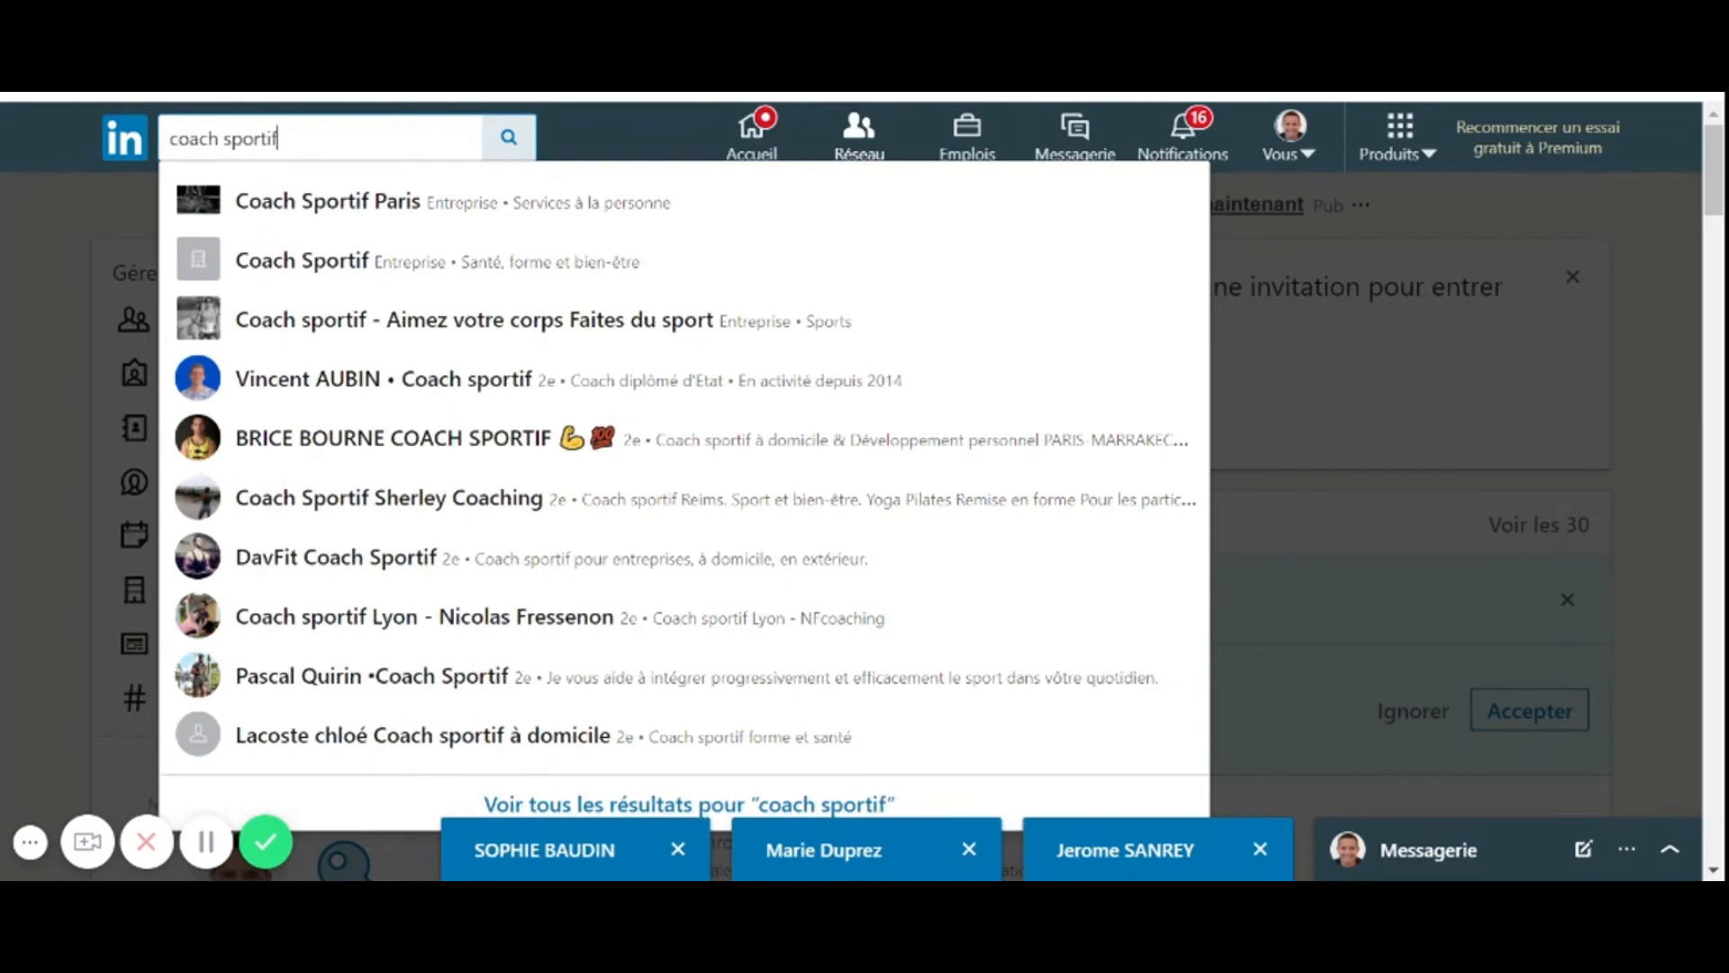
{"action": "key", "text": "Return"}
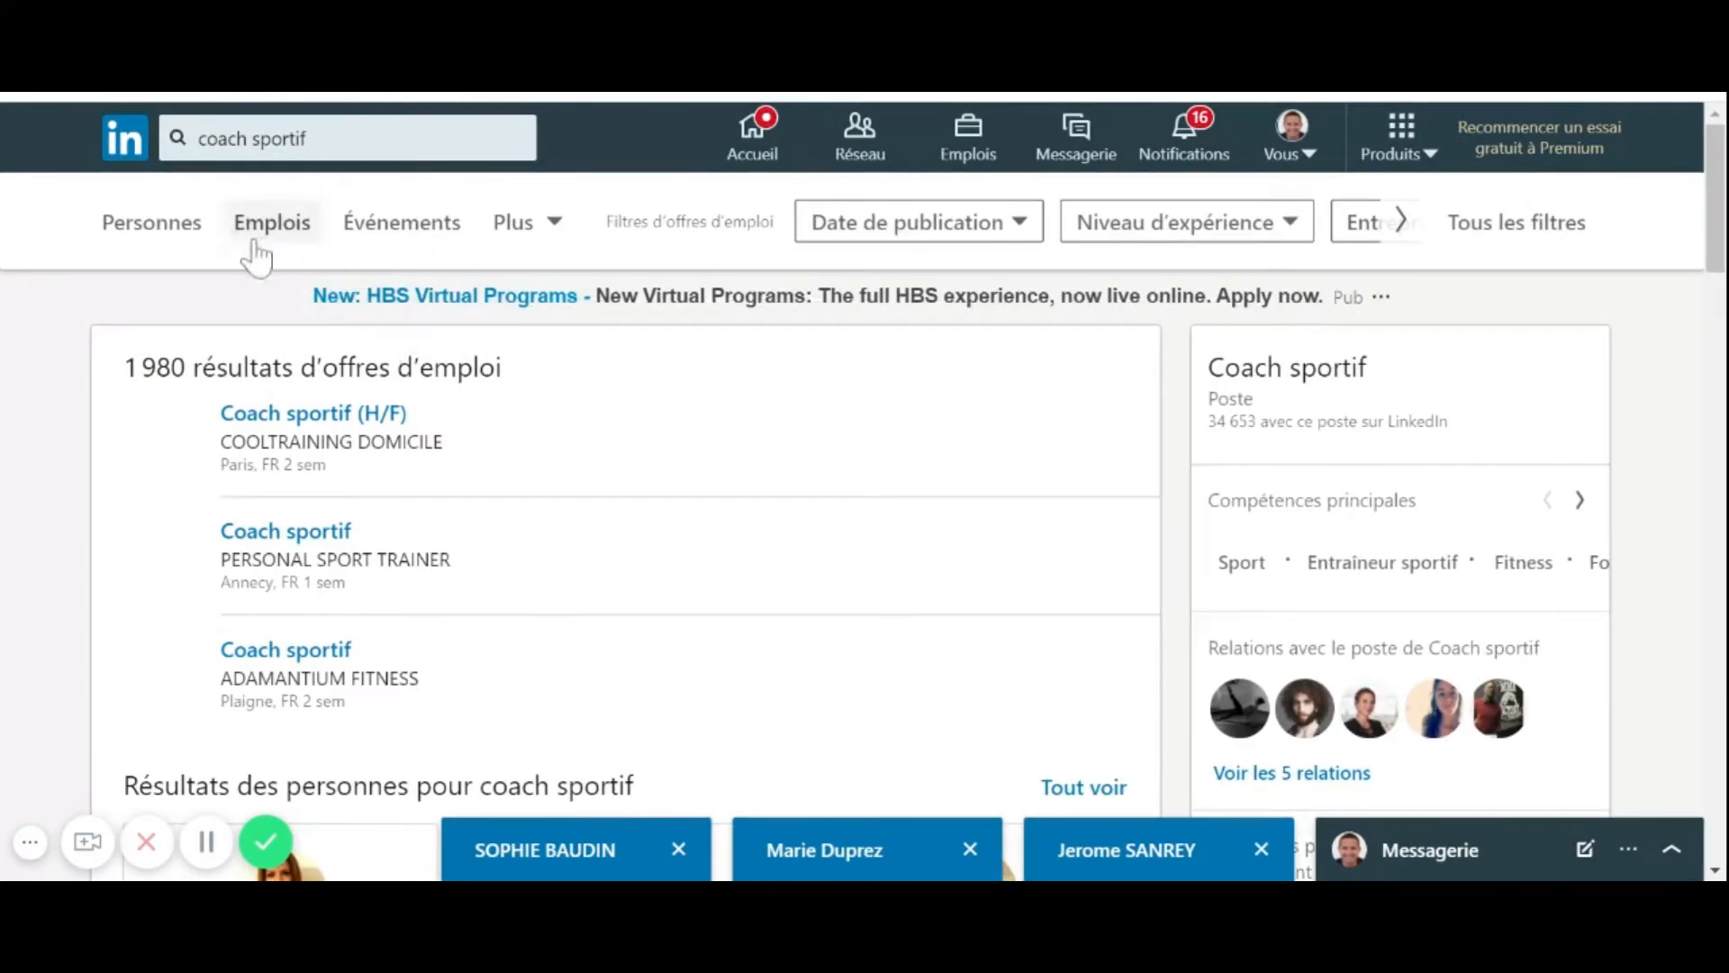
{"action": "left_click", "coordinate": [152, 226]}
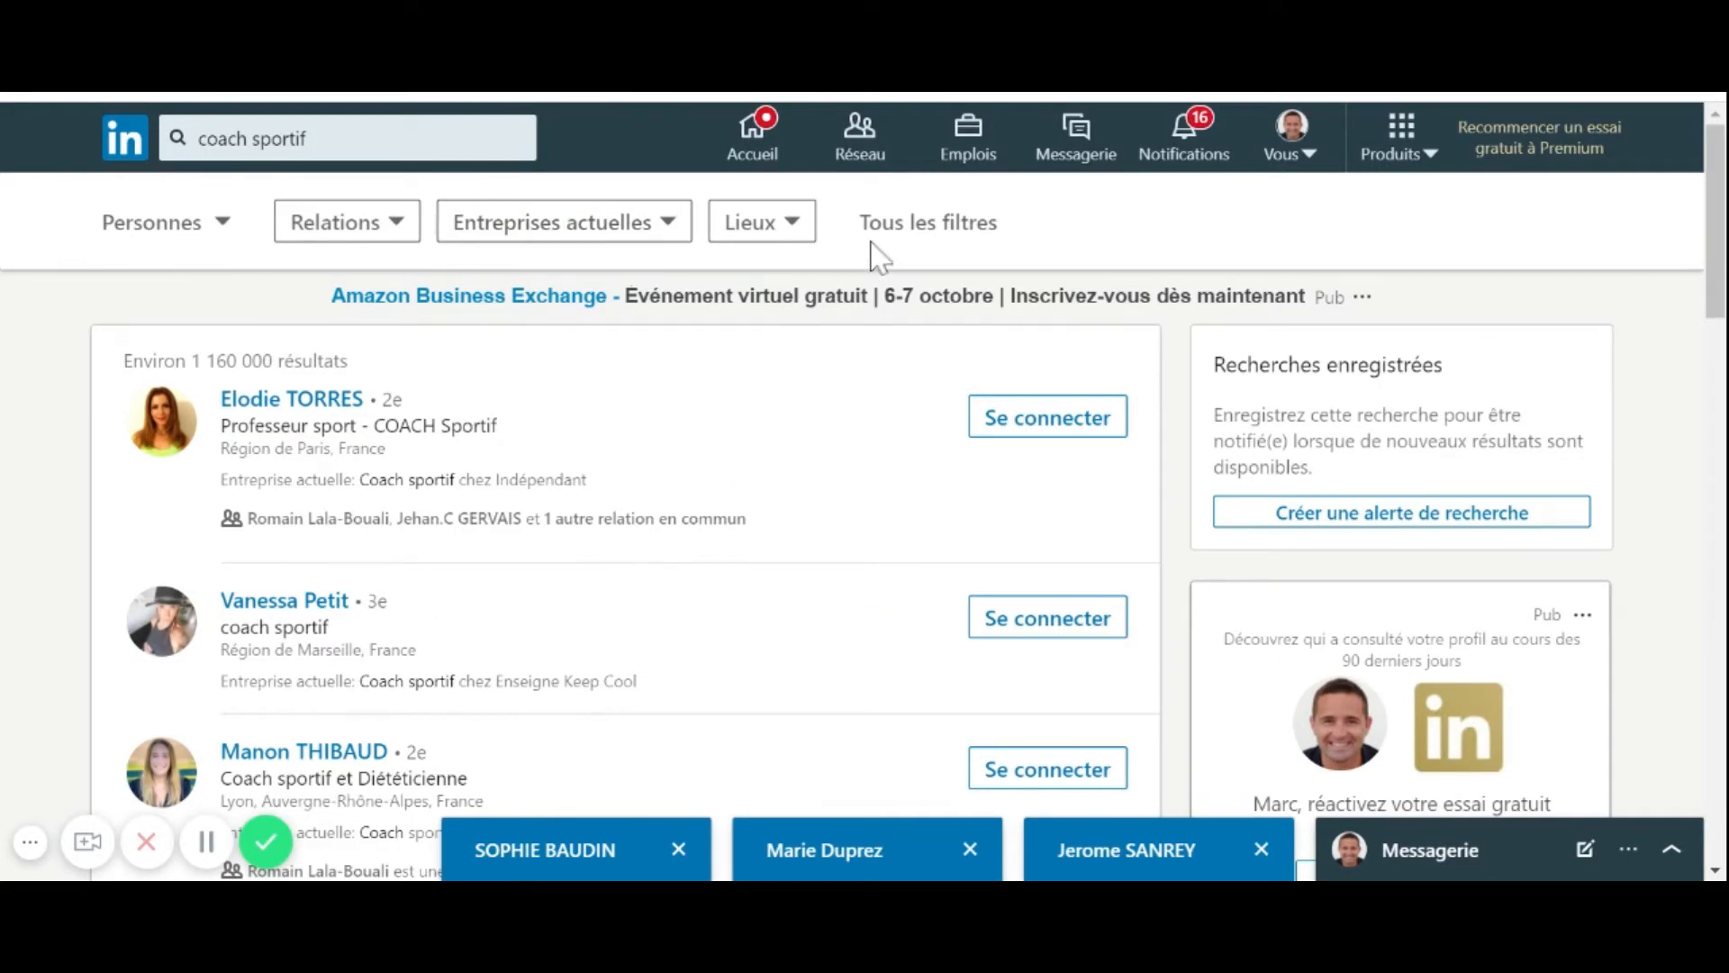
Filter the coach sportif people results by the location Paris et périphérie
{"action": "left_click", "coordinate": [927, 225]}
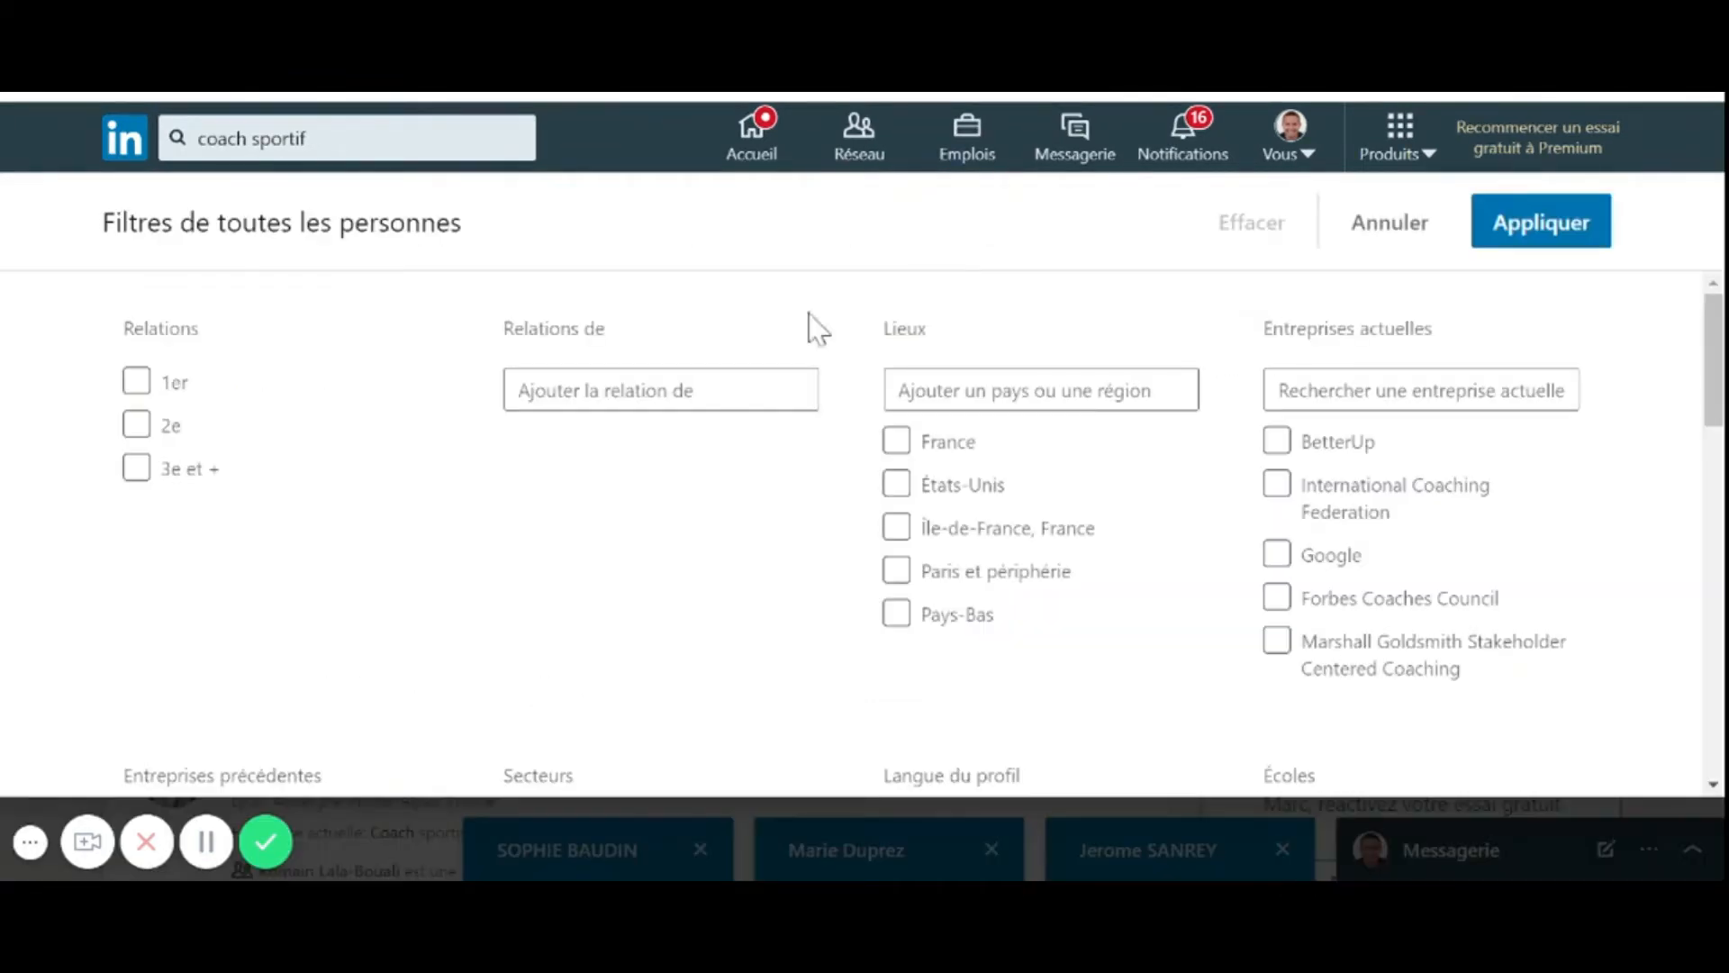
{"action": "scroll", "coordinate": [815, 478], "scroll_direction": "down", "scroll_amount": 1}
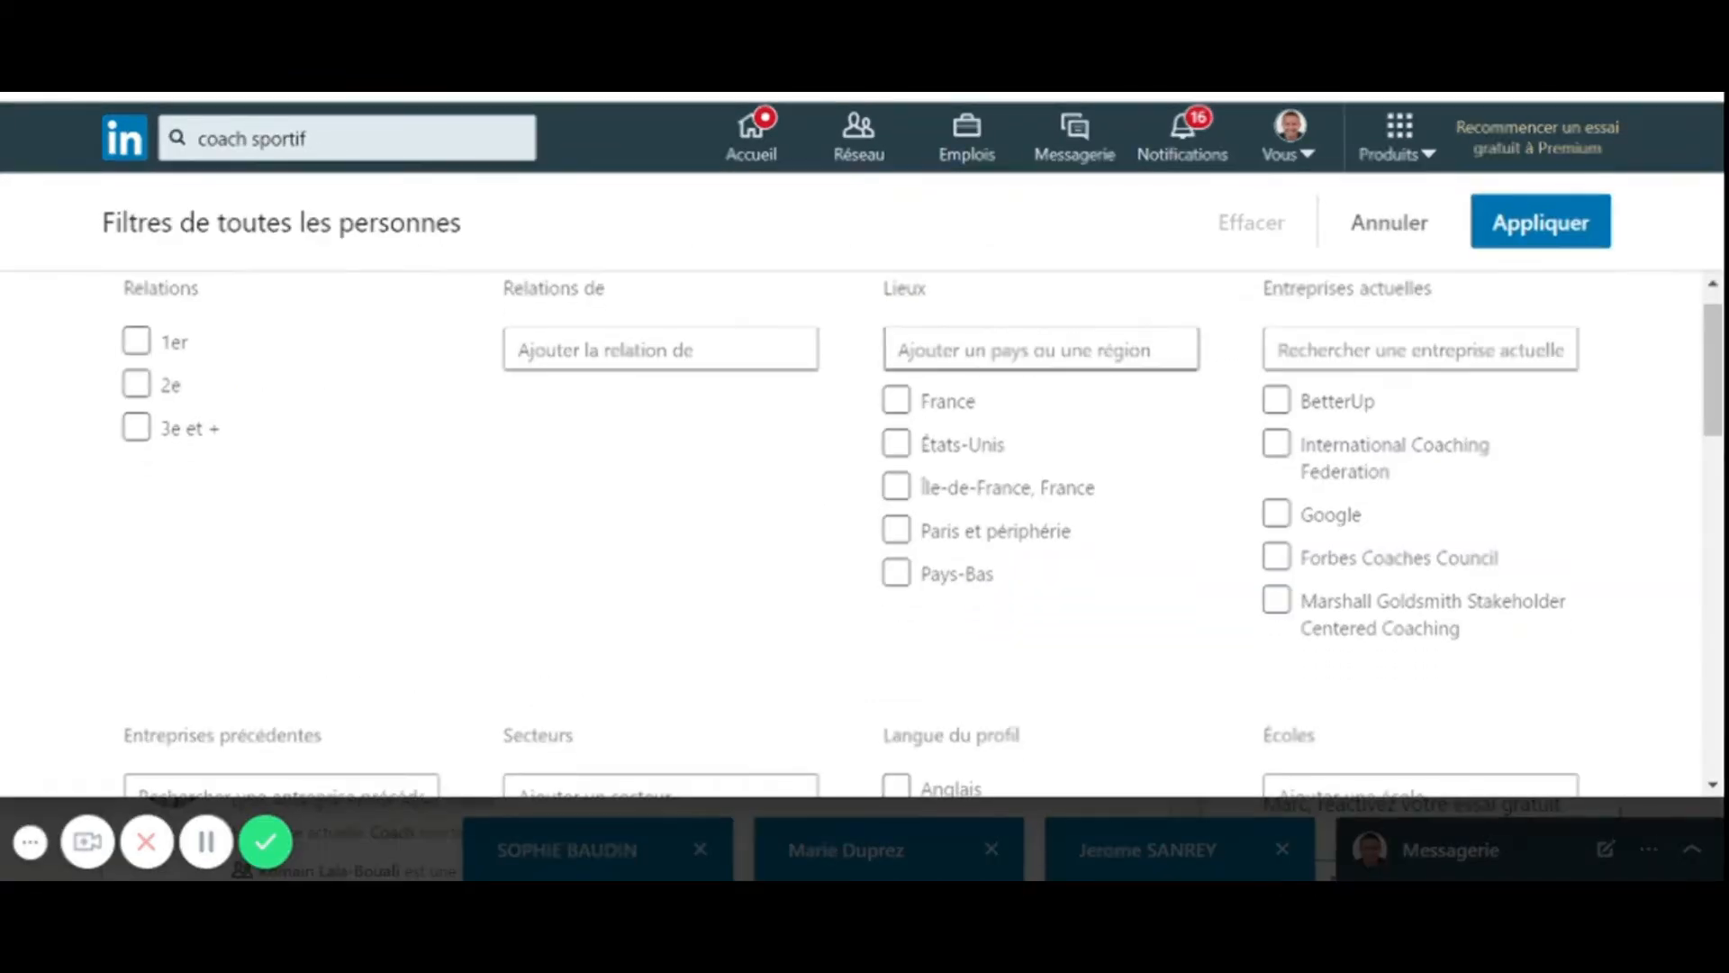
{"action": "left_click", "coordinate": [896, 532]}
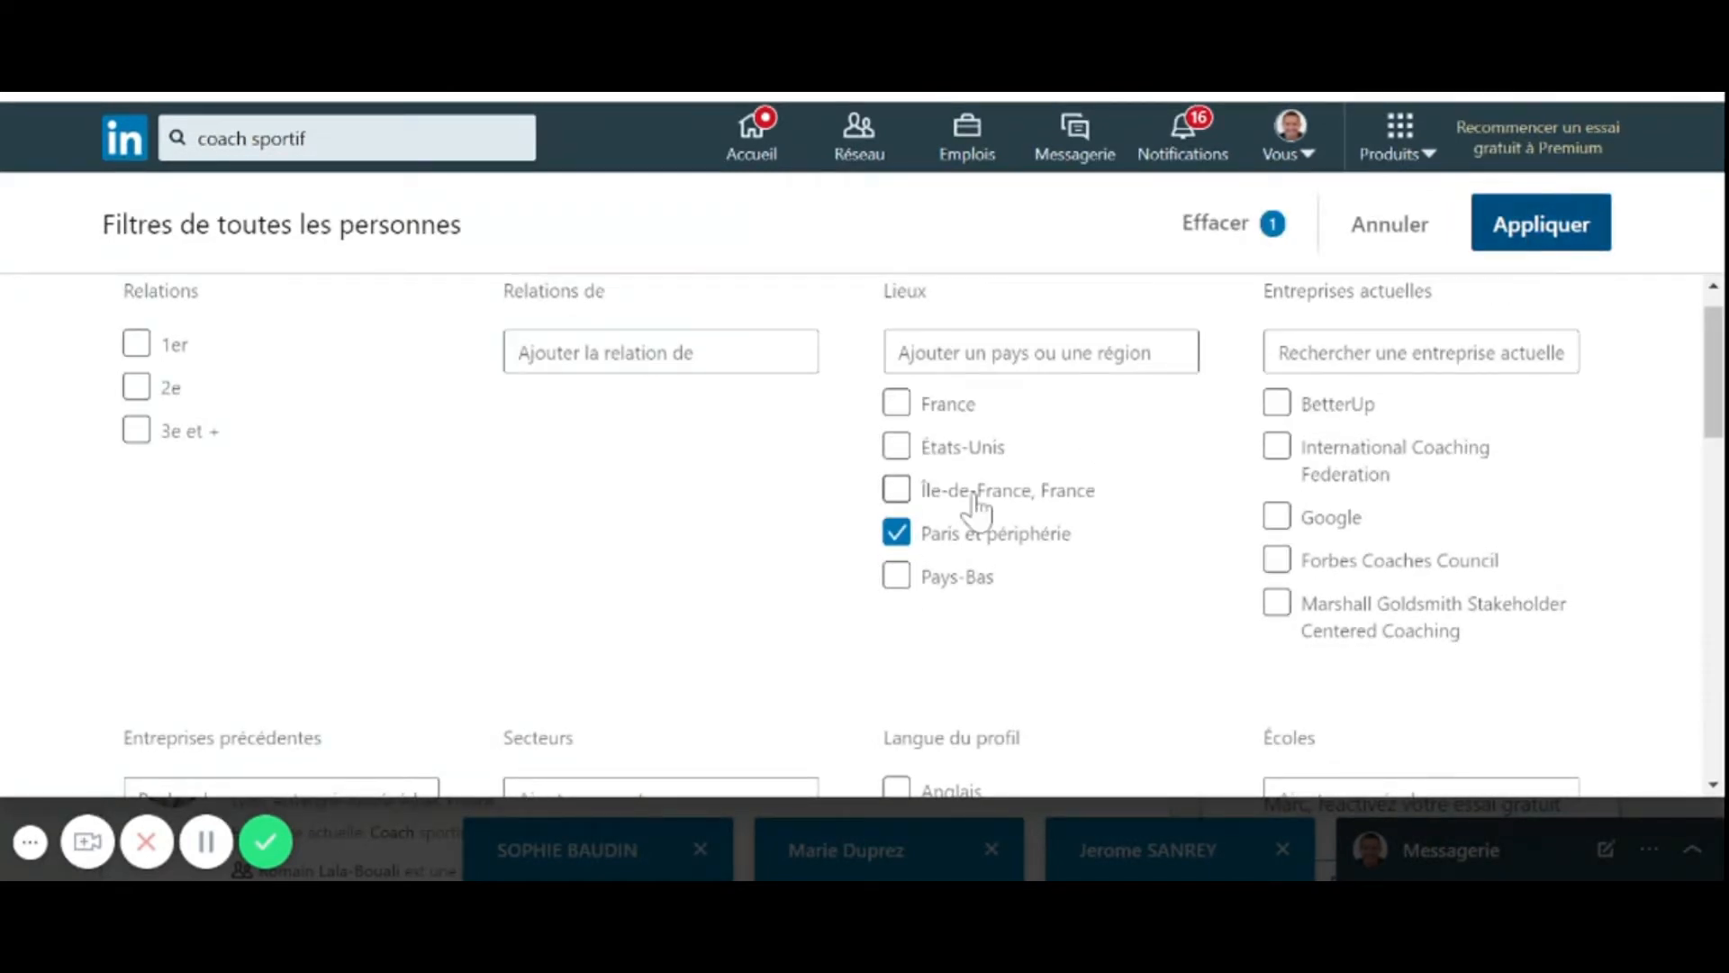
{"action": "left_click", "coordinate": [1545, 238]}
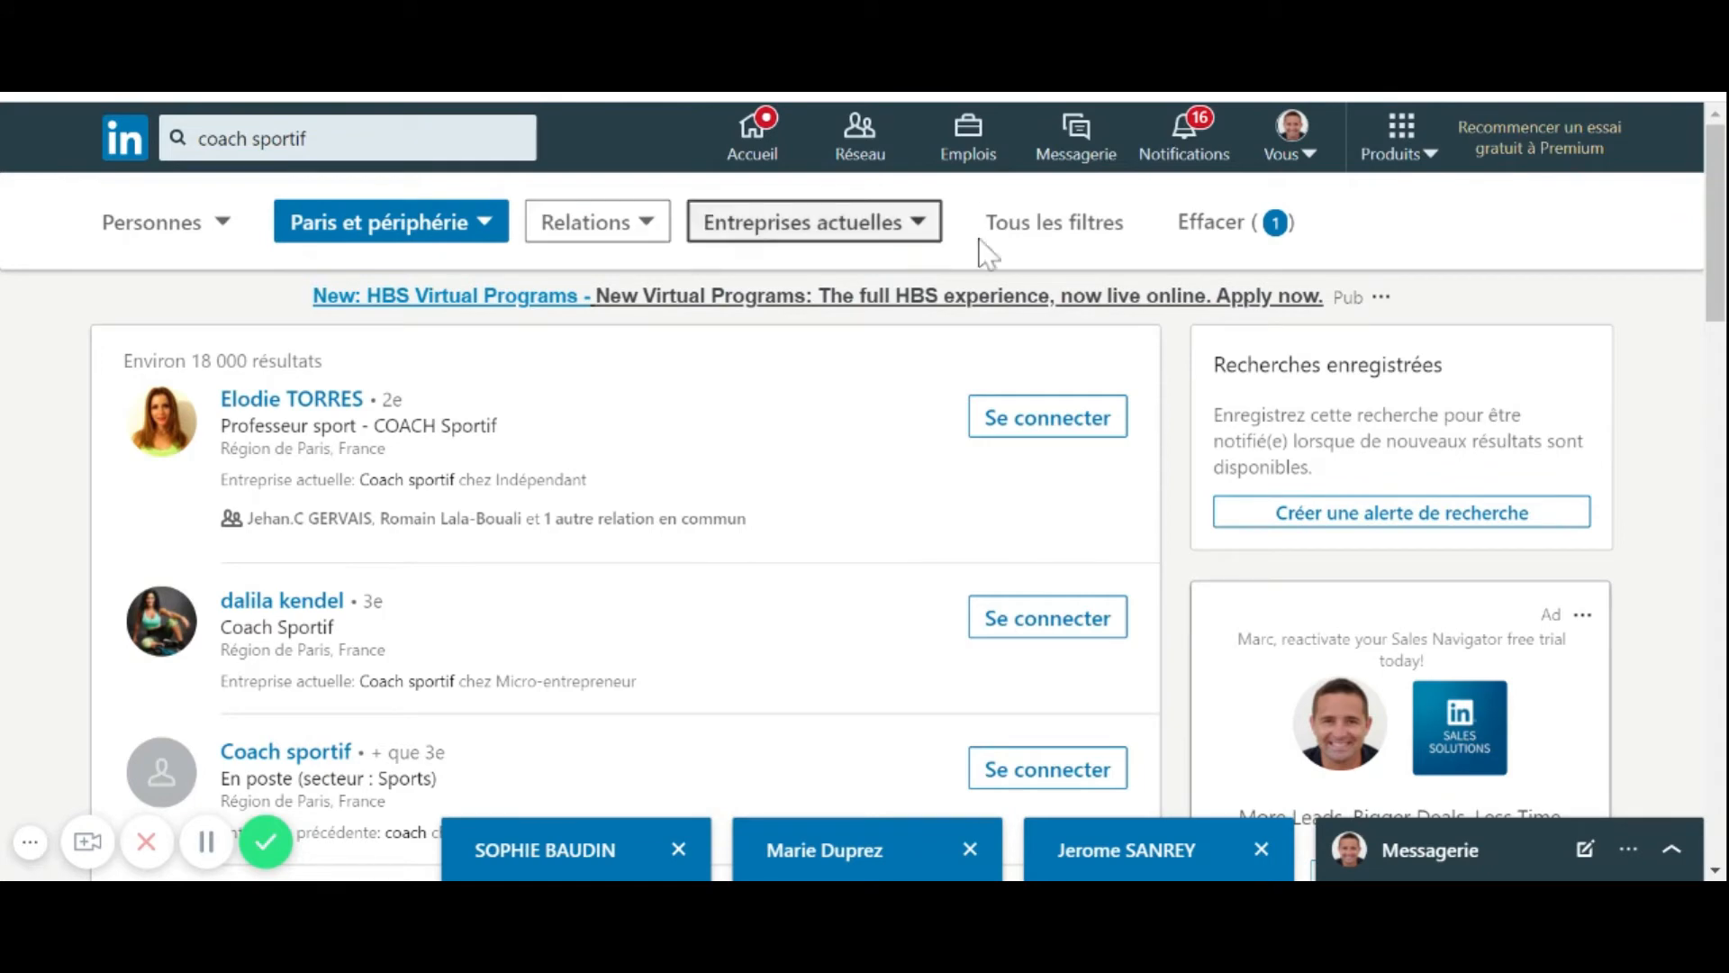
Replace the Paris et périphérie location filter with Île-de-France, France and apply it
{"action": "left_click", "coordinate": [1009, 242]}
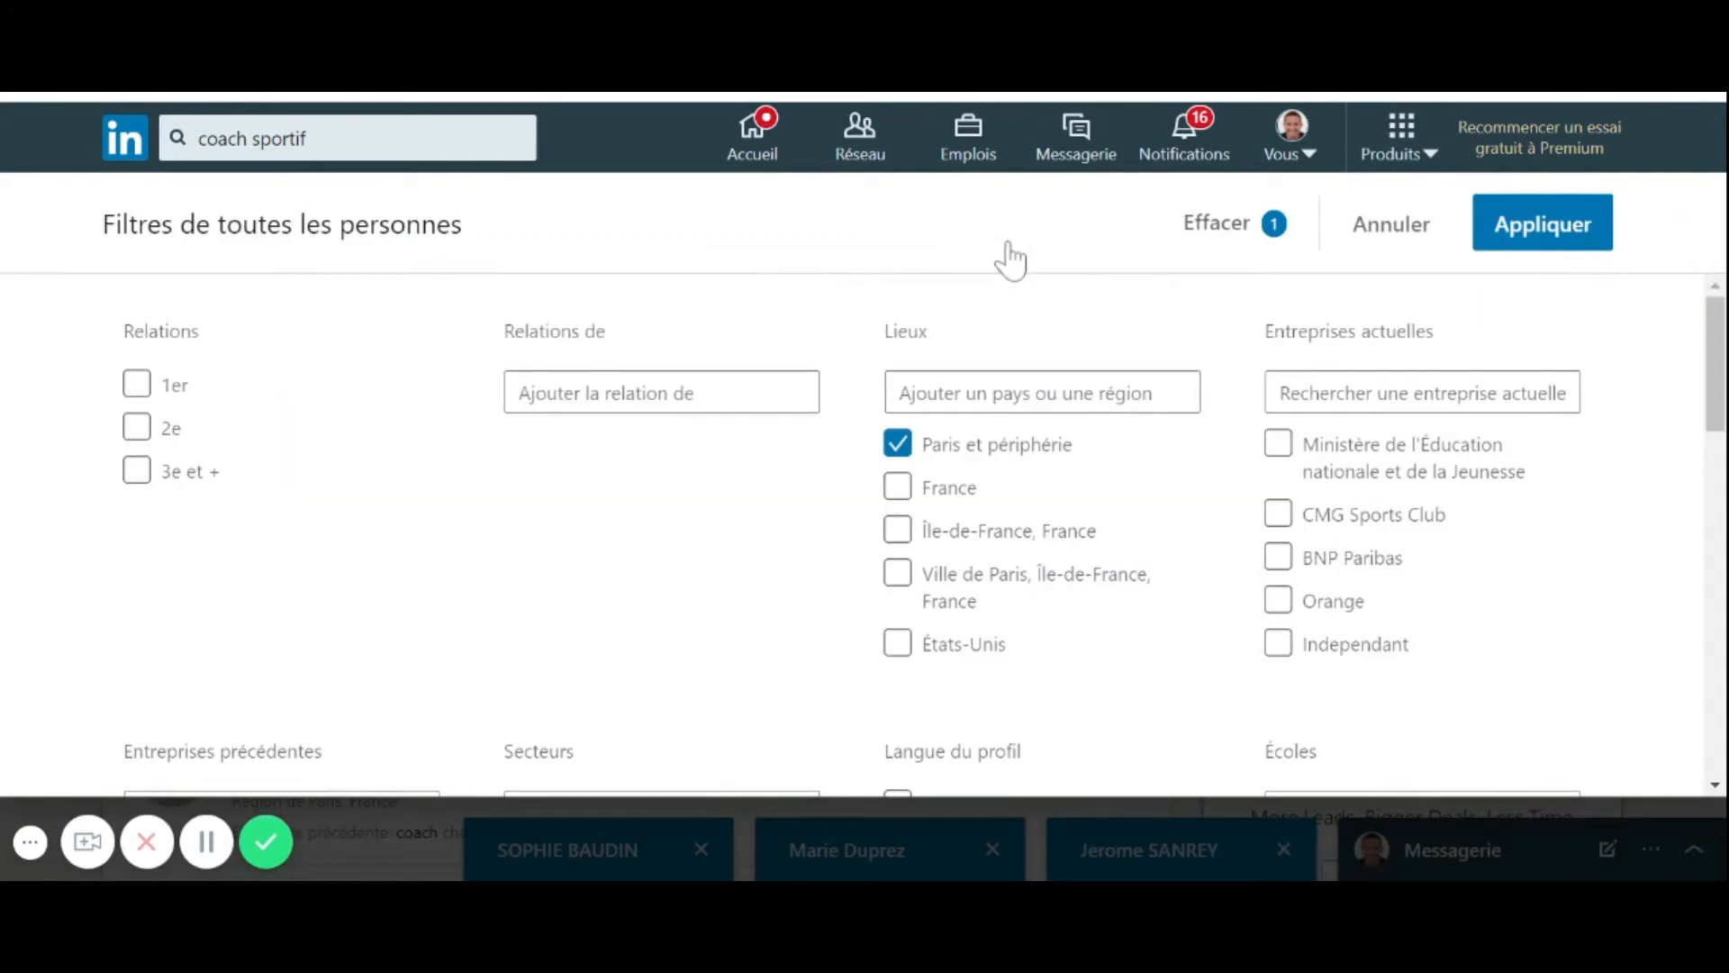
{"action": "left_click", "coordinate": [897, 443]}
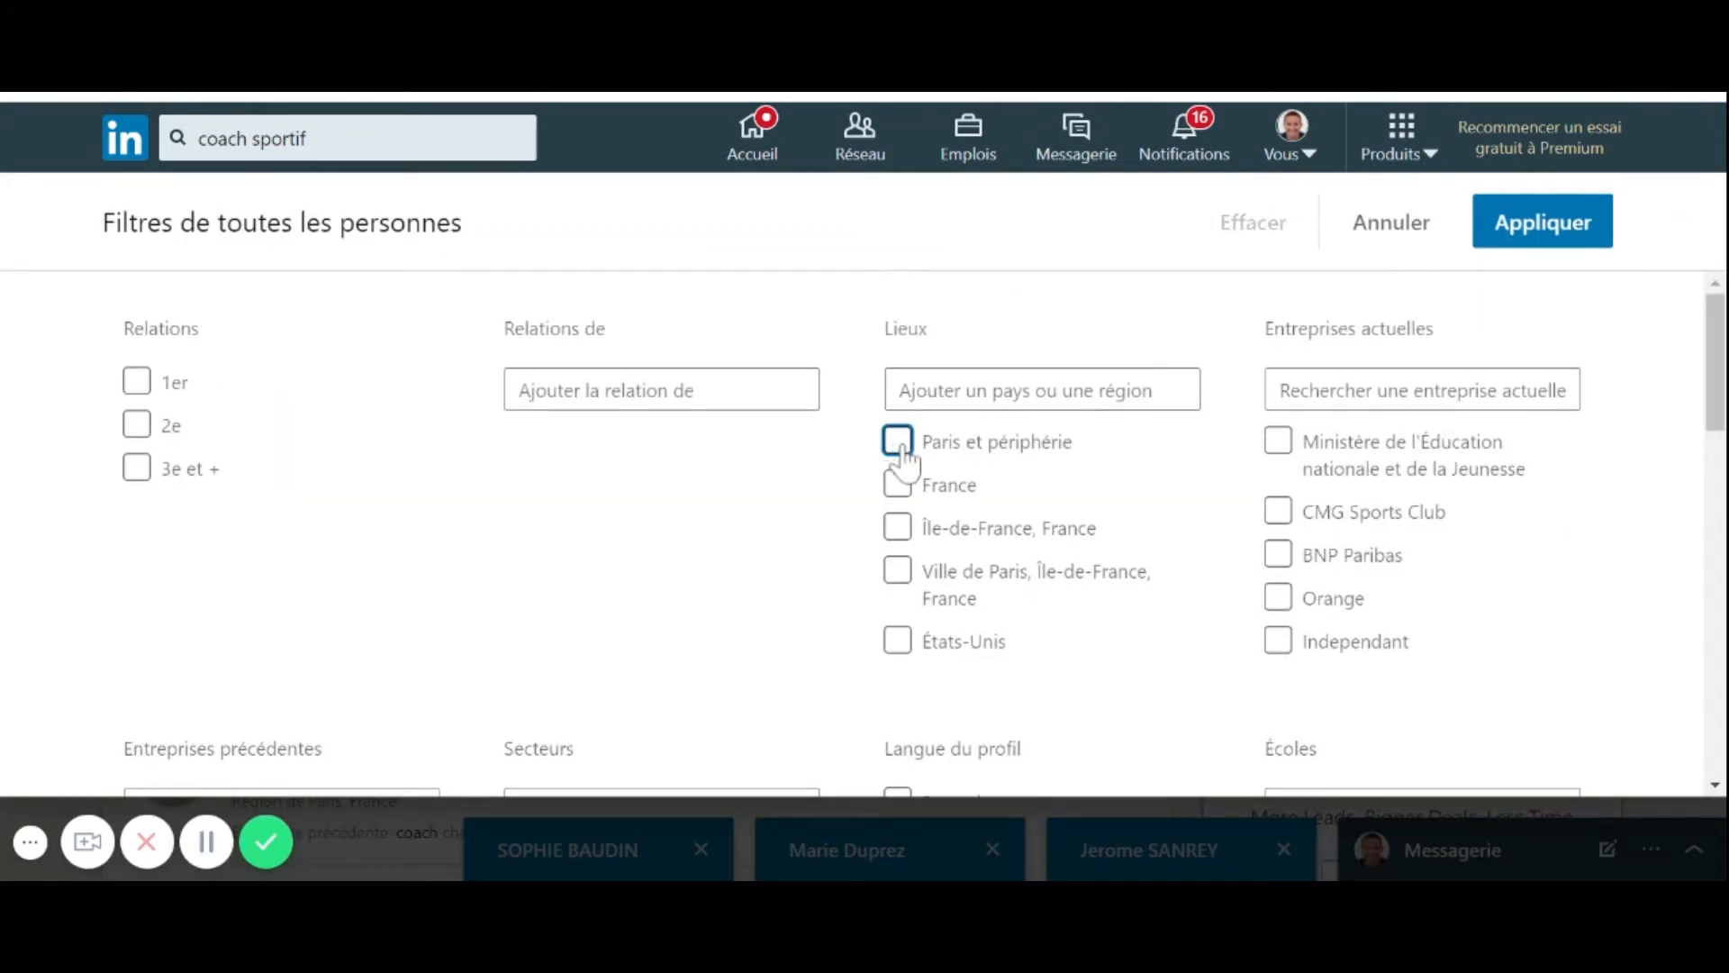
{"action": "left_click", "coordinate": [897, 528]}
{"action": "left_click", "coordinate": [1530, 232]}
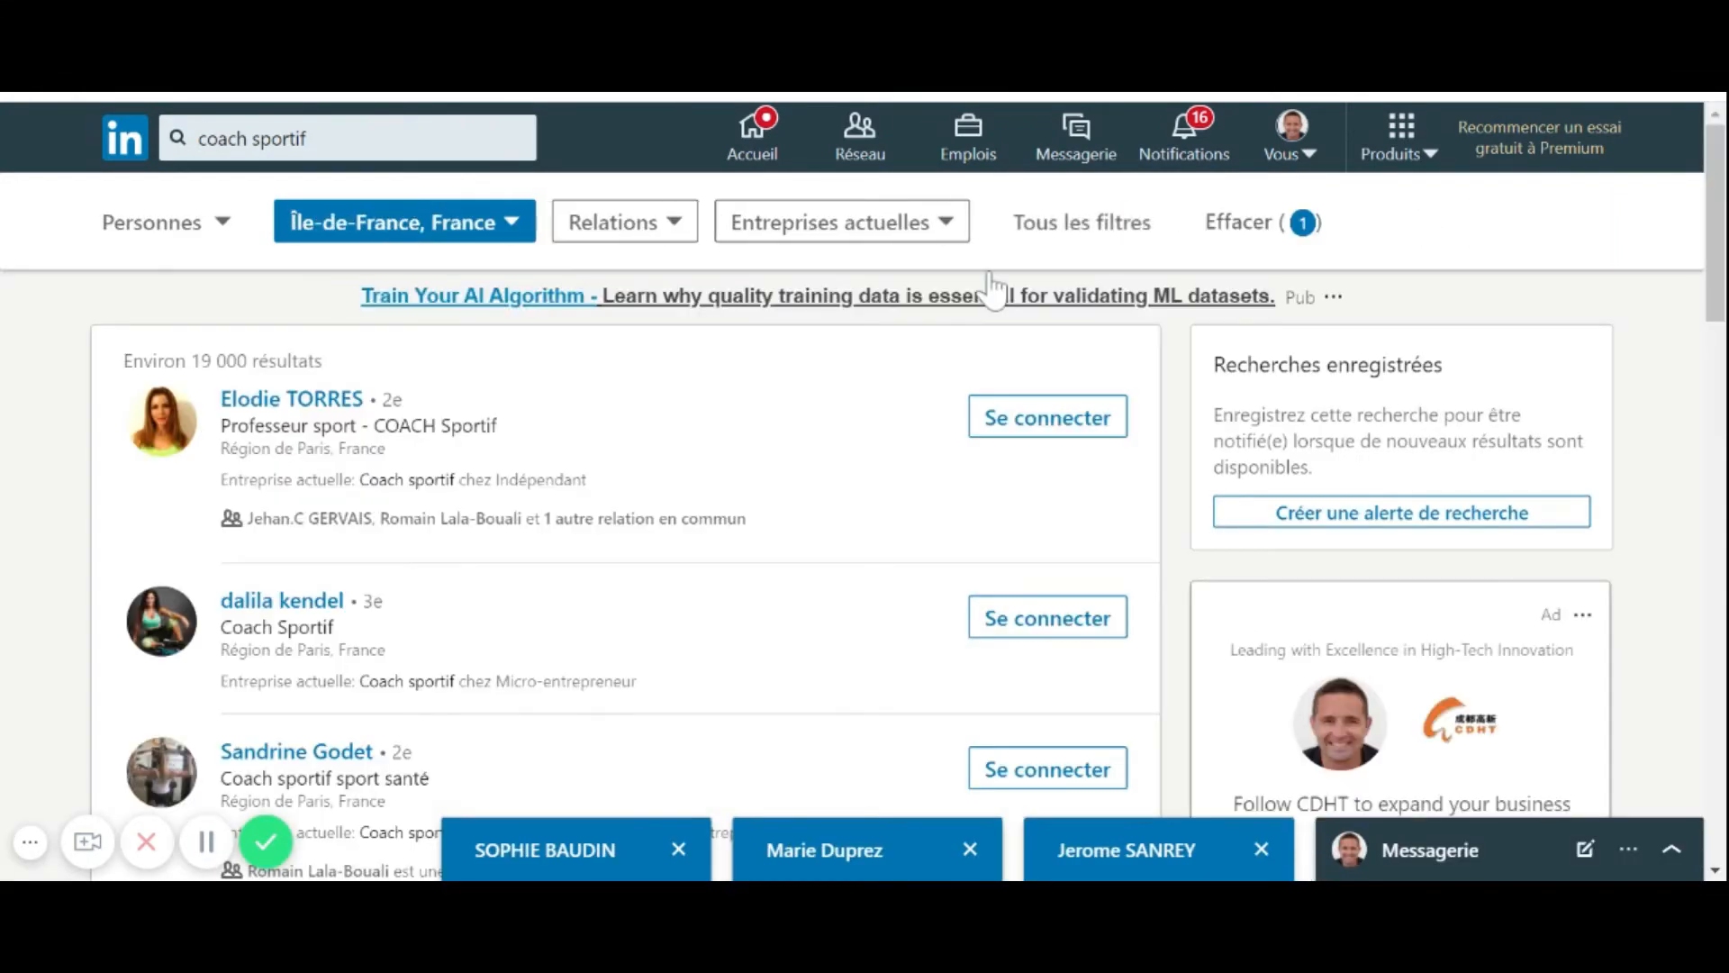
Replace the Île-de-France location filter with Ville de Paris, Île-de-France, France and apply it to the results
{"action": "left_click", "coordinate": [1146, 242]}
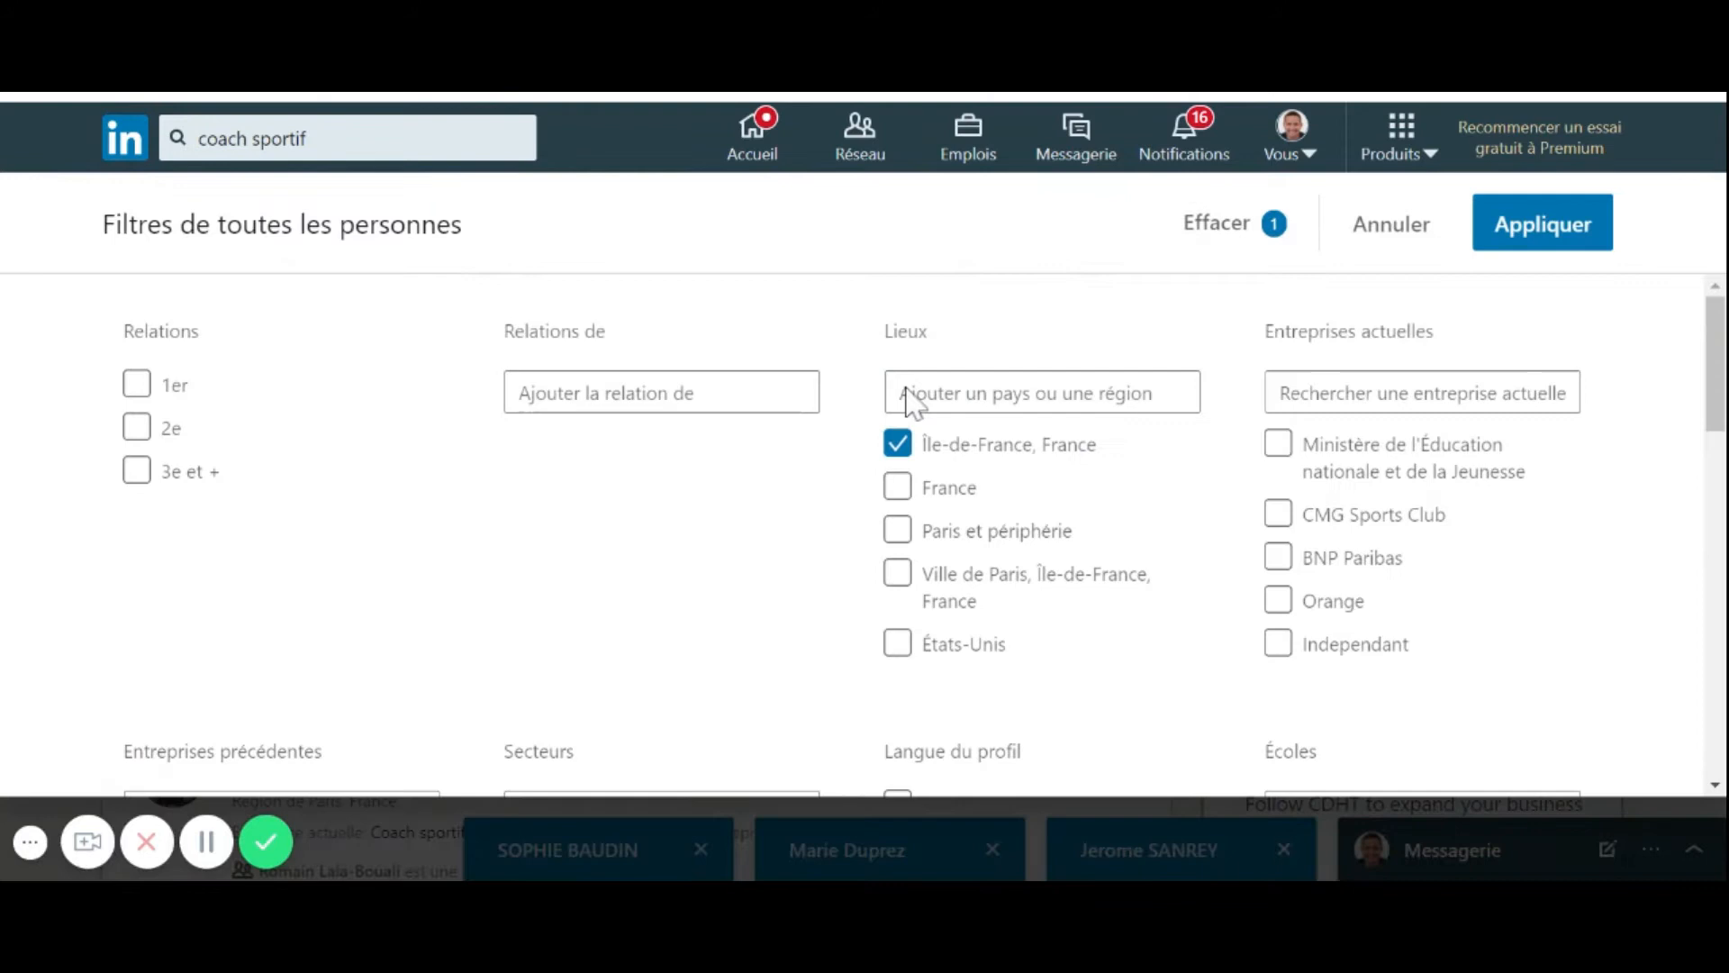
{"action": "left_click", "coordinate": [896, 442]}
{"action": "left_click", "coordinate": [904, 390]}
{"action": "type", "text": "paris"}
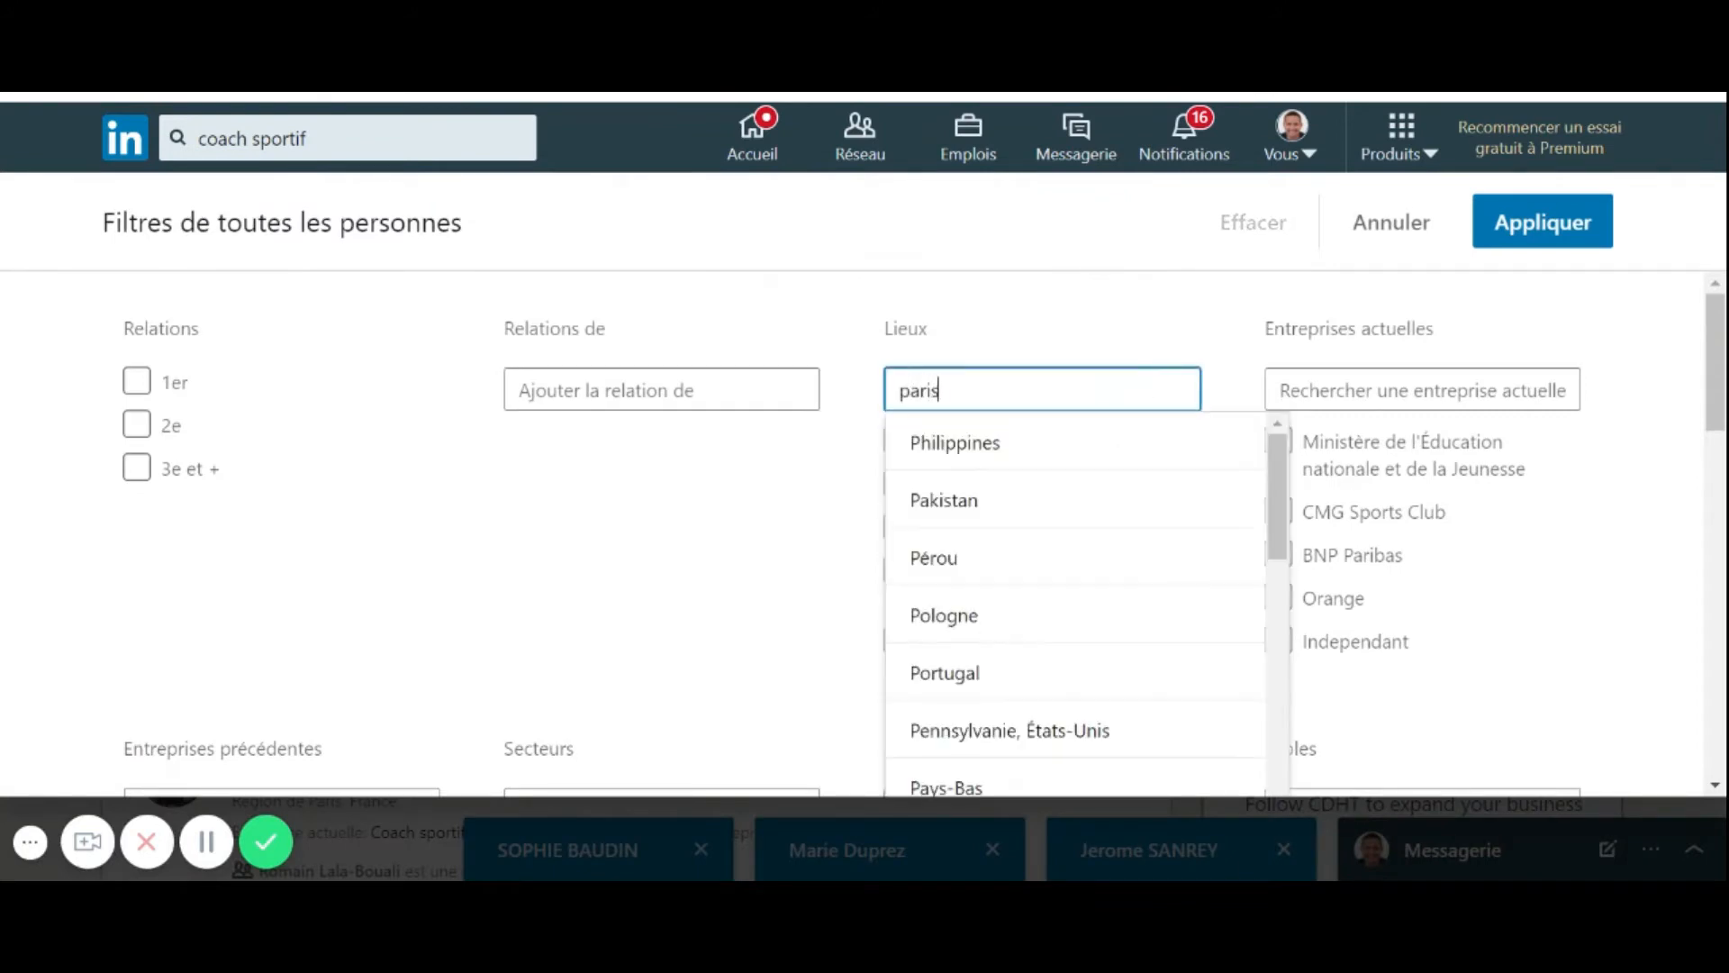
{"action": "left_click", "coordinate": [963, 442]}
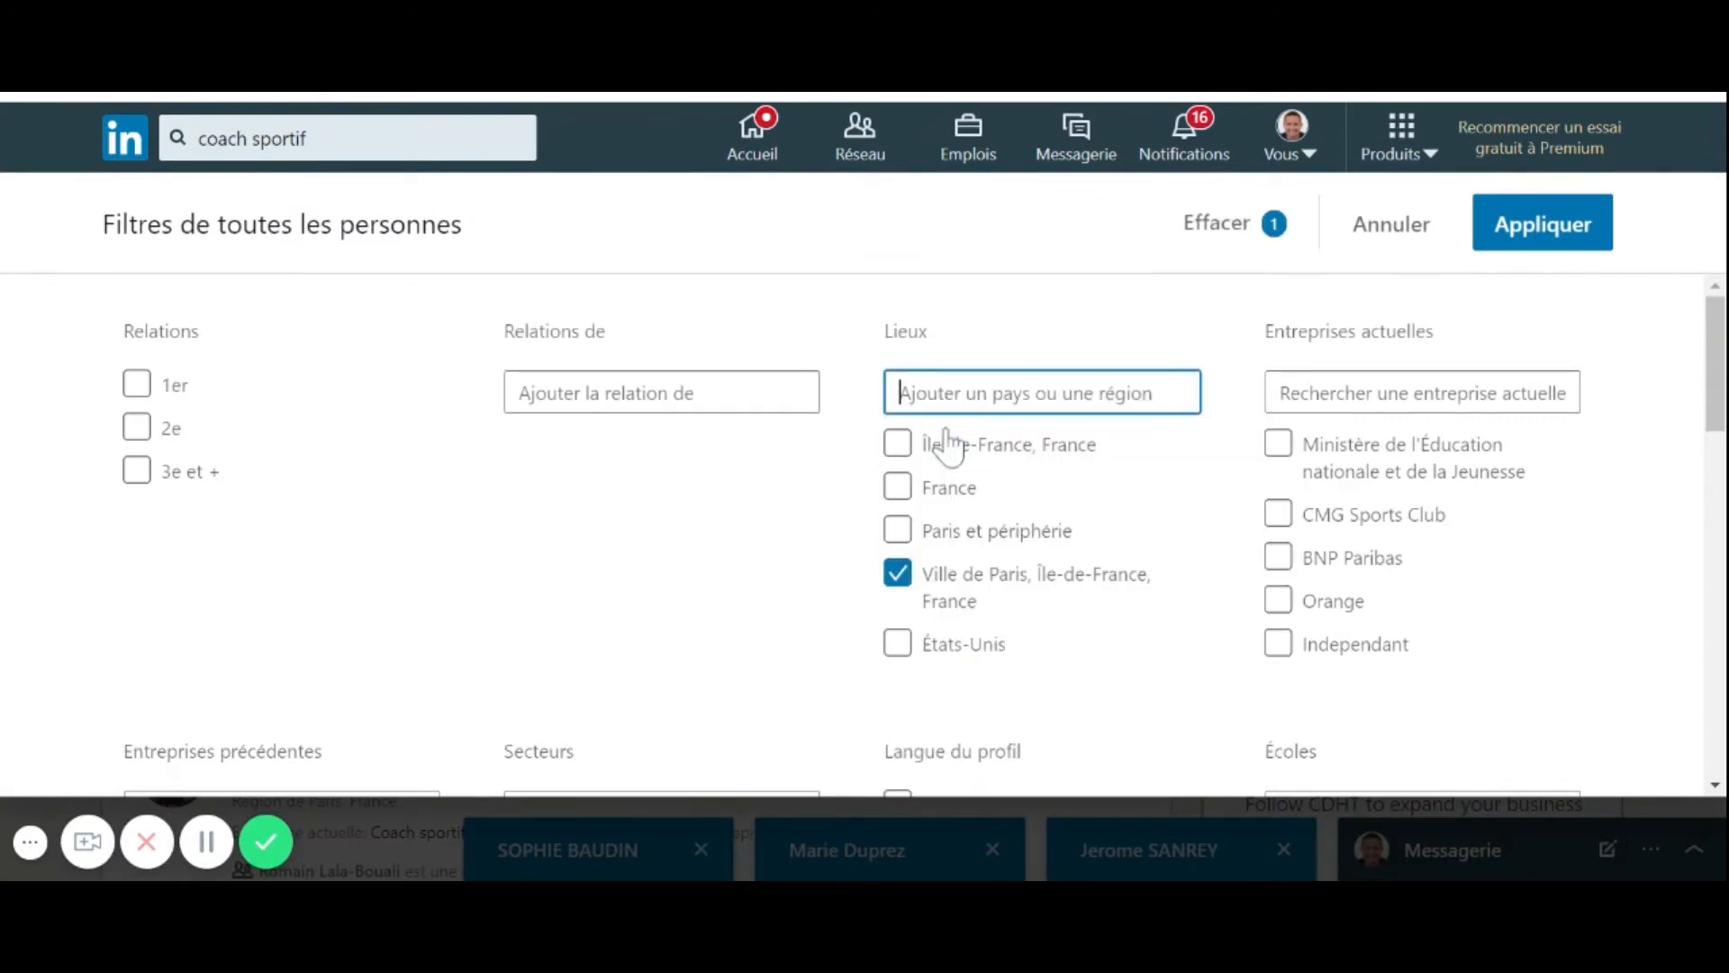
{"action": "left_click", "coordinate": [1540, 236]}
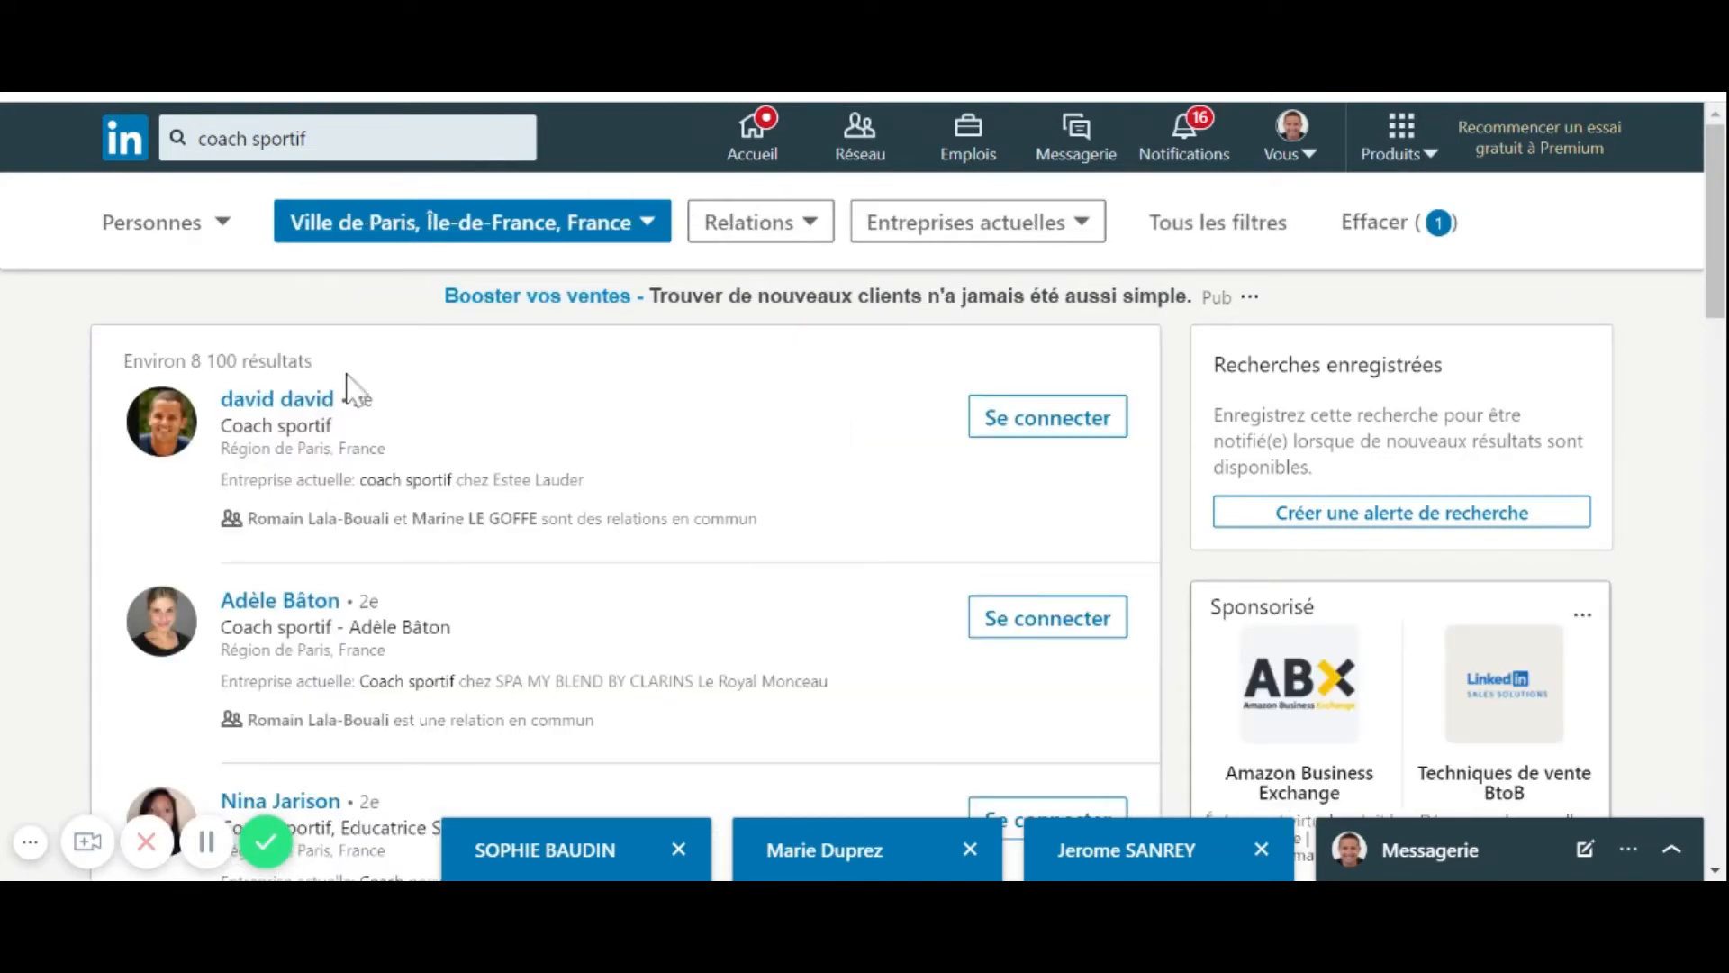
Limit the Paris coach results to 1er-degree connections
{"action": "left_click", "coordinate": [1218, 236]}
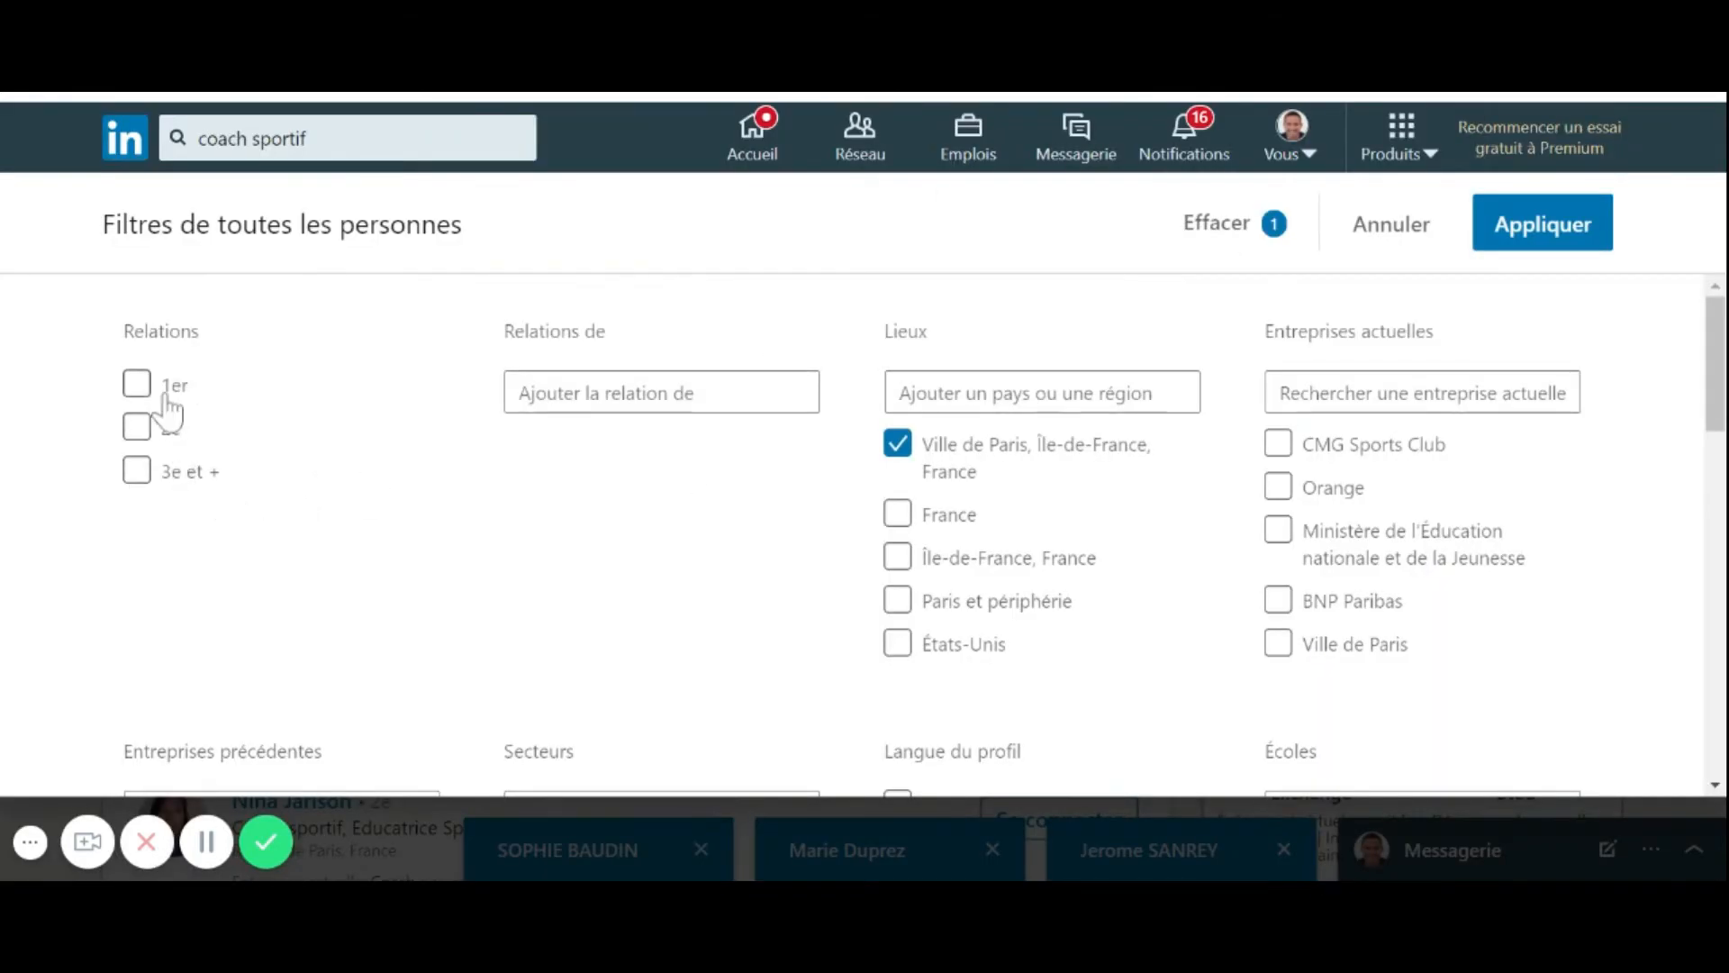
{"action": "left_click", "coordinate": [139, 385]}
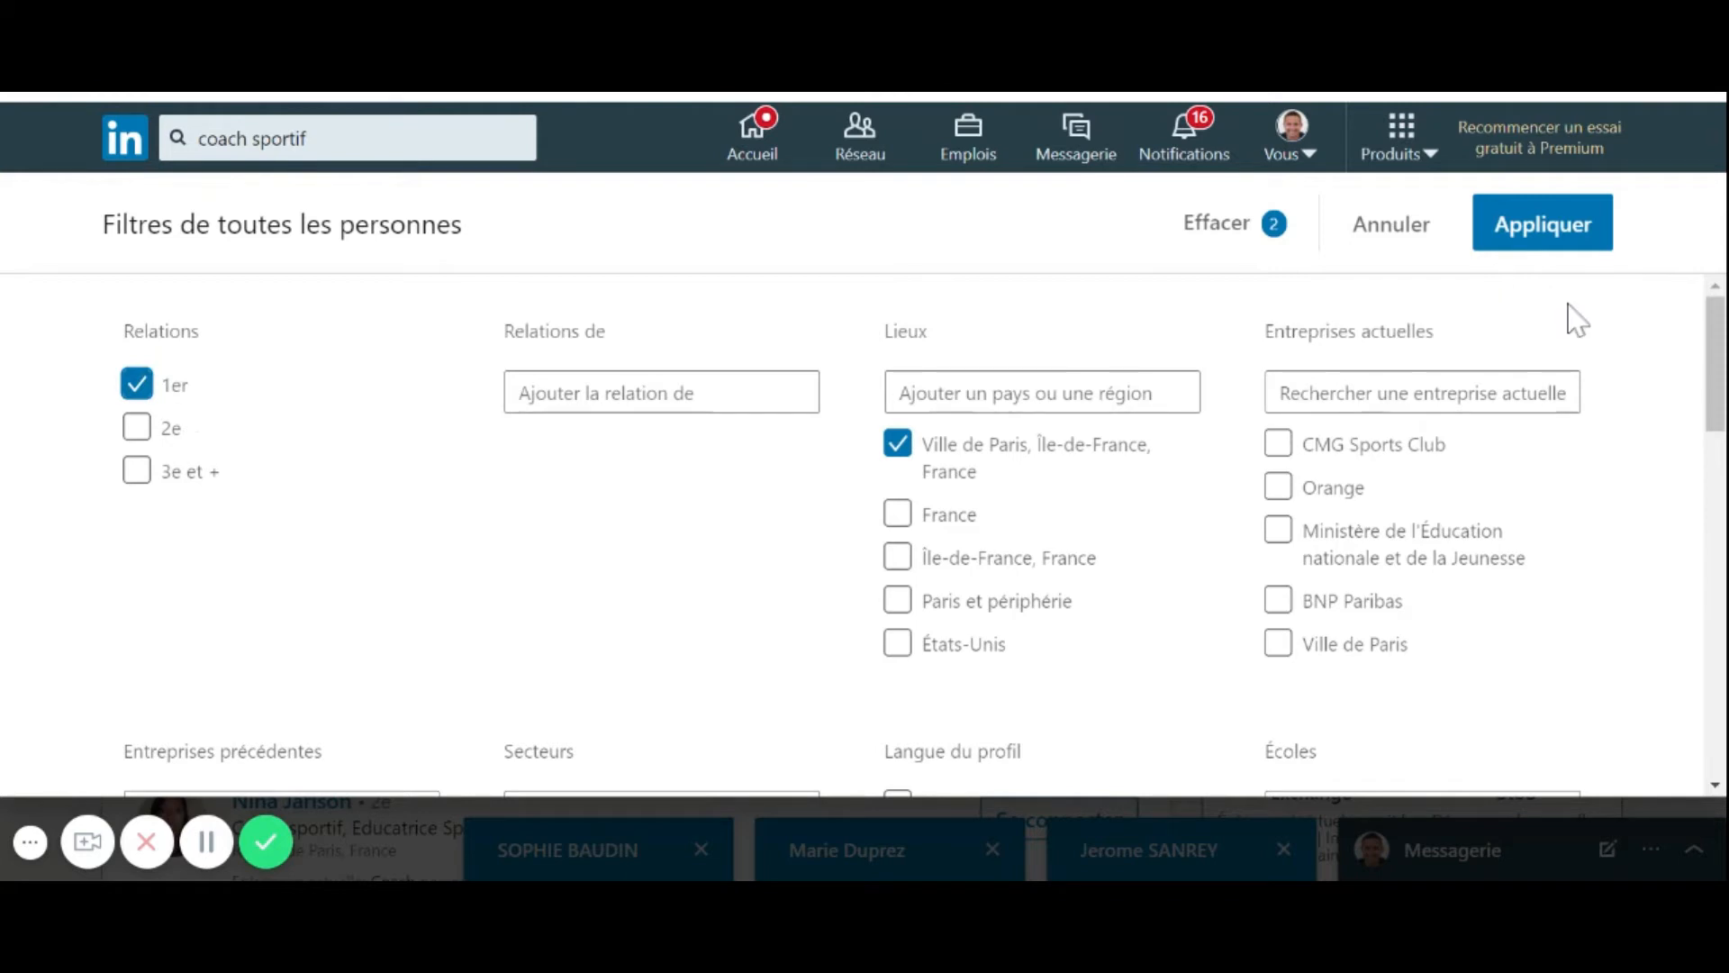
{"action": "left_click", "coordinate": [1578, 245]}
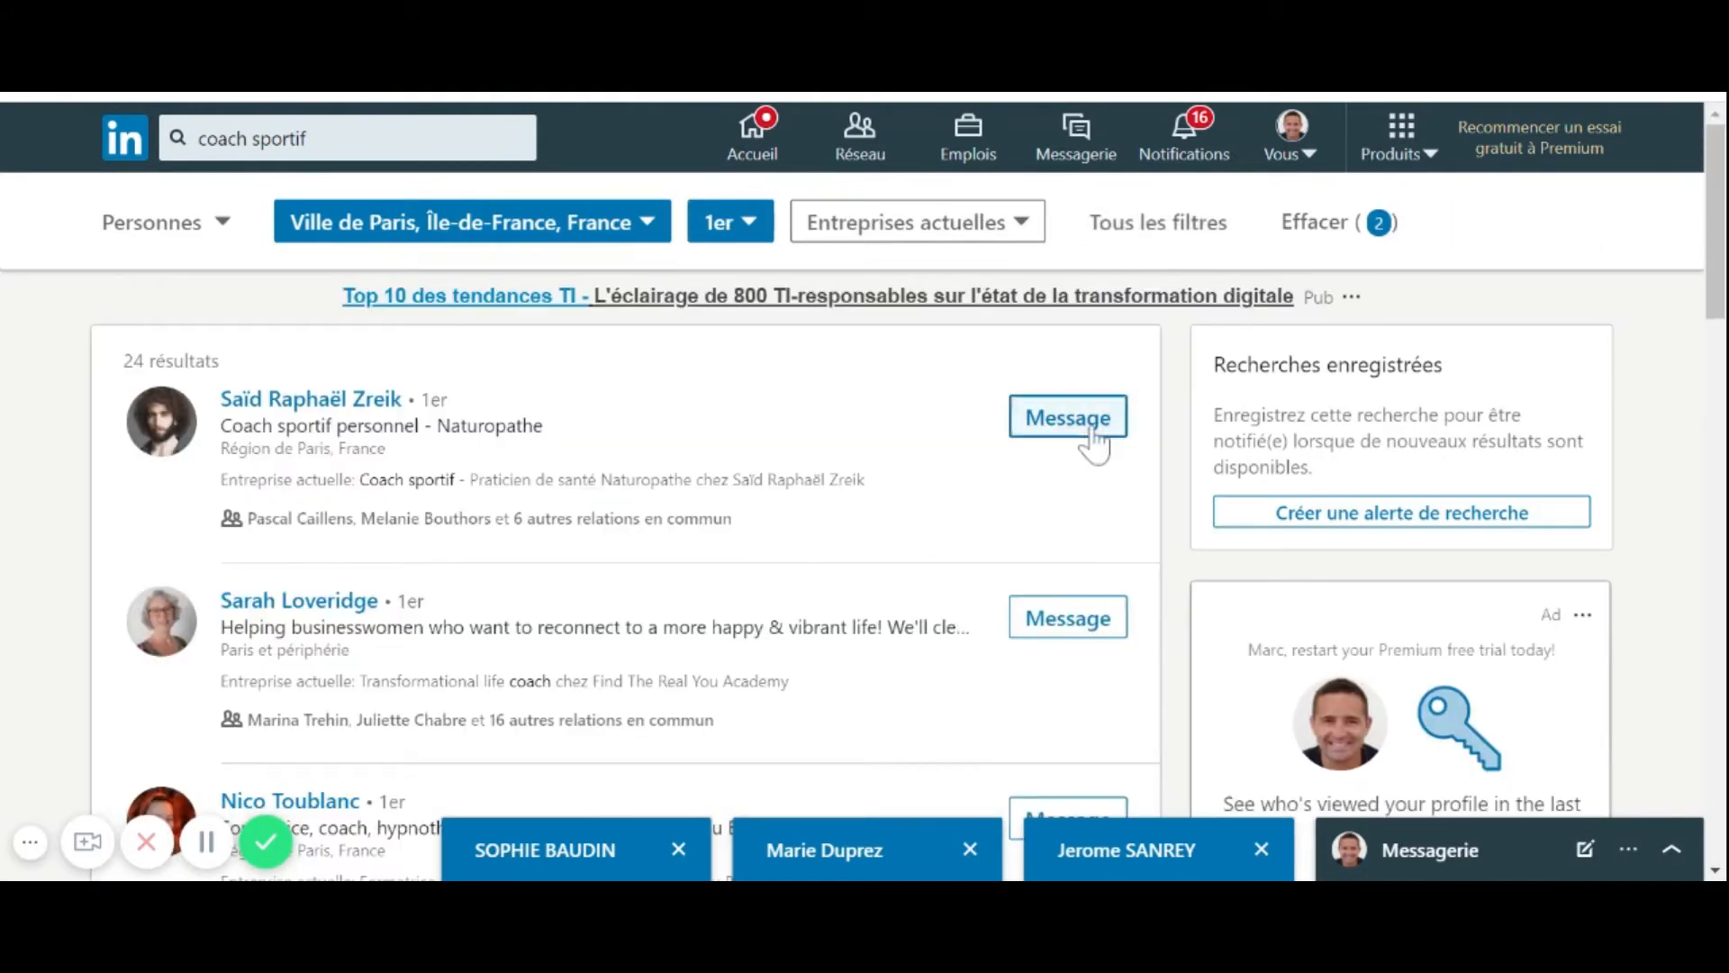
Change the connection filter from 1er to 2e degree, apply it and point out the number of results
{"action": "left_click", "coordinate": [1212, 225]}
{"action": "left_click", "coordinate": [138, 425]}
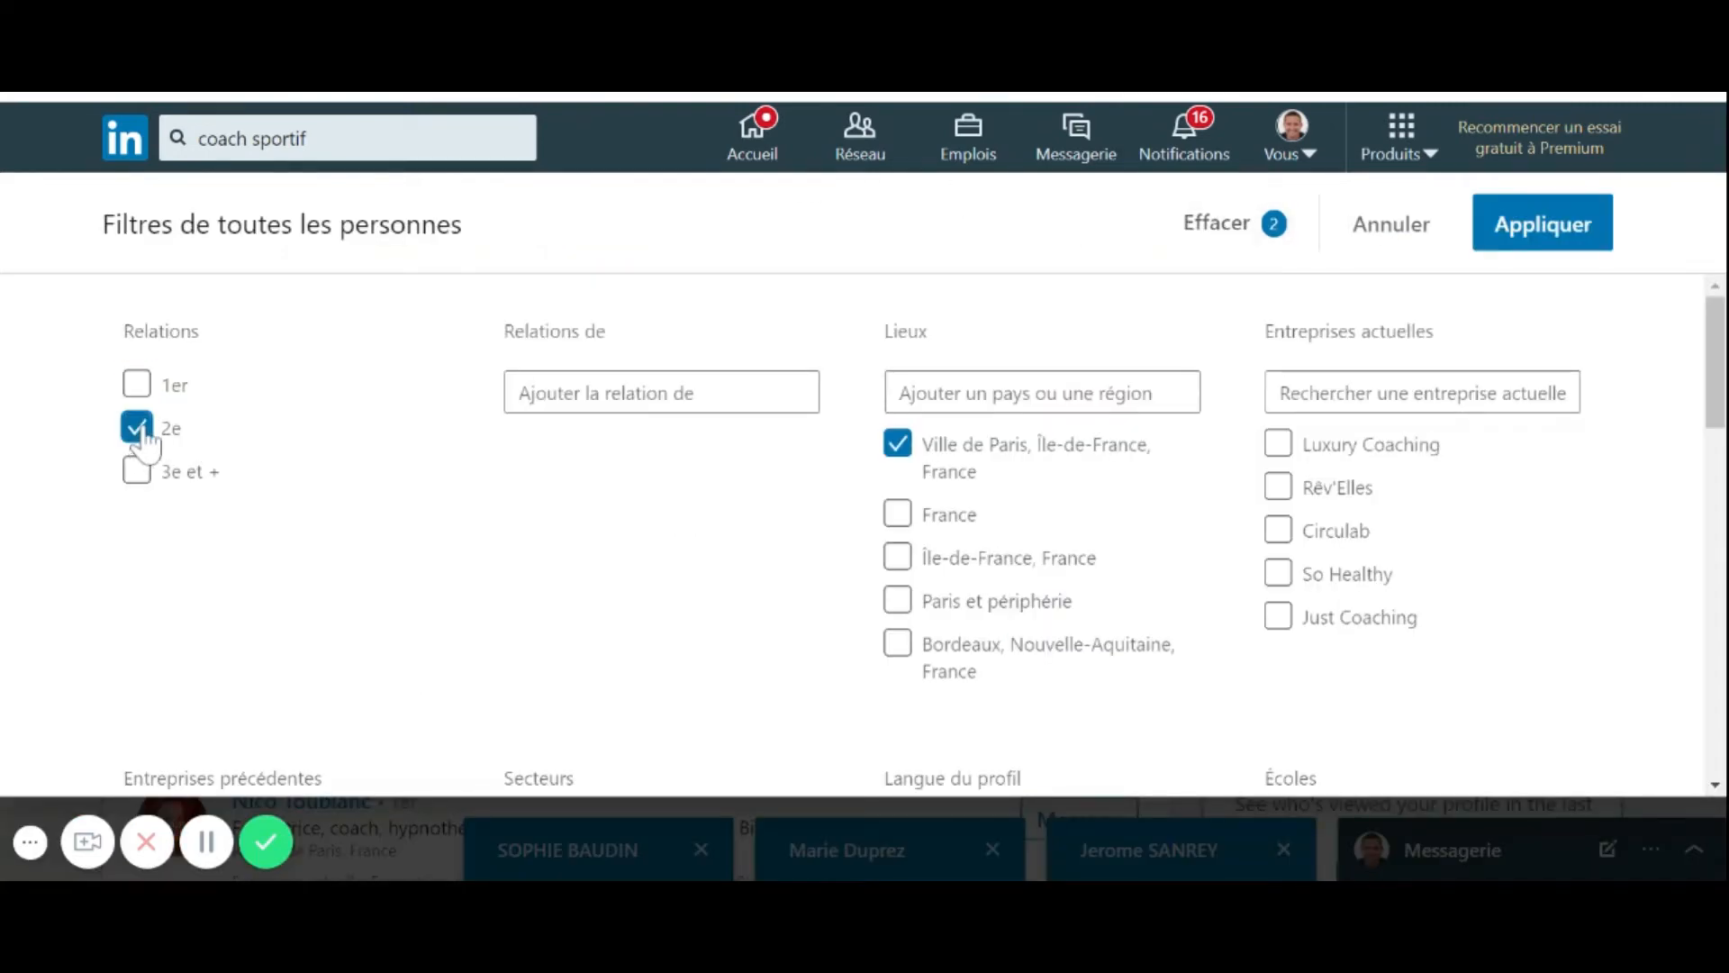
{"action": "left_click", "coordinate": [1533, 224]}
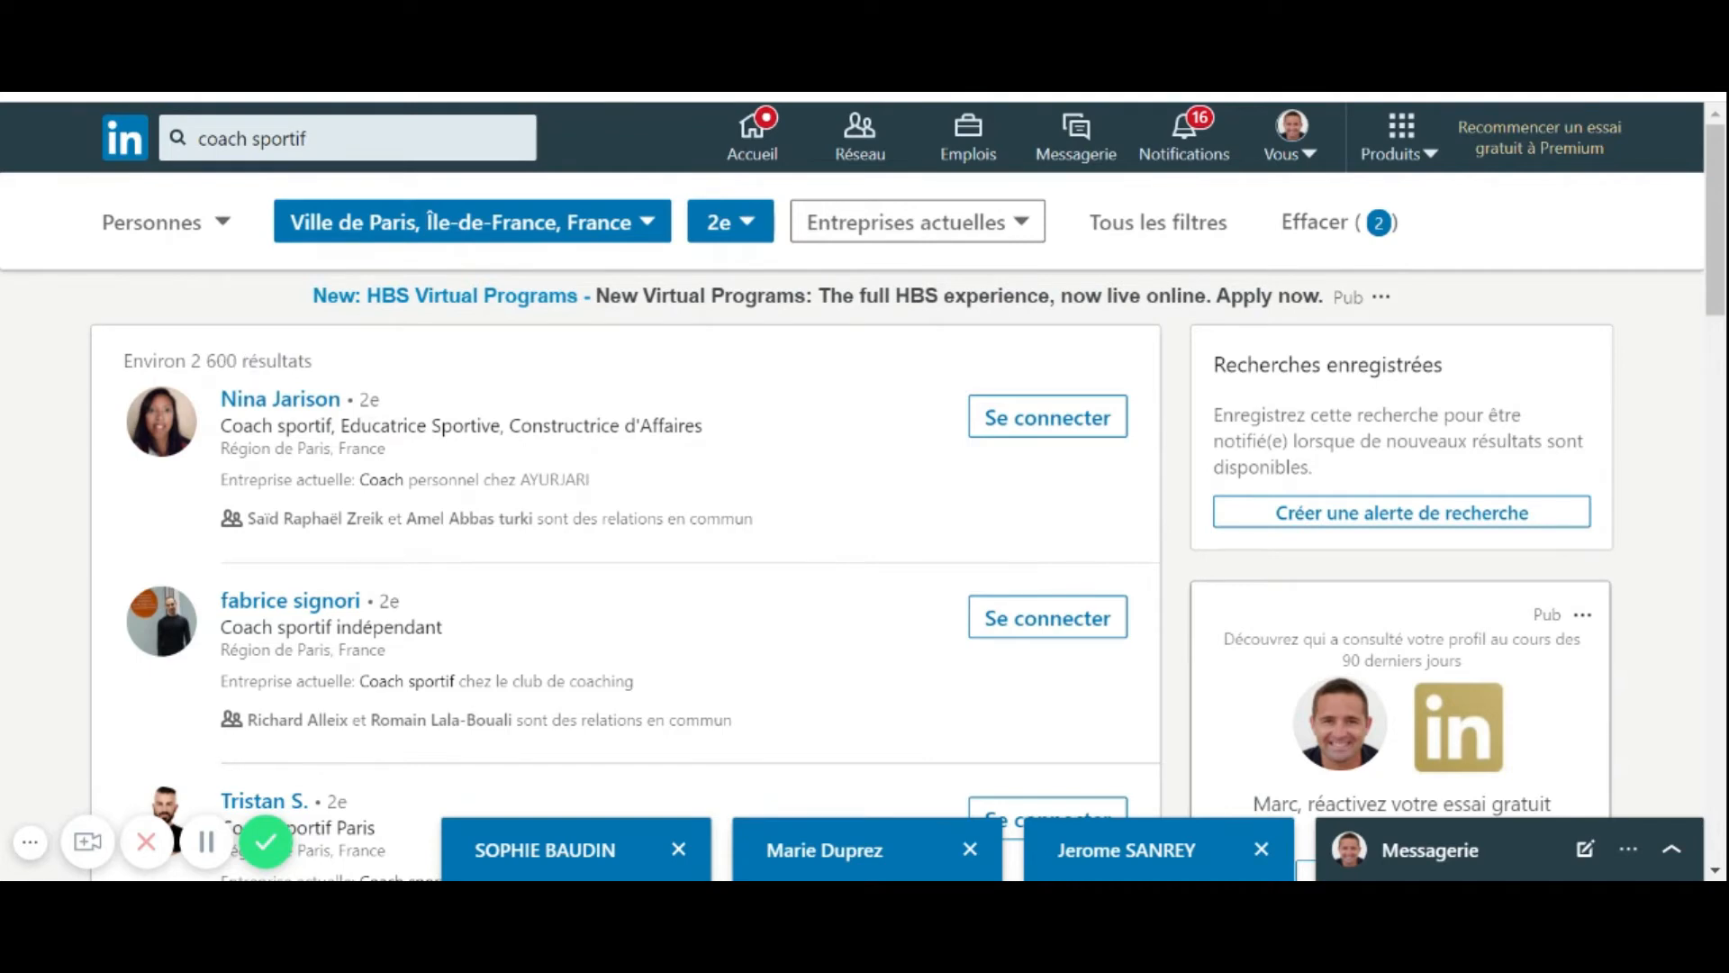
{"action": "left_click_drag", "start_coordinate": [189, 361], "coordinate": [287, 370]}
{"action": "left_click", "coordinate": [287, 370]}
Add Français as the profile language filter and apply it to the 2e-degree results
{"action": "left_click", "coordinate": [1198, 225]}
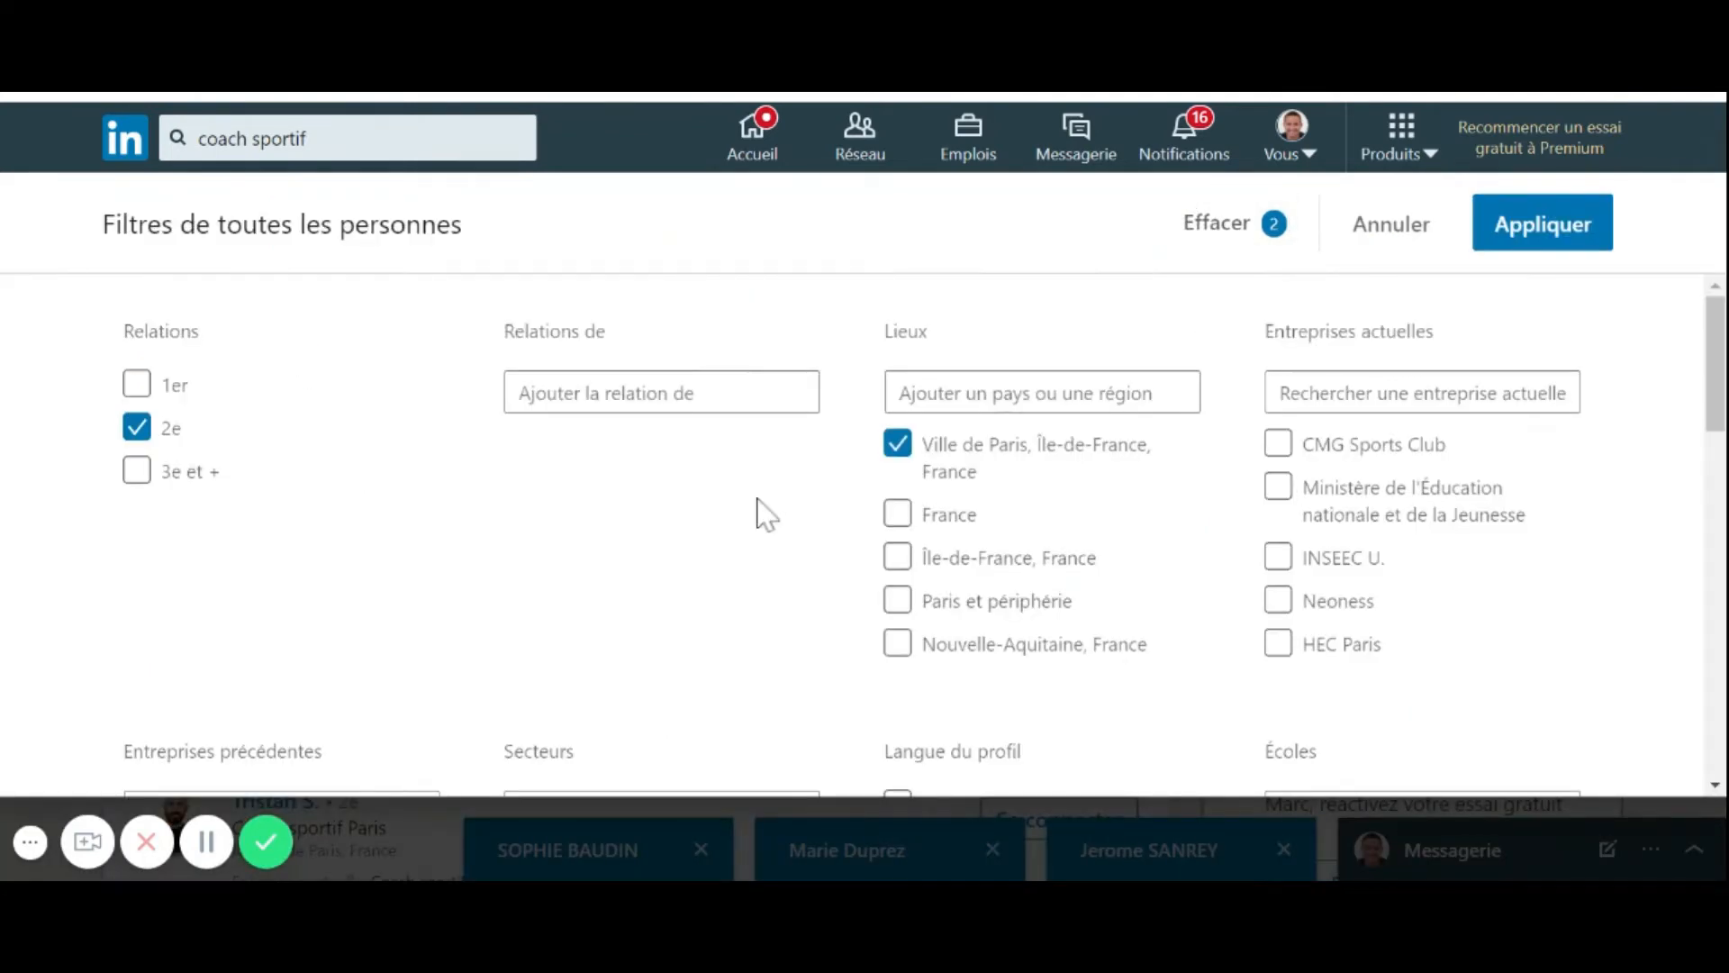
{"action": "scroll", "coordinate": [756, 514], "scroll_direction": "down", "scroll_amount": 1}
{"action": "scroll", "coordinate": [761, 514], "scroll_direction": "down", "scroll_amount": 2}
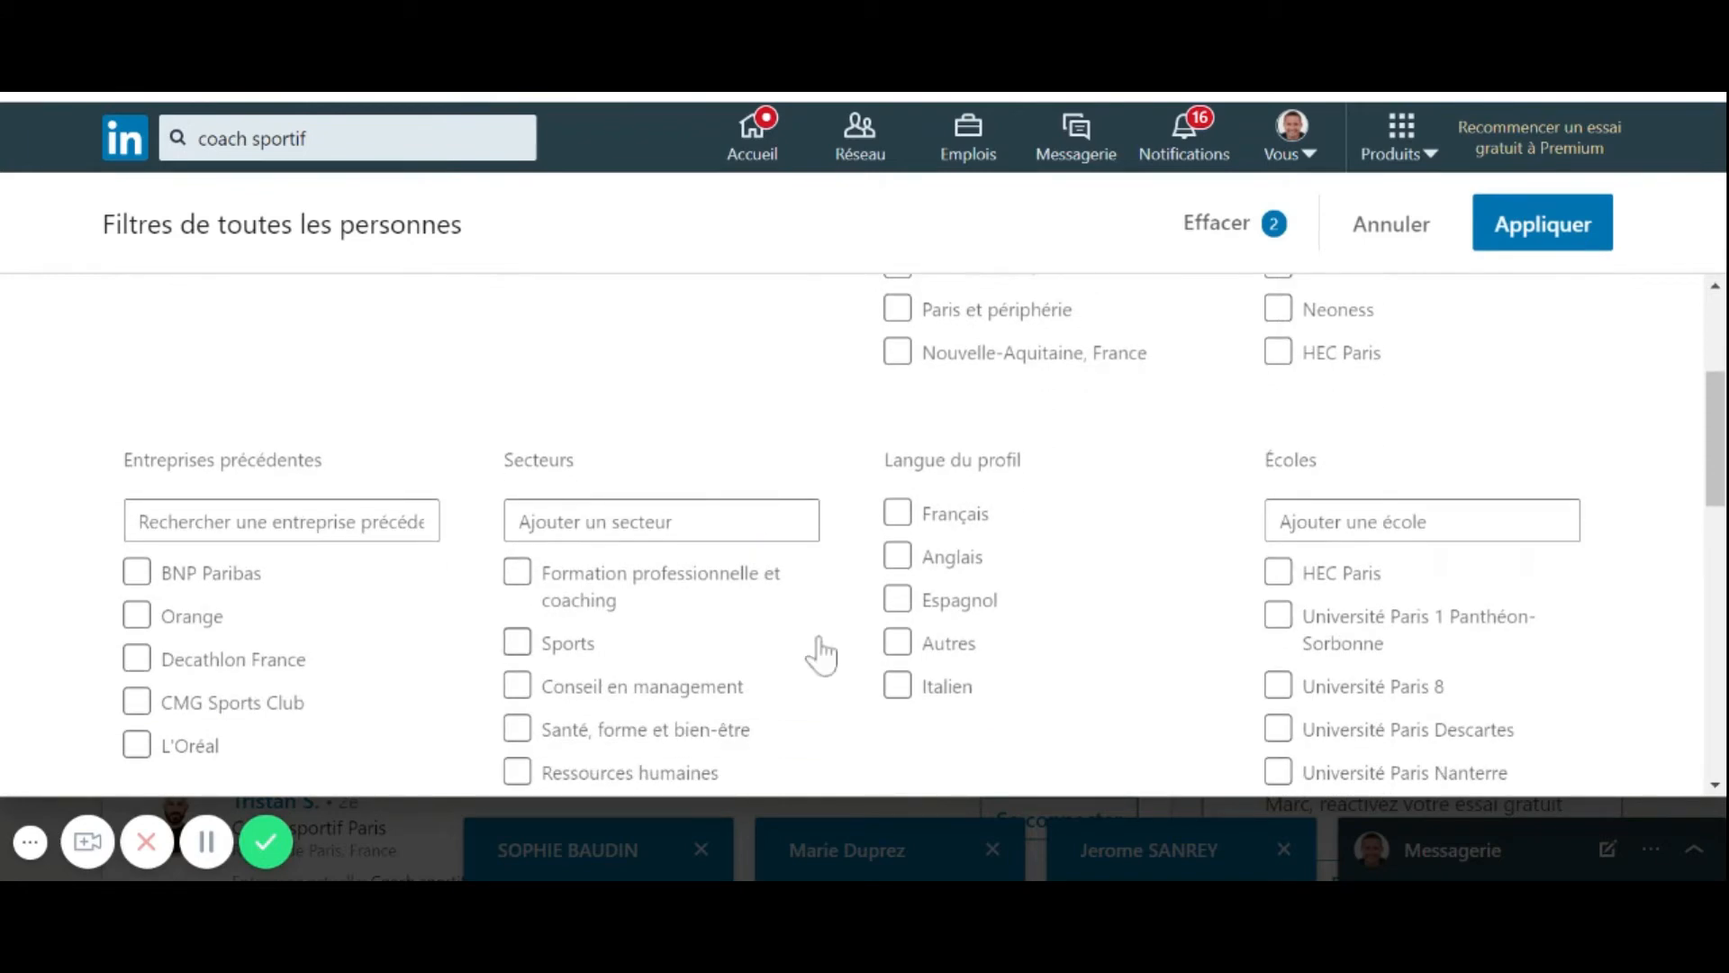
{"action": "scroll", "coordinate": [838, 662], "scroll_direction": "down", "scroll_amount": 1}
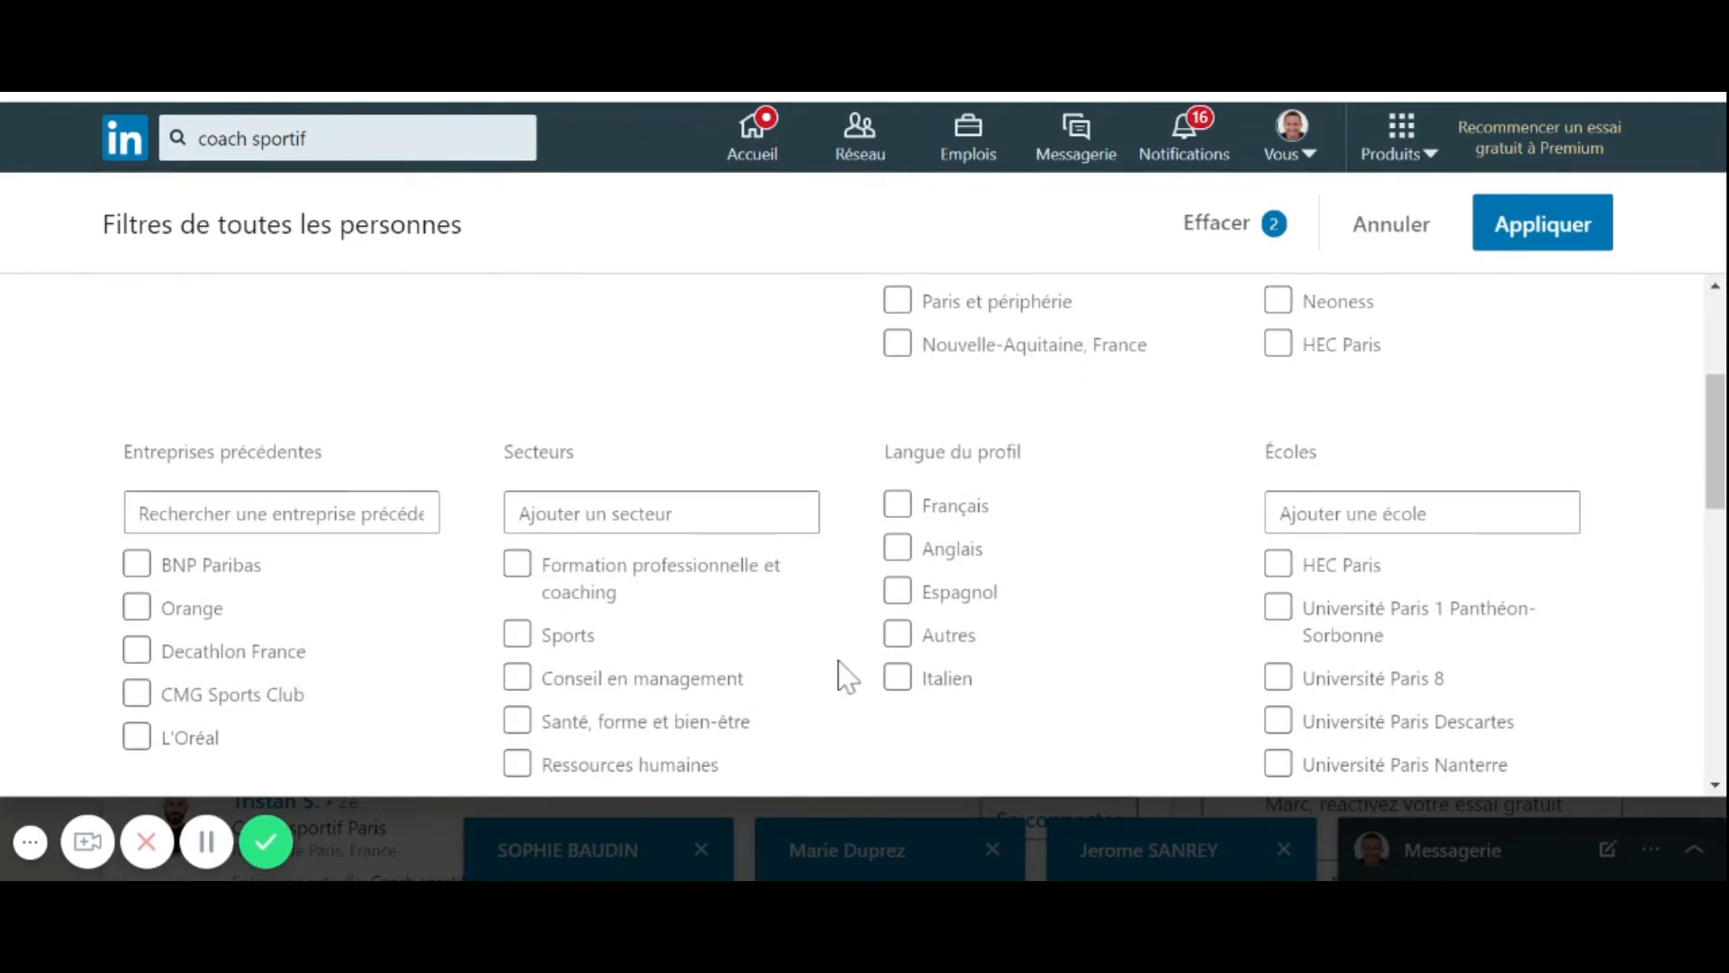
{"action": "left_click", "coordinate": [898, 494]}
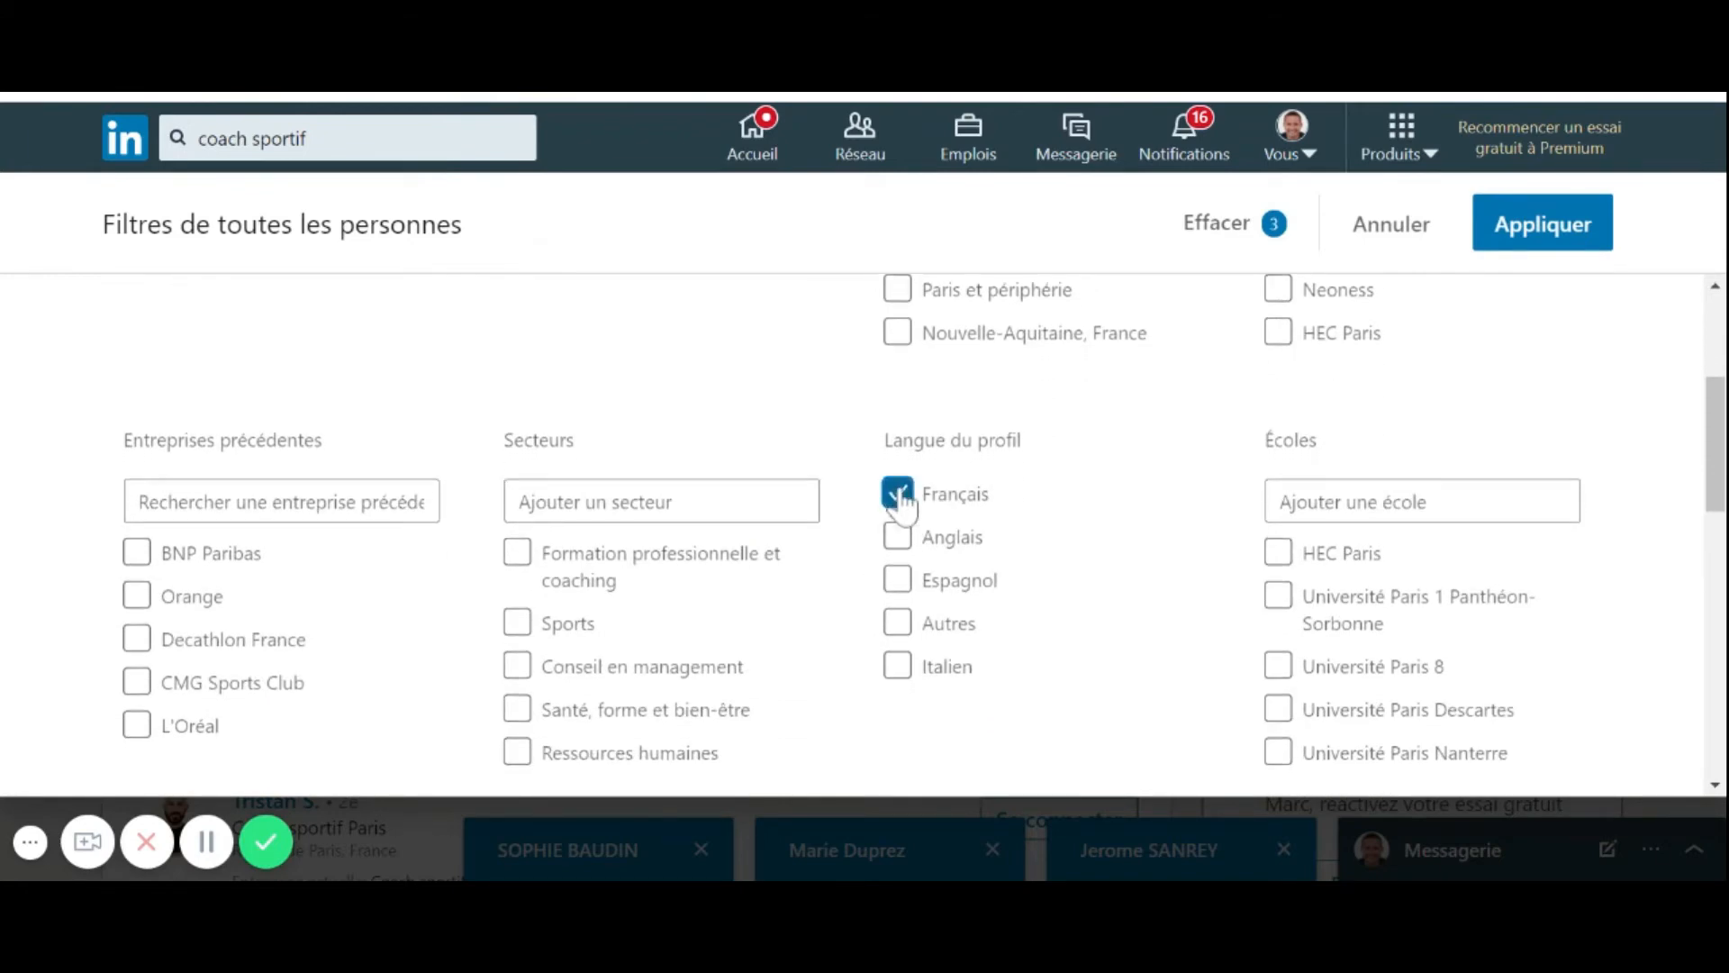
{"action": "left_click", "coordinate": [1542, 245]}
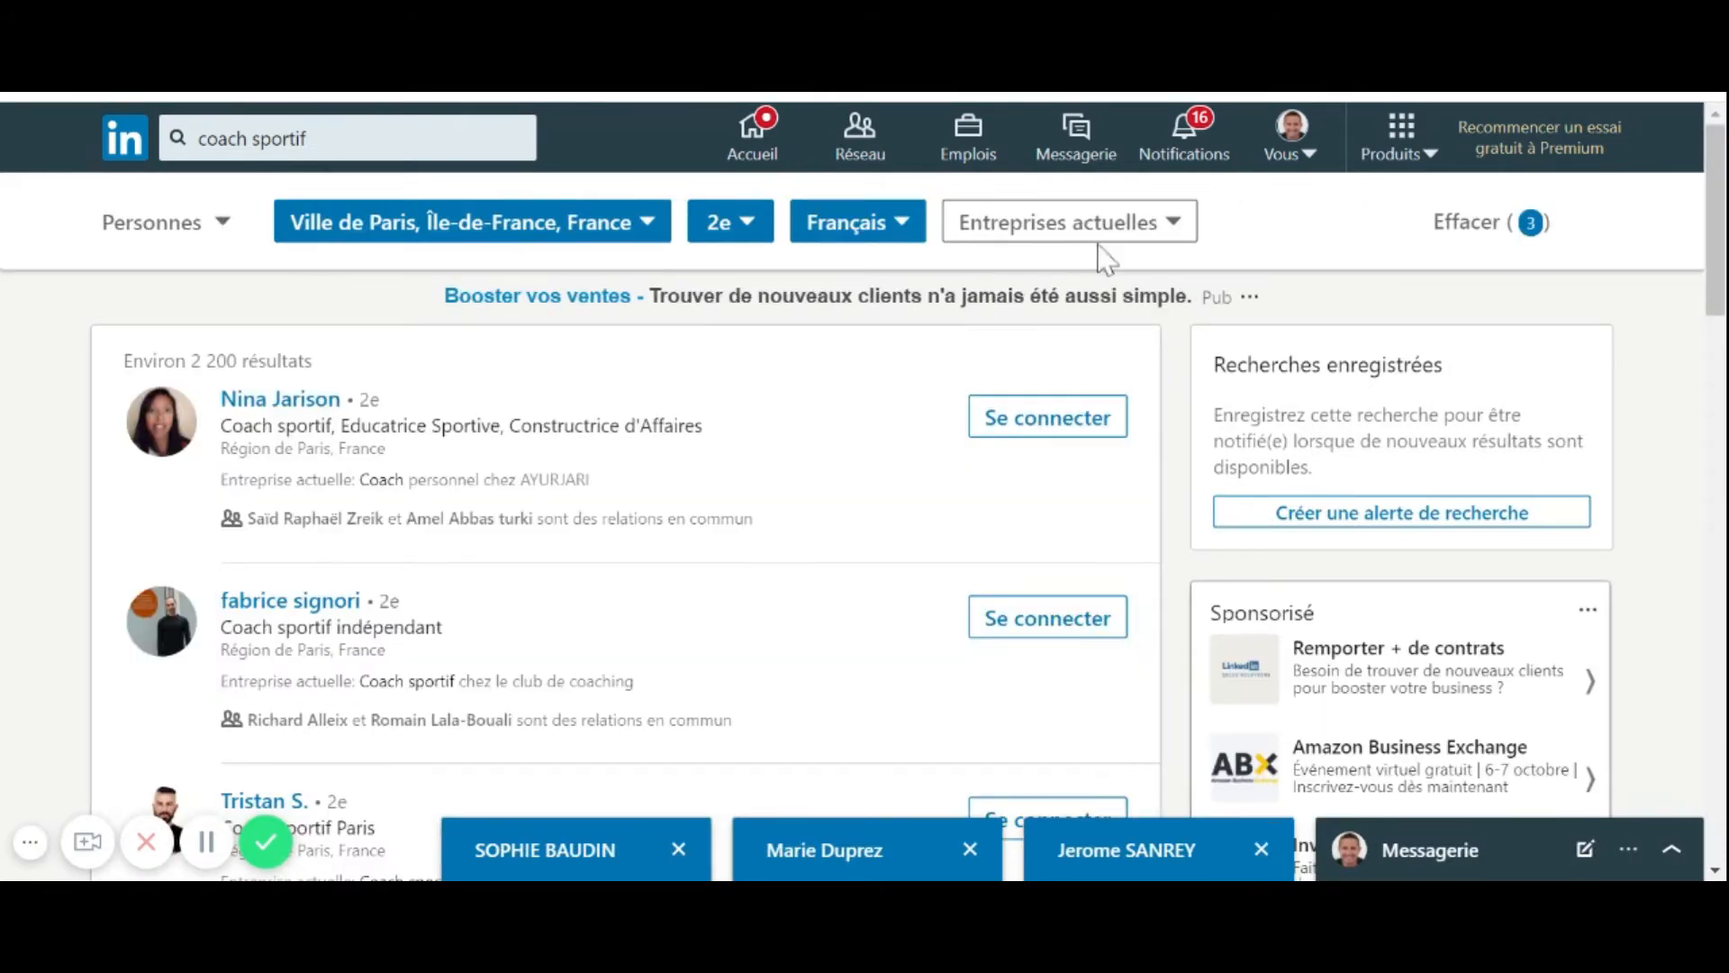
Add the sector filter Formation professionnelle et coaching, apply it and look over the resulting profiles
{"action": "left_click", "coordinate": [1303, 239]}
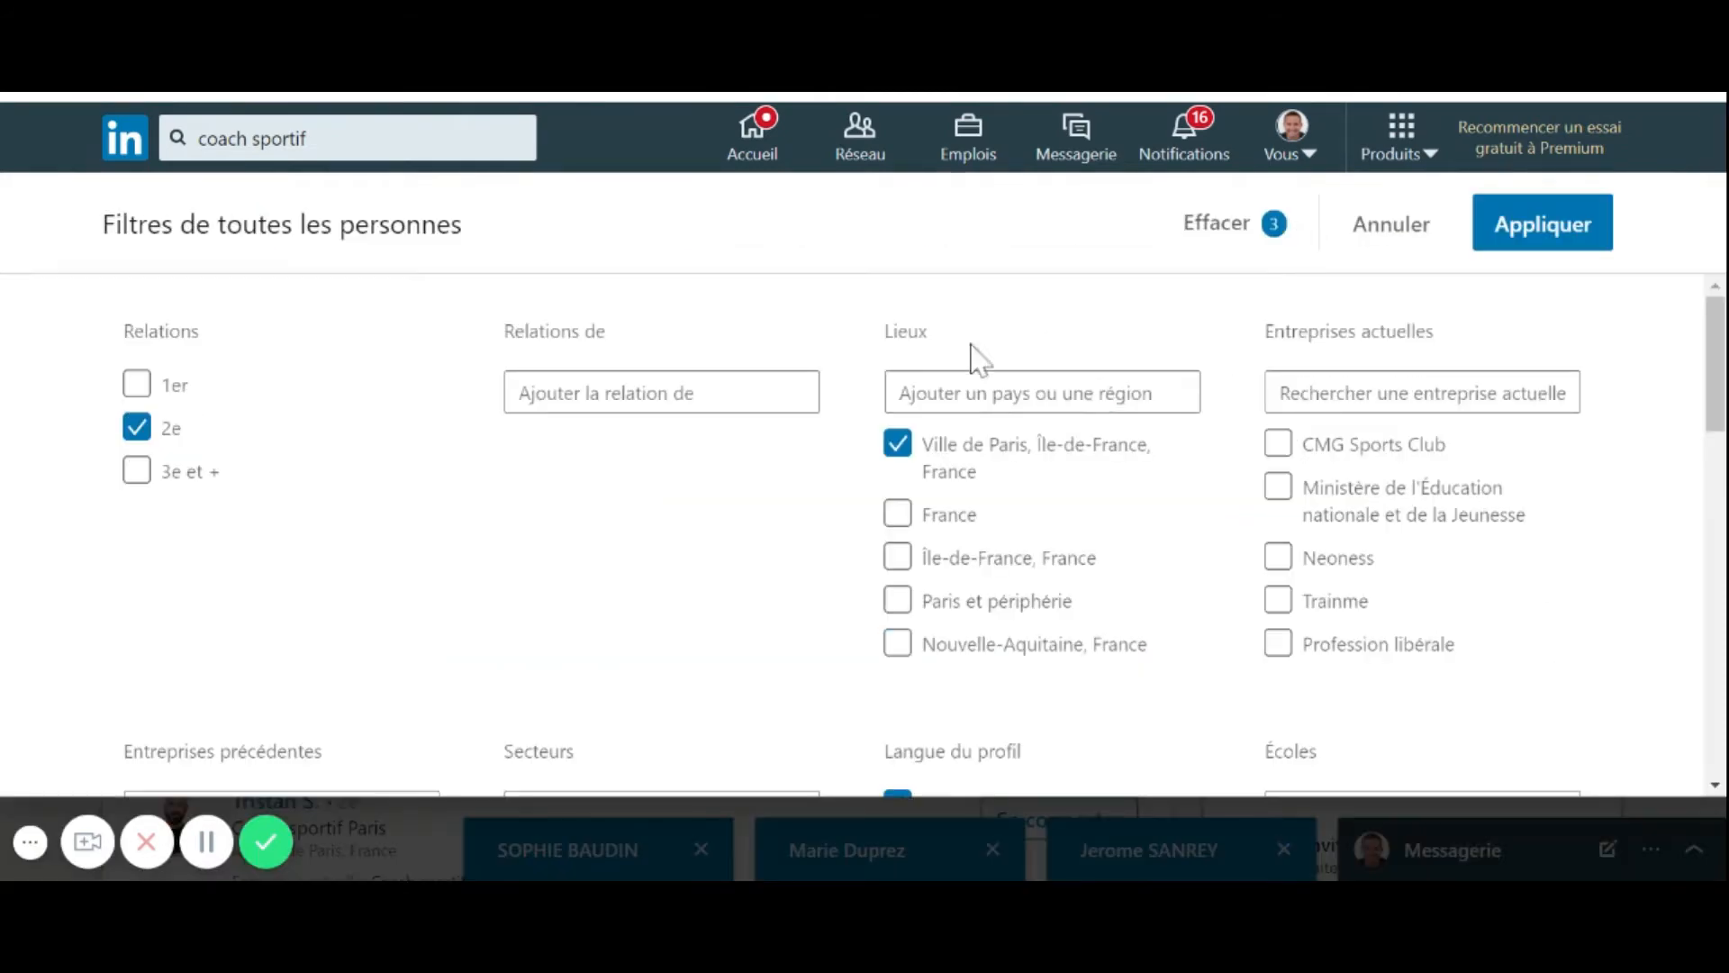
{"action": "scroll", "coordinate": [784, 540], "scroll_direction": "down", "scroll_amount": 4}
{"action": "scroll", "coordinate": [810, 621], "scroll_direction": "down", "scroll_amount": 1}
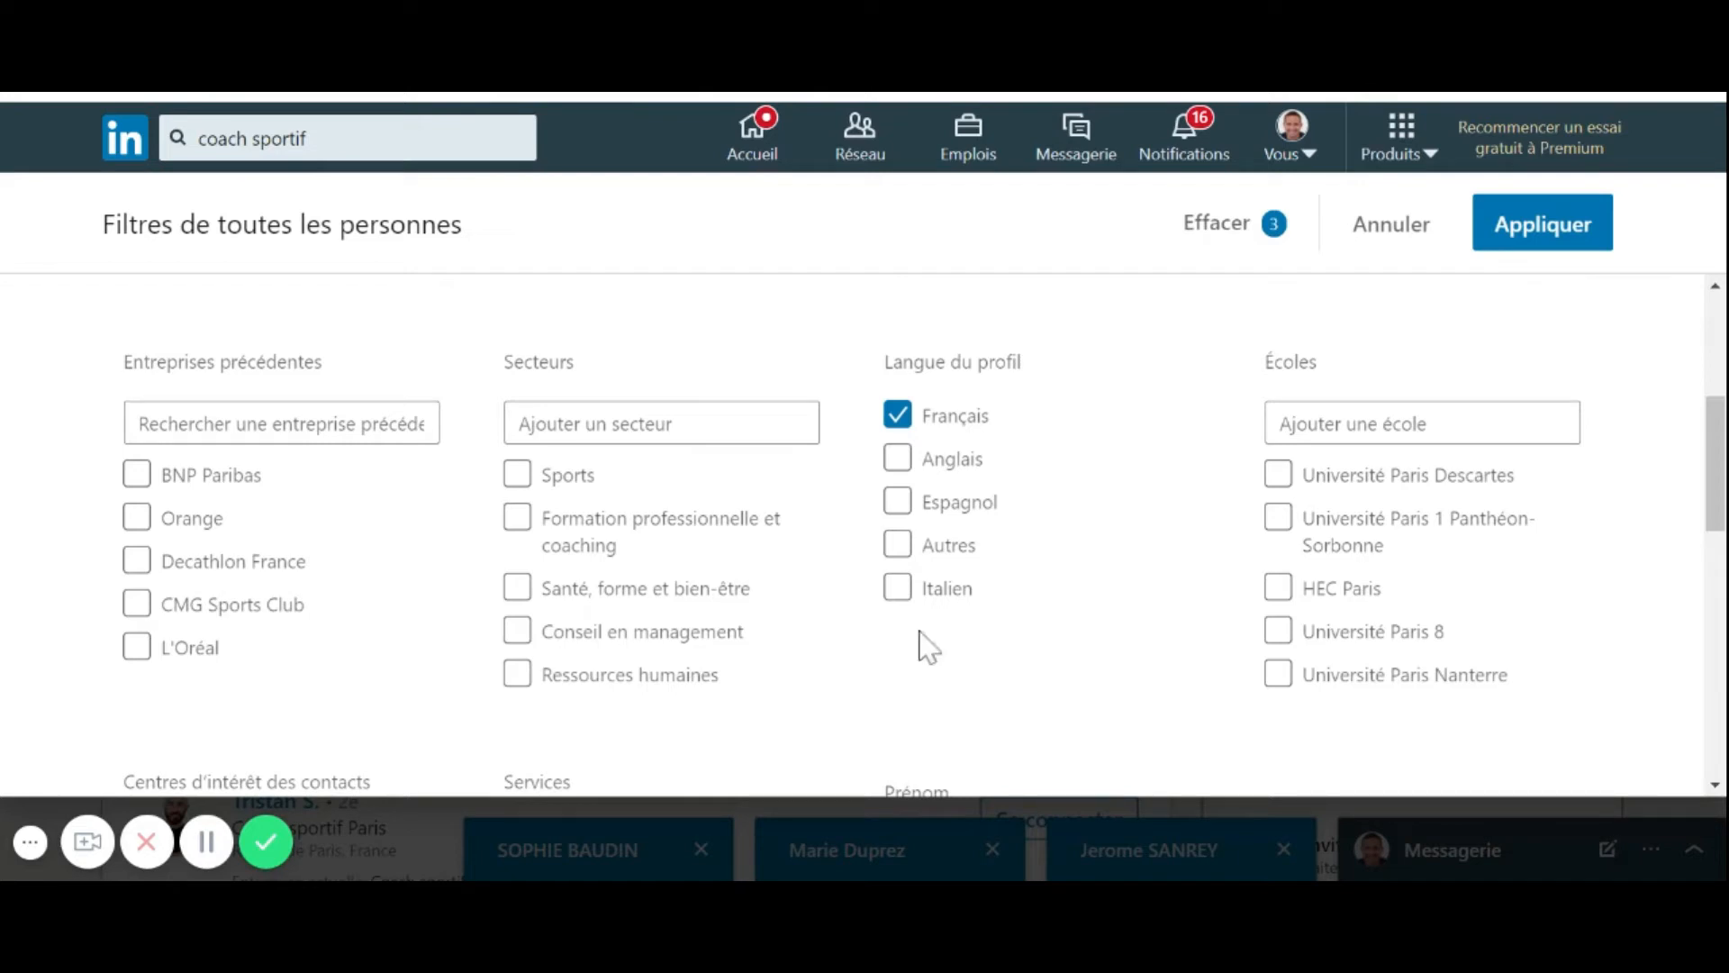
{"action": "left_click", "coordinate": [566, 538]}
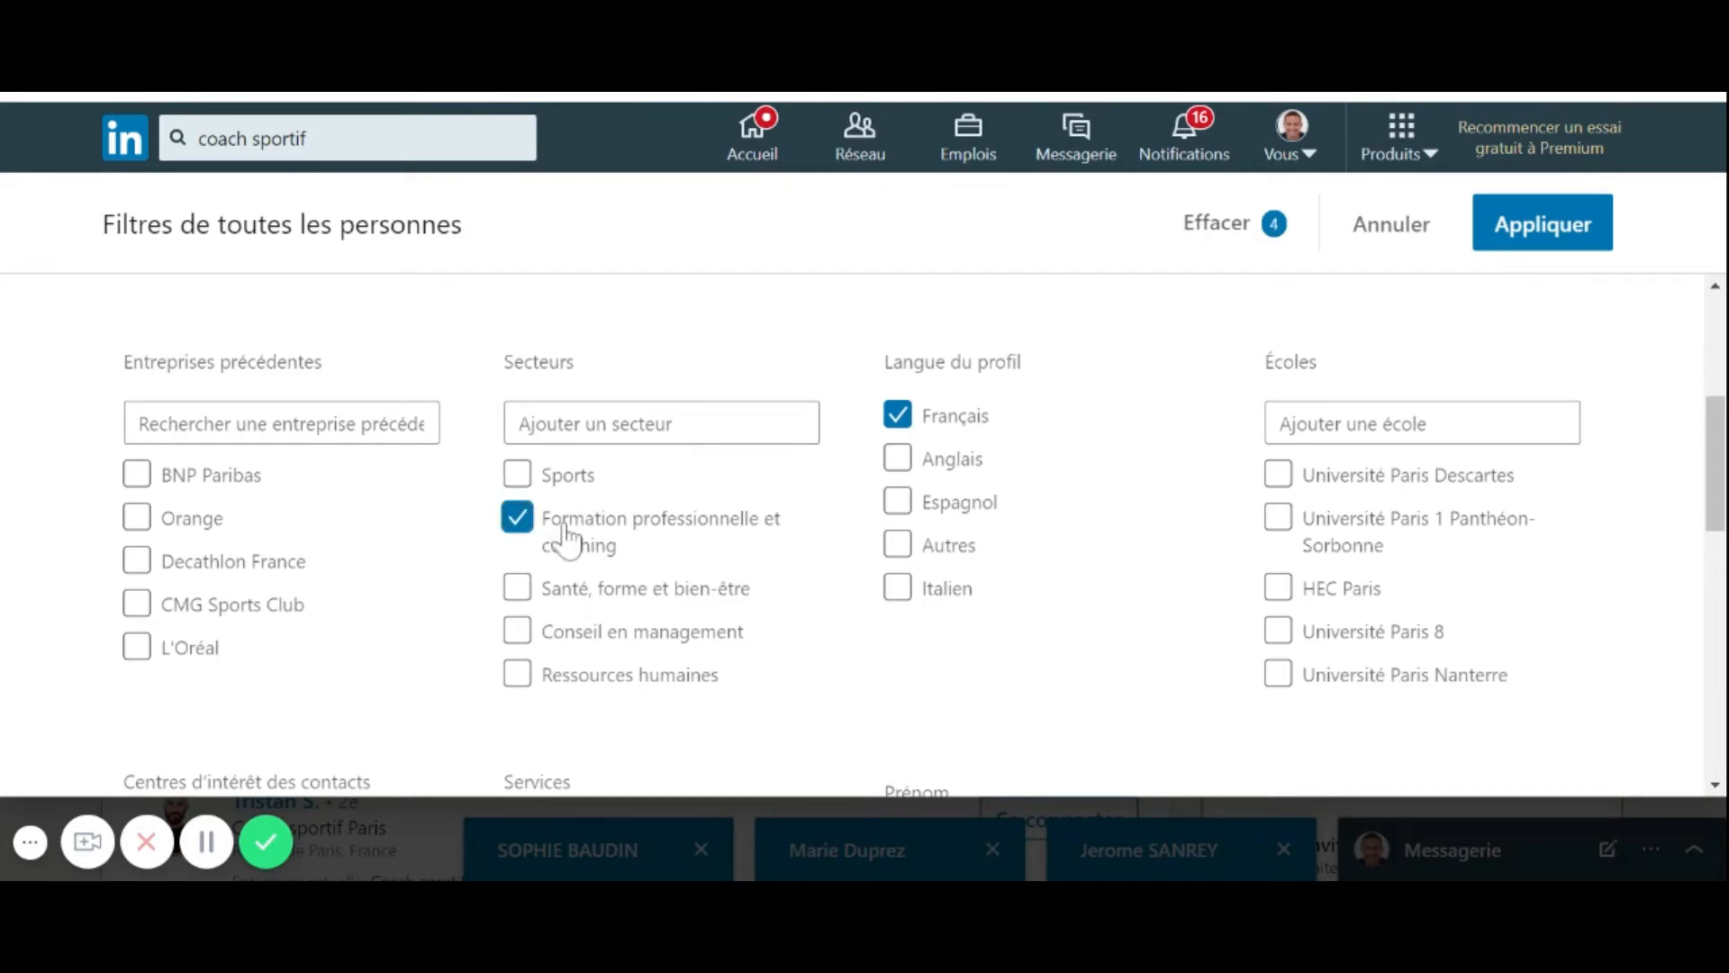
{"action": "left_click", "coordinate": [1536, 225]}
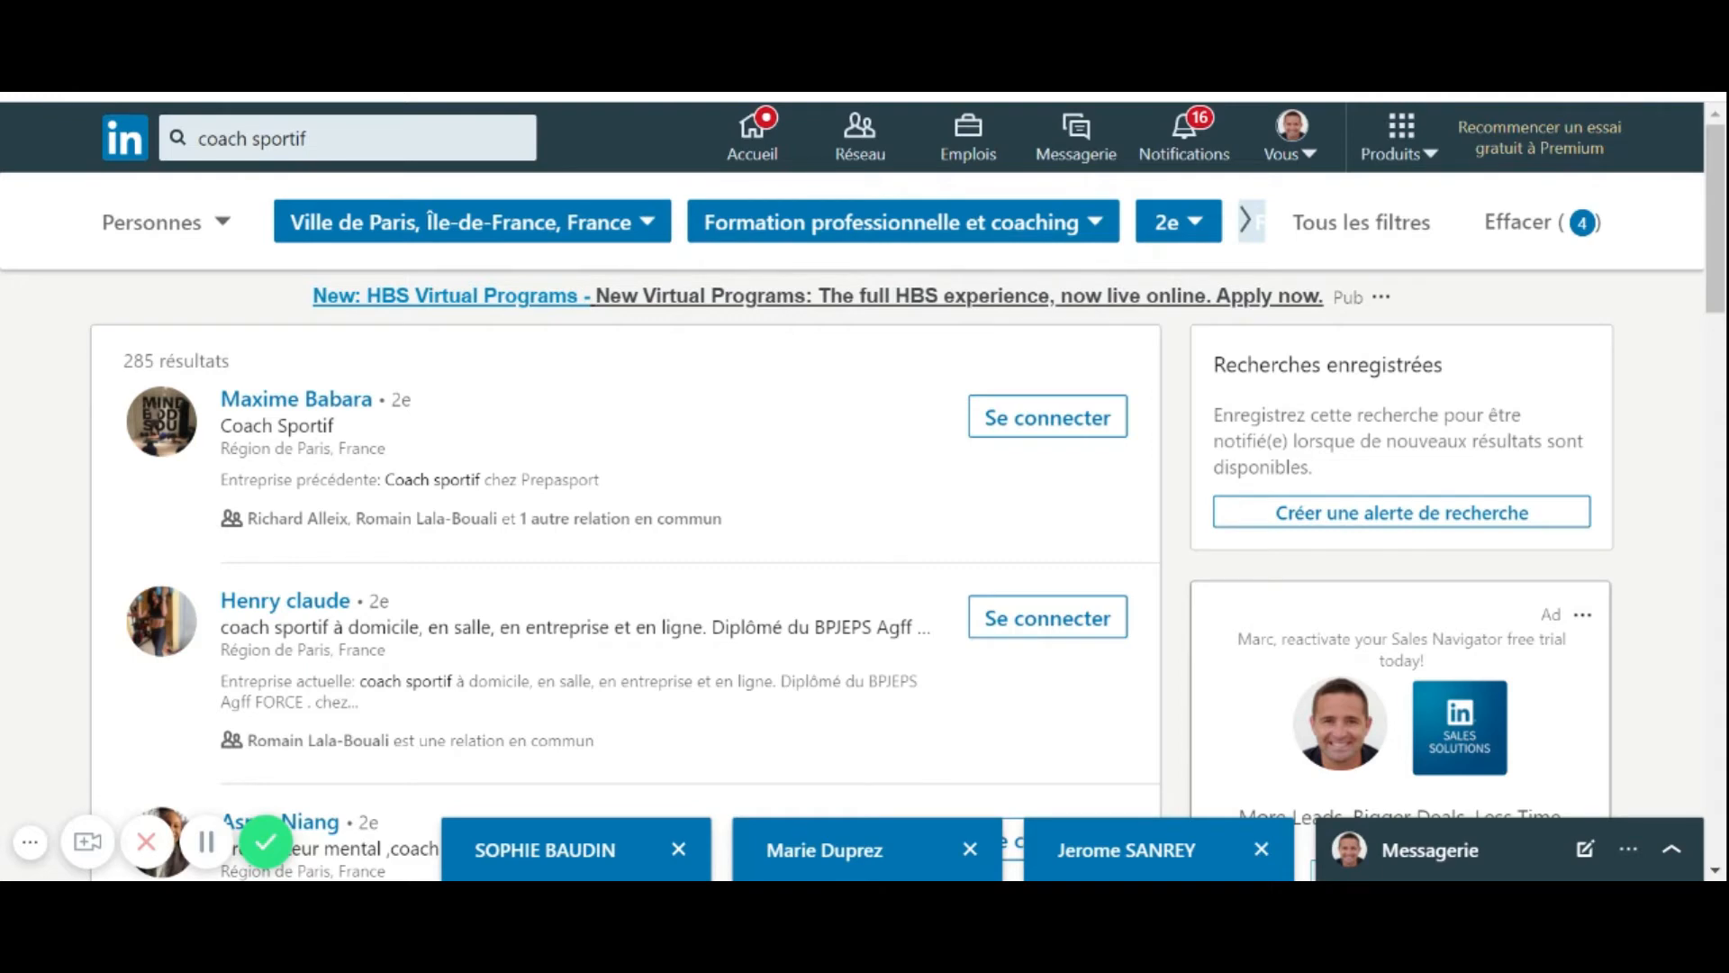
{"action": "scroll", "coordinate": [864, 505], "scroll_direction": "down", "scroll_amount": 3}
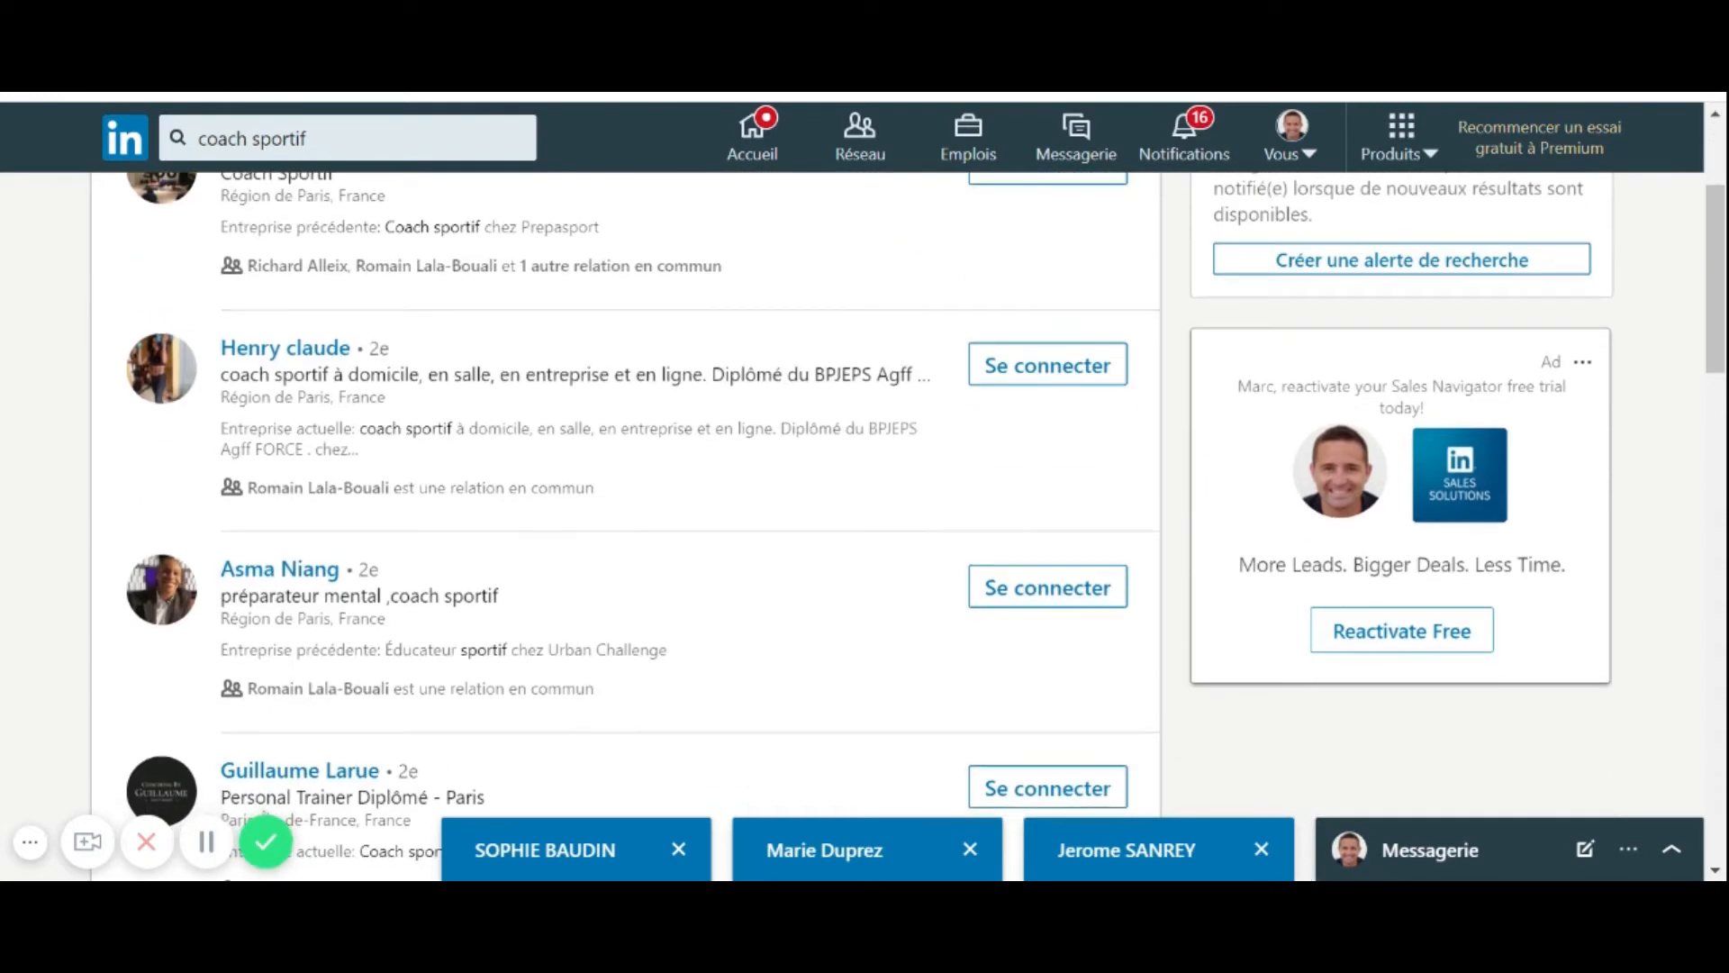
{"action": "scroll", "coordinate": [864, 504], "scroll_direction": "up", "scroll_amount": 3}
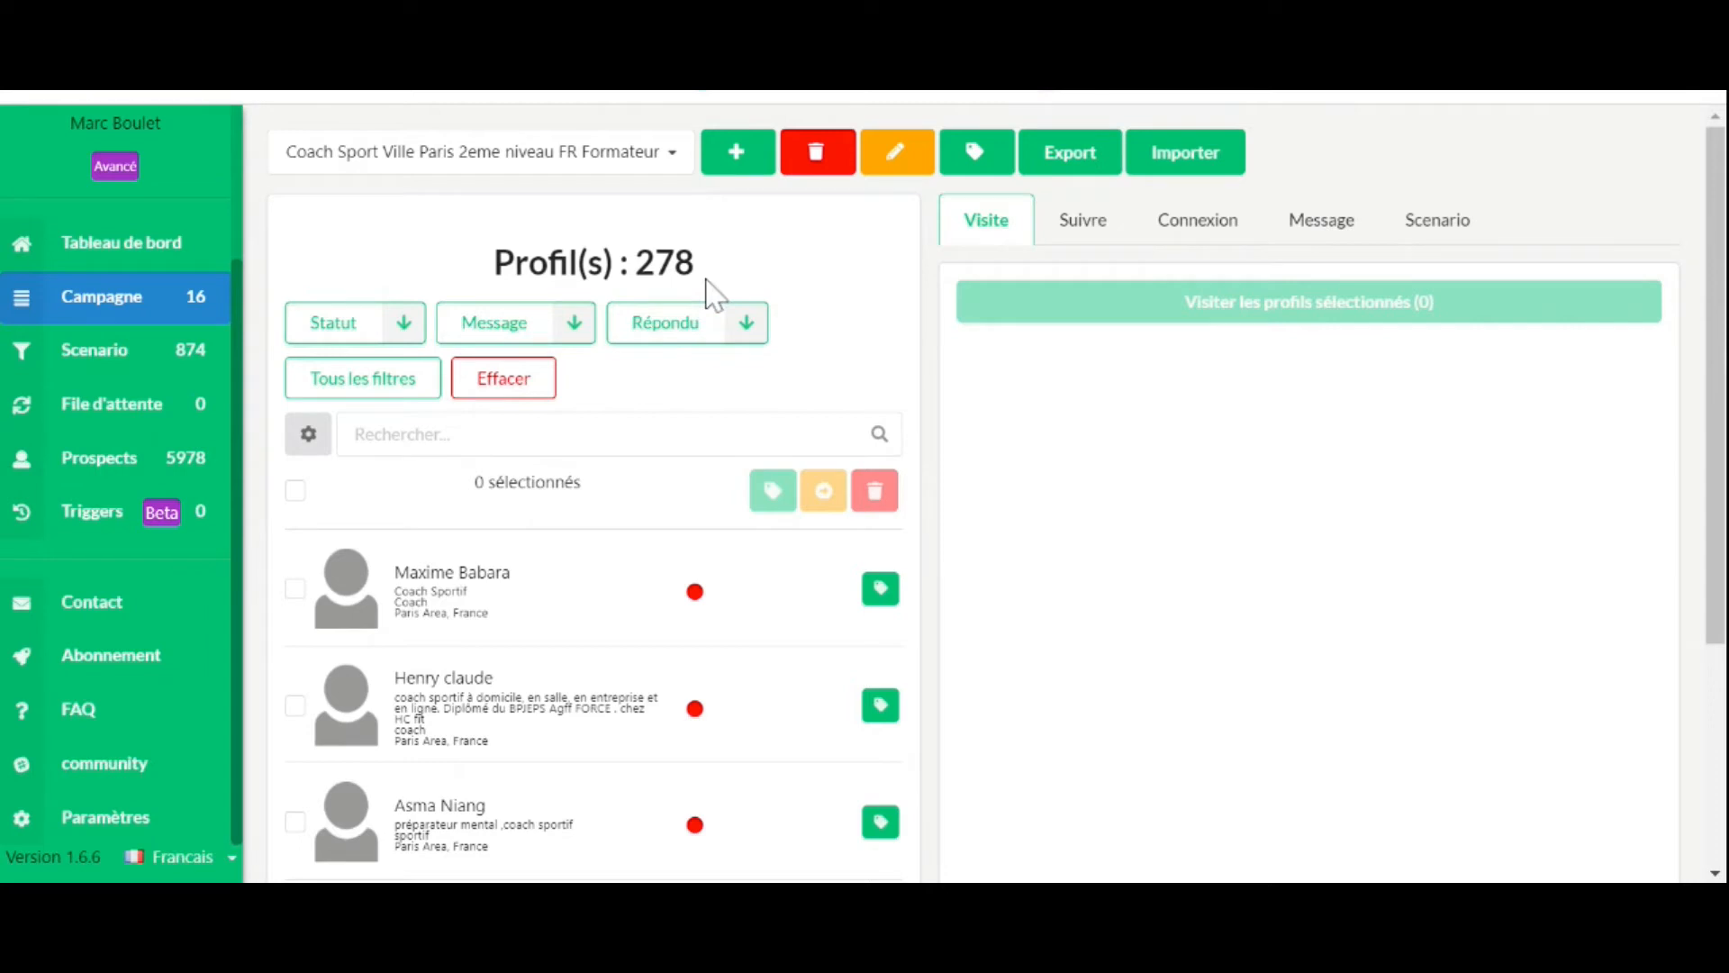
Start a new scenario for the campaign Coach Sport Ville Paris 2eme niveau FR Formateur
{"action": "triple_click", "coordinate": [680, 264]}
{"action": "left_click", "coordinate": [680, 264]}
{"action": "left_click", "coordinate": [1450, 223]}
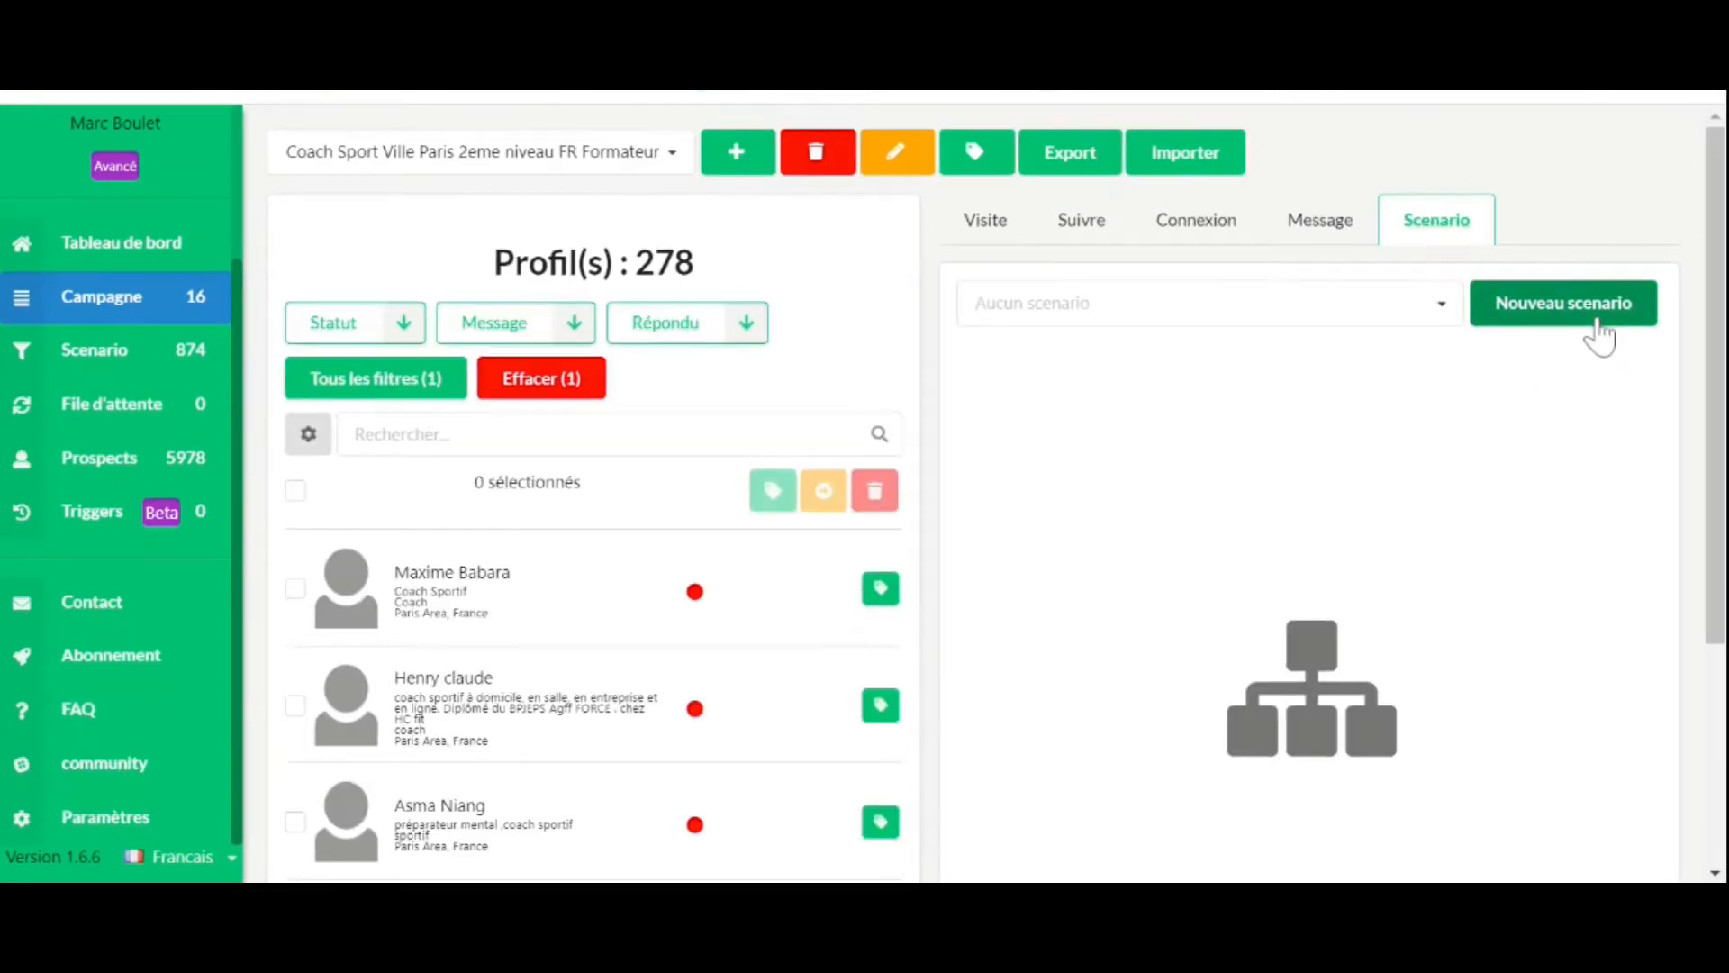
{"action": "left_click", "coordinate": [1599, 336]}
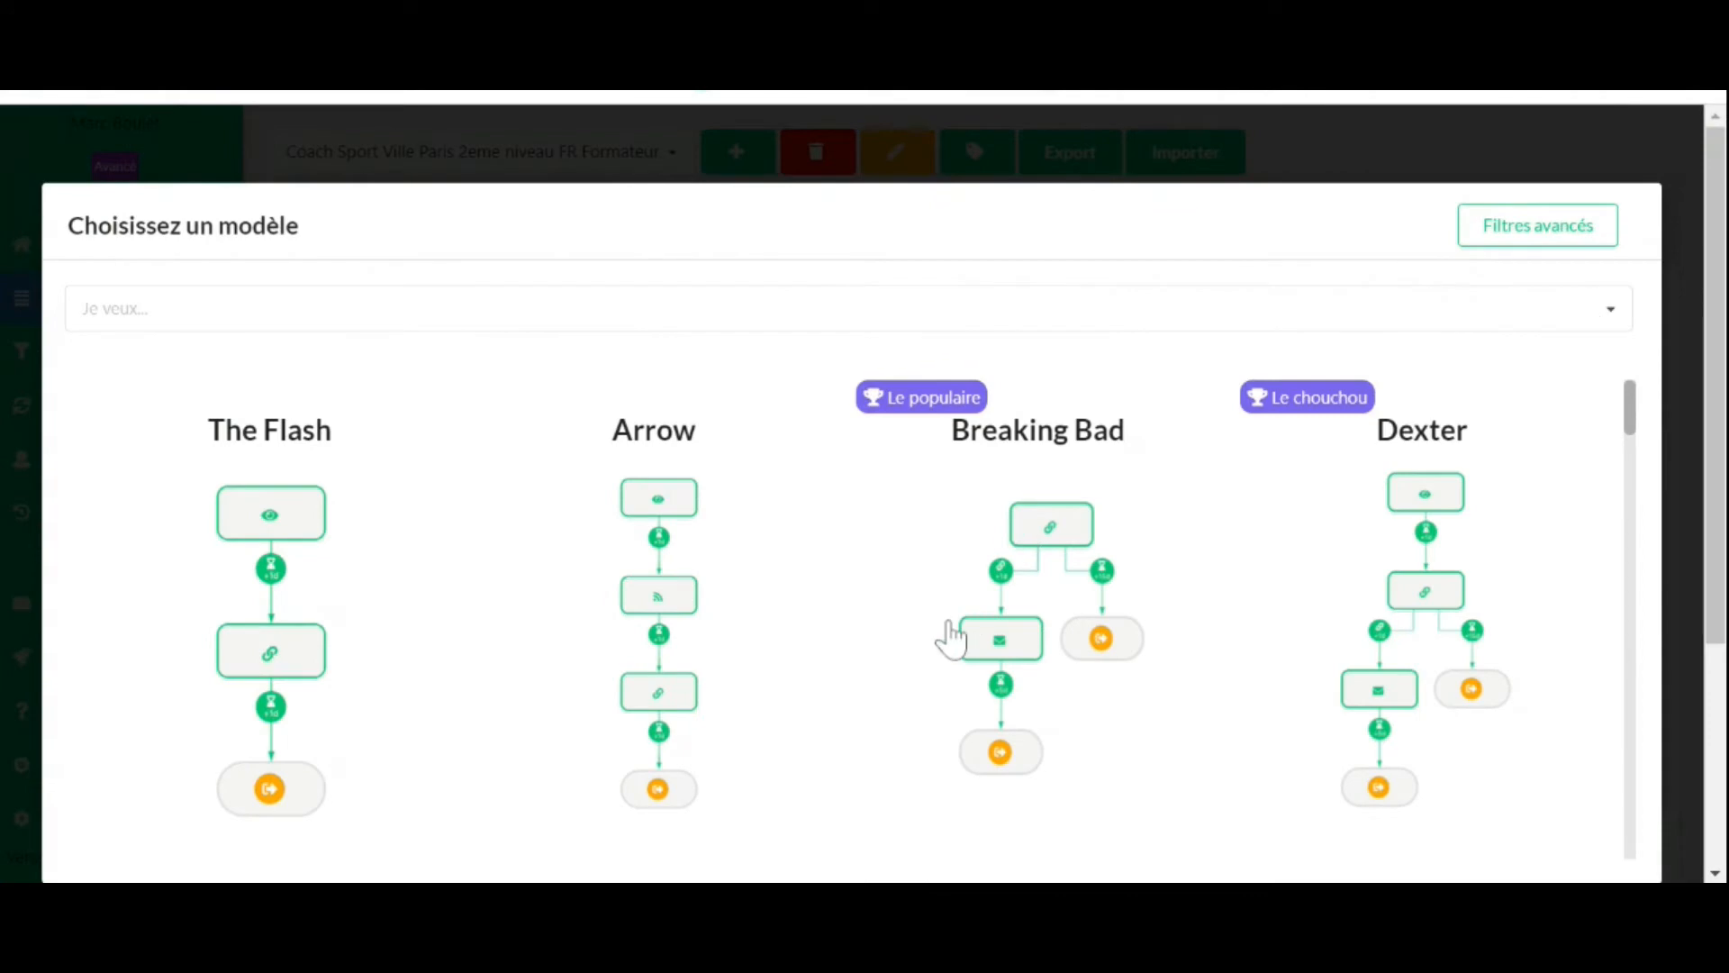
Look through the available scenario templates and compare their sequences of actions
{"action": "scroll", "coordinate": [950, 638], "scroll_direction": "down", "scroll_amount": 10}
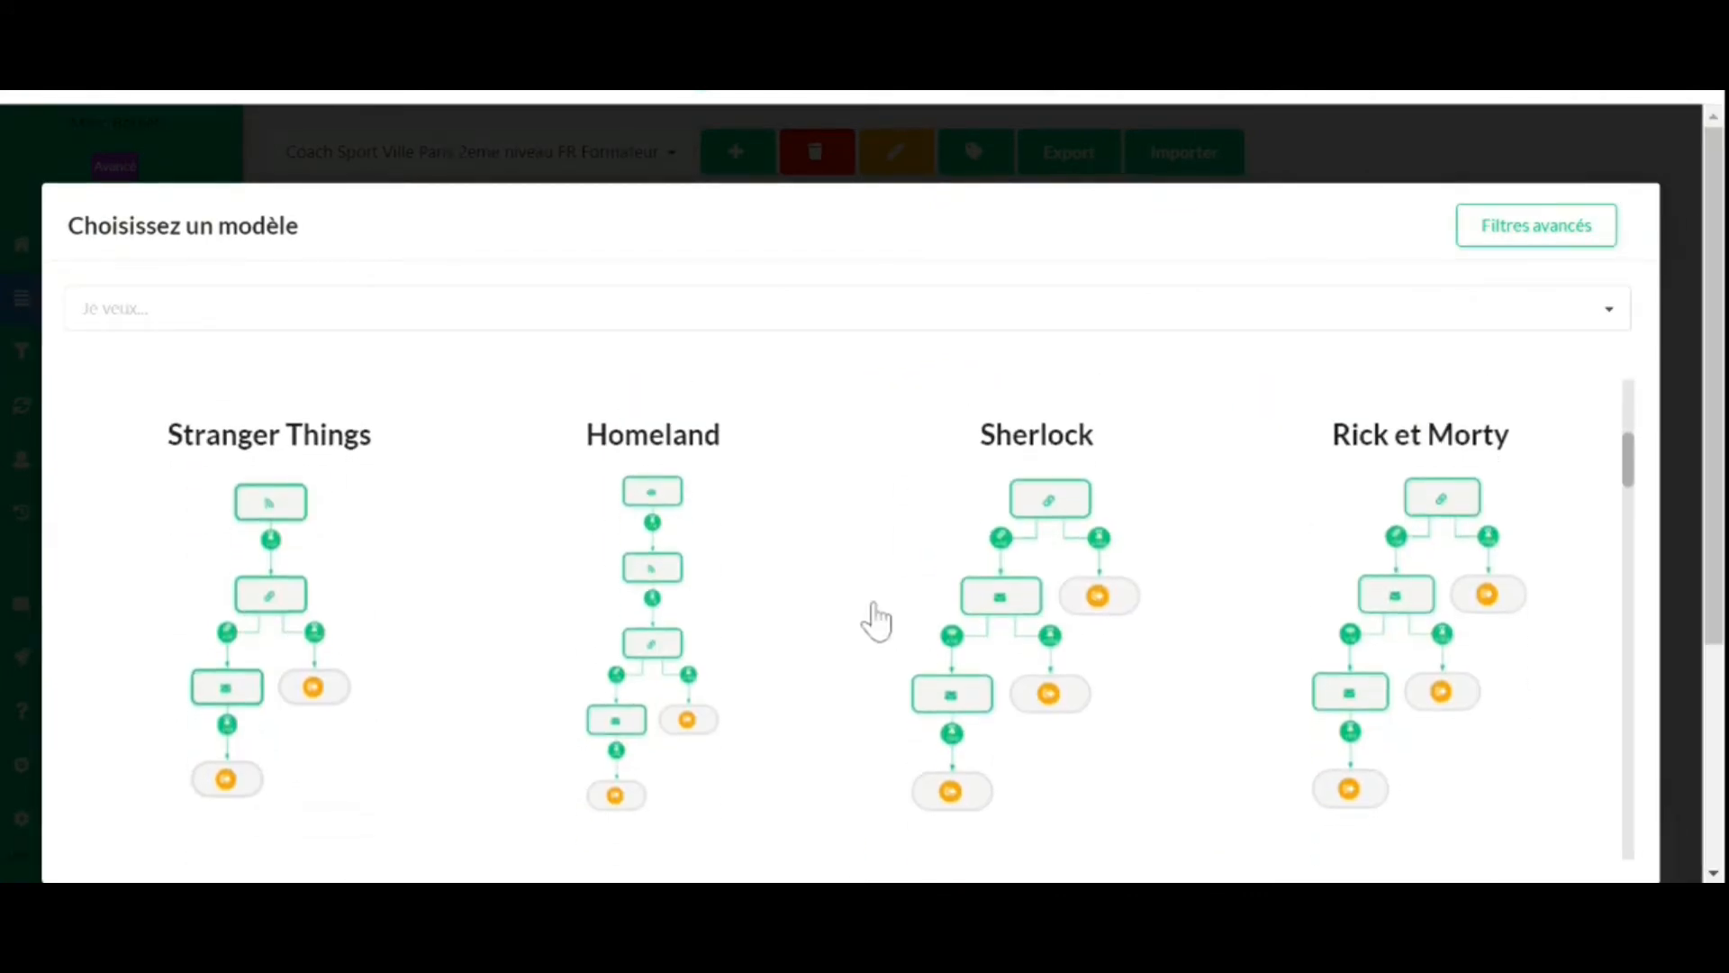
{"action": "scroll", "coordinate": [875, 620], "scroll_direction": "down", "scroll_amount": 10}
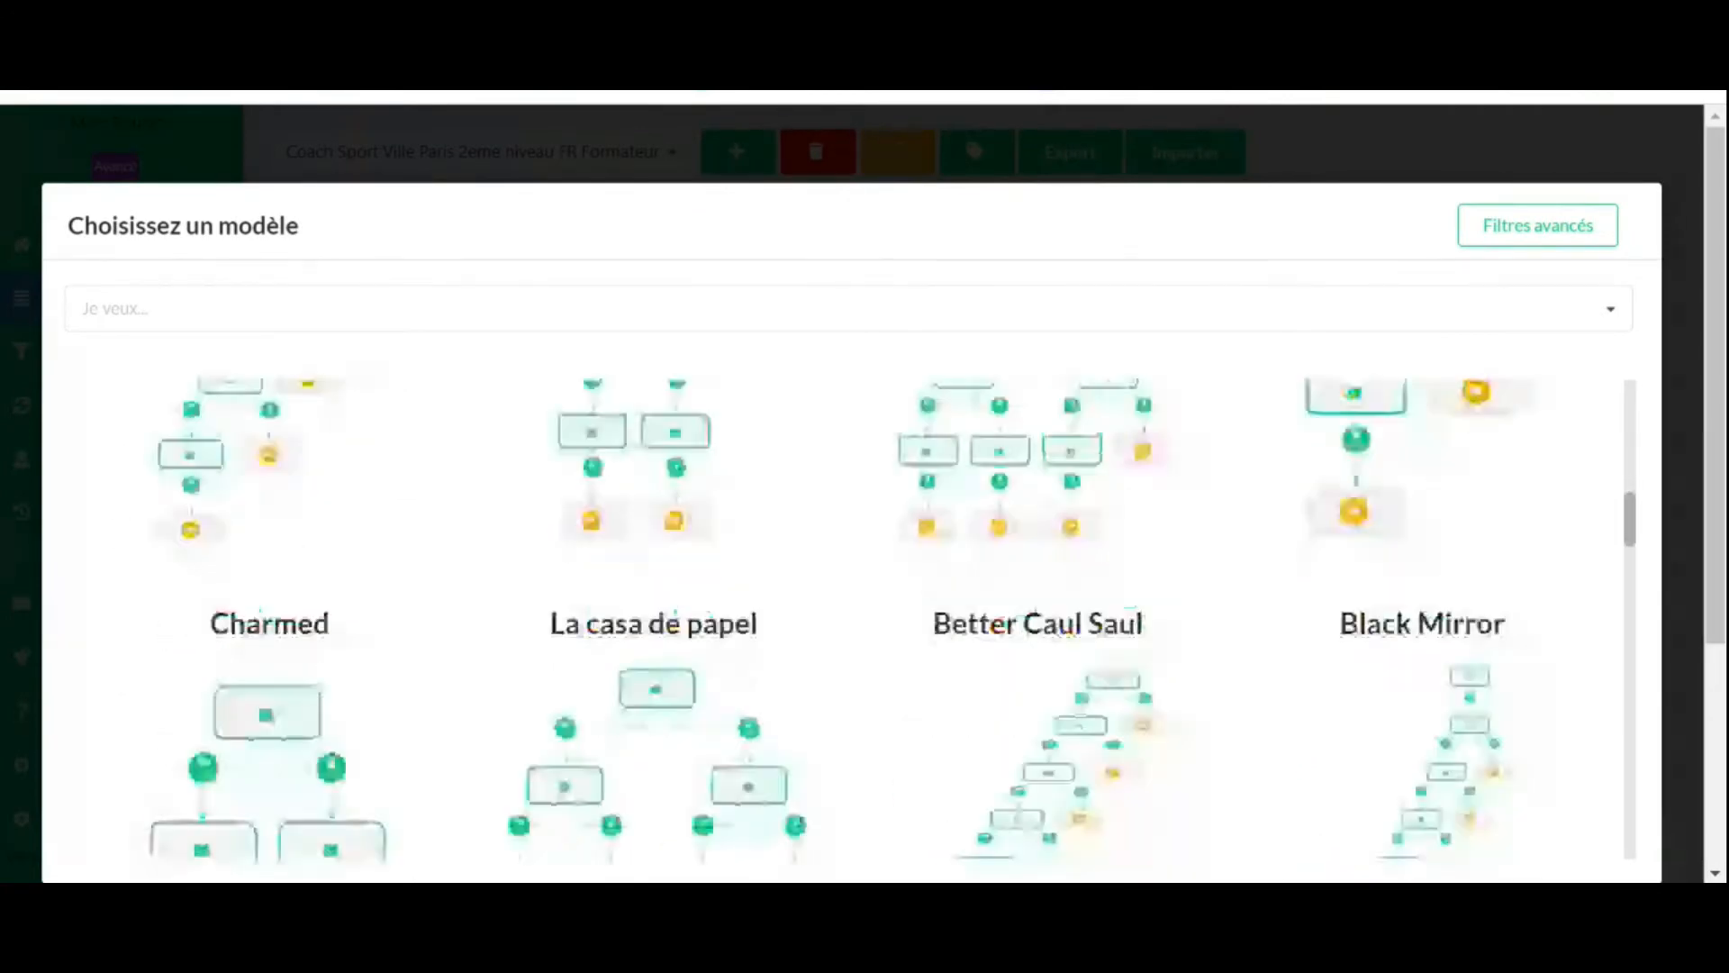
{"action": "scroll", "coordinate": [876, 619], "scroll_direction": "down", "scroll_amount": 5}
{"action": "scroll", "coordinate": [875, 620], "scroll_direction": "up", "scroll_amount": 1}
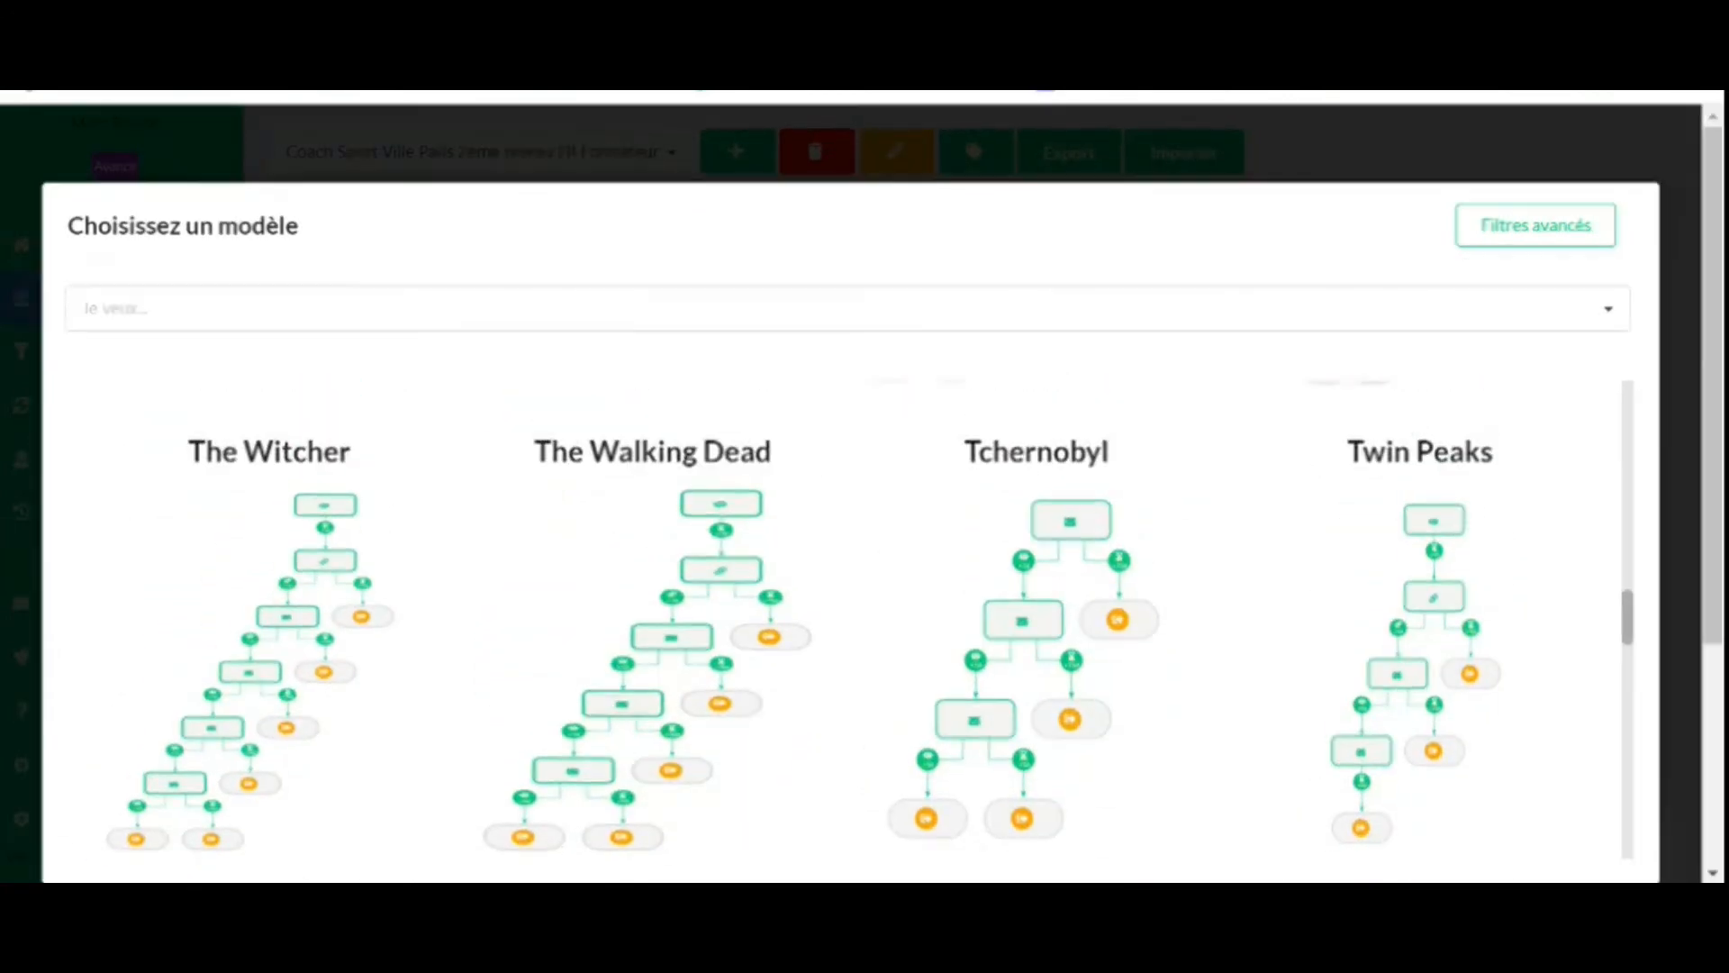
{"action": "scroll", "coordinate": [875, 620], "scroll_direction": "down", "scroll_amount": 3}
{"action": "scroll", "coordinate": [875, 620], "scroll_direction": "up", "scroll_amount": 15}
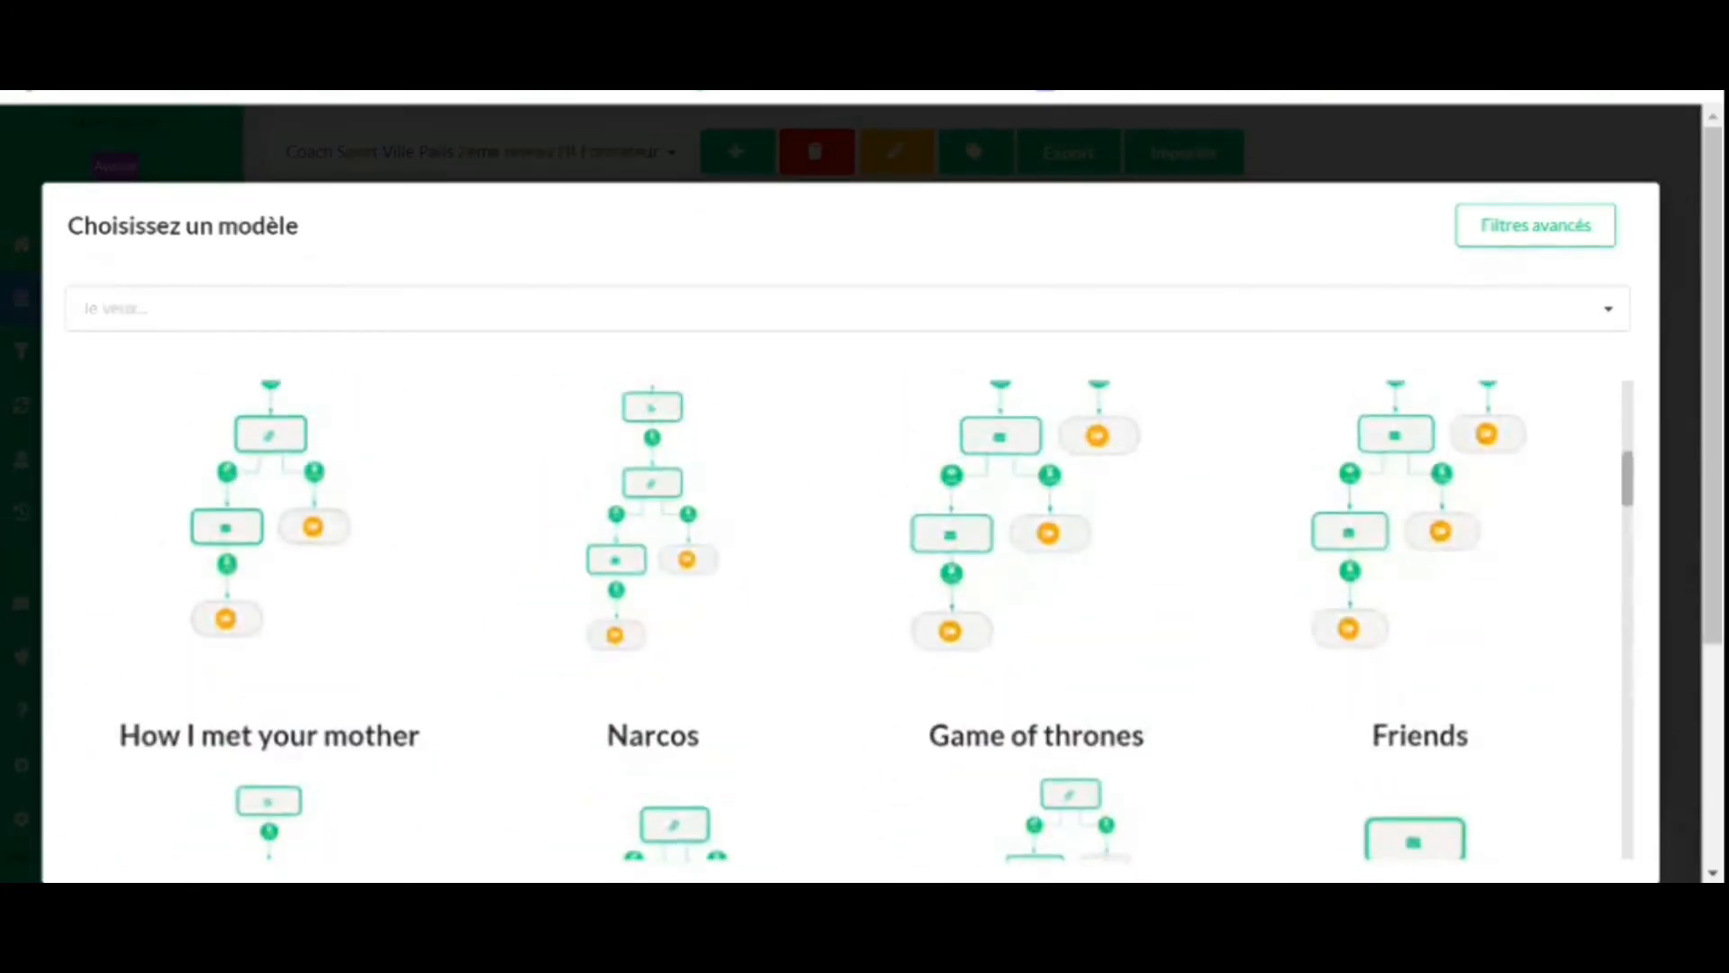
{"action": "scroll", "coordinate": [699, 468], "scroll_direction": "up", "scroll_amount": 2}
{"action": "scroll", "coordinate": [700, 469], "scroll_direction": "down", "scroll_amount": 4}
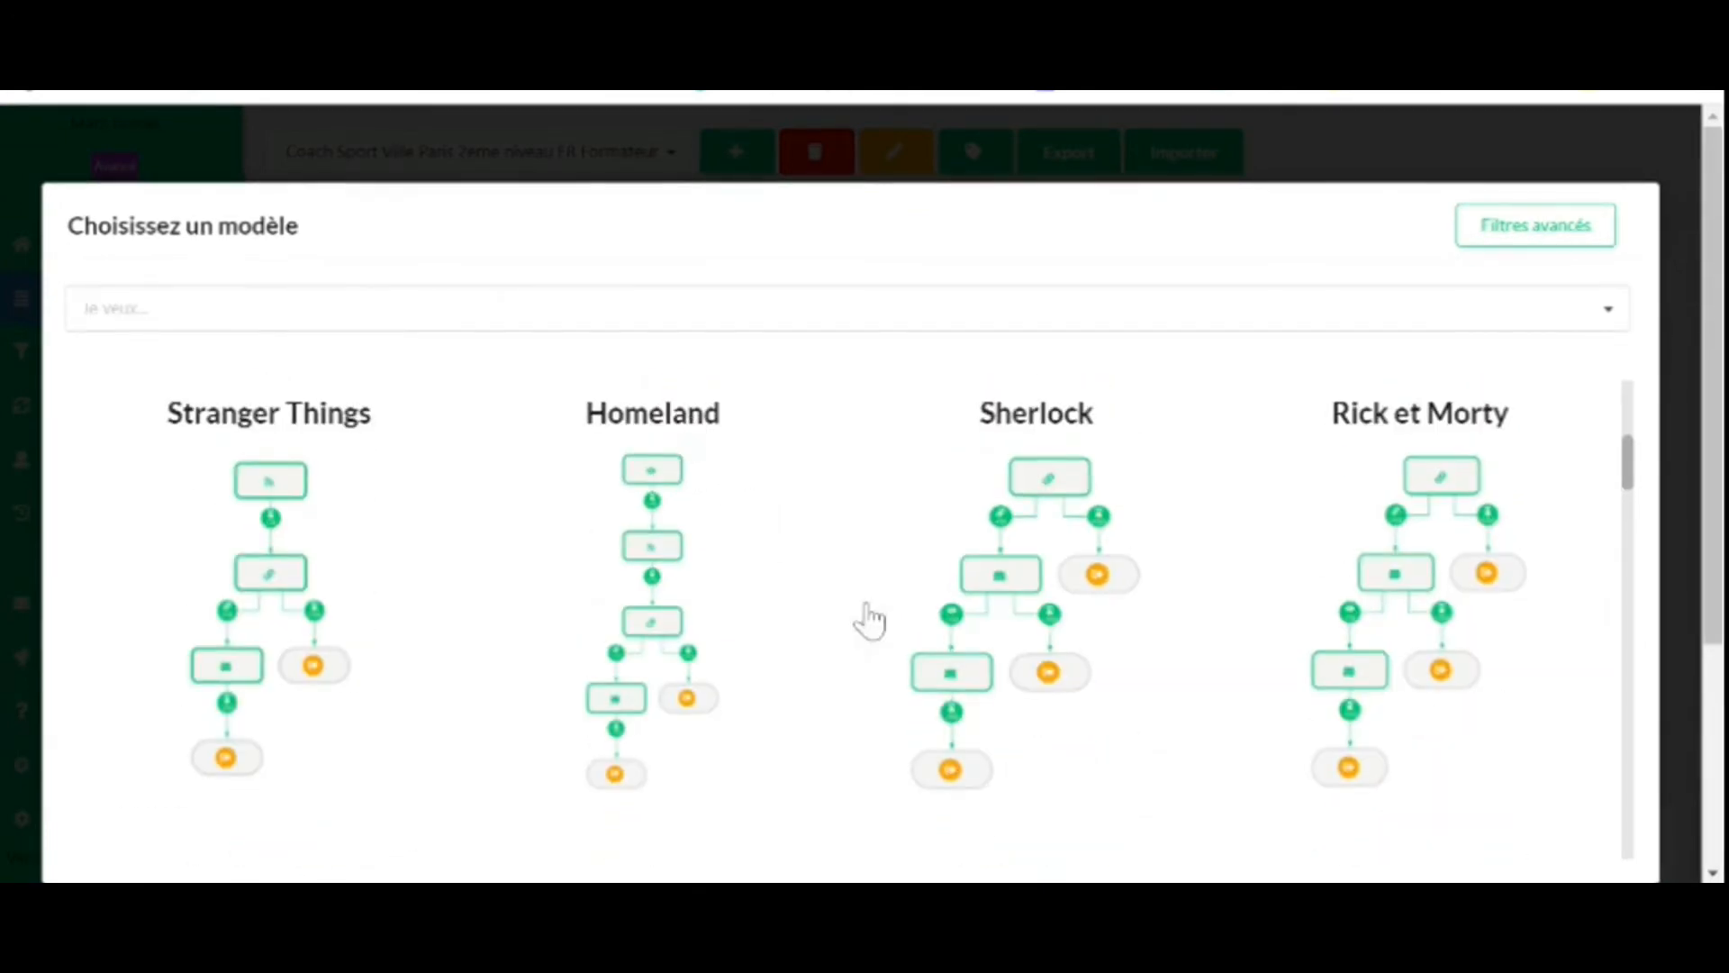
{"action": "scroll", "coordinate": [869, 619], "scroll_direction": "down", "scroll_amount": 1}
{"action": "scroll", "coordinate": [869, 620], "scroll_direction": "down", "scroll_amount": 6}
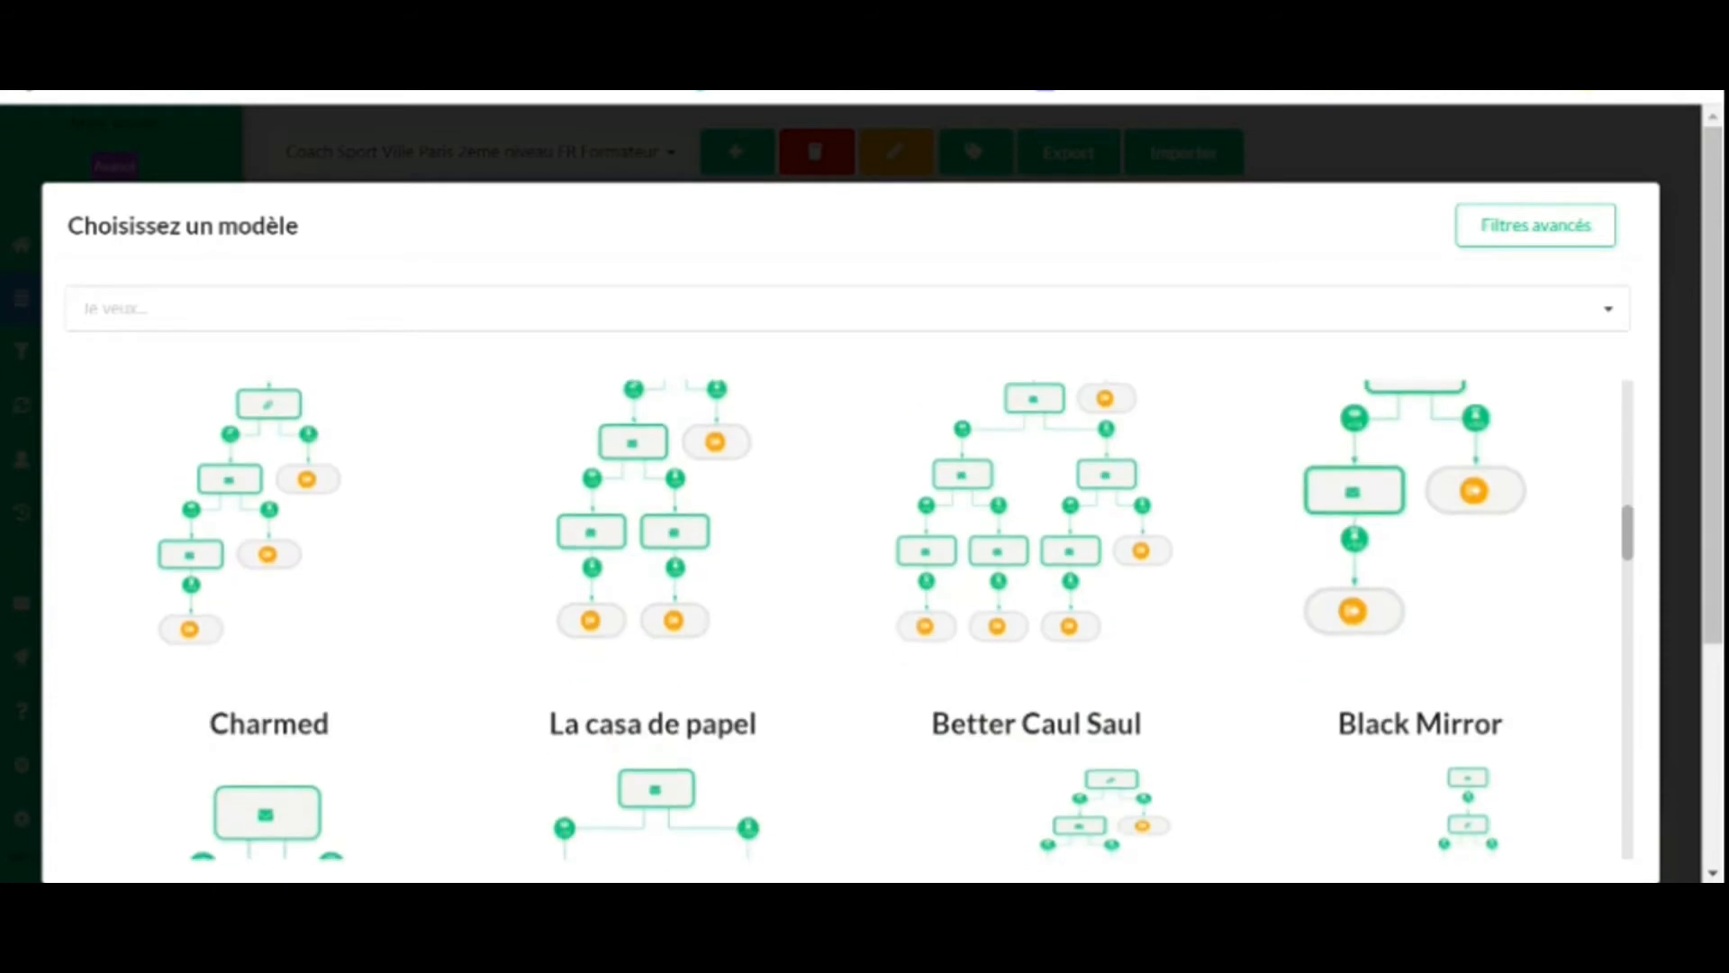
{"action": "scroll", "coordinate": [869, 620], "scroll_direction": "down", "scroll_amount": 5}
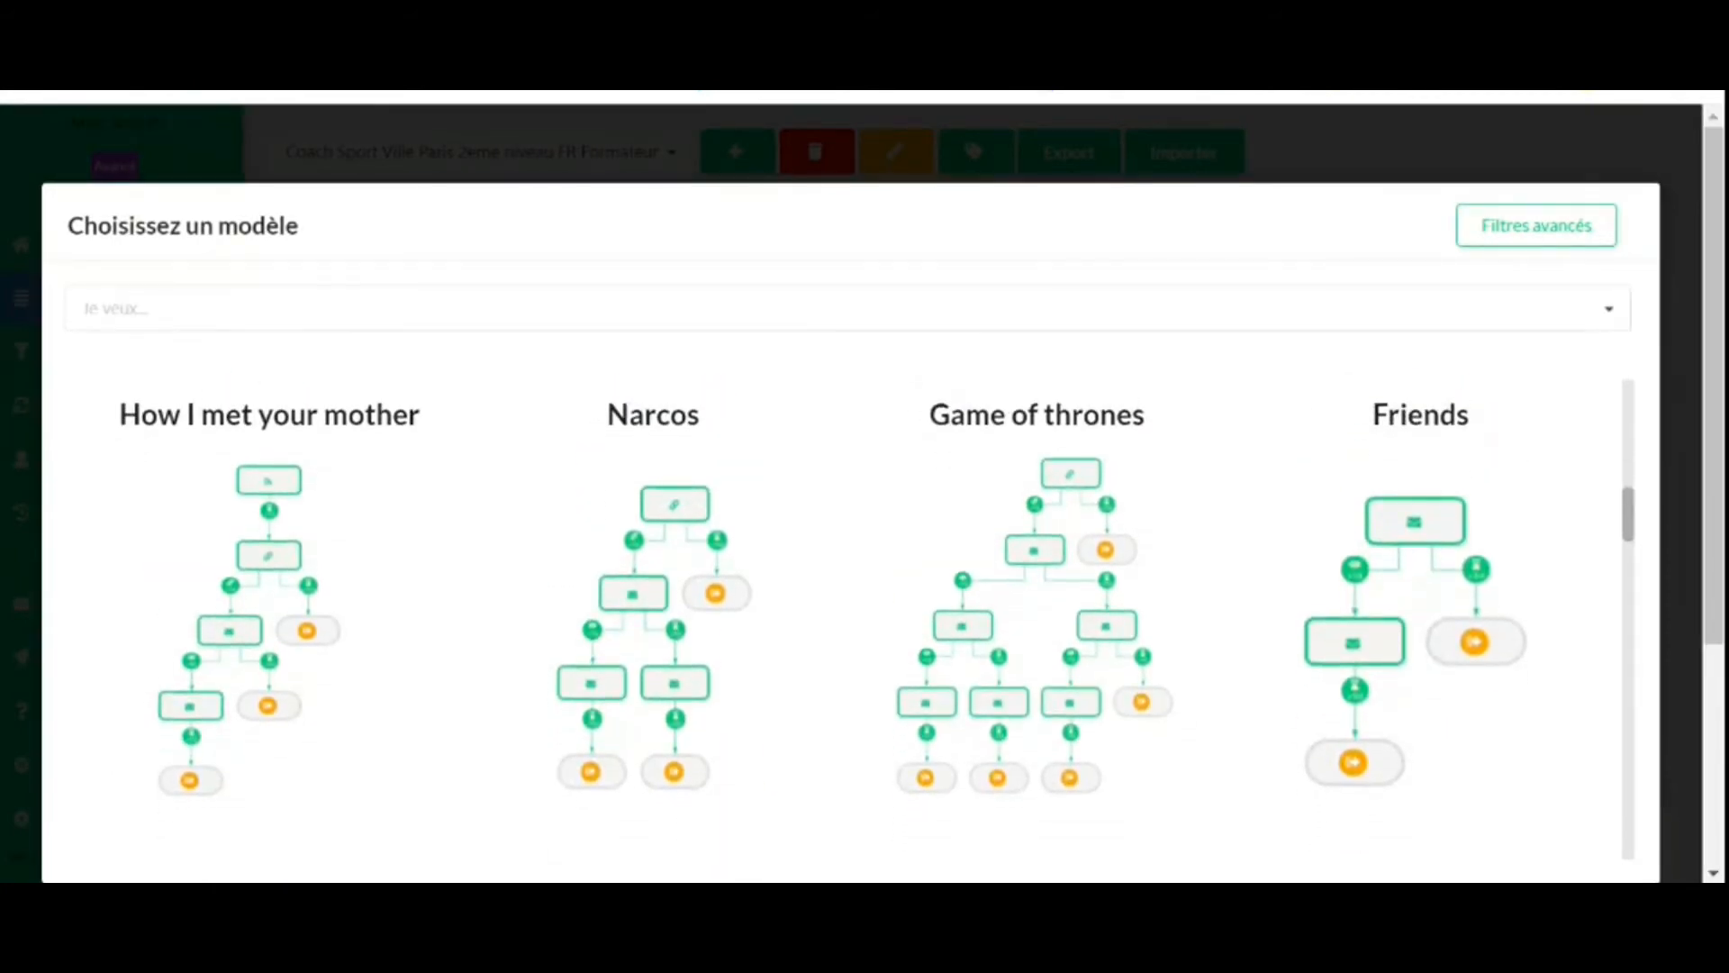
{"action": "scroll", "coordinate": [289, 606], "scroll_direction": "up", "scroll_amount": 4}
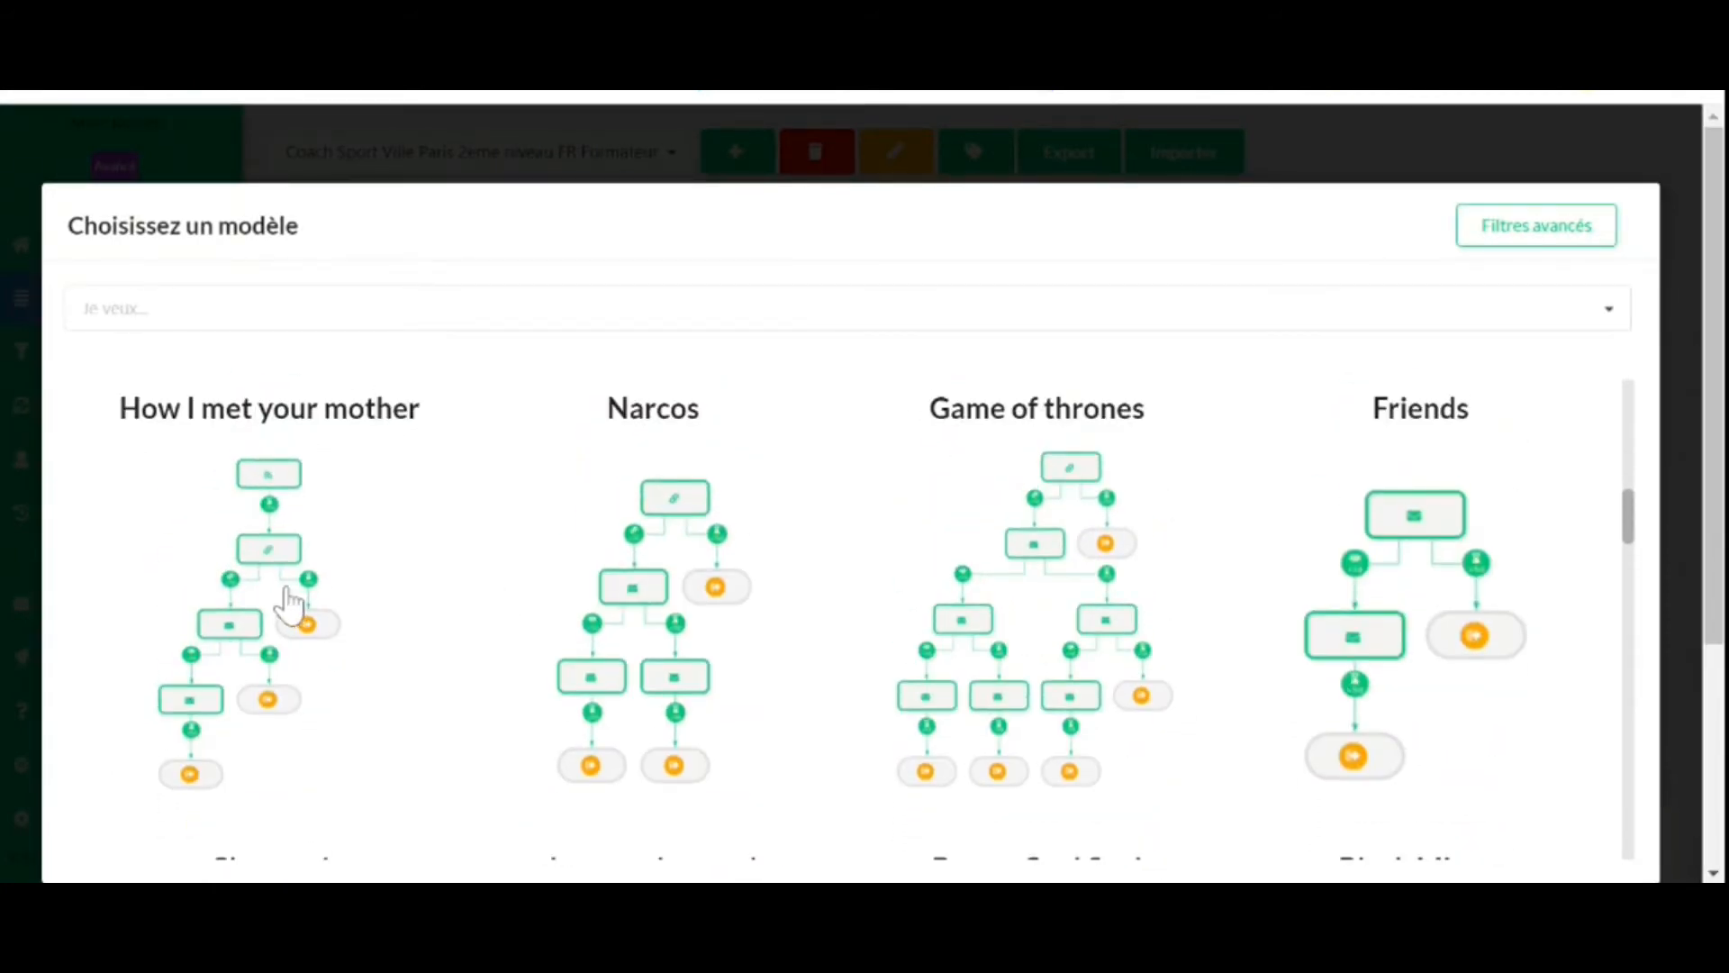
Select the How I met your mother template for the scenario and examine the delays between its actions
{"action": "left_click", "coordinate": [288, 606]}
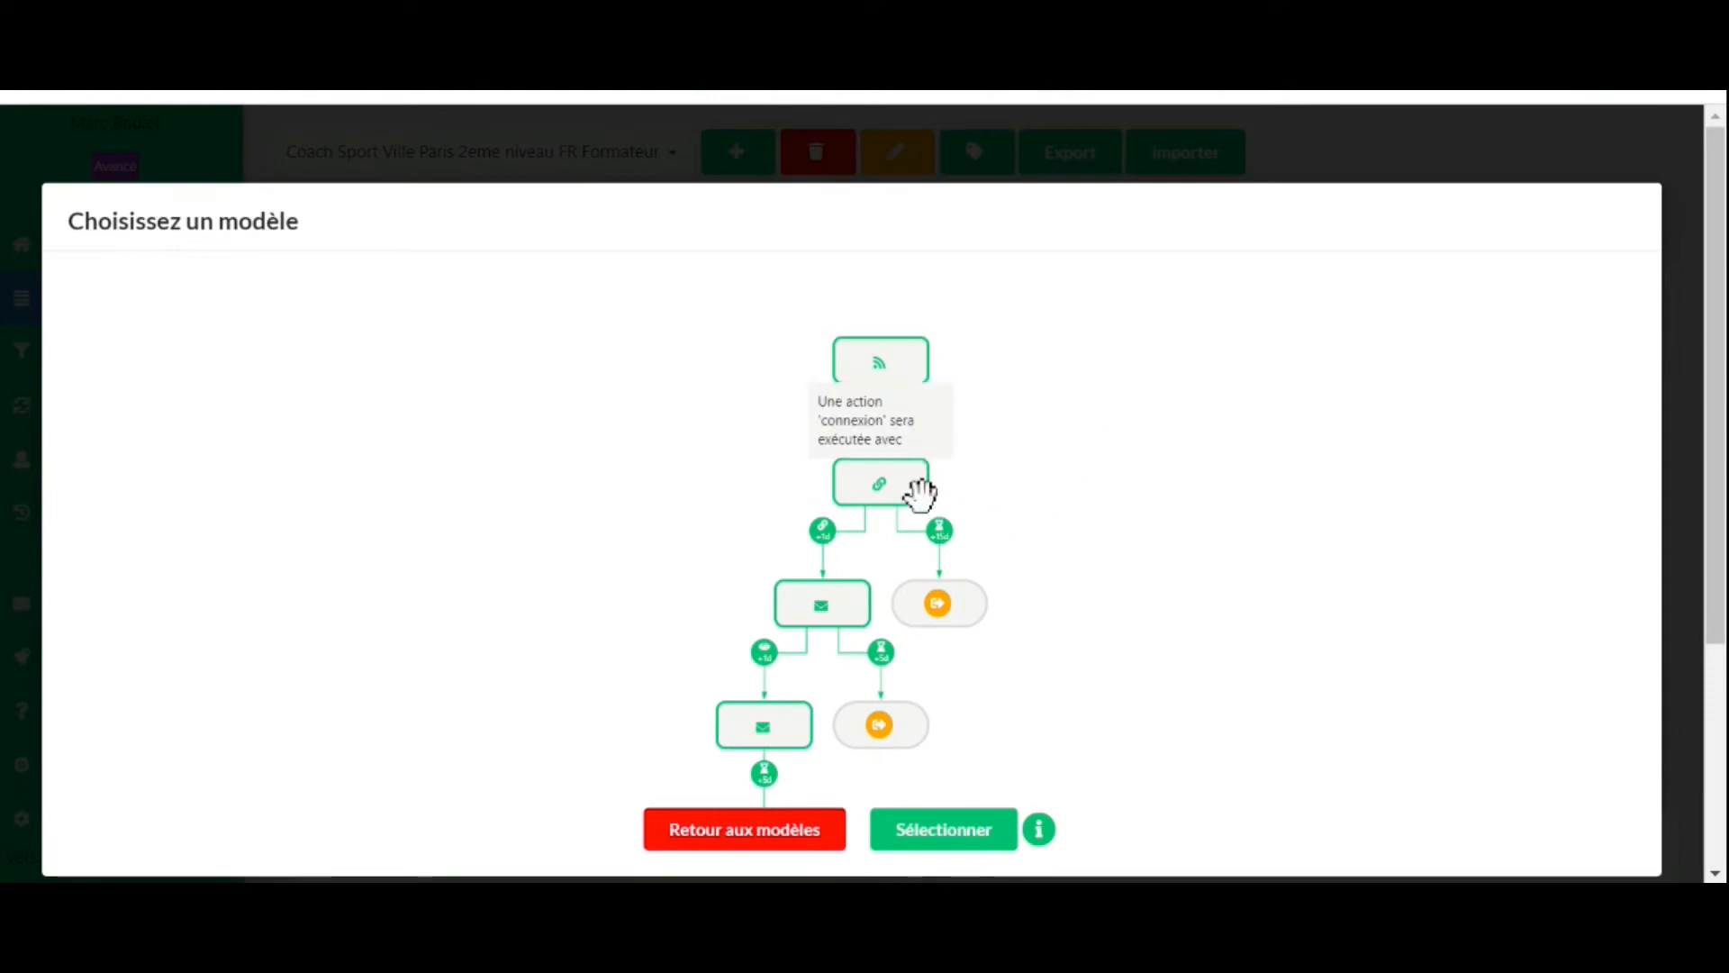
{"action": "left_click", "coordinate": [936, 829]}
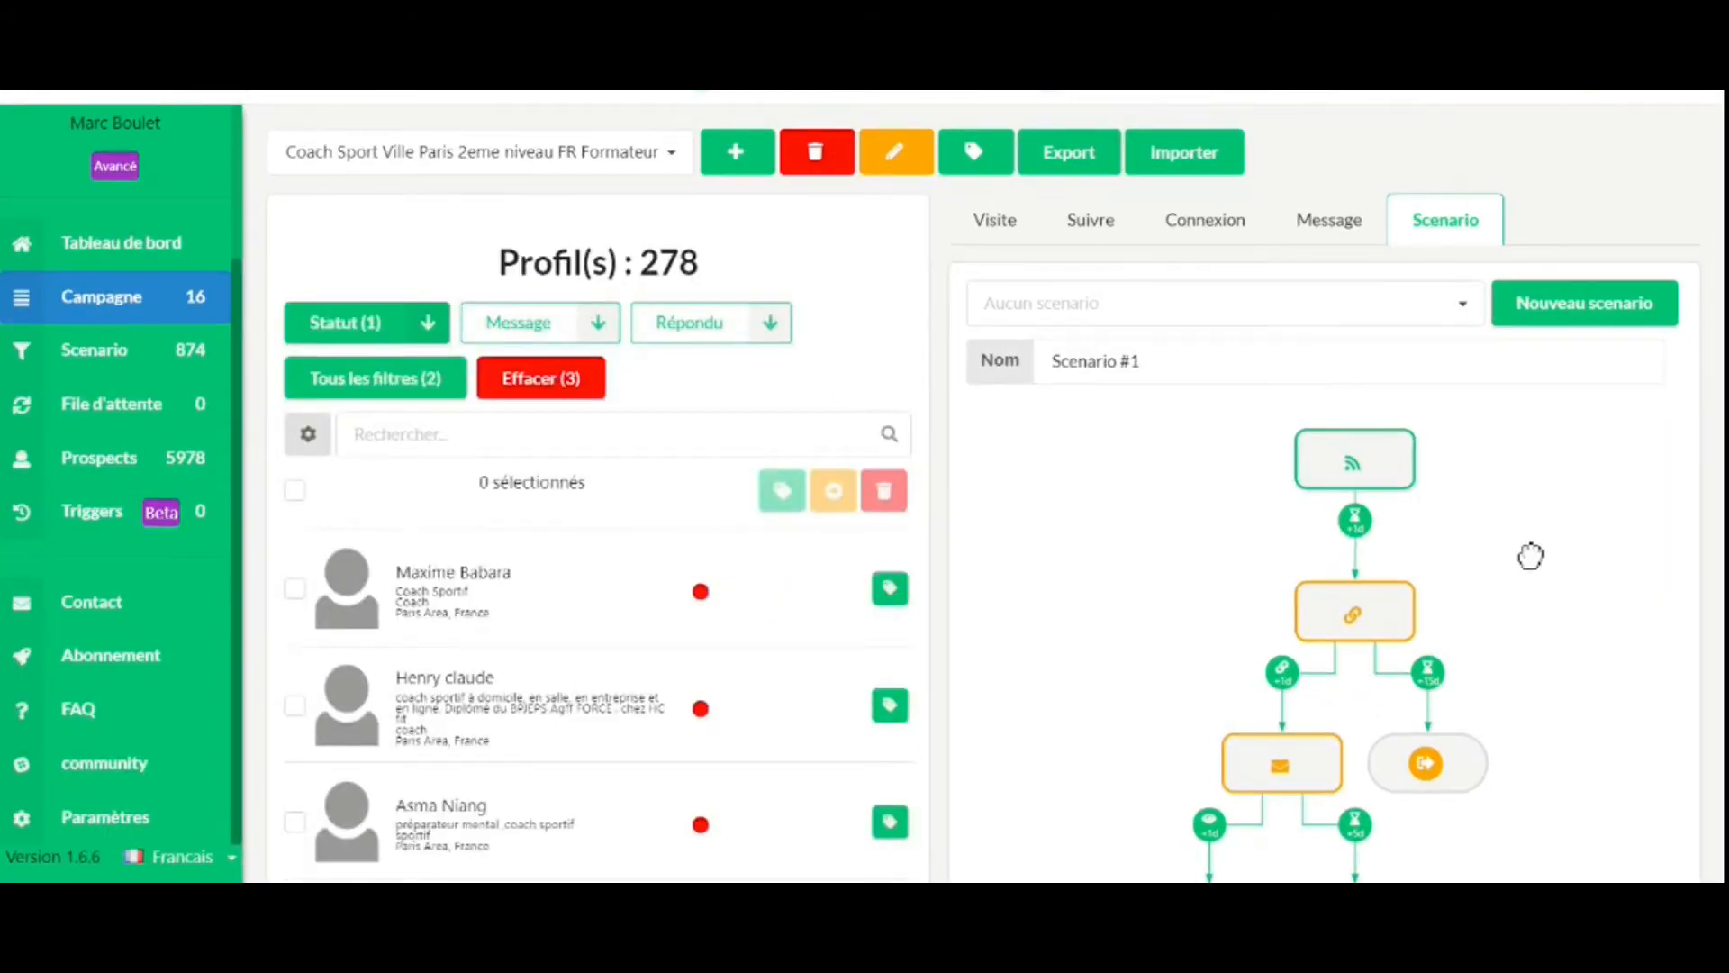
{"action": "scroll", "coordinate": [1531, 567], "scroll_direction": "down", "scroll_amount": 1}
{"action": "mouse_move", "coordinate": [1350, 509]}
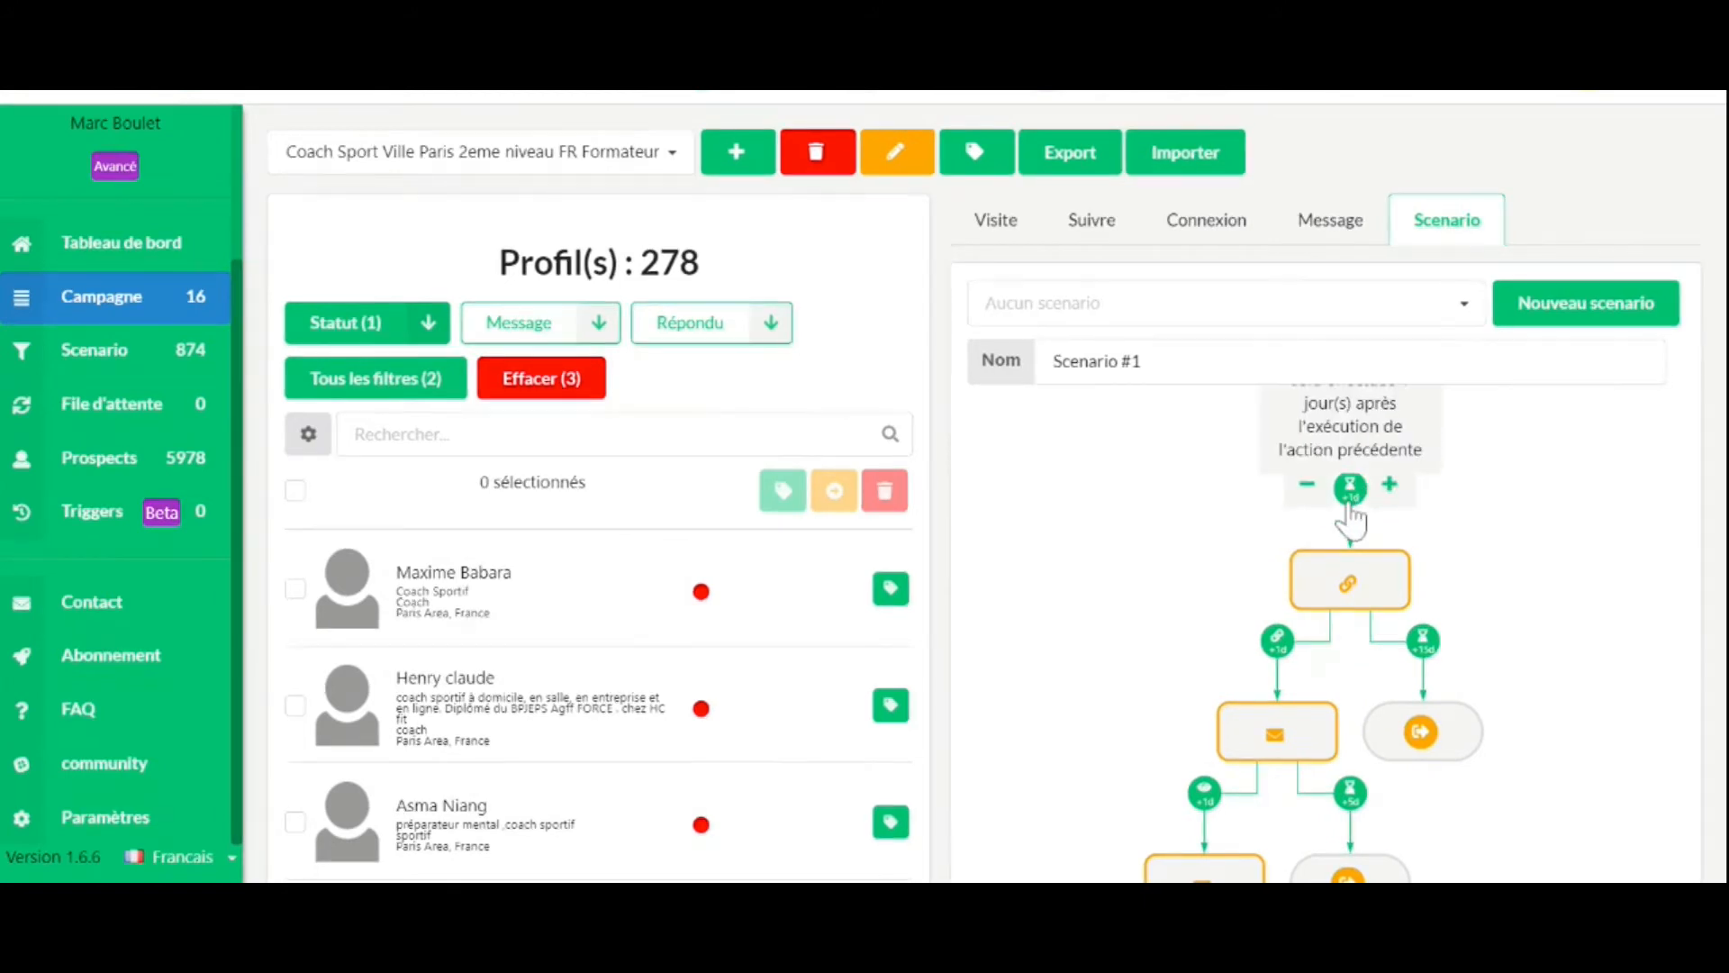
{"action": "mouse_move", "coordinate": [1460, 637]}
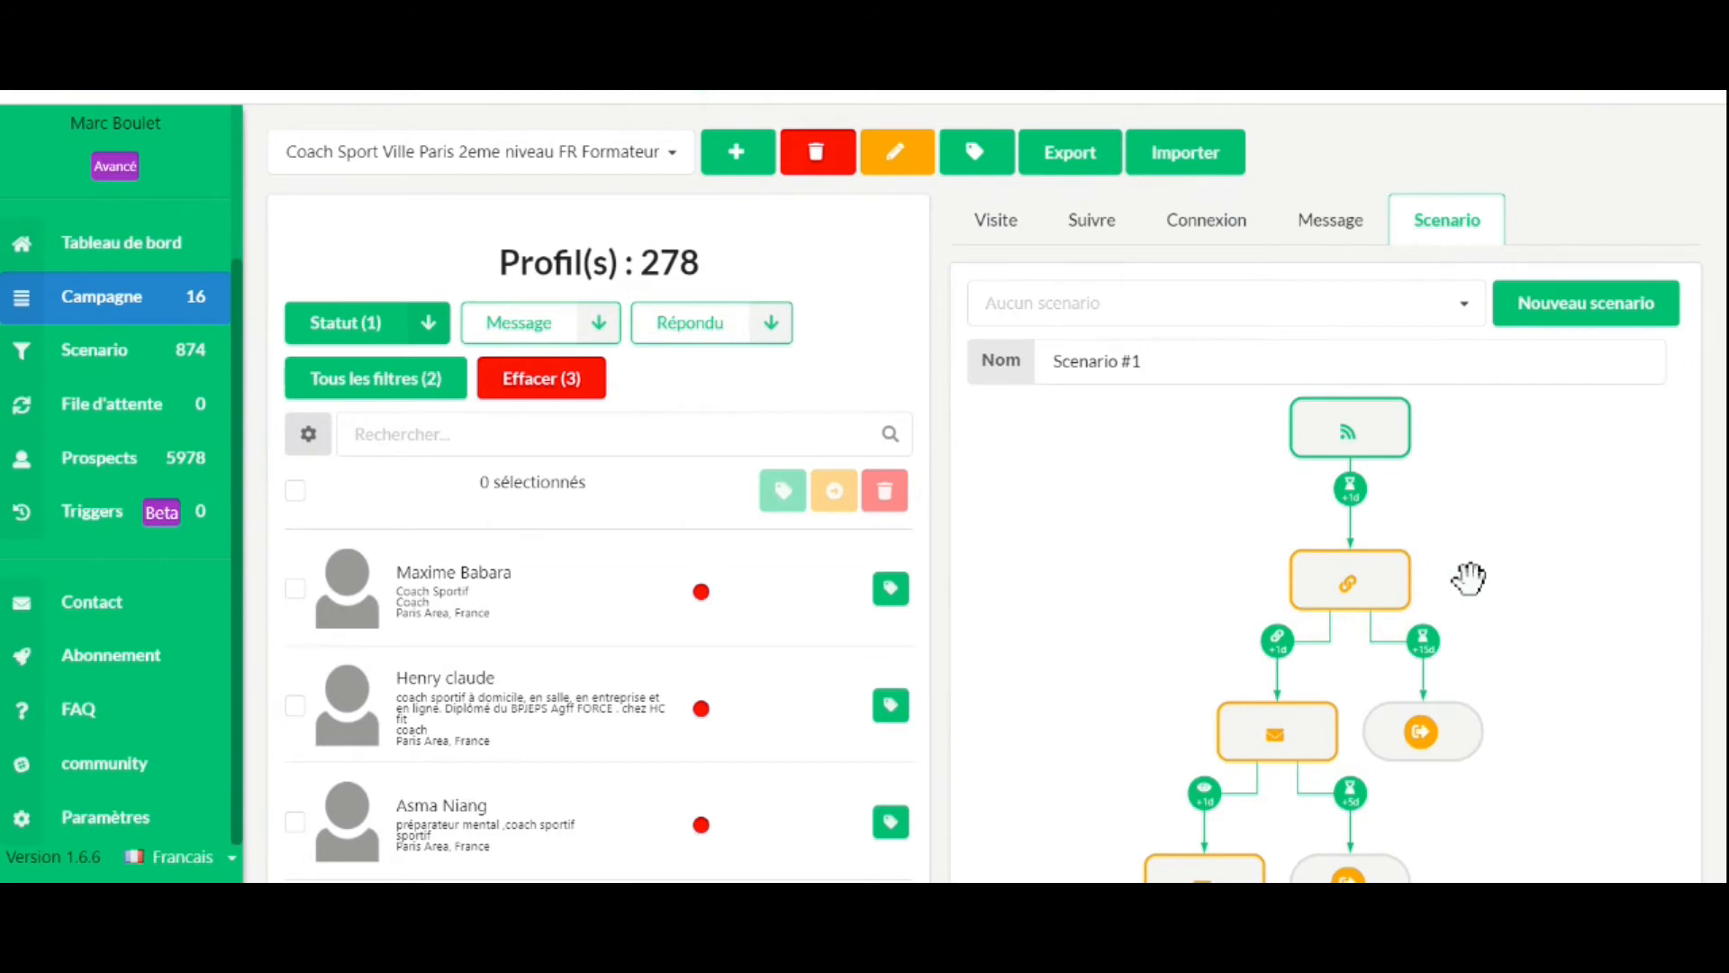
Try a longer delay between the follow and connection actions, and set it back to 1 day
{"action": "left_click", "coordinate": [1385, 486]}
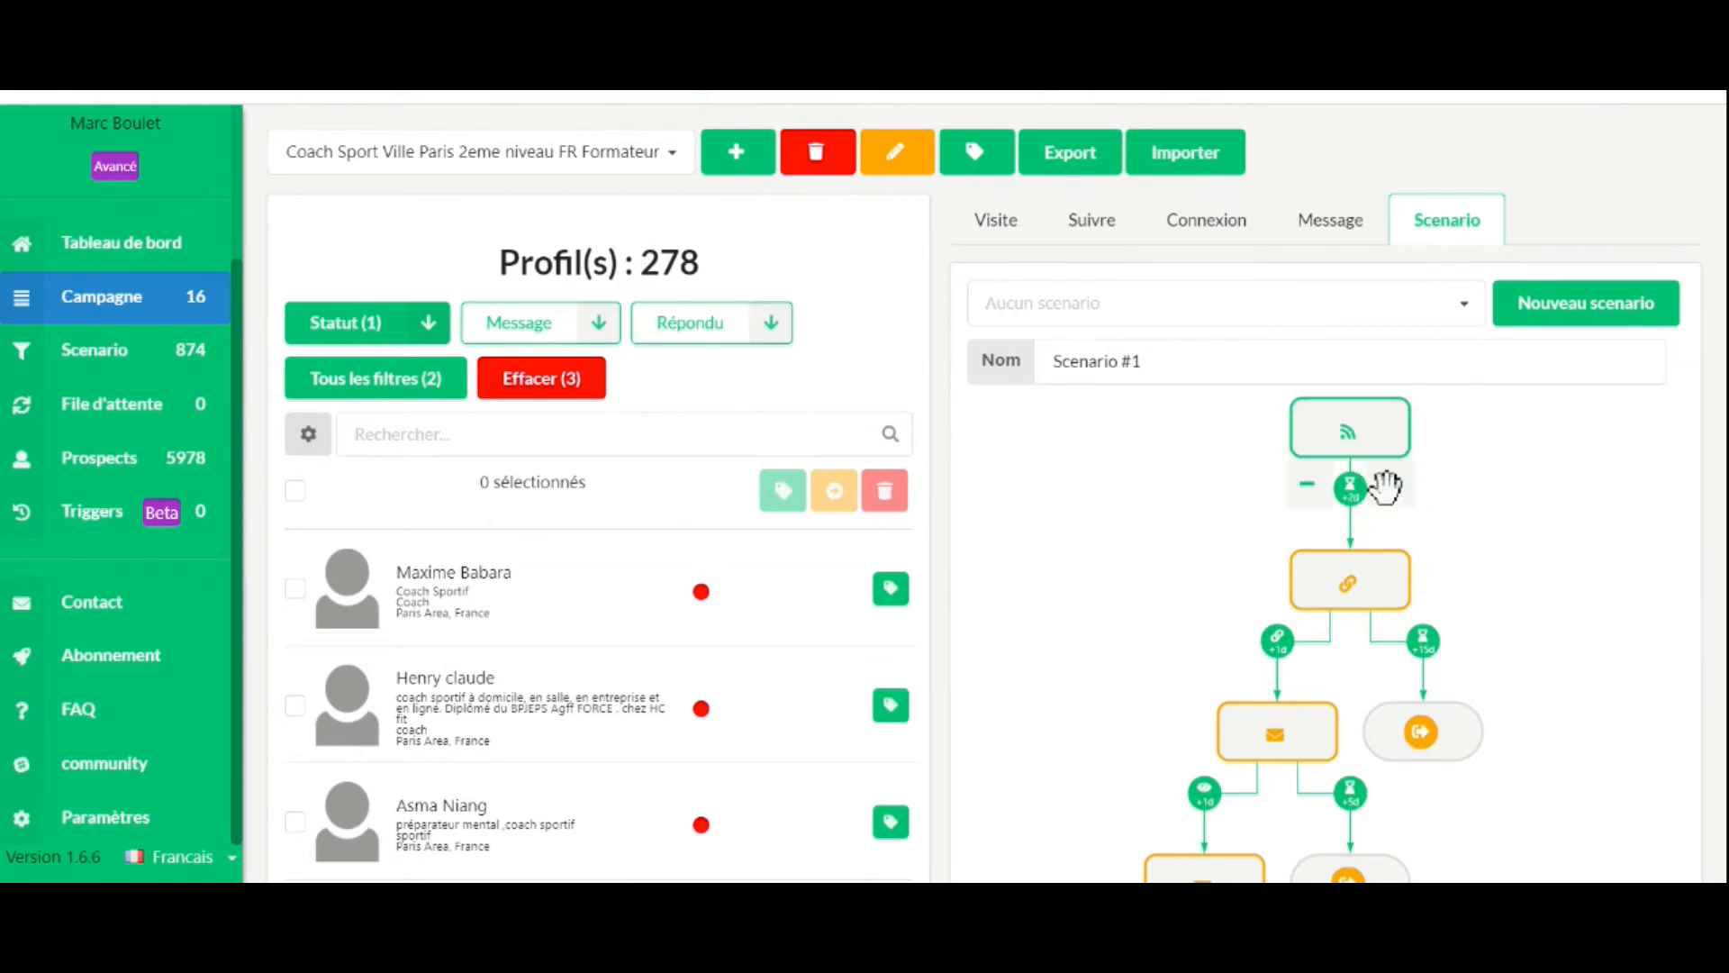
{"action": "left_click", "coordinate": [1385, 486]}
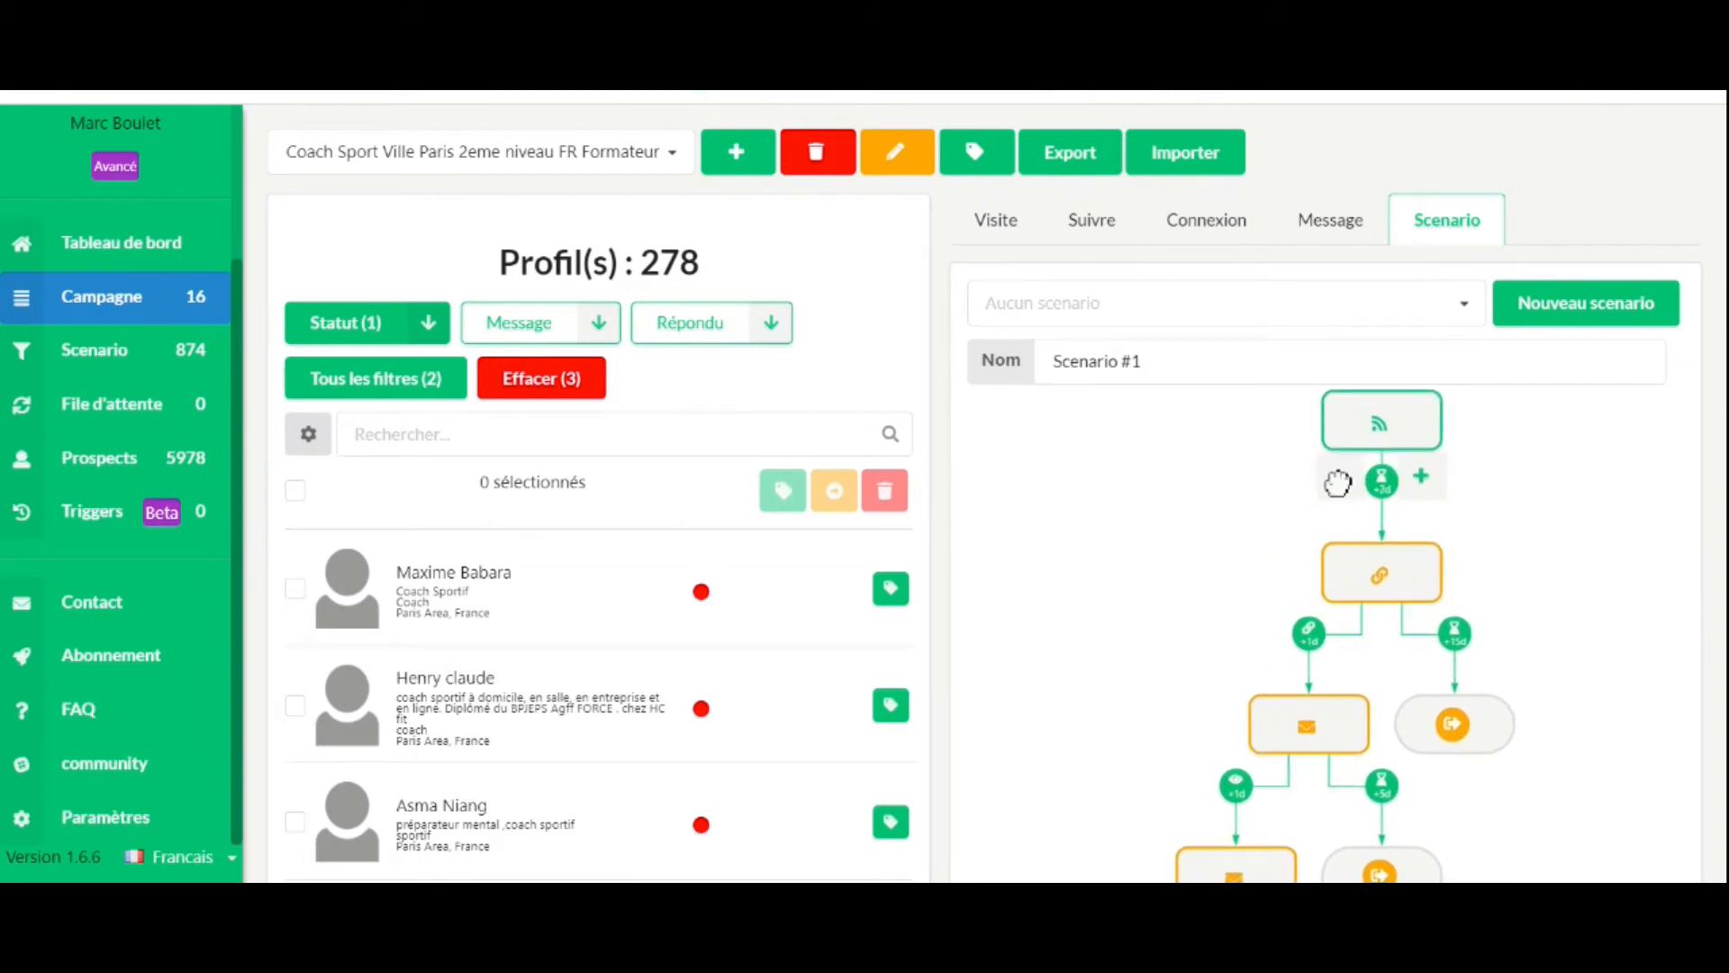
{"action": "left_click_drag", "start_coordinate": [1338, 484], "coordinate": [1379, 466]}
{"action": "left_click_drag", "start_coordinate": [1219, 603], "coordinate": [1085, 630]}
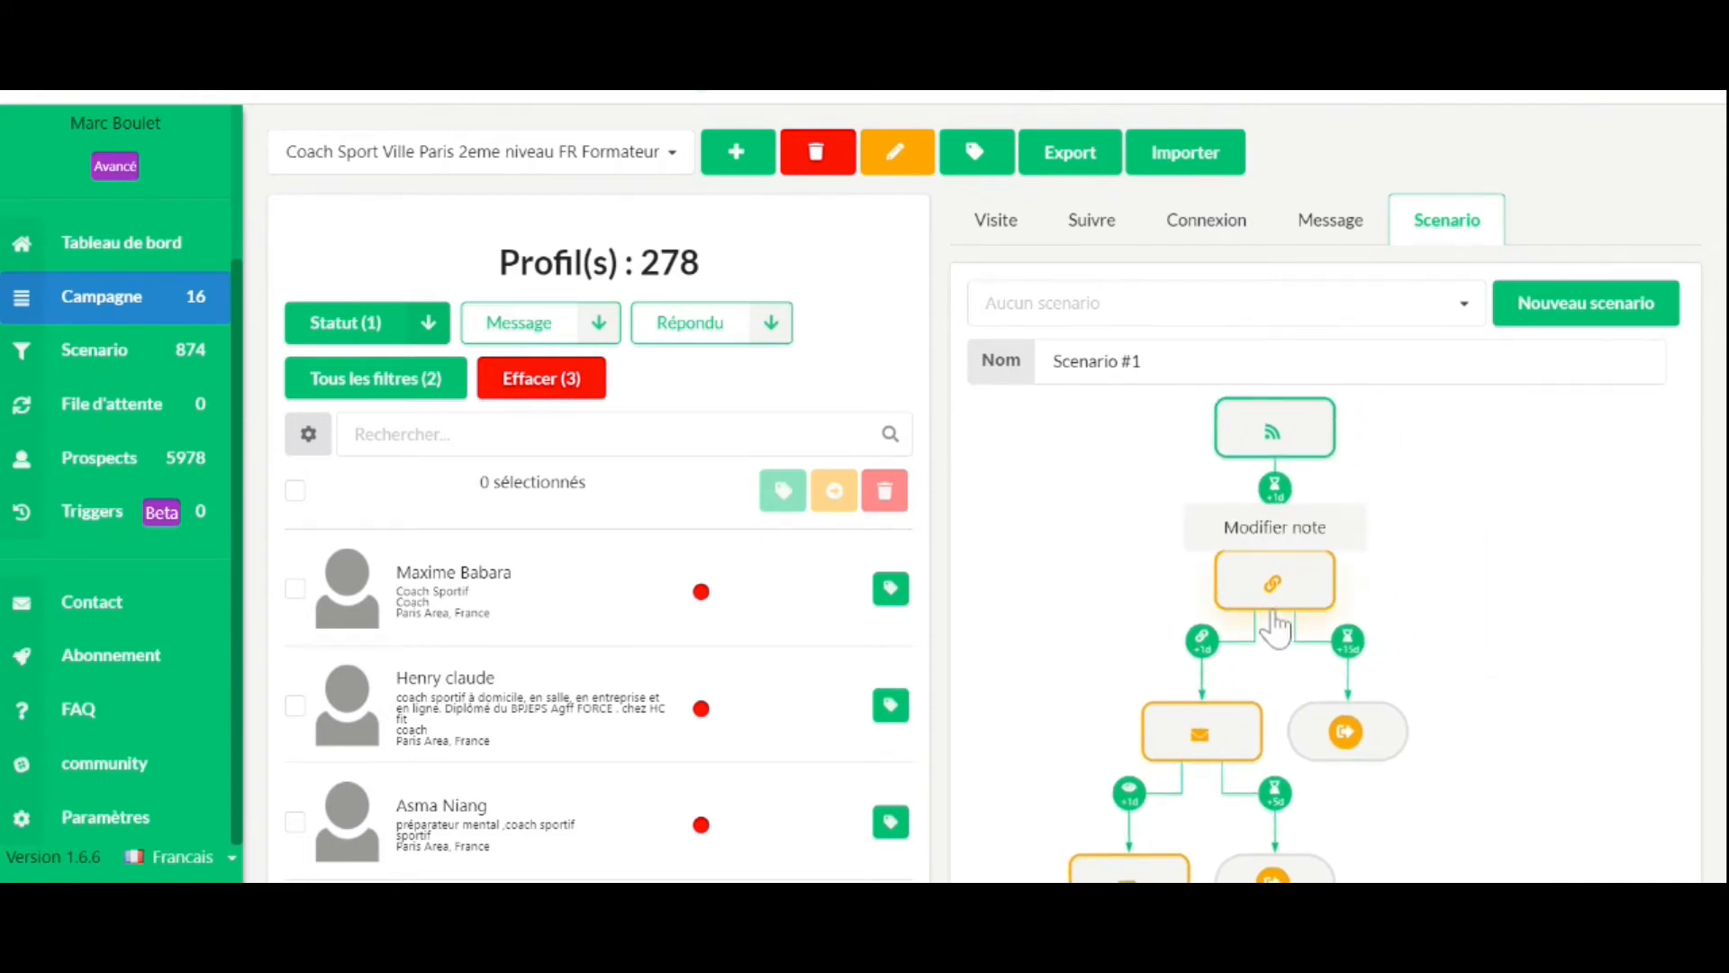
Begin the connection action's note with the greeting "Bonjour {{firstname}}", using the first-name variable, followed by a blank line
{"action": "left_click_drag", "start_coordinate": [1494, 591], "coordinate": [1563, 517]}
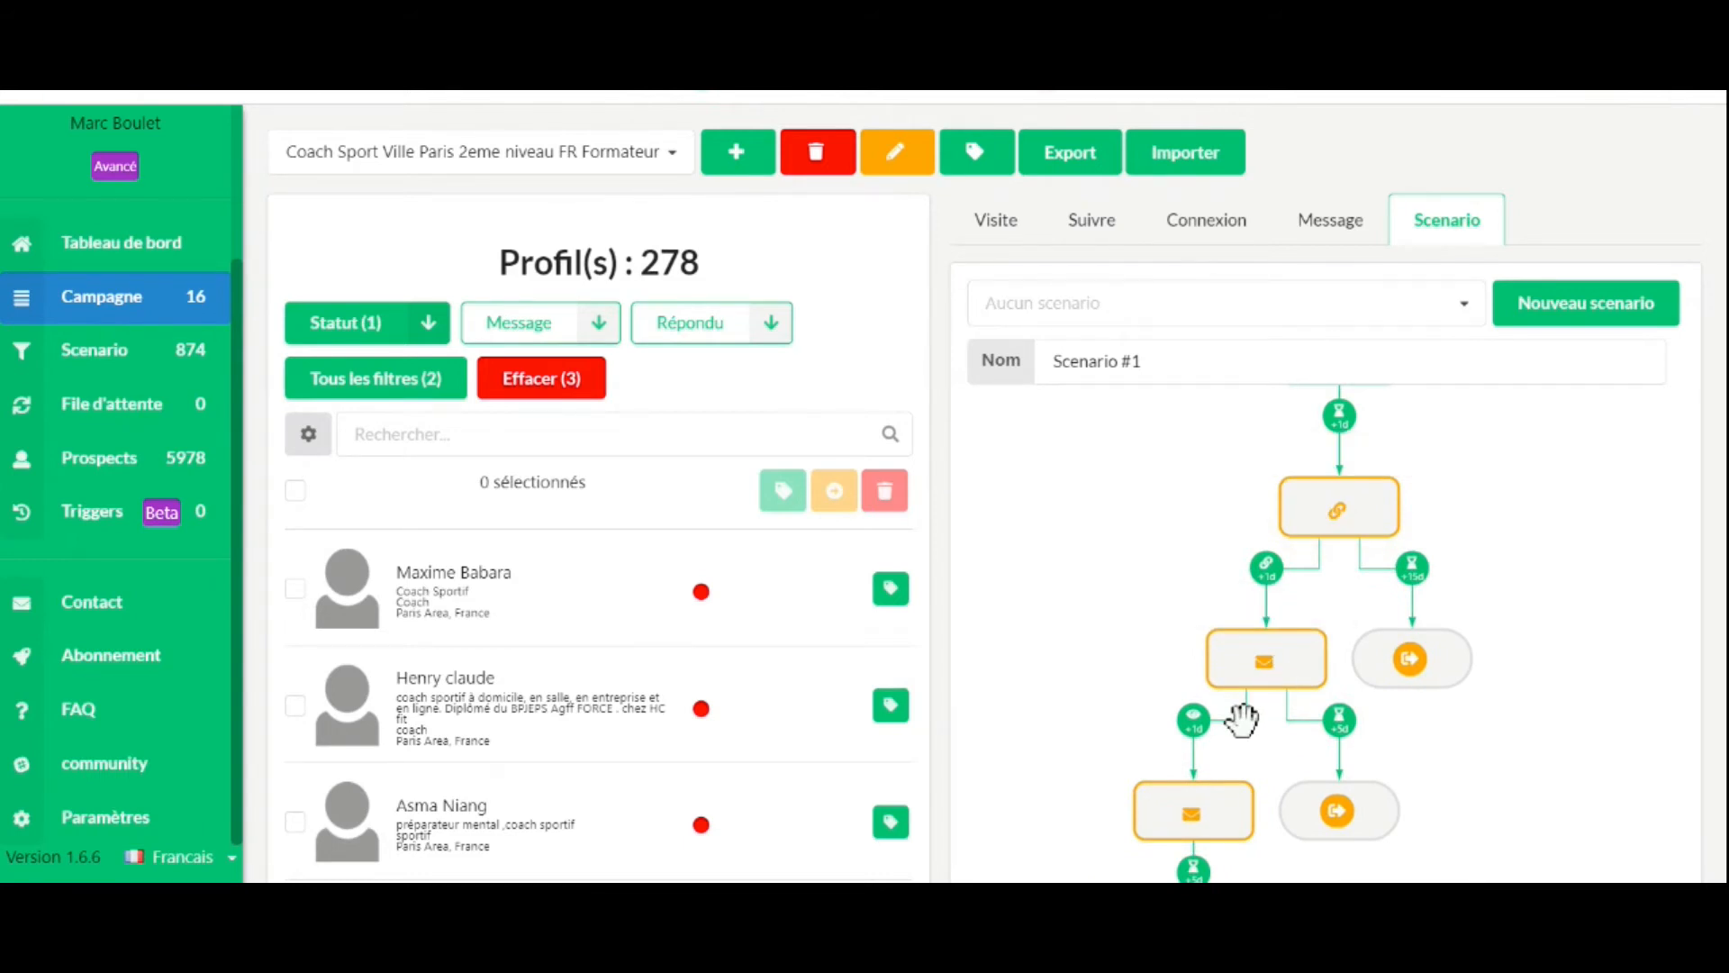
{"action": "left_click", "coordinate": [1375, 522]}
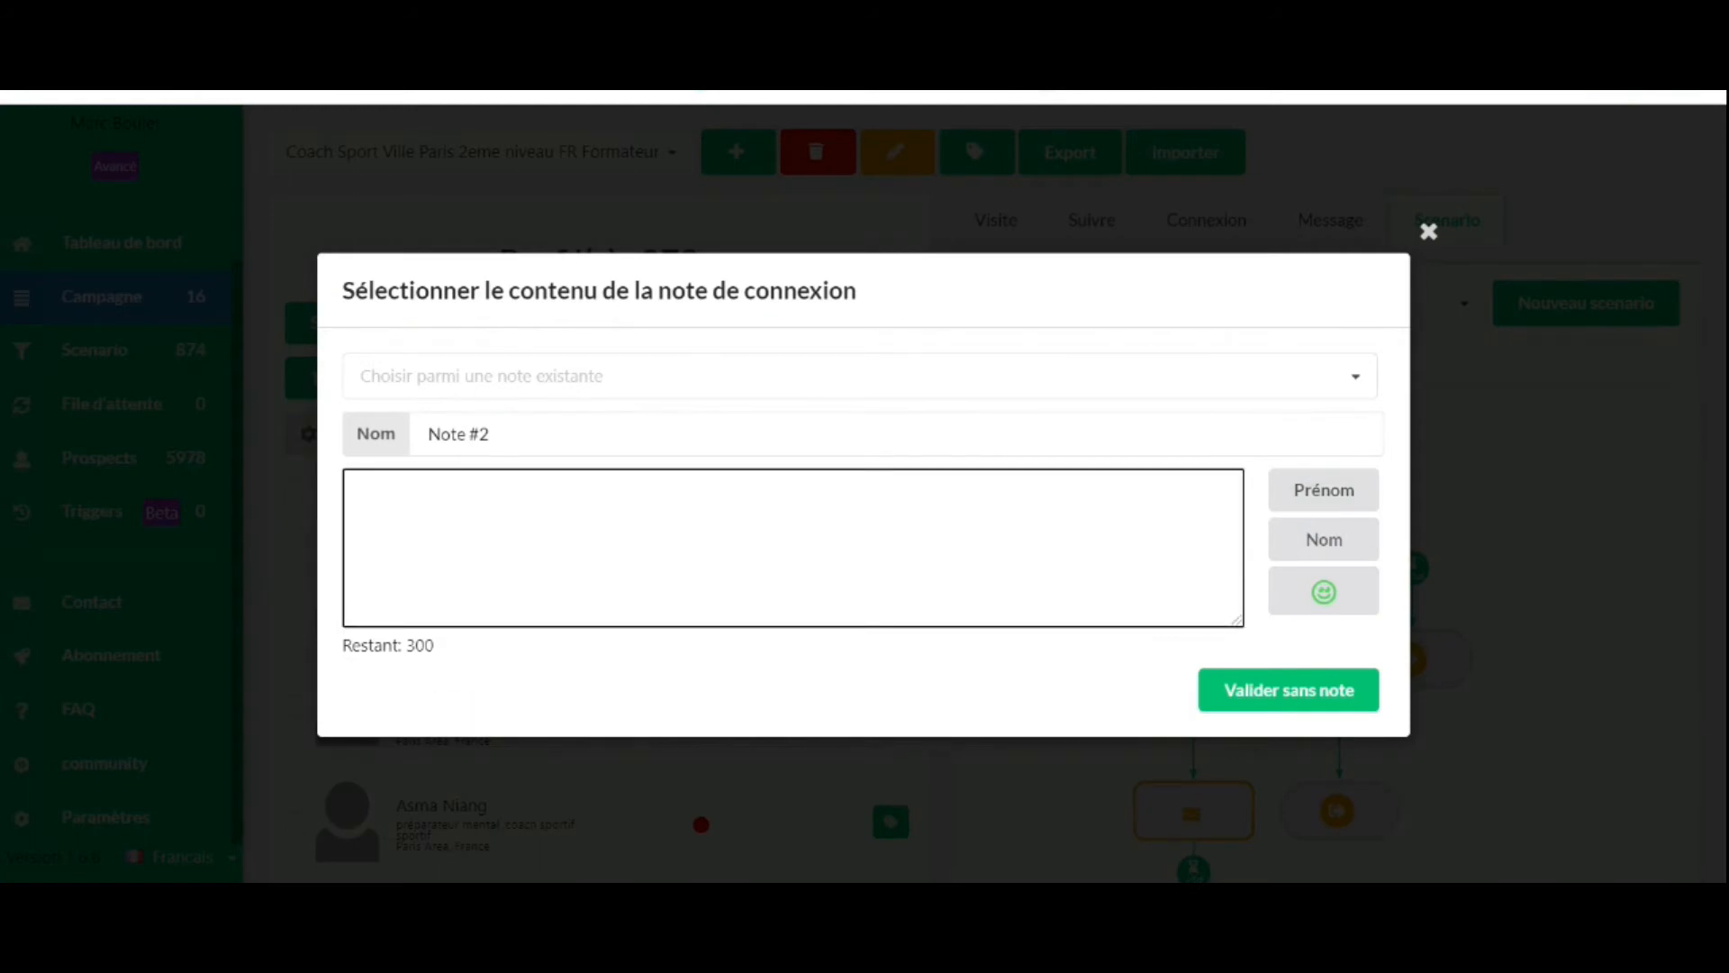
{"action": "type", "text": "Bonjour"}
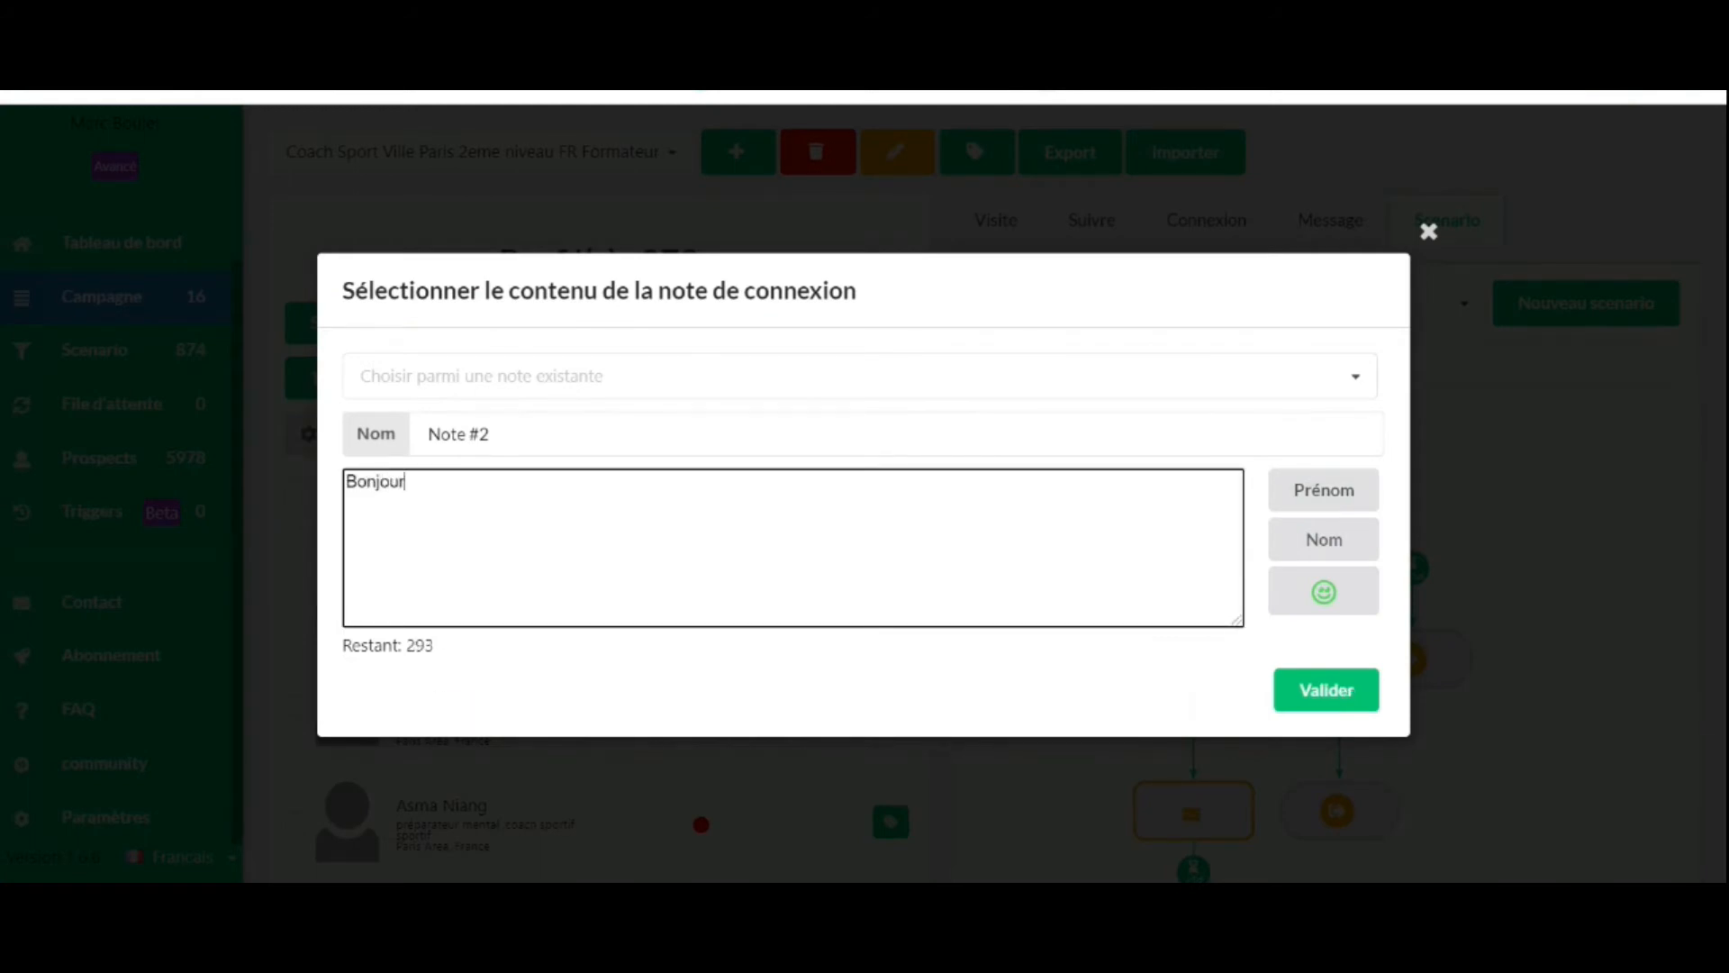
{"action": "left_click", "coordinate": [1296, 495]}
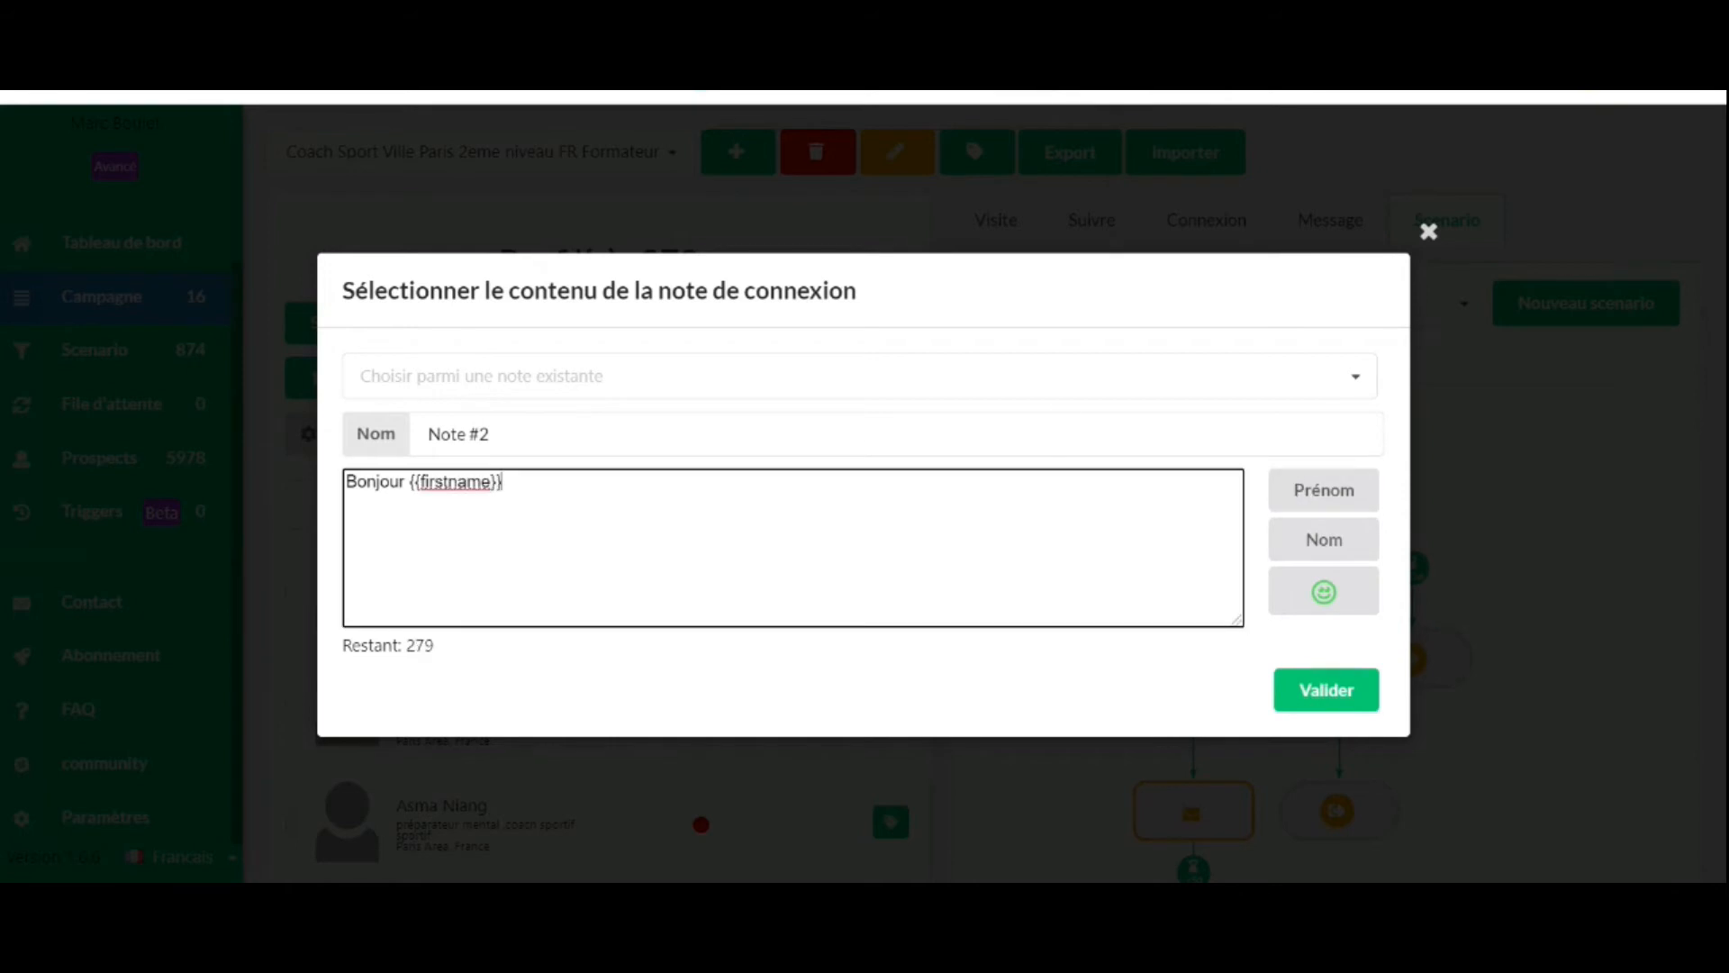
{"action": "key", "text": "Return"}
{"action": "key", "text": "Return"}
Add the line "La personne ait envie de se connecter avec vous," to the connection note, followed by a blank line
{"action": "type", "text": "La personne ait envie de se conne"}
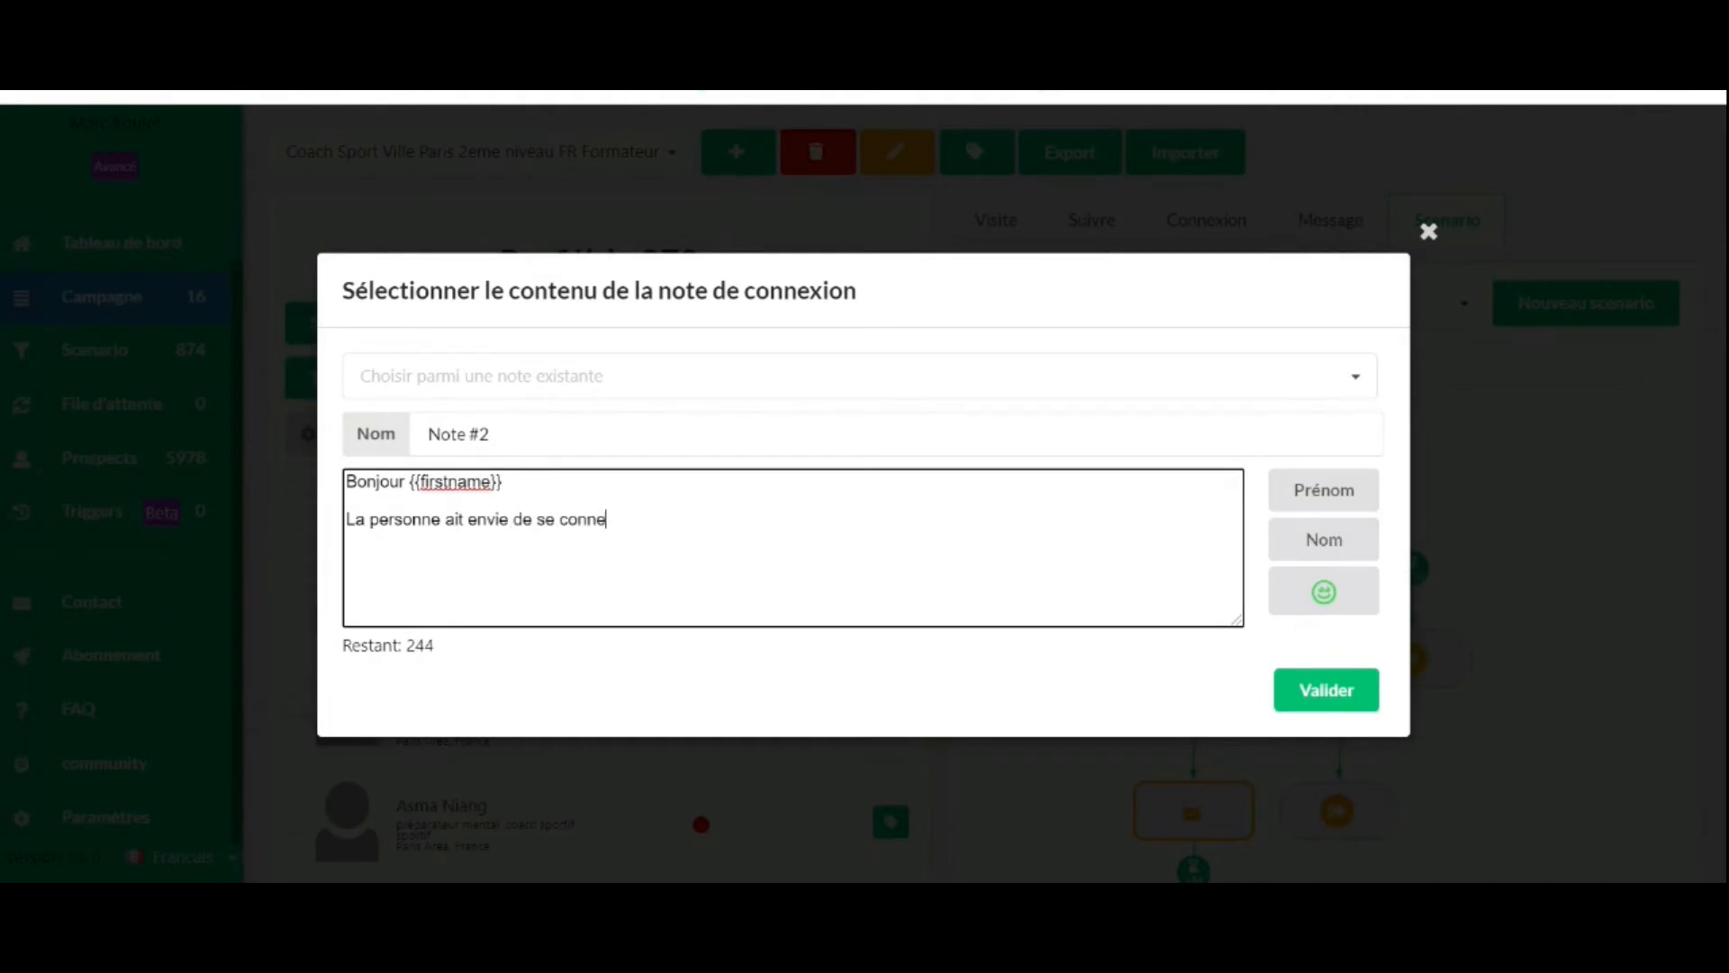
{"action": "type", "text": "cter avou"}
{"action": "key", "text": "BackSpace"}
{"action": "key", "text": "BackSpace"}
{"action": "type", "text": "ec vous, mais"}
{"action": "key", "text": "BackSpace"}
{"action": "key", "text": "BackSpace"}
{"action": "key", "text": "BackSpace"}
{"action": "key", "text": "BackSpace"}
{"action": "key", "text": "Return"}
{"action": "key", "text": "Return"}
Complete the connection note with "Mais" and "Qu'elle n'ait pas envie de vous répondre !" on separate lines, and validate it
{"action": "type", "text": "Mais"}
{"action": "key", "text": "Return"}
{"action": "key", "text": "Return"}
{"action": "type", "text": "Que"}
{"action": "key", "text": "BackSpace"}
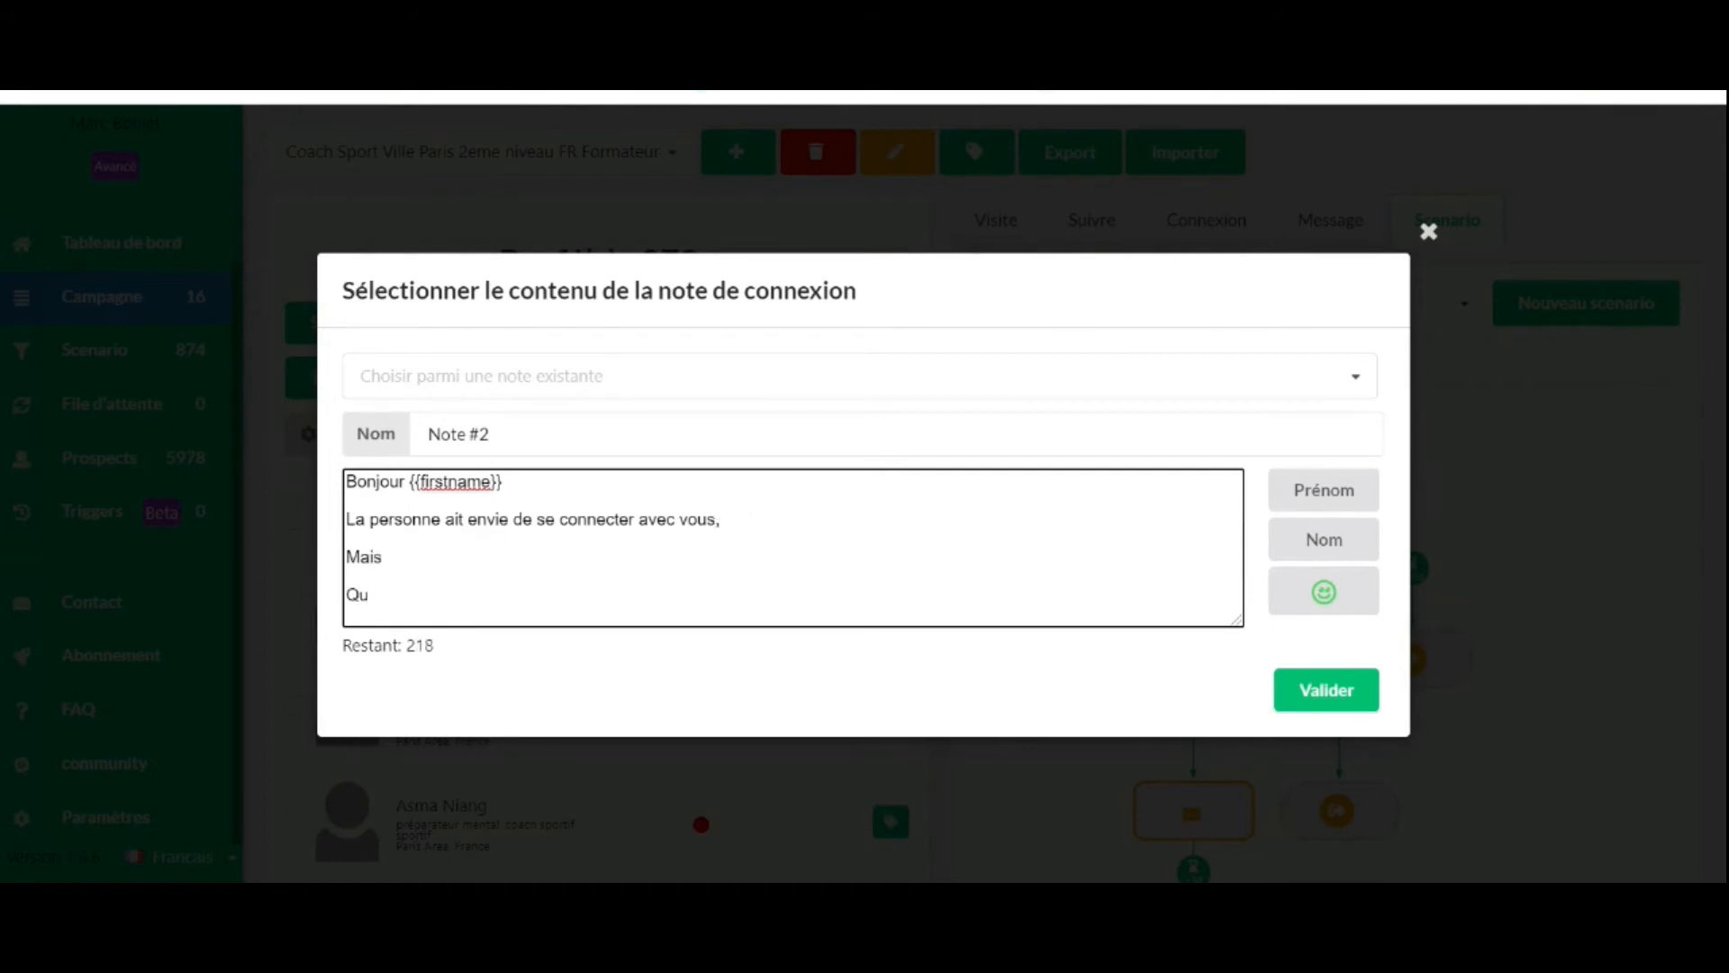
{"action": "type", "text": "'elle n'ait pas envie"}
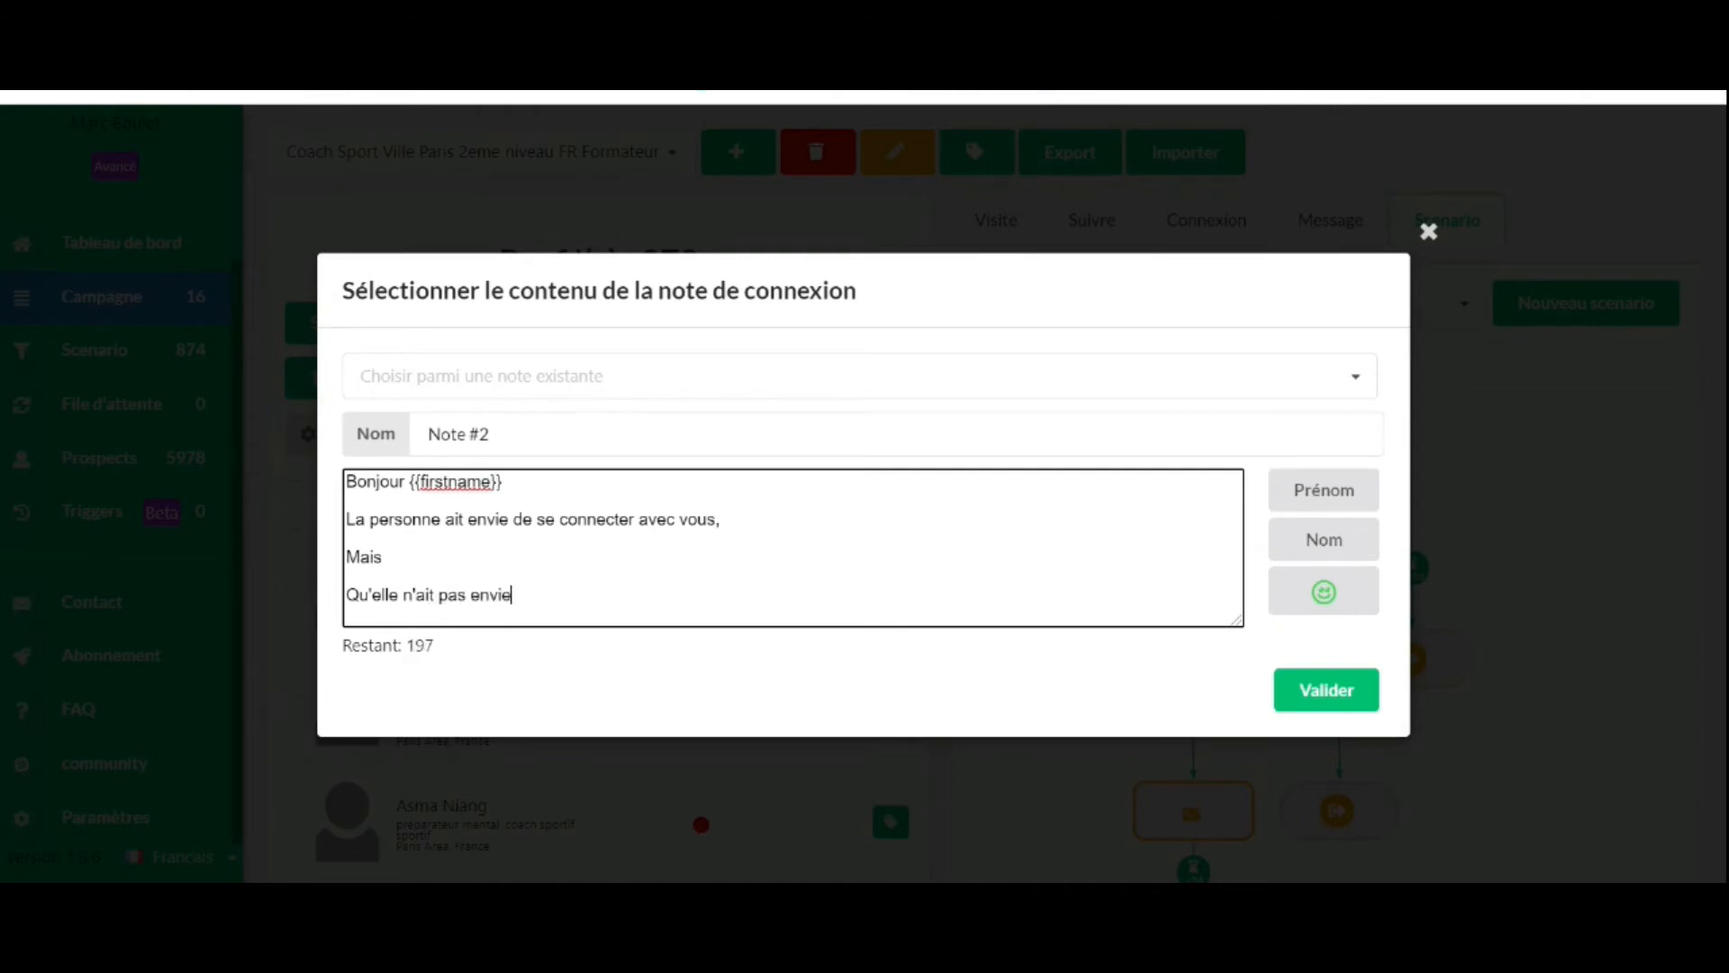
{"action": "type", "text": " de vous répondre !"}
{"action": "key", "text": "Return"}
{"action": "key", "text": "Return"}
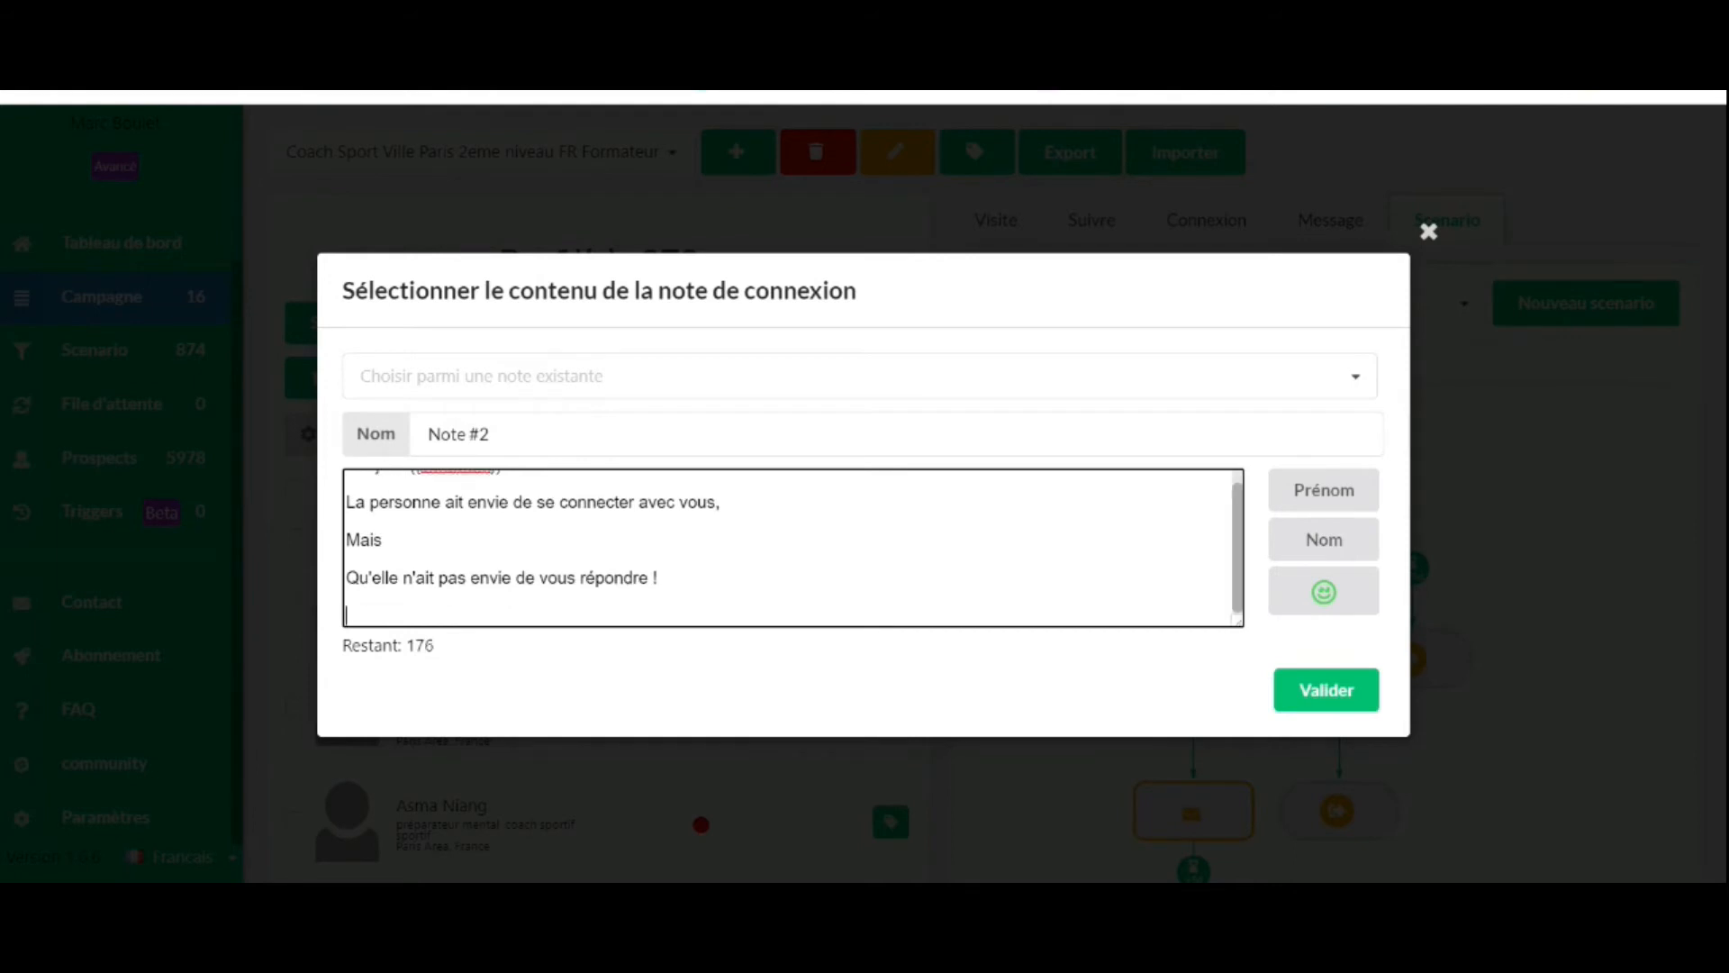
{"action": "scroll", "coordinate": [787, 547], "scroll_direction": "up", "scroll_amount": 2}
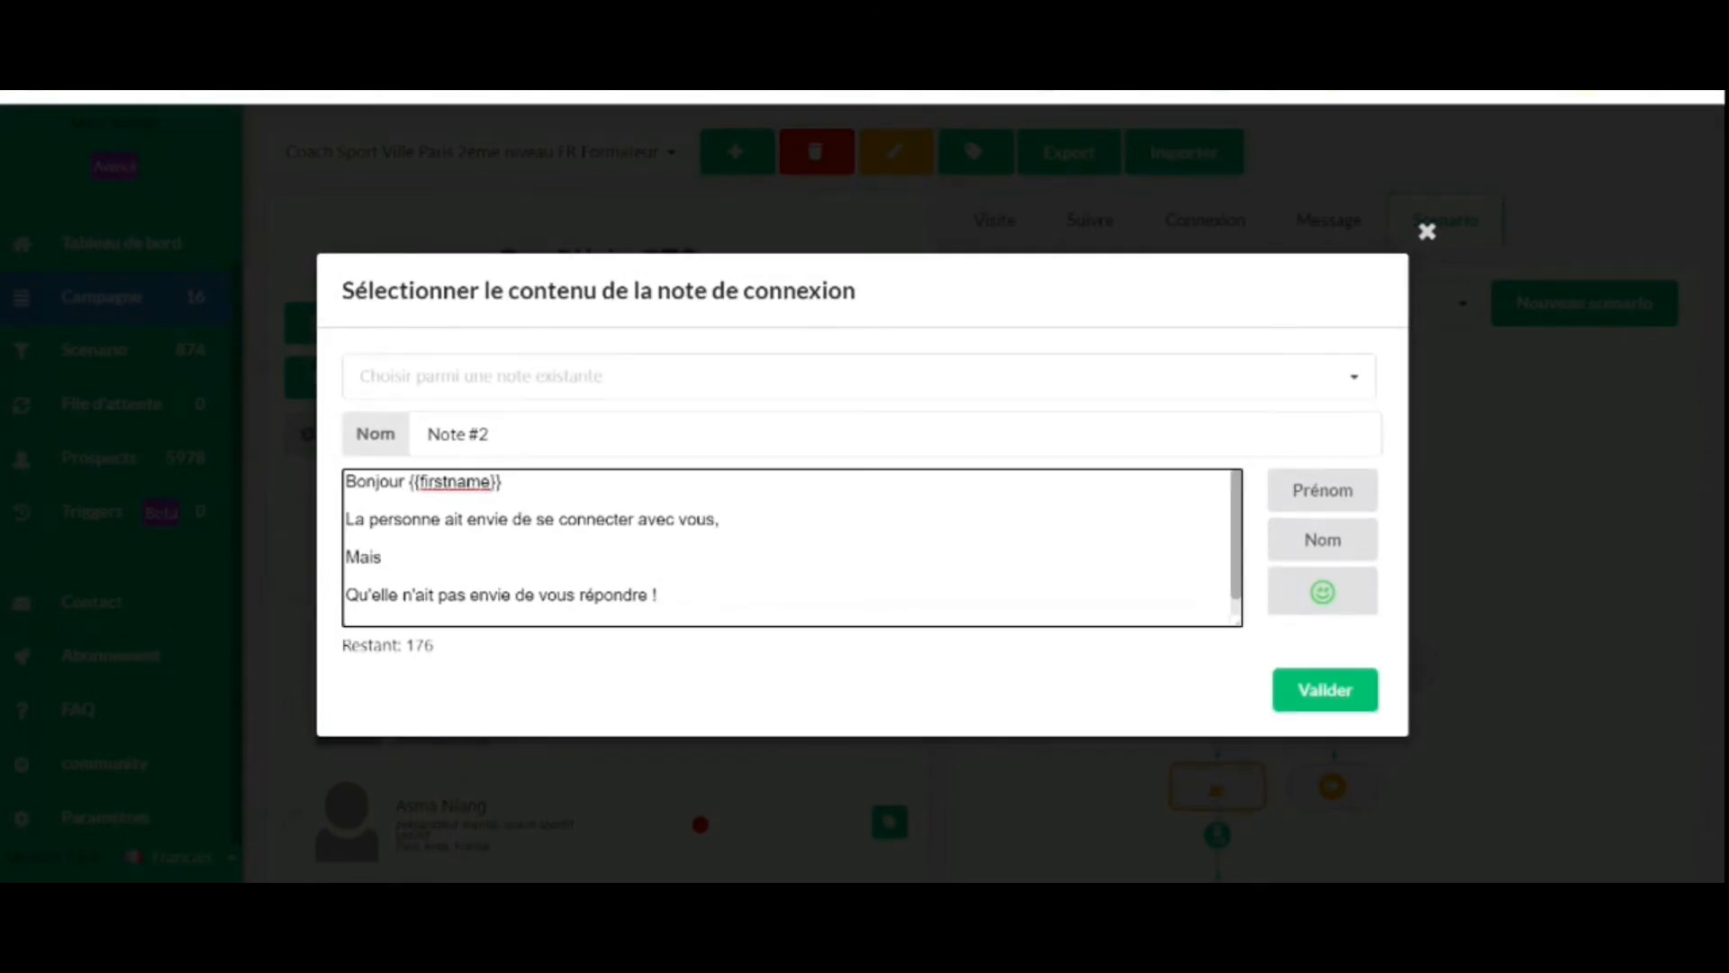
{"action": "left_click", "coordinate": [1305, 703]}
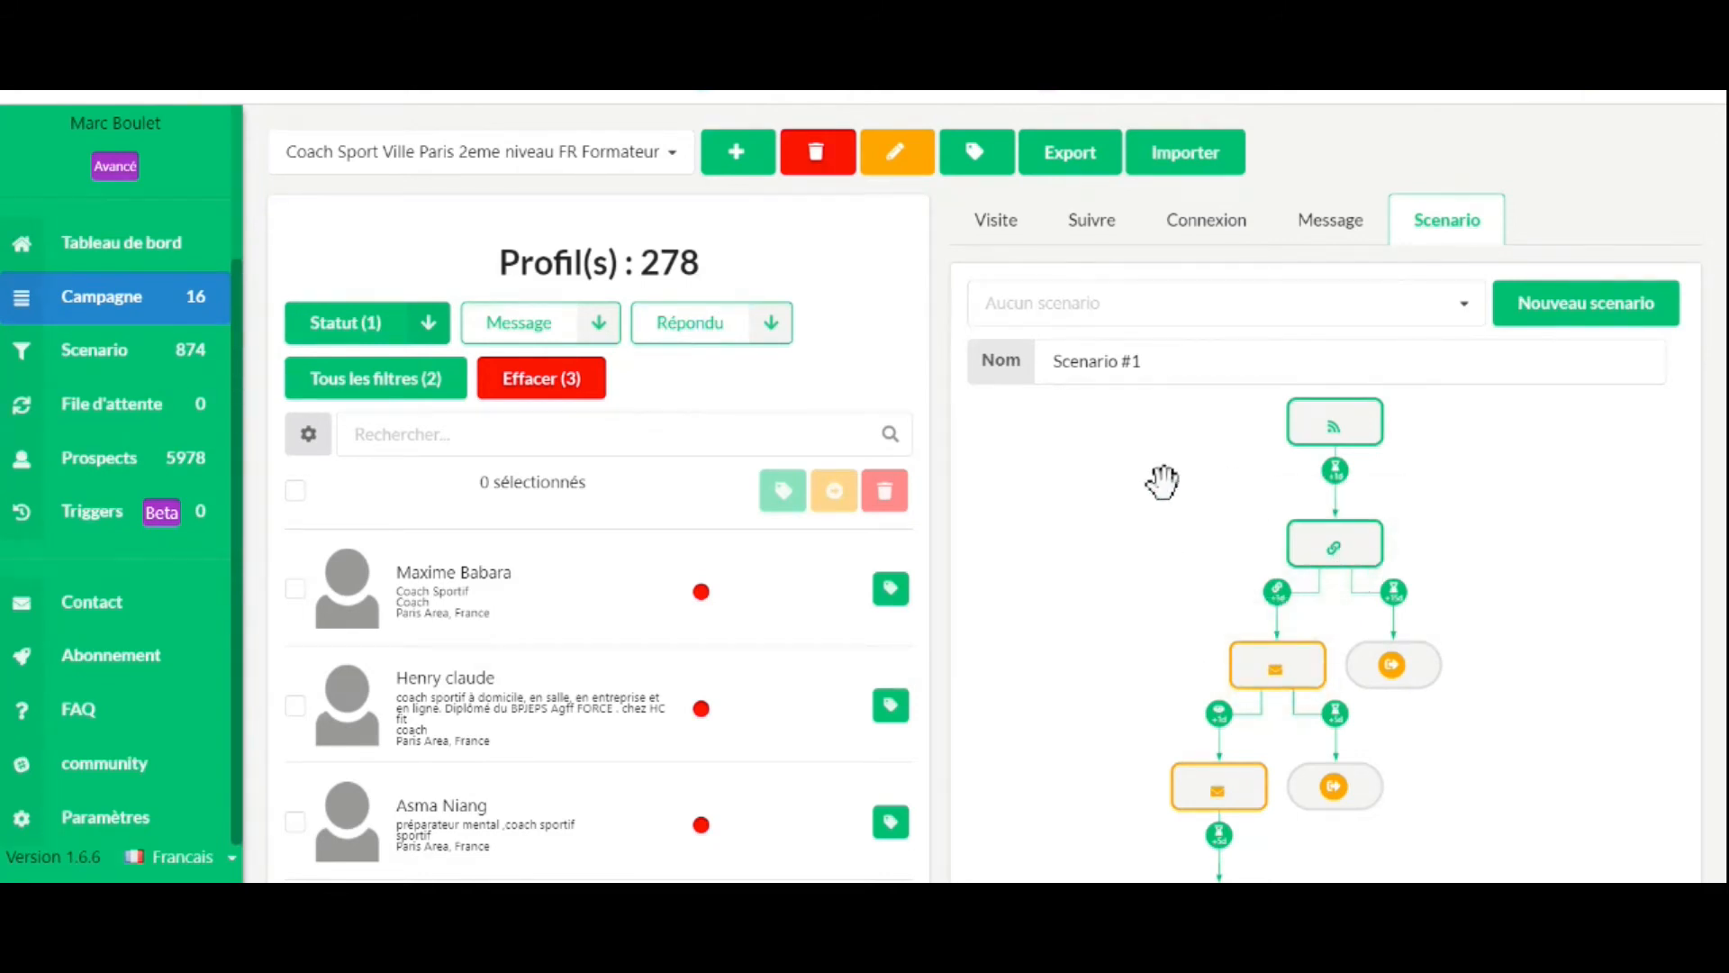
Open the content of the scenario's first message action for editing
{"action": "left_click", "coordinate": [1283, 678]}
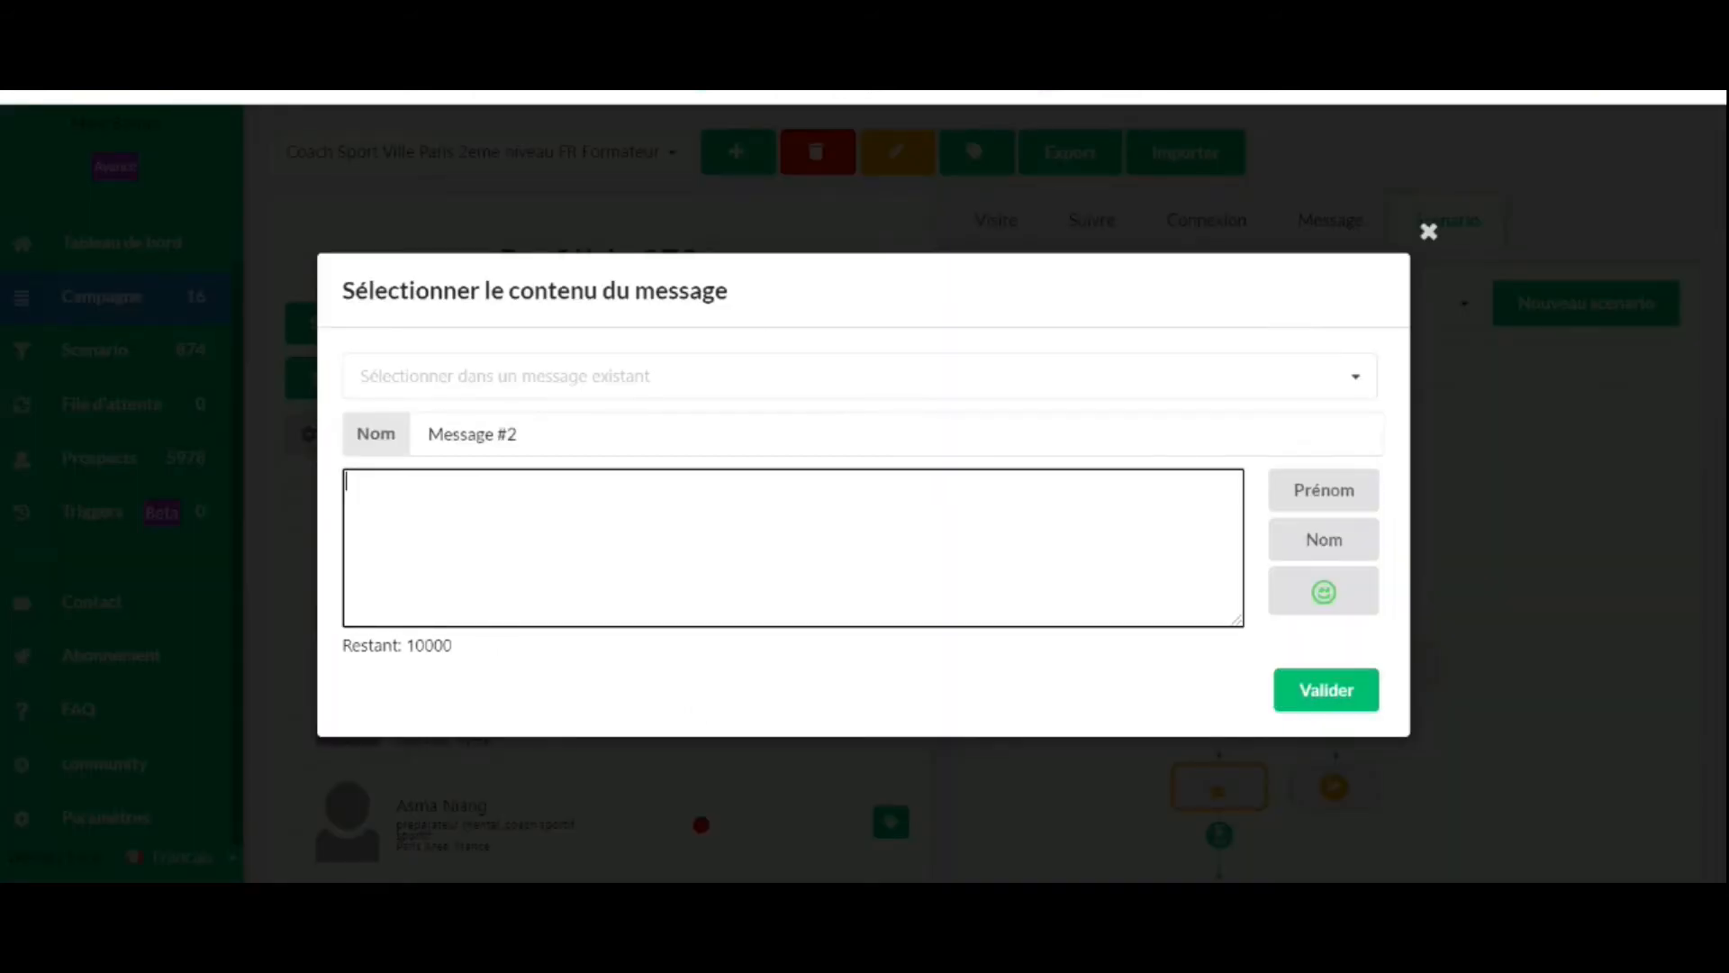
{"action": "type", "text": "Bonjour"}
{"action": "left_click", "coordinate": [1325, 495]}
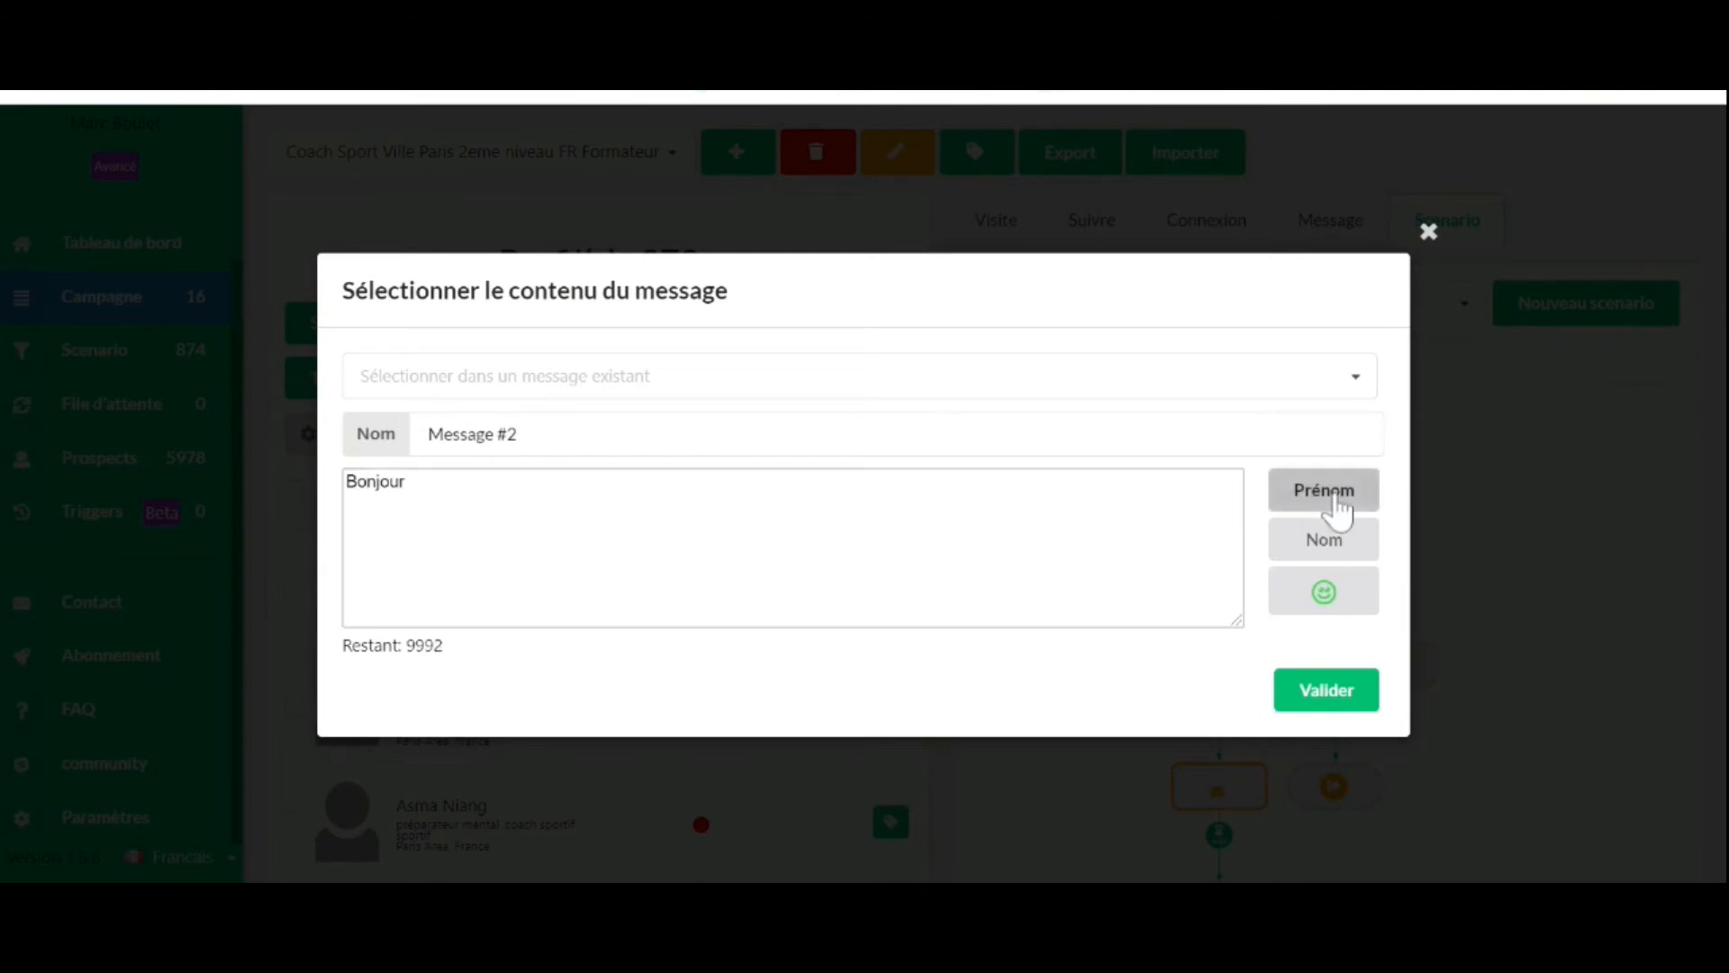
{"action": "key", "text": "ctrl+a"}
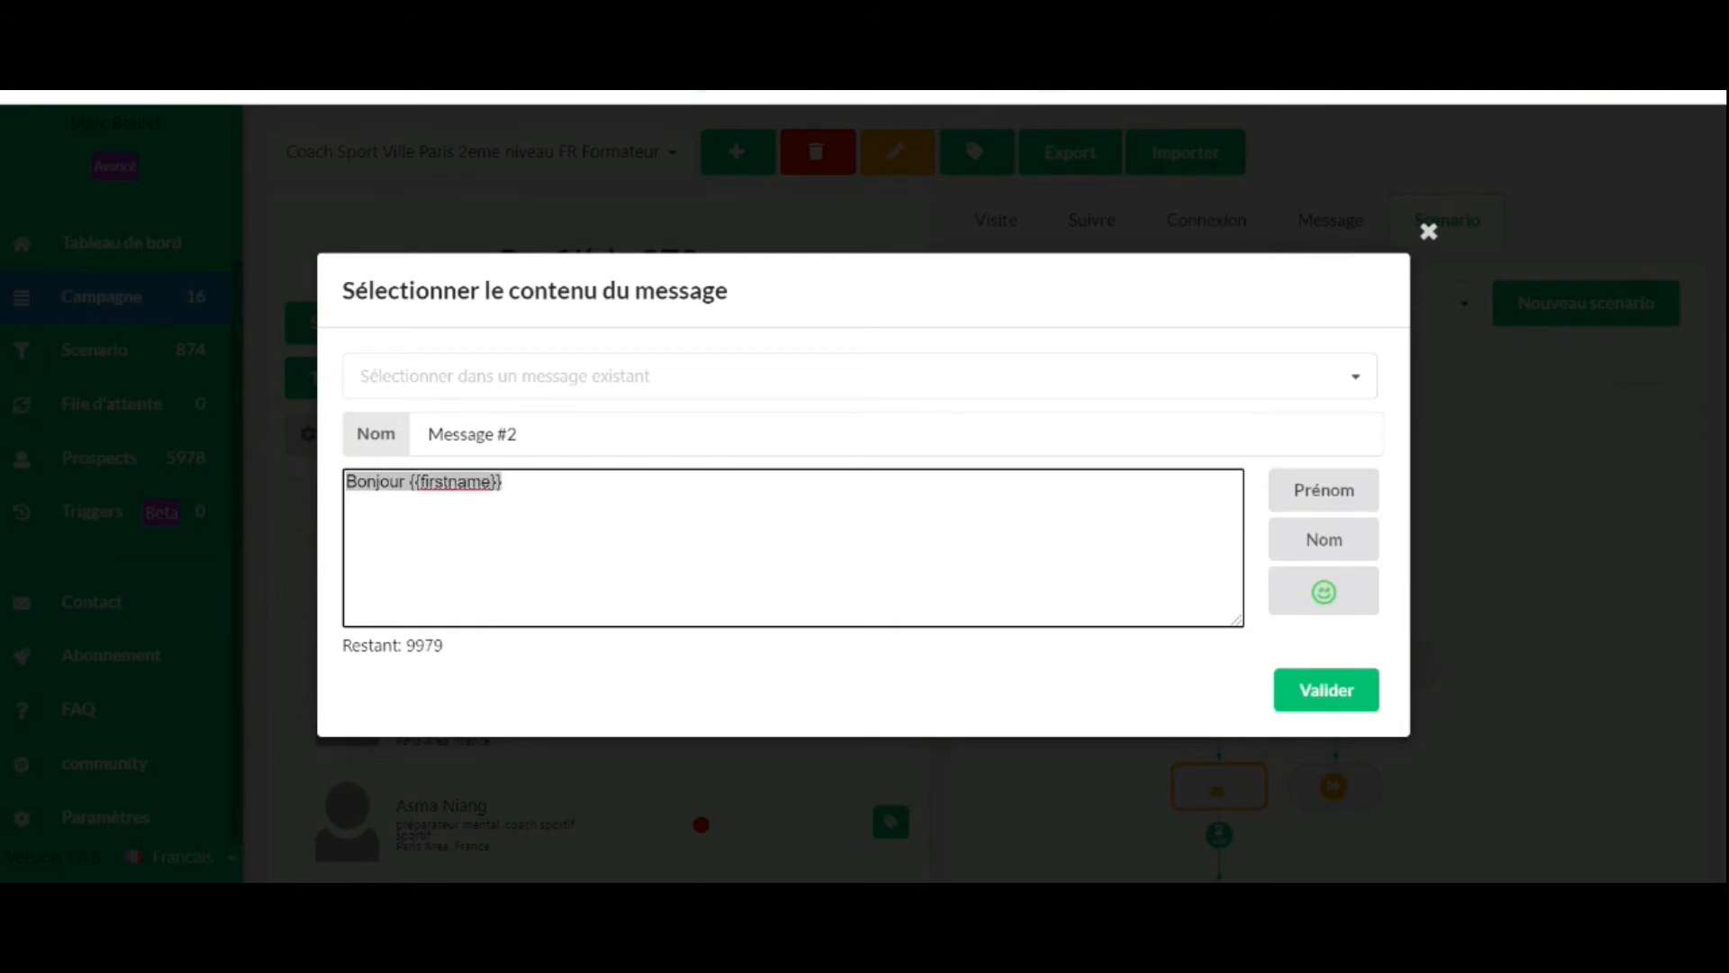
{"action": "key", "text": "BackSpace"}
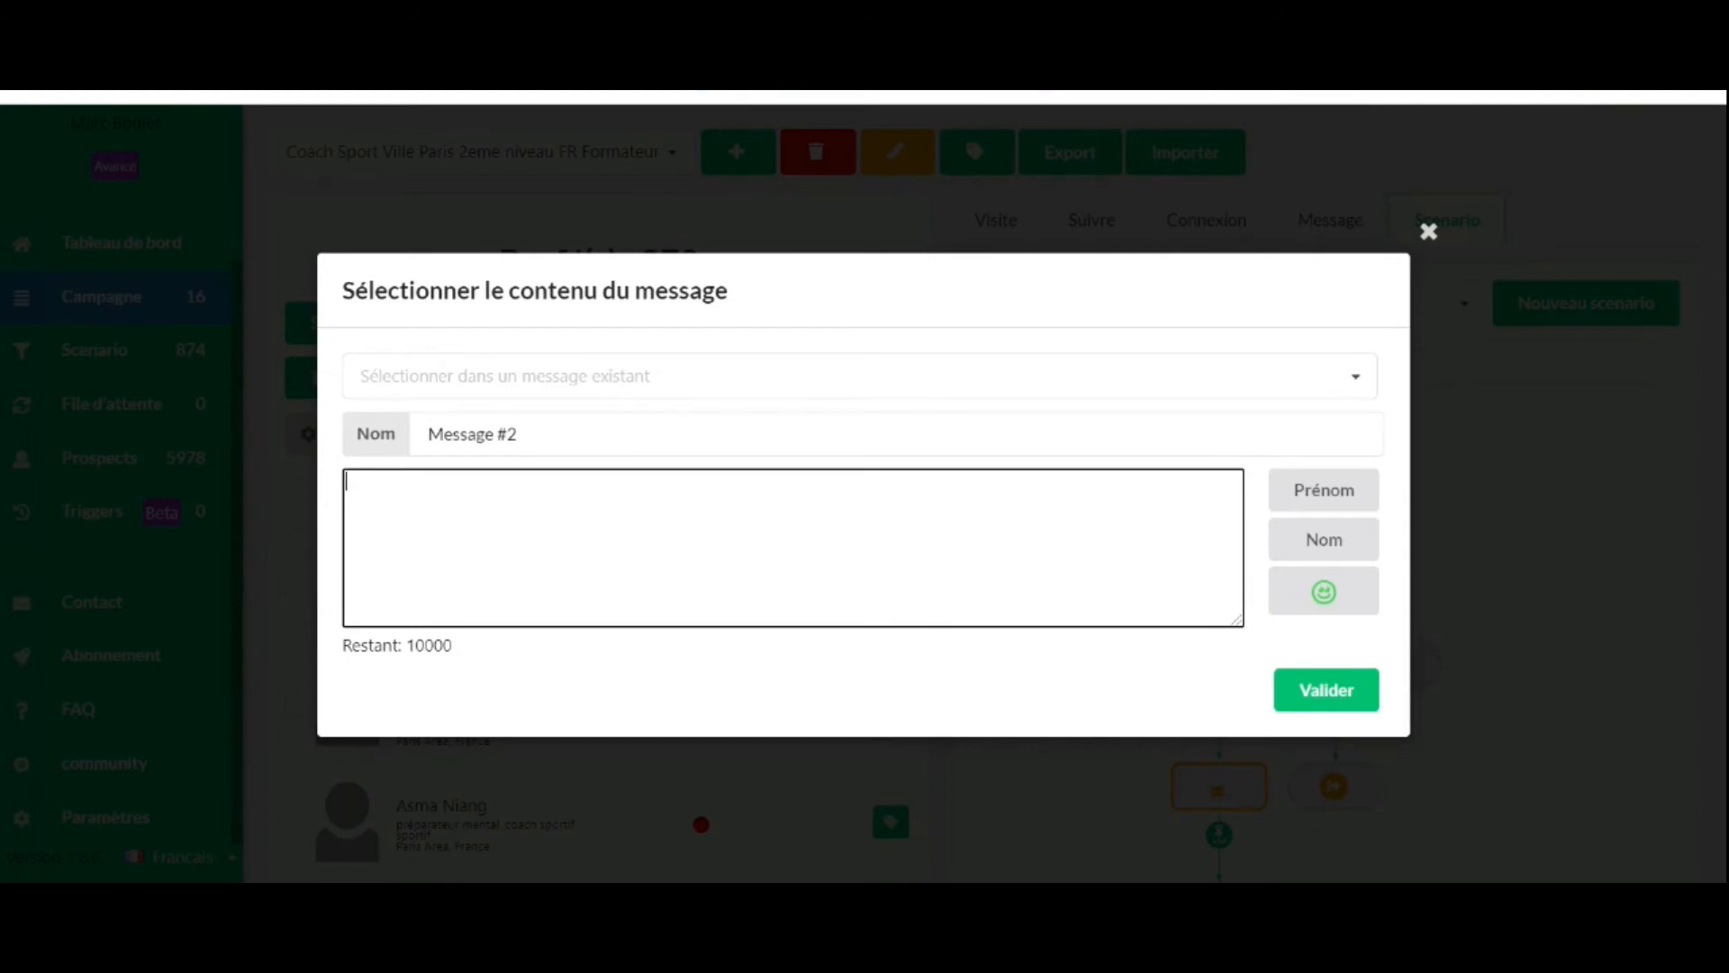
Write the first message's opening line "En 2020 j'ai rencontré plus d'une centaine de coachs sportifs comme vous sur Paris."
{"action": "type", "text": "En 2020 j'ai re"}
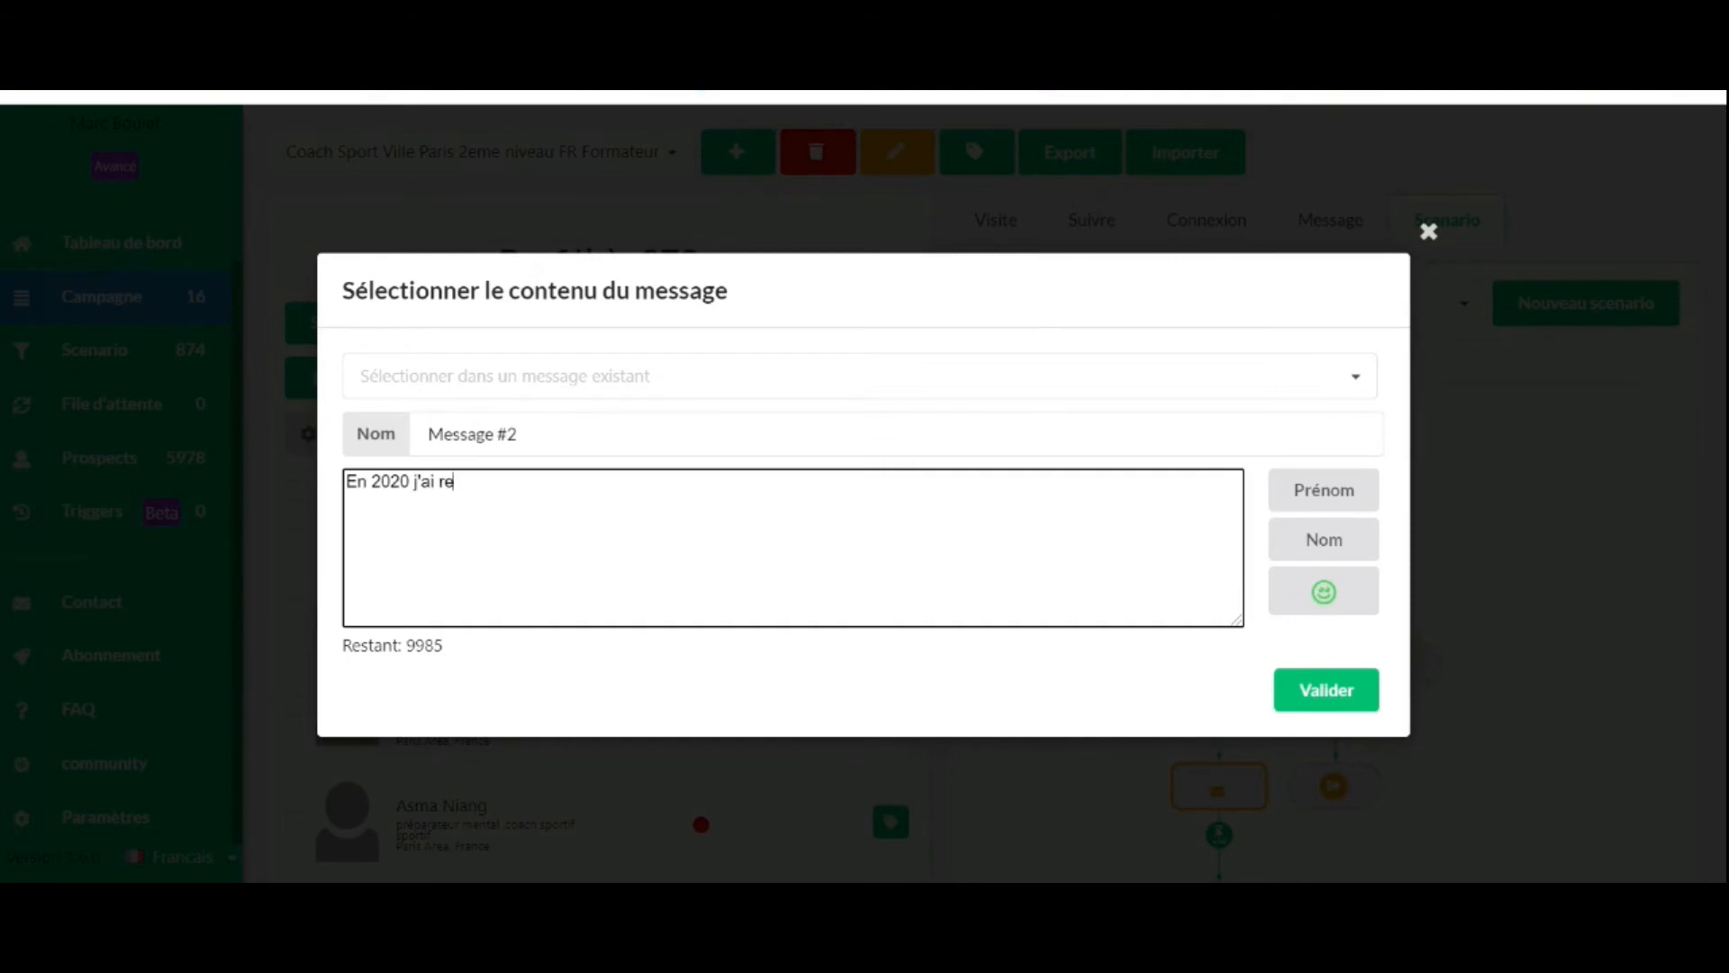
{"action": "type", "text": "ncontré plus d'une centaine de soc"}
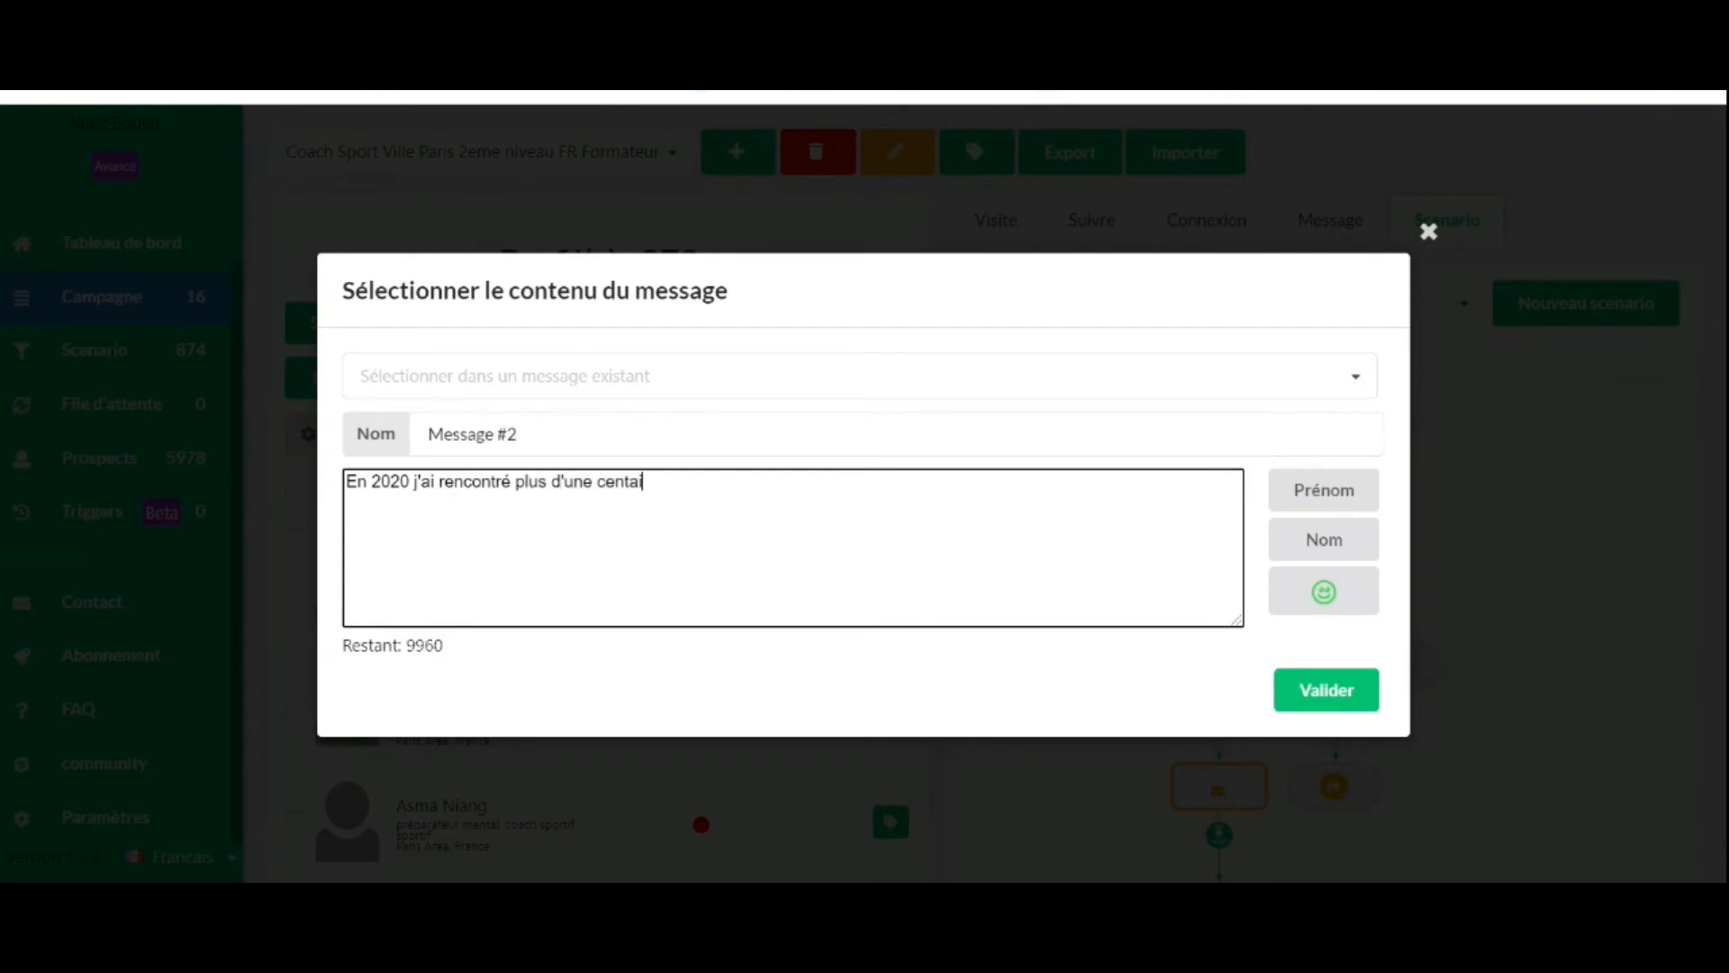
{"action": "key", "text": "BackSpace"}
{"action": "key", "text": "BackSpace"}
{"action": "key", "text": "BackSpace"}
{"action": "type", "text": "coachs sportifs comme vous."}
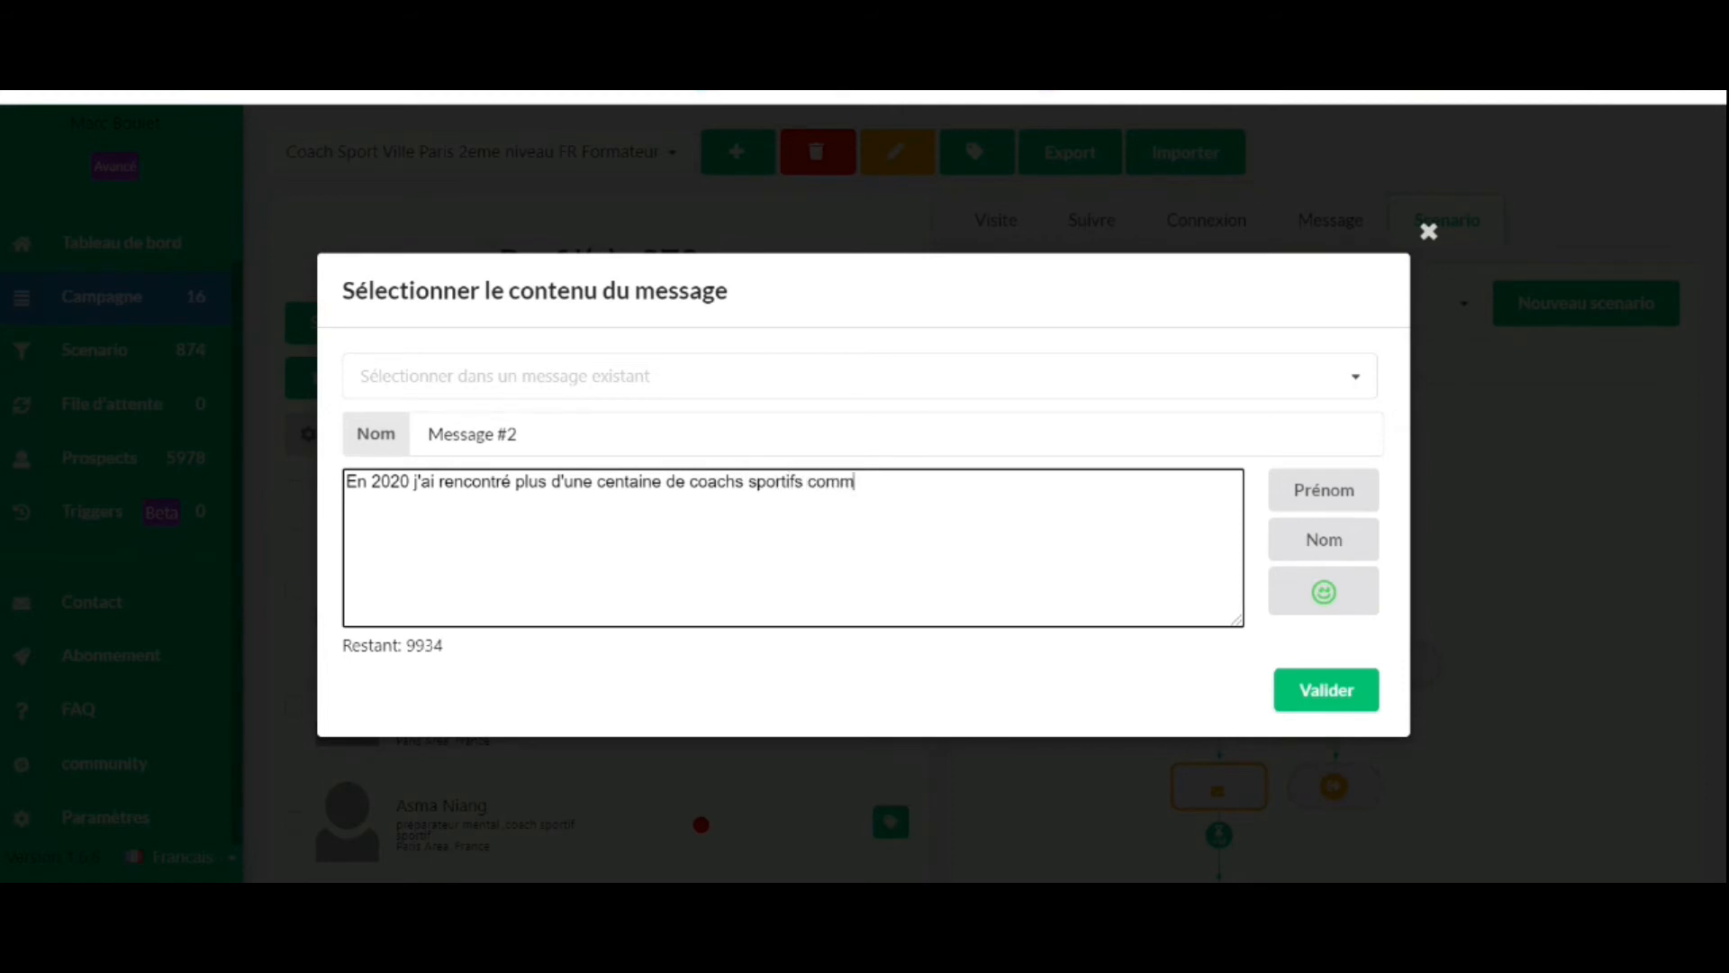
{"action": "key", "text": "Return"}
{"action": "key", "text": "BackSpace"}
{"action": "key", "text": "BackSpace"}
{"action": "type", "text": "sur Paris."}
{"action": "key", "text": "Return"}
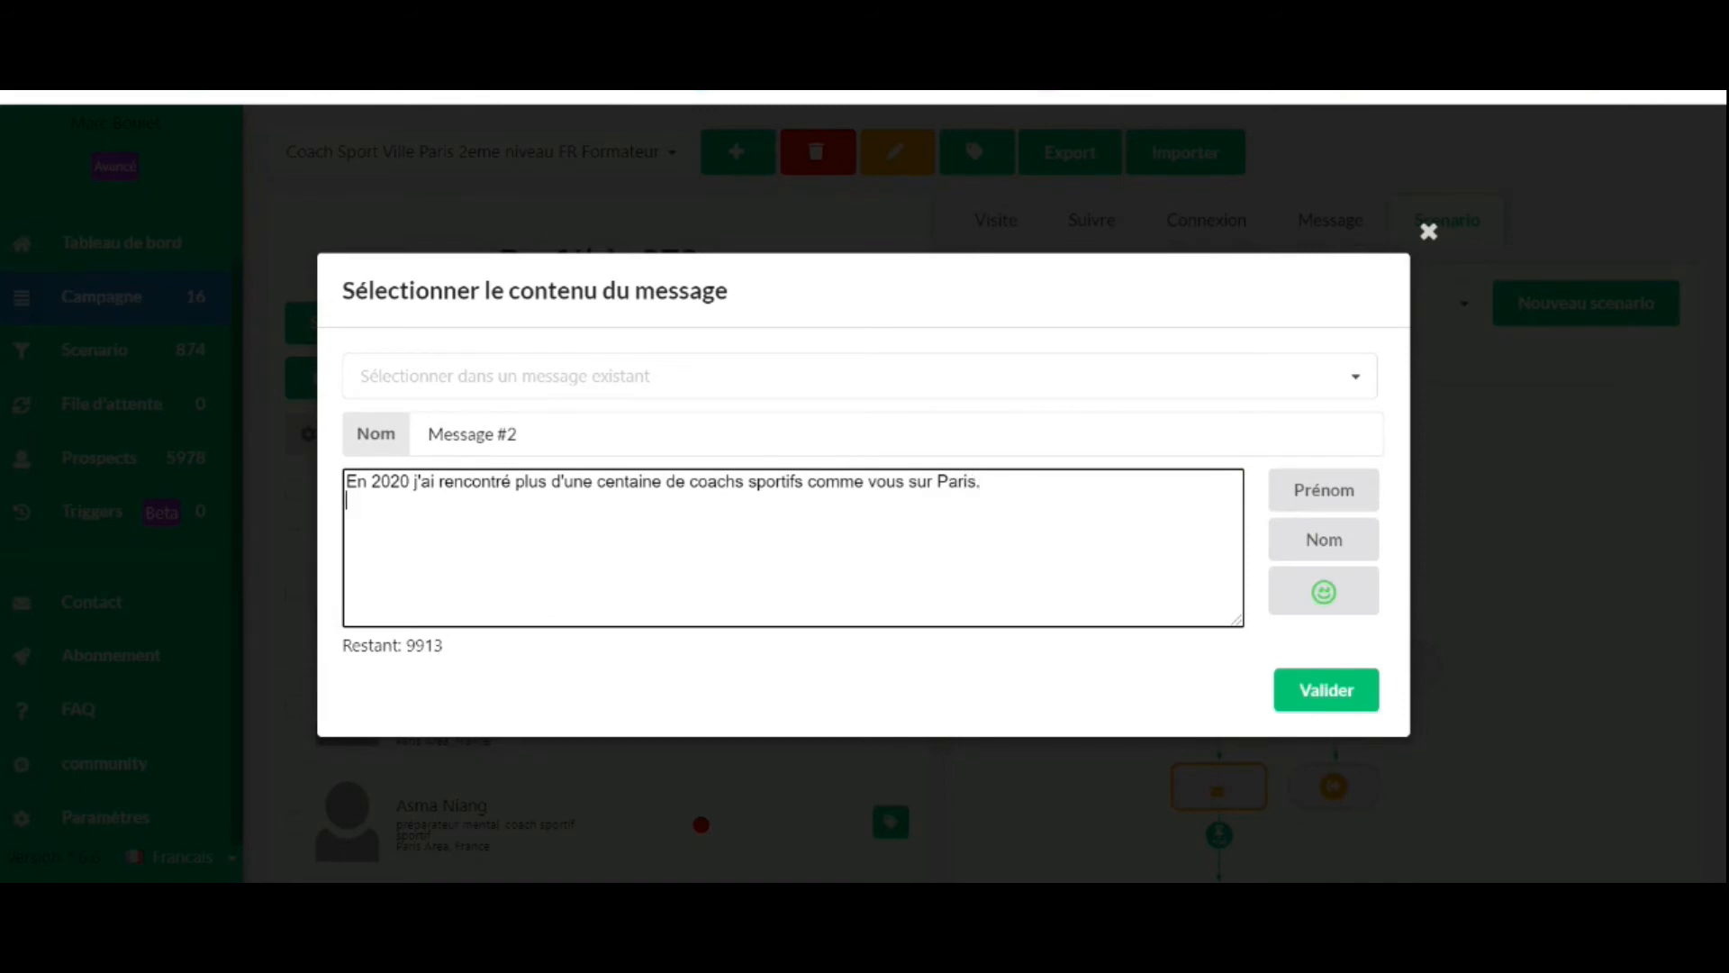
Start a new paragraph in the message with "Nous réunissons régulièrement à travers des conférences en ligne, ou nous"
{"action": "type", "text": "Nous réunissons réguli_rem"}
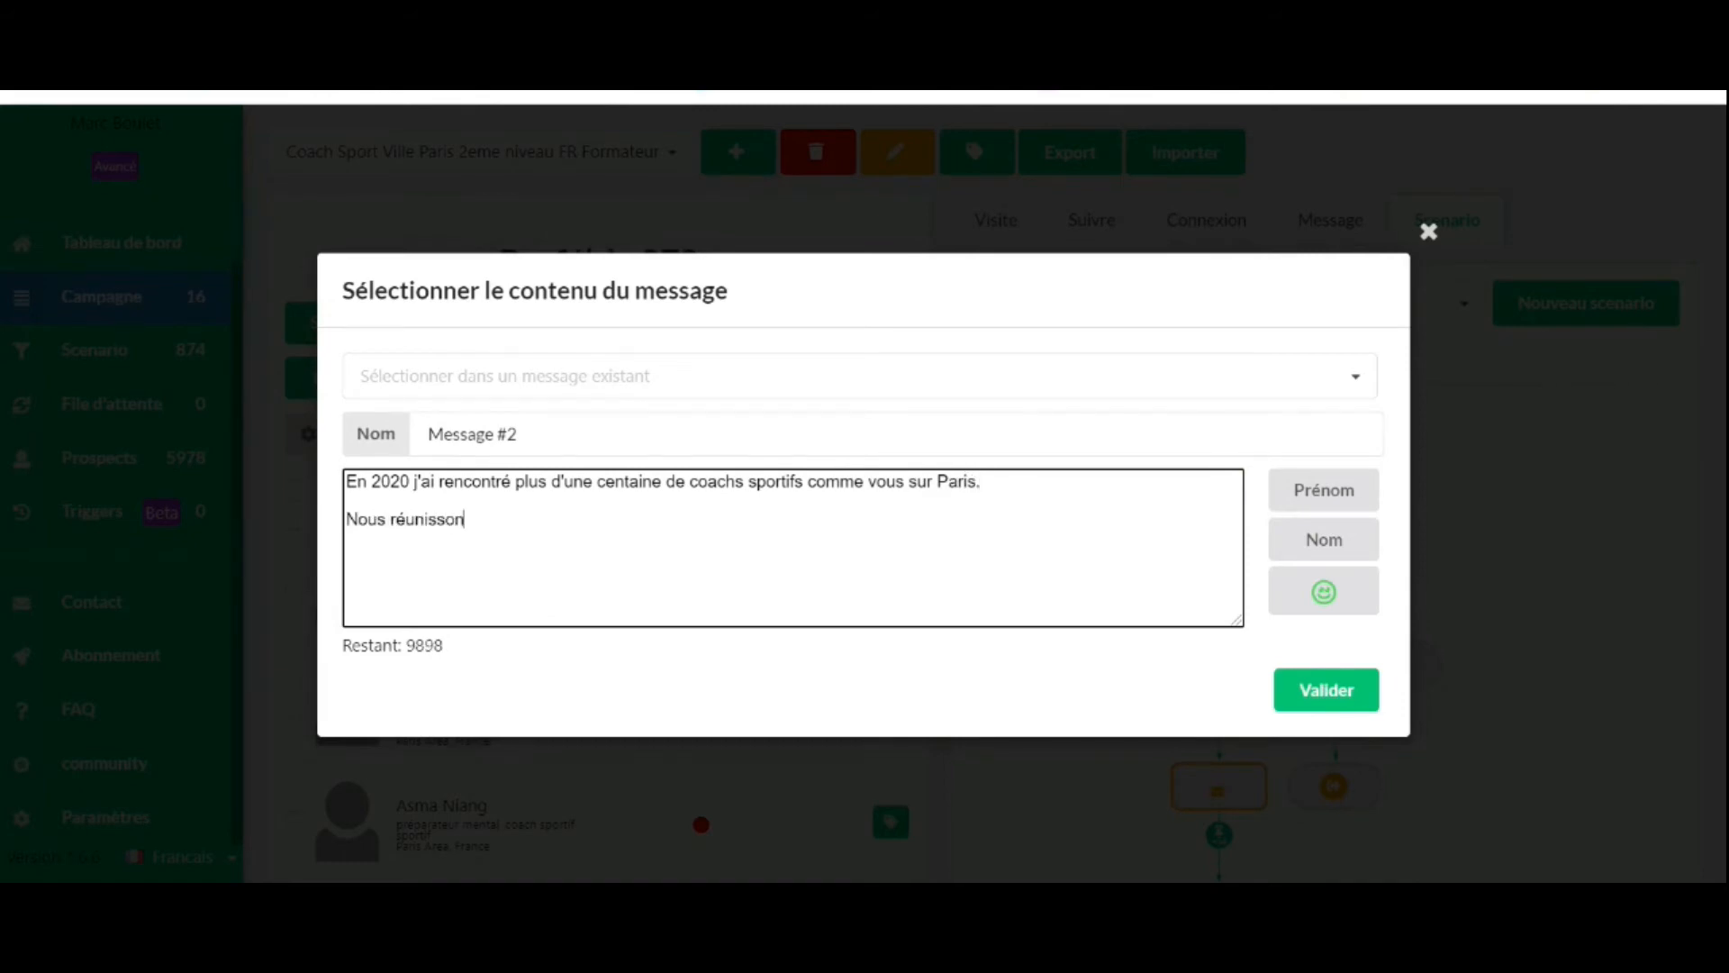
{"action": "key", "text": "BackSpace"}
{"action": "key", "text": "BackSpace"}
{"action": "key", "text": "BackSpace"}
{"action": "key", "text": "BackSpace"}
{"action": "type", "text": "èrement à trav"}
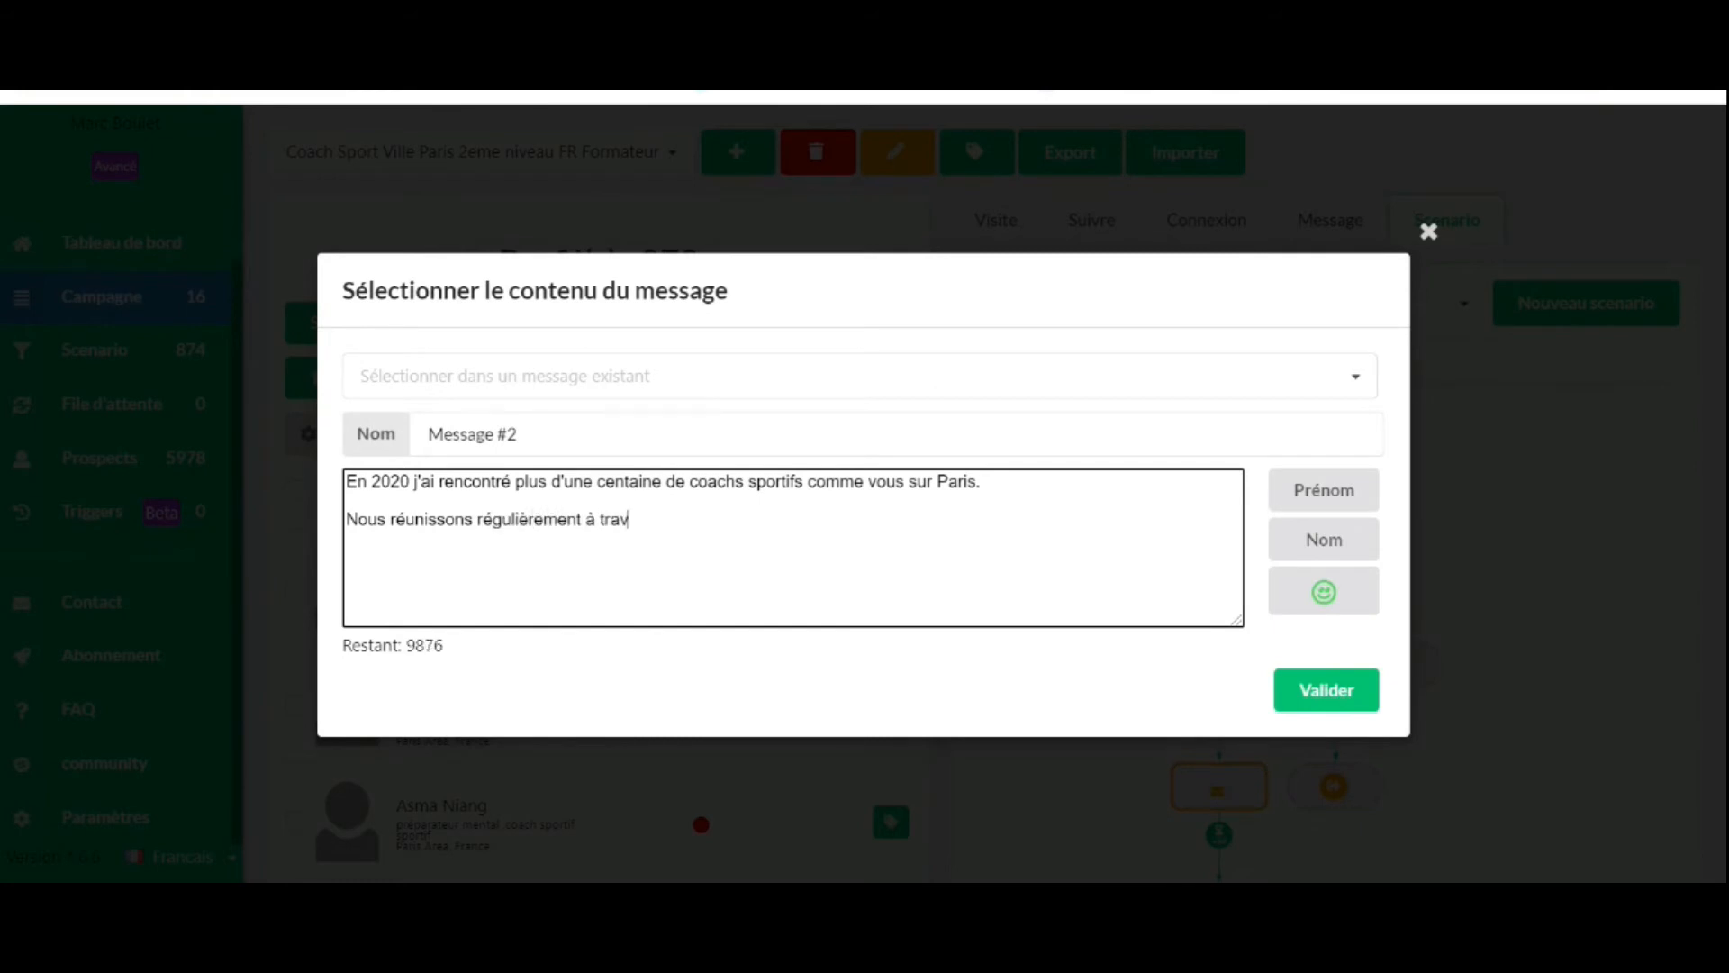
{"action": "type", "text": "ers des conférences"}
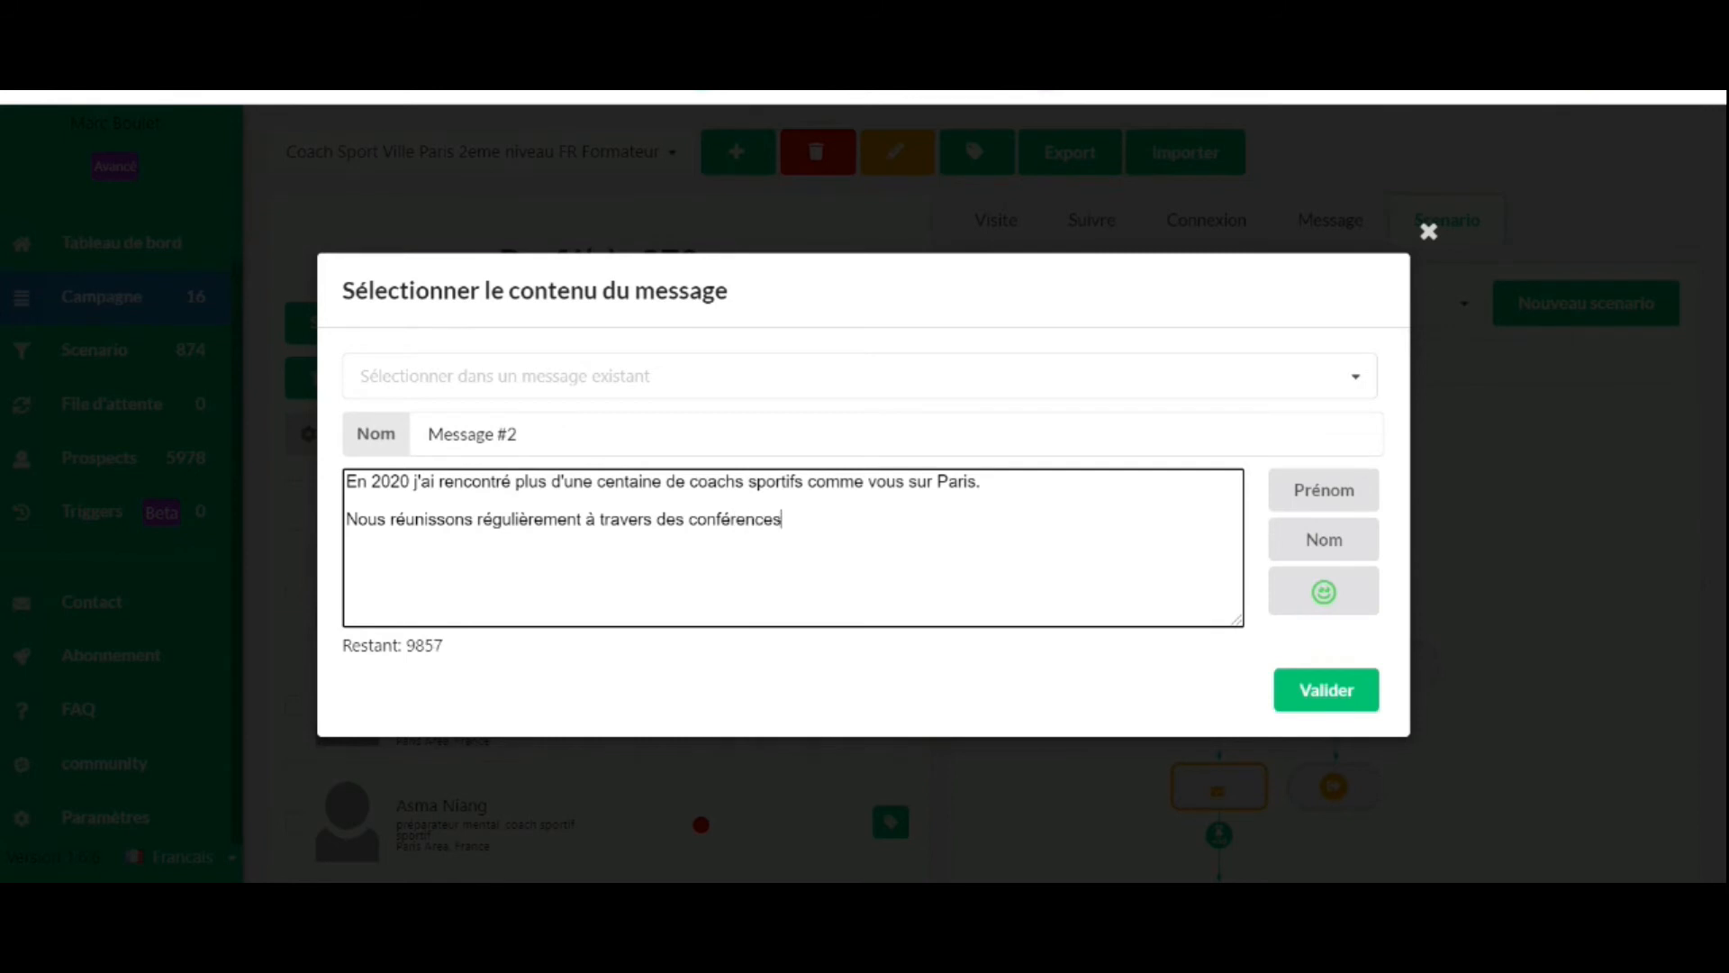
{"action": "type", "text": " en ligne, ou nous"}
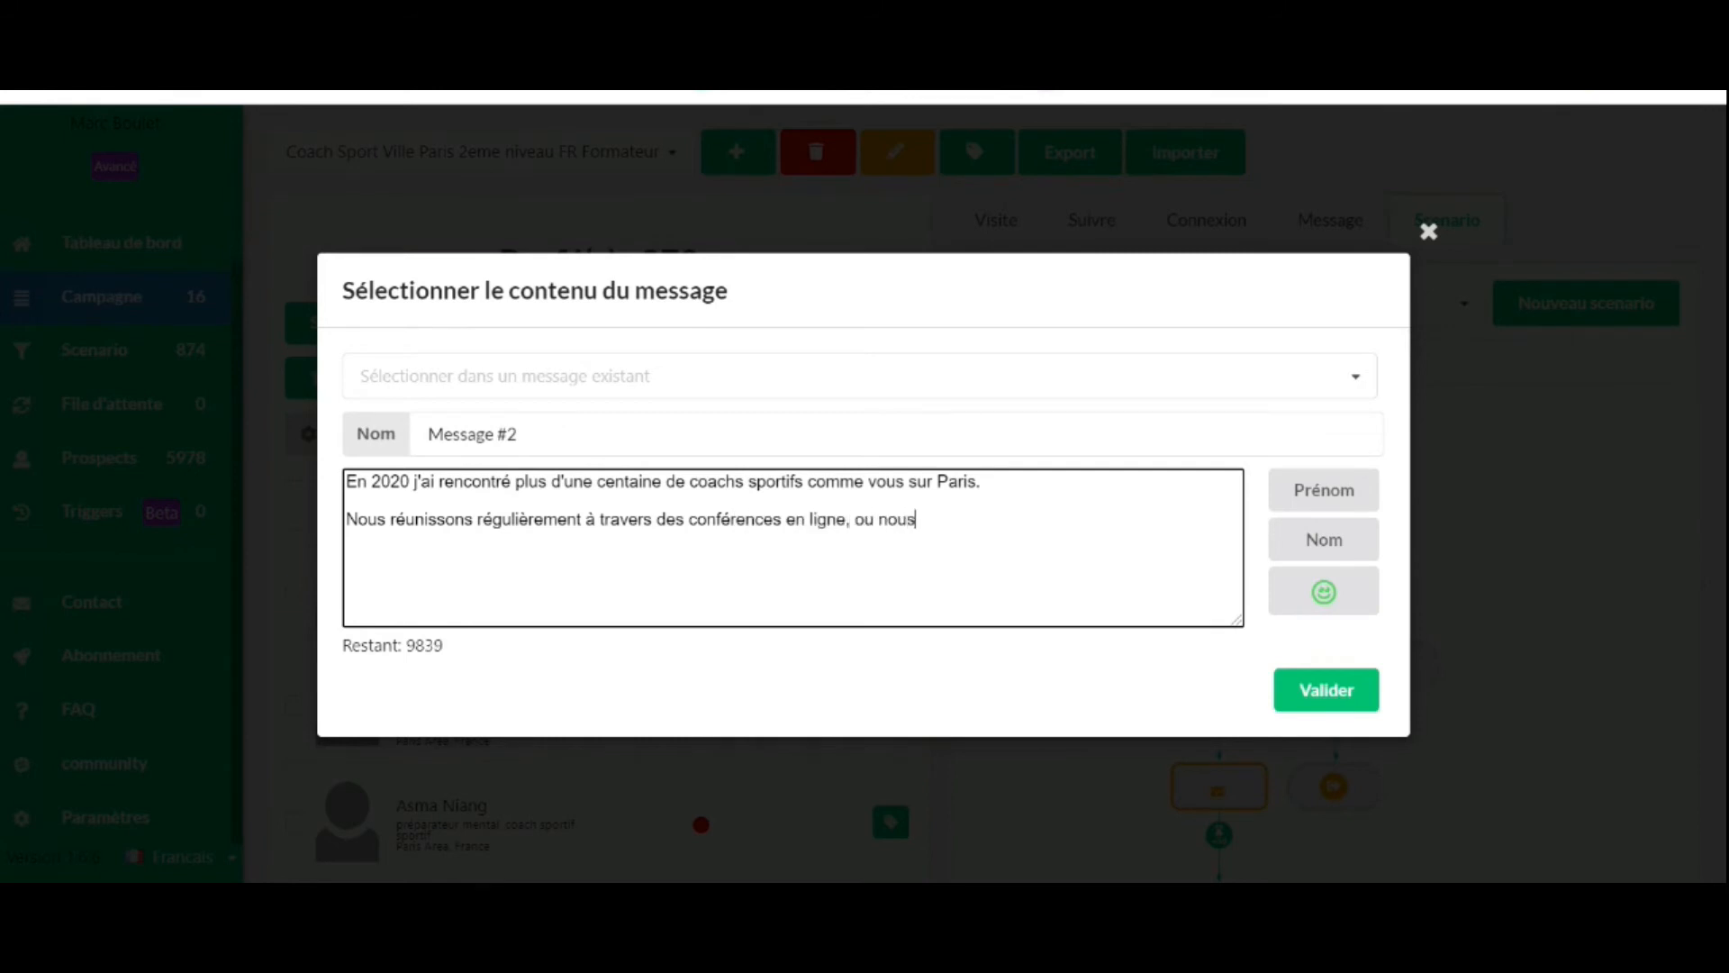
Complete that sentence with "exposons des techniques de commercialisation, de prospection et d'acquisition."
{"action": "type", "text": " exposons des techniques de "}
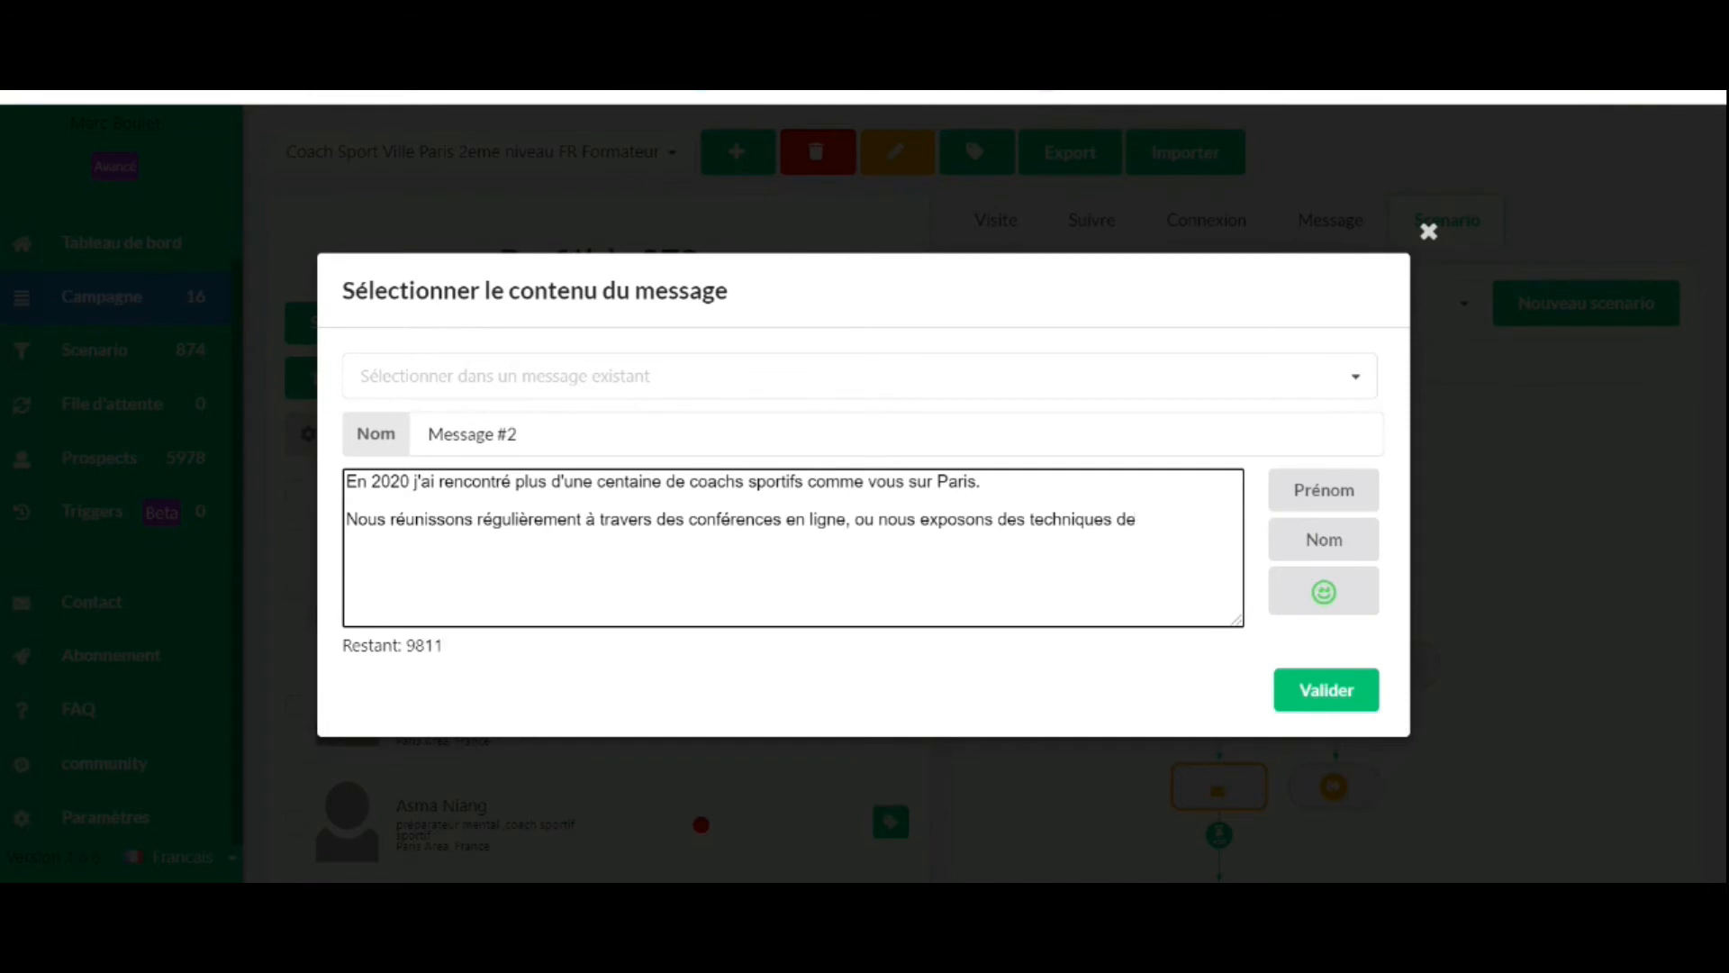
{"action": "type", "text": "commercialisation"}
{"action": "key", "text": "BackSpace"}
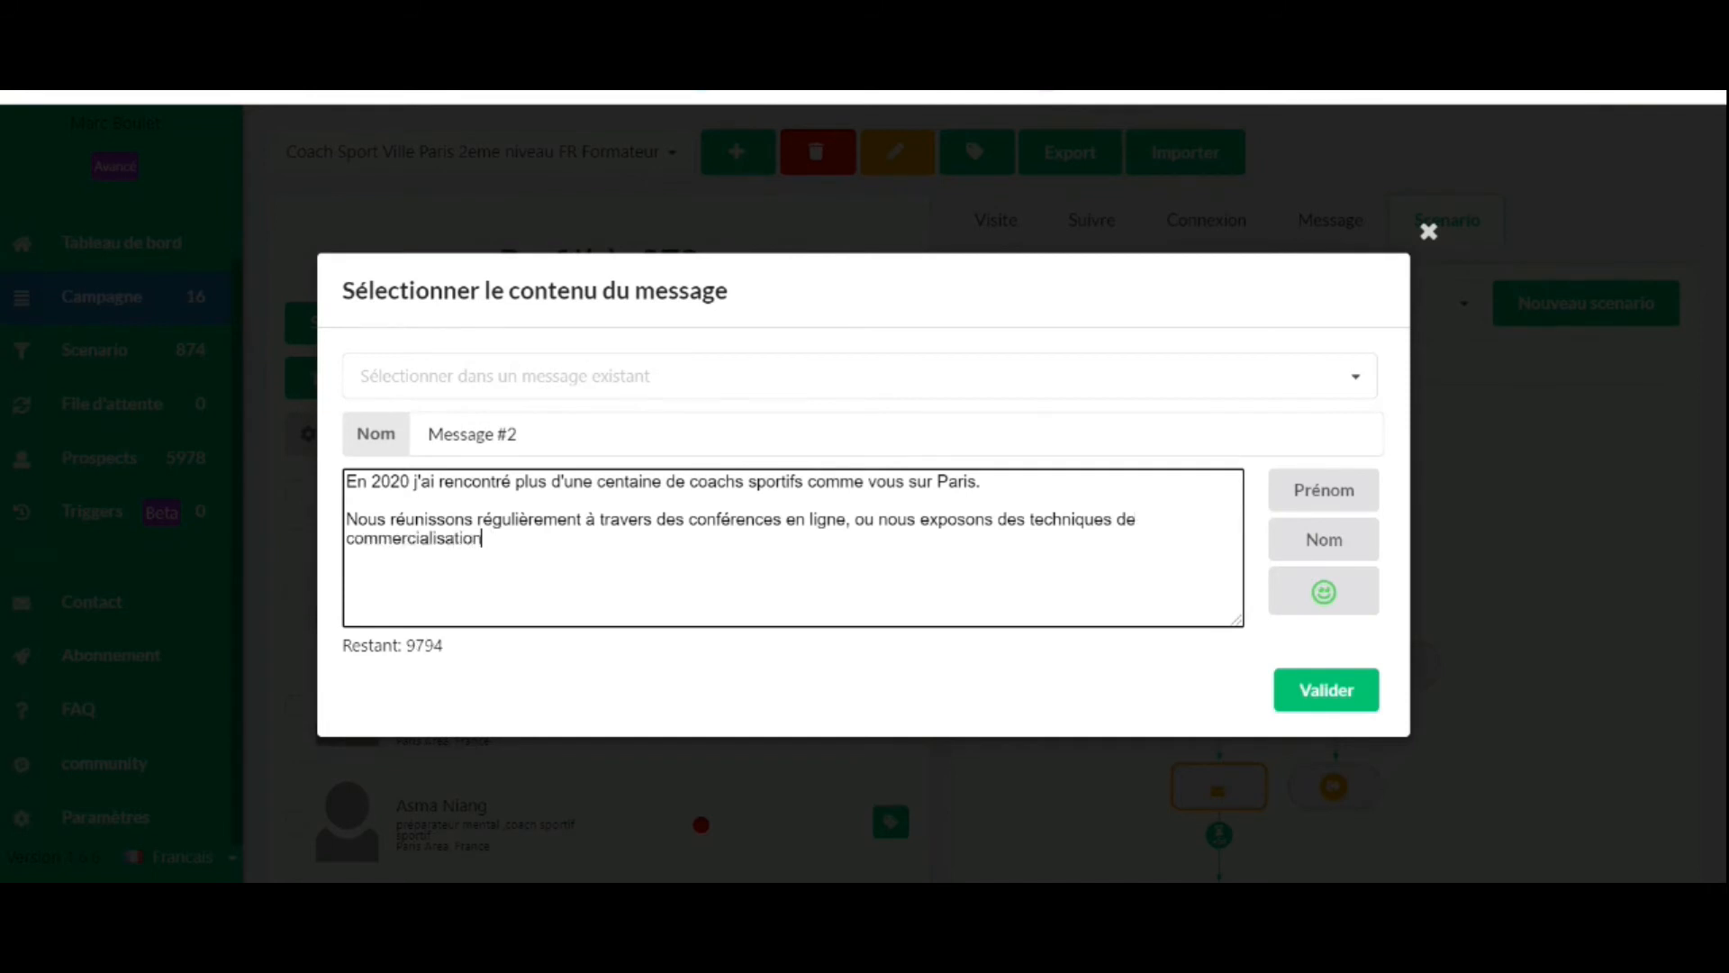
{"action": "type", "text": ", de prospec"}
{"action": "key", "text": "BackSpace"}
{"action": "key", "text": "BackSpace"}
{"action": "key", "text": "BackSpace"}
{"action": "type", "text": "spection et de"}
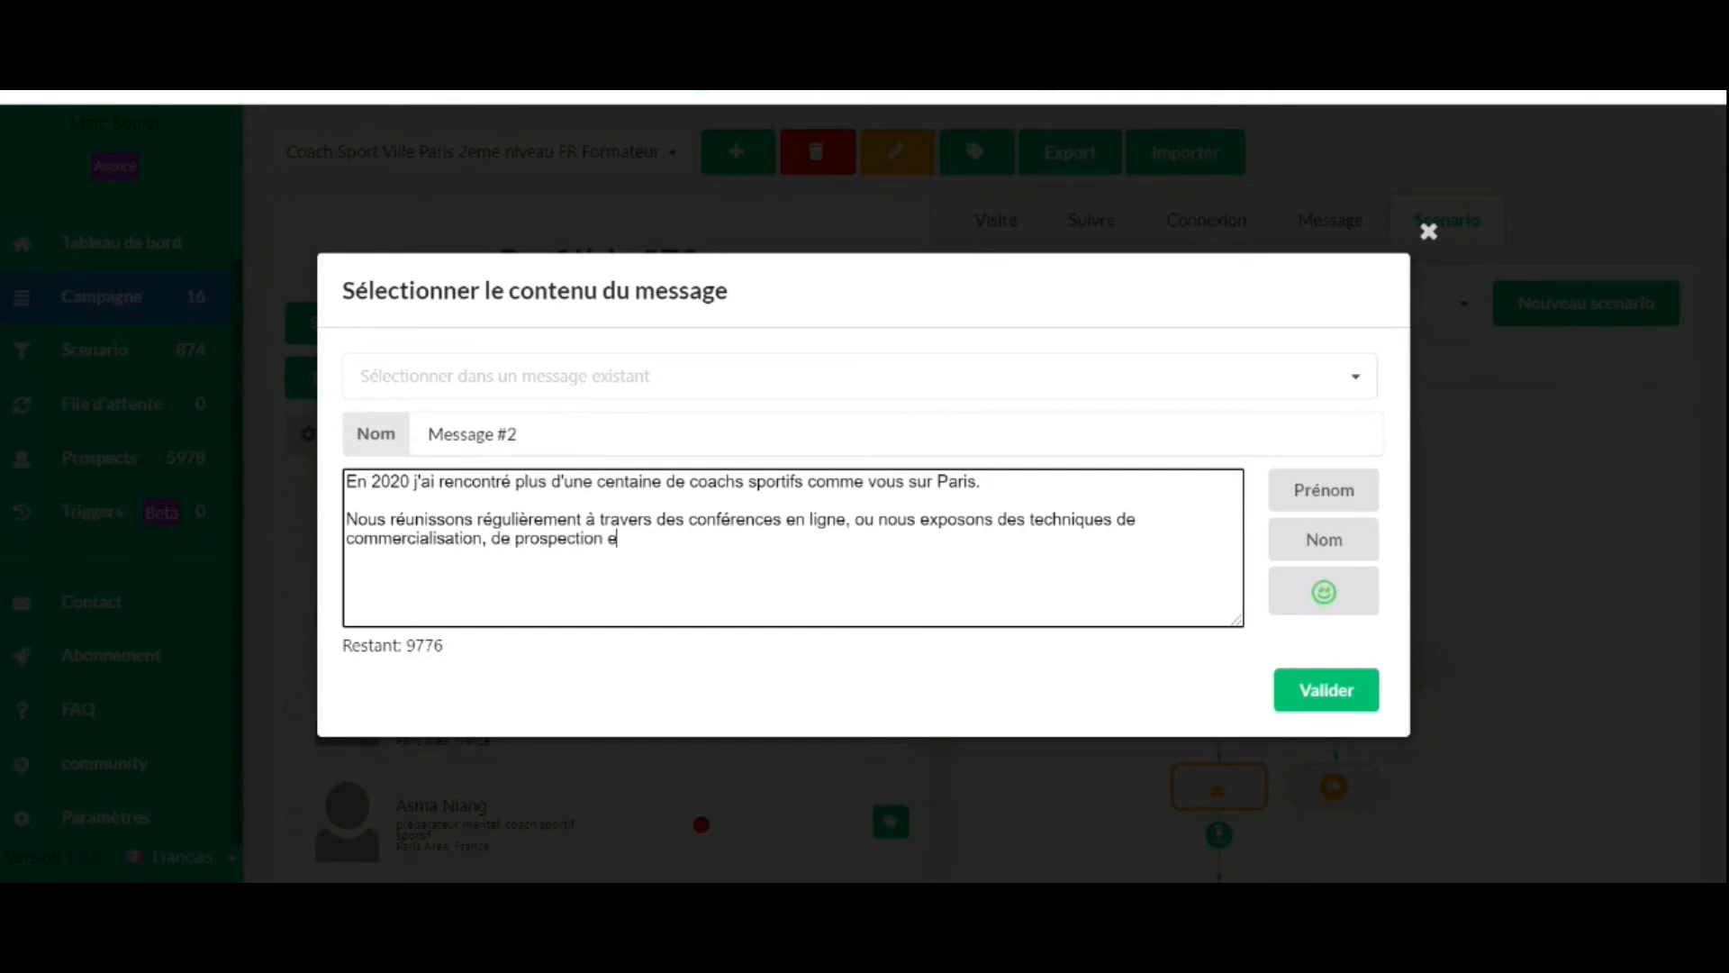
{"action": "key", "text": "BackSpace"}
{"action": "type", "text": "'acquisition."}
Add the paragraph "Si c'est un sujet qui vous intéresse et souhaitez rejoindre le groupe." and insert "gratuites" after "en ligne" in the previous paragraph
{"action": "key", "text": "Return"}
{"action": "key", "text": "Return"}
{"action": "type", "text": "Si c'est "}
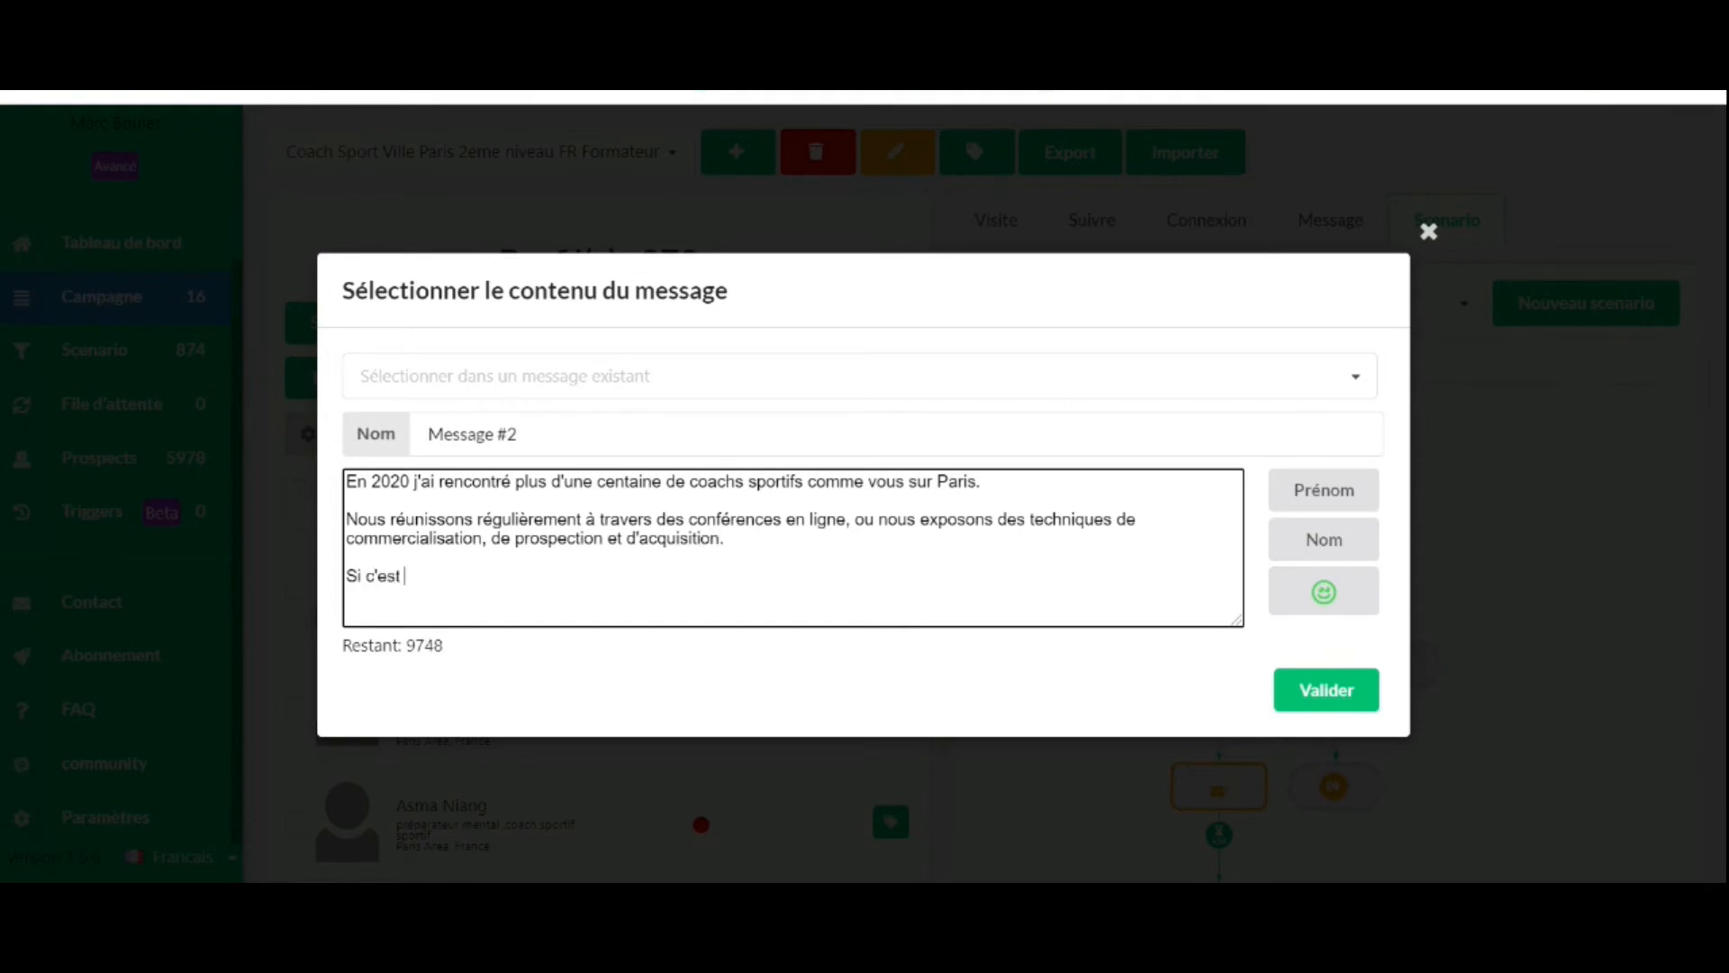
{"action": "type", "text": "un sujet qui vous intéresse et so"}
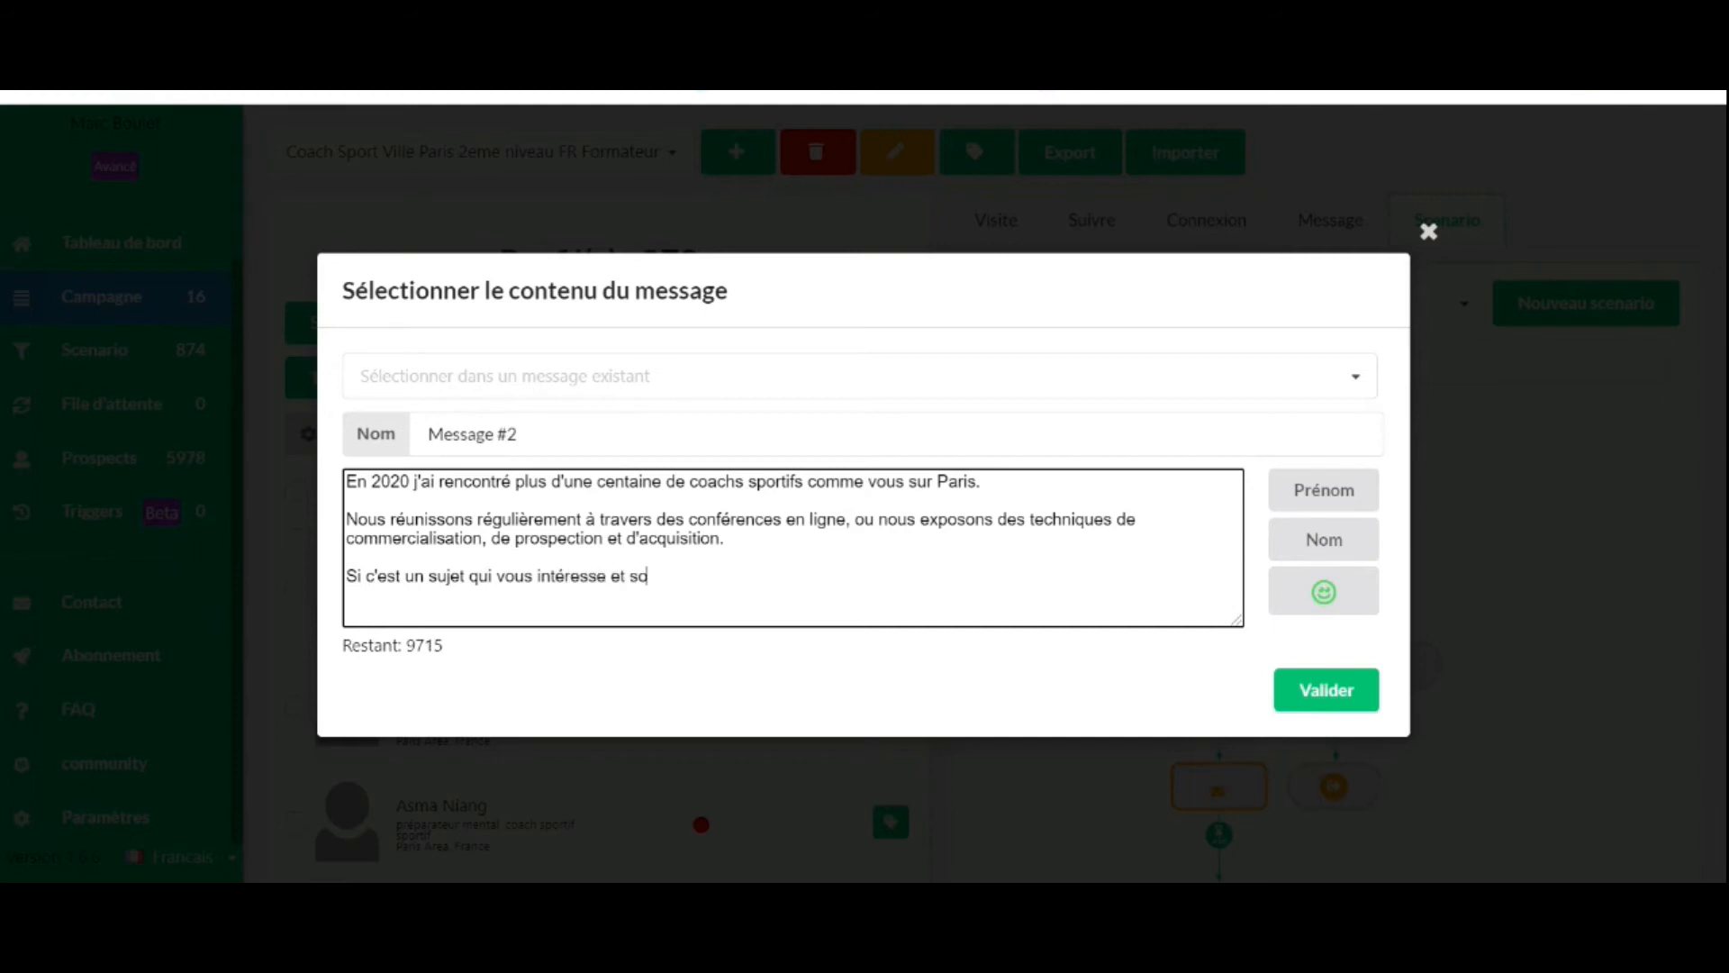
{"action": "type", "text": "uhaitez rejoindre le groupe."}
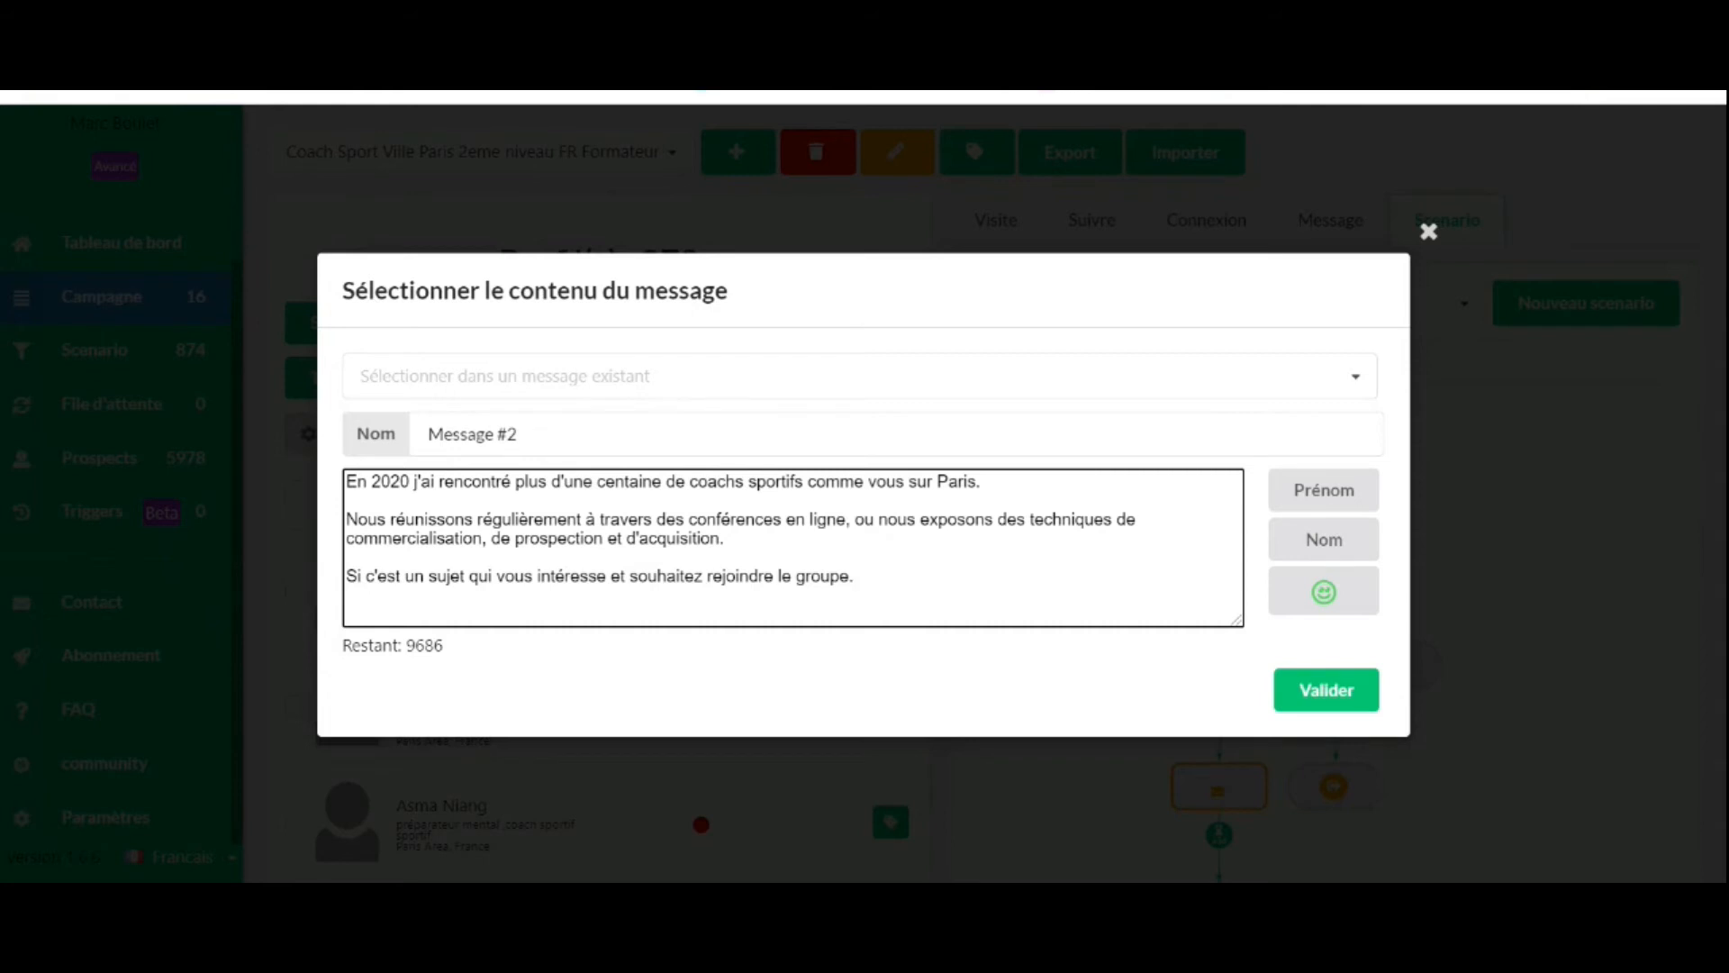
{"action": "left_click", "coordinate": [851, 519]}
{"action": "type", "text": "gratuites"}
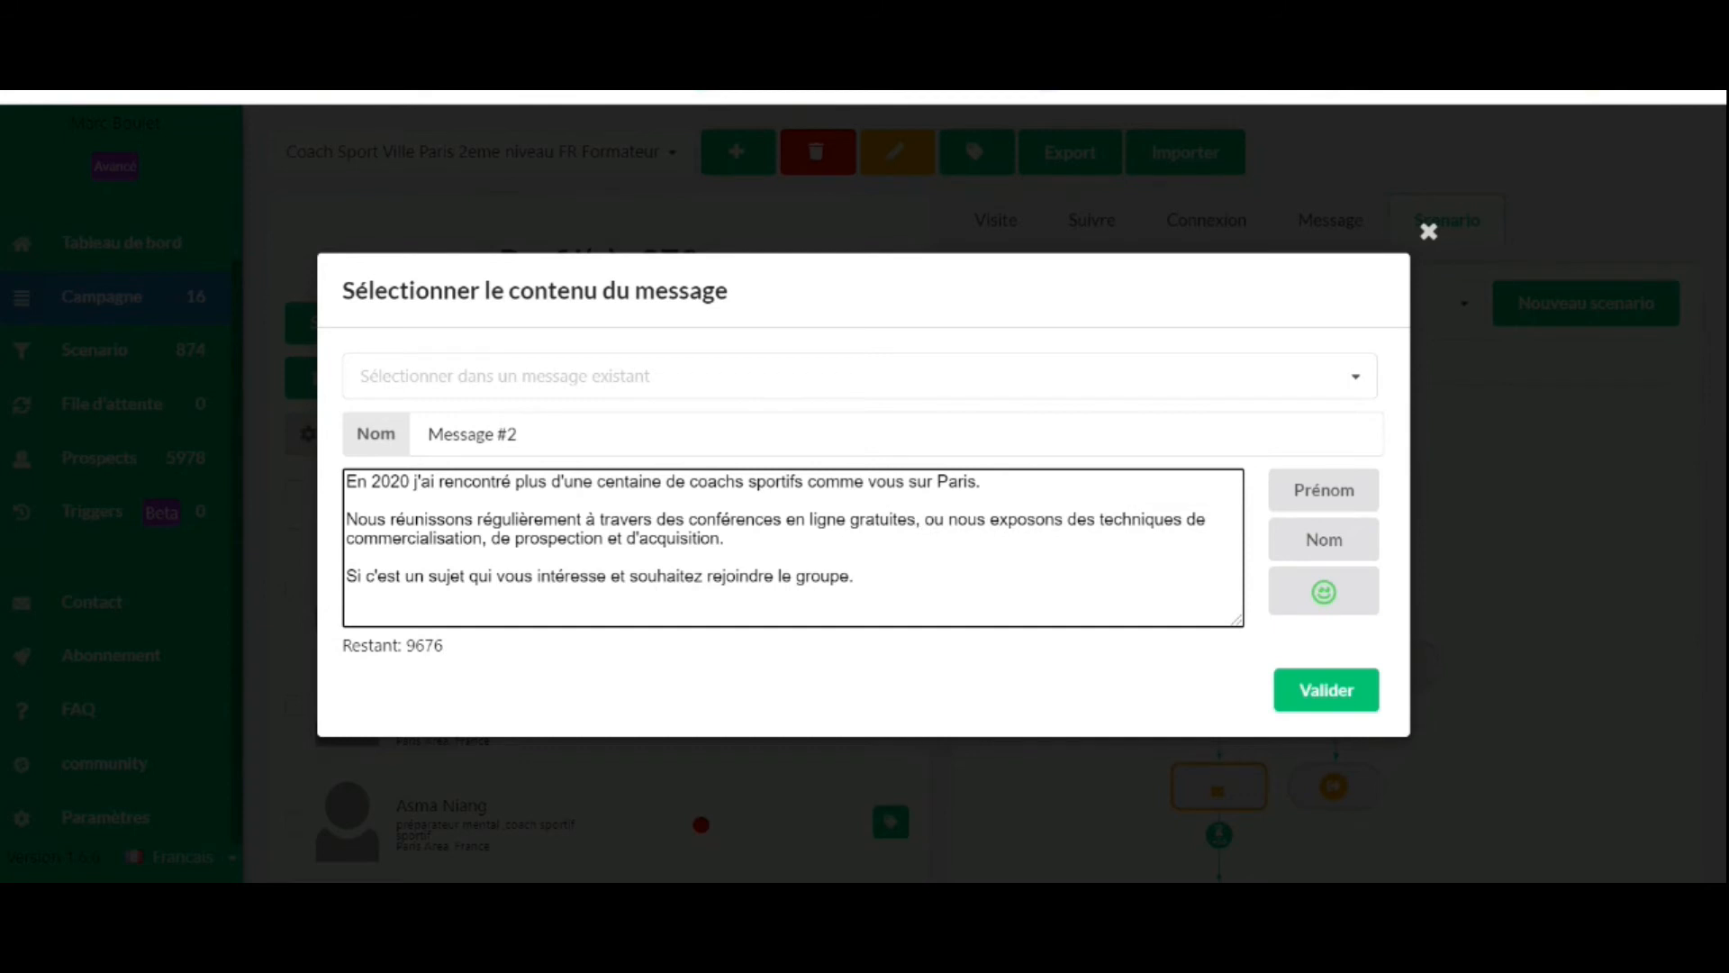
Extend the last sentence after "groupe" with ", vous pouvez nous rejoindre à la prochaine session très prochainement."
{"action": "key", "text": "BackSpace"}
{"action": "key", "text": "BackSpace"}
{"action": "type", "text": "groupe, vous pouvez nous rejoin"}
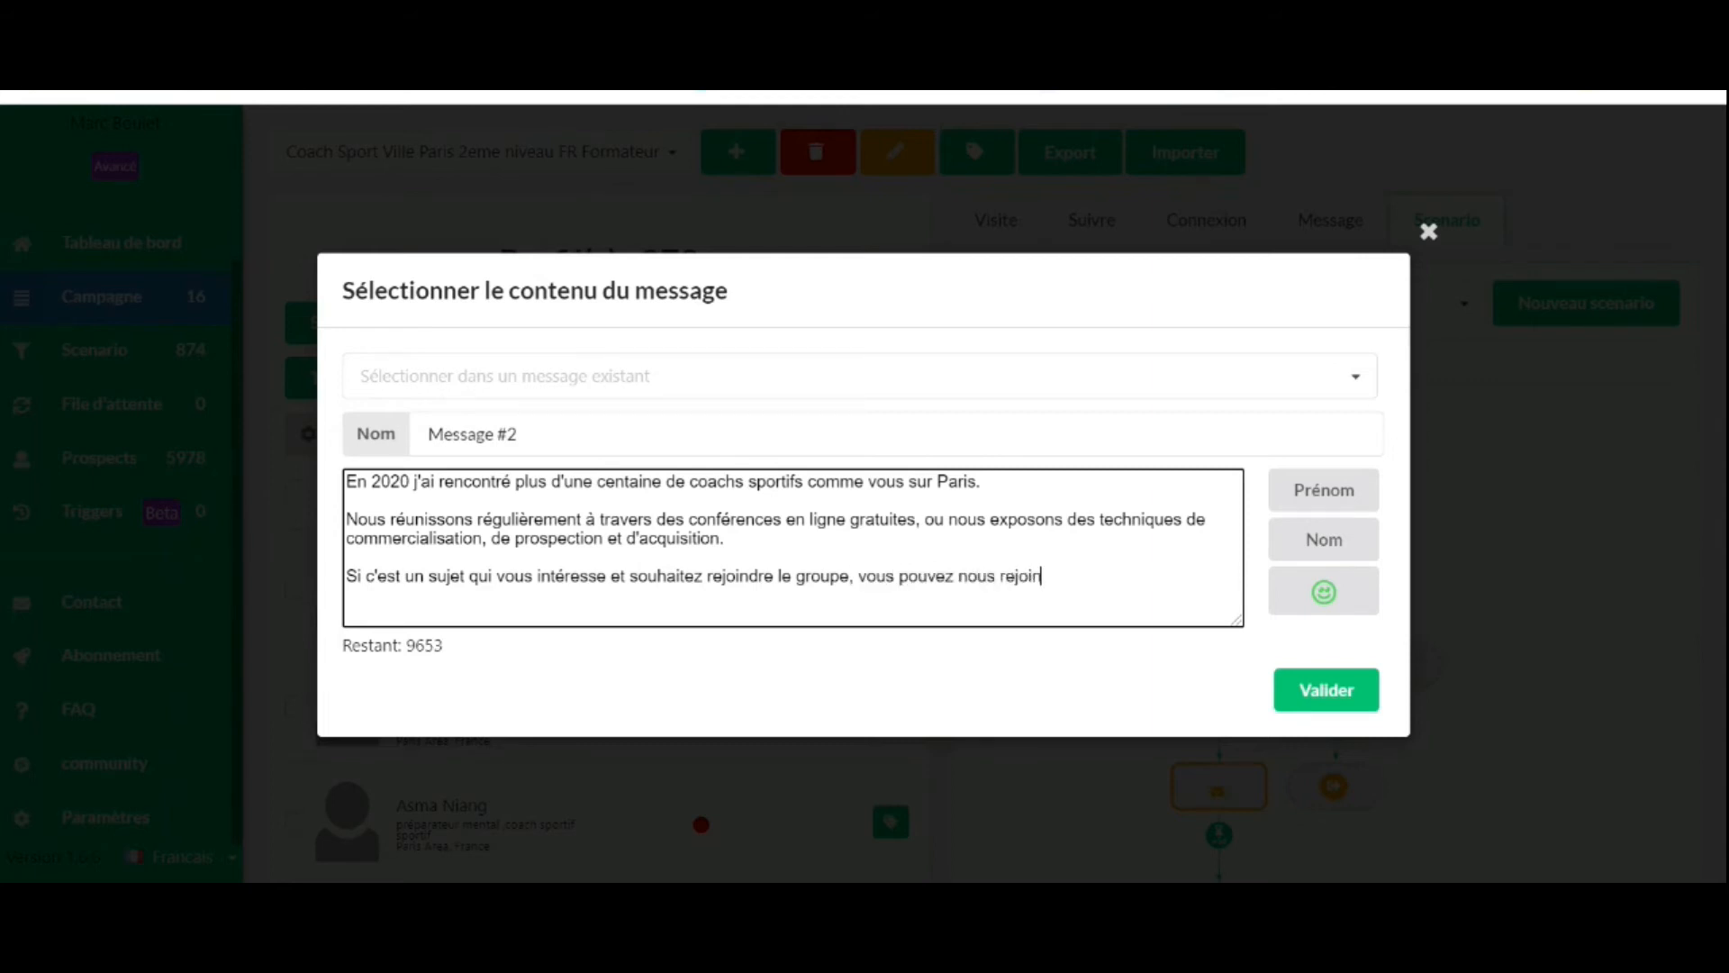
{"action": "type", "text": "dre à la prochain"}
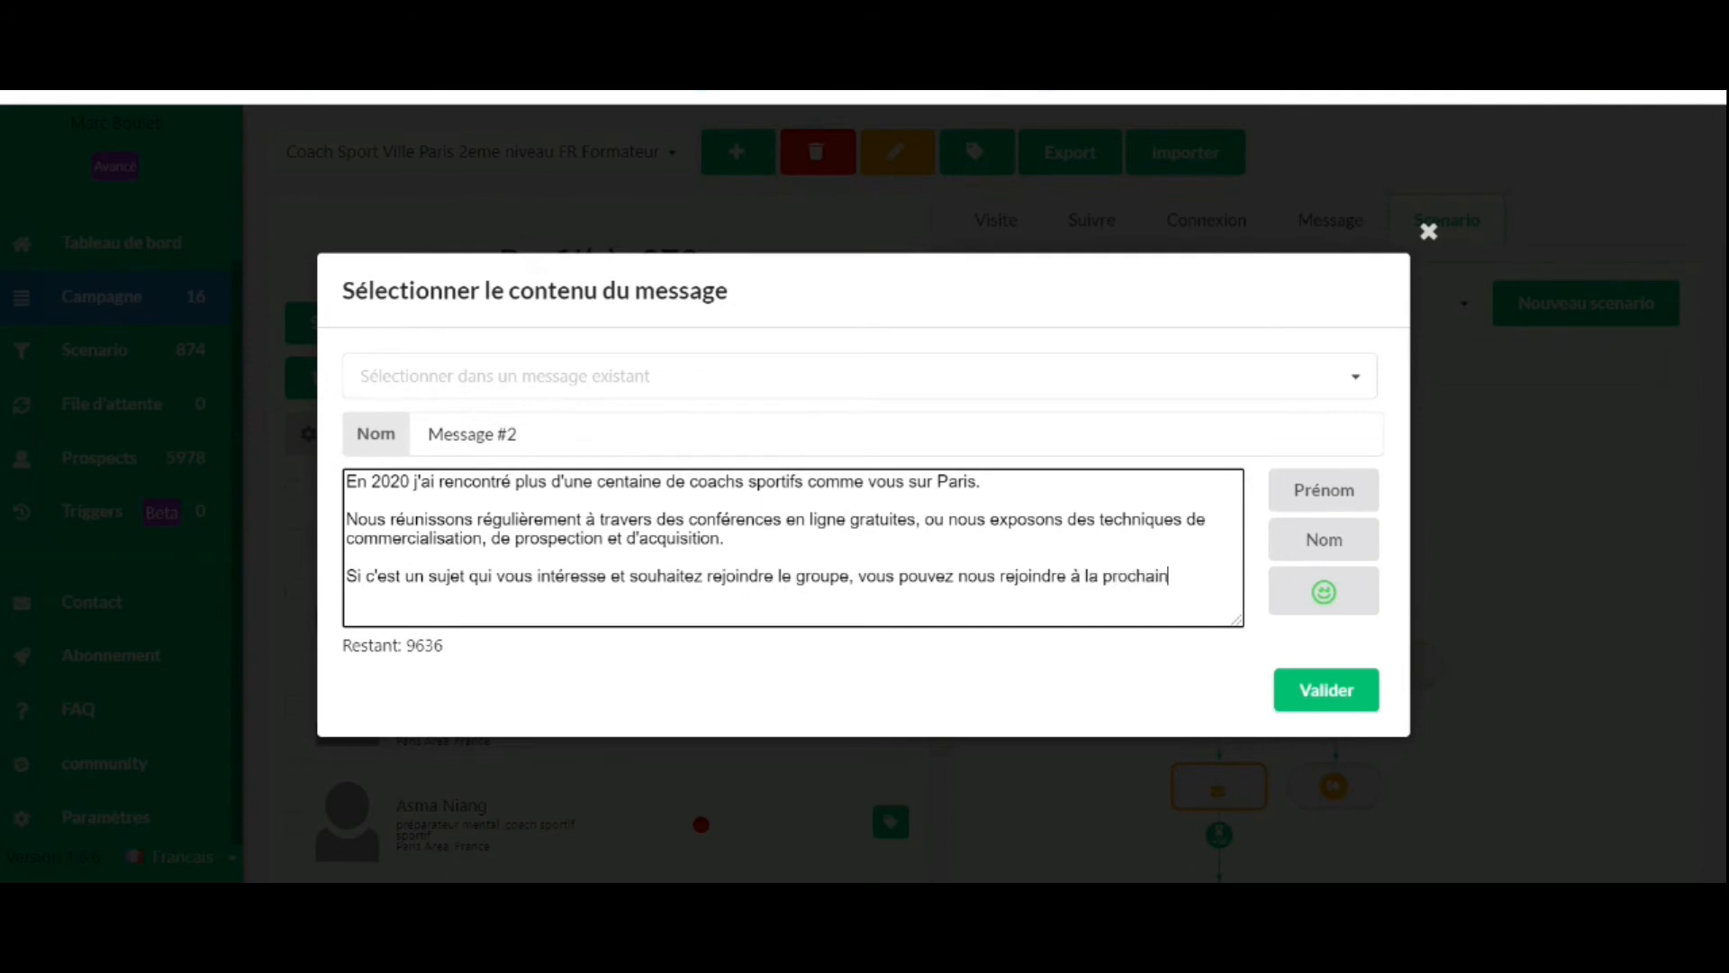
{"action": "type", "text": "e session très "}
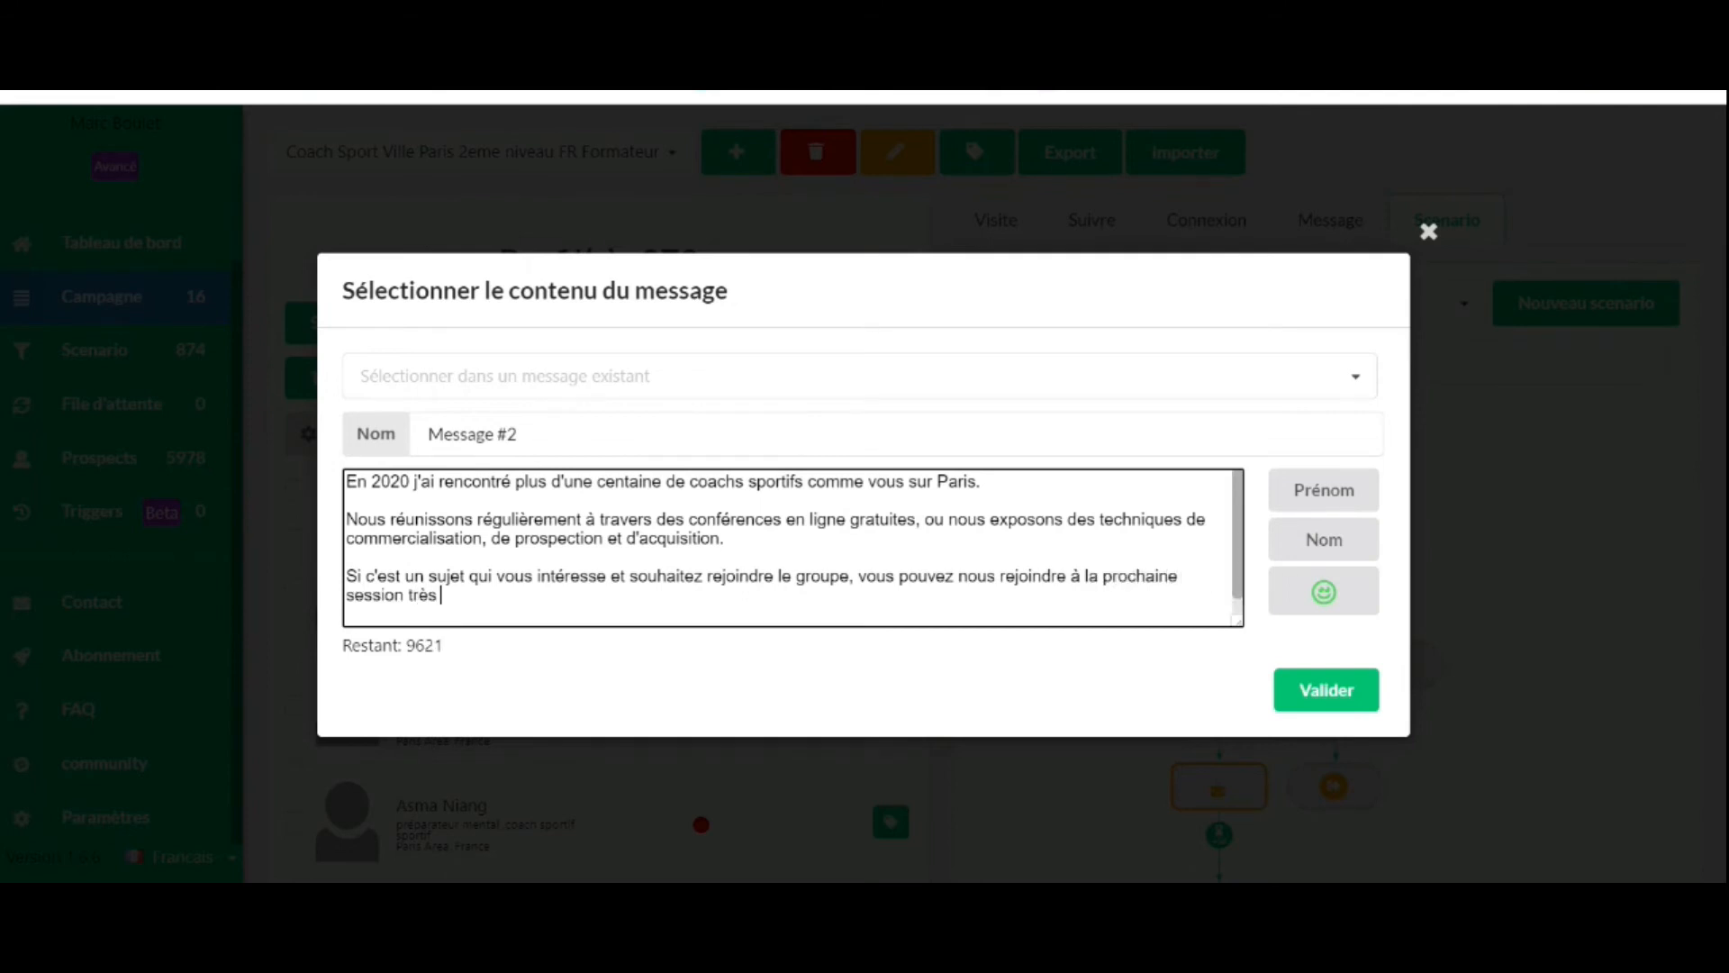
{"action": "type", "text": "prochainement."}
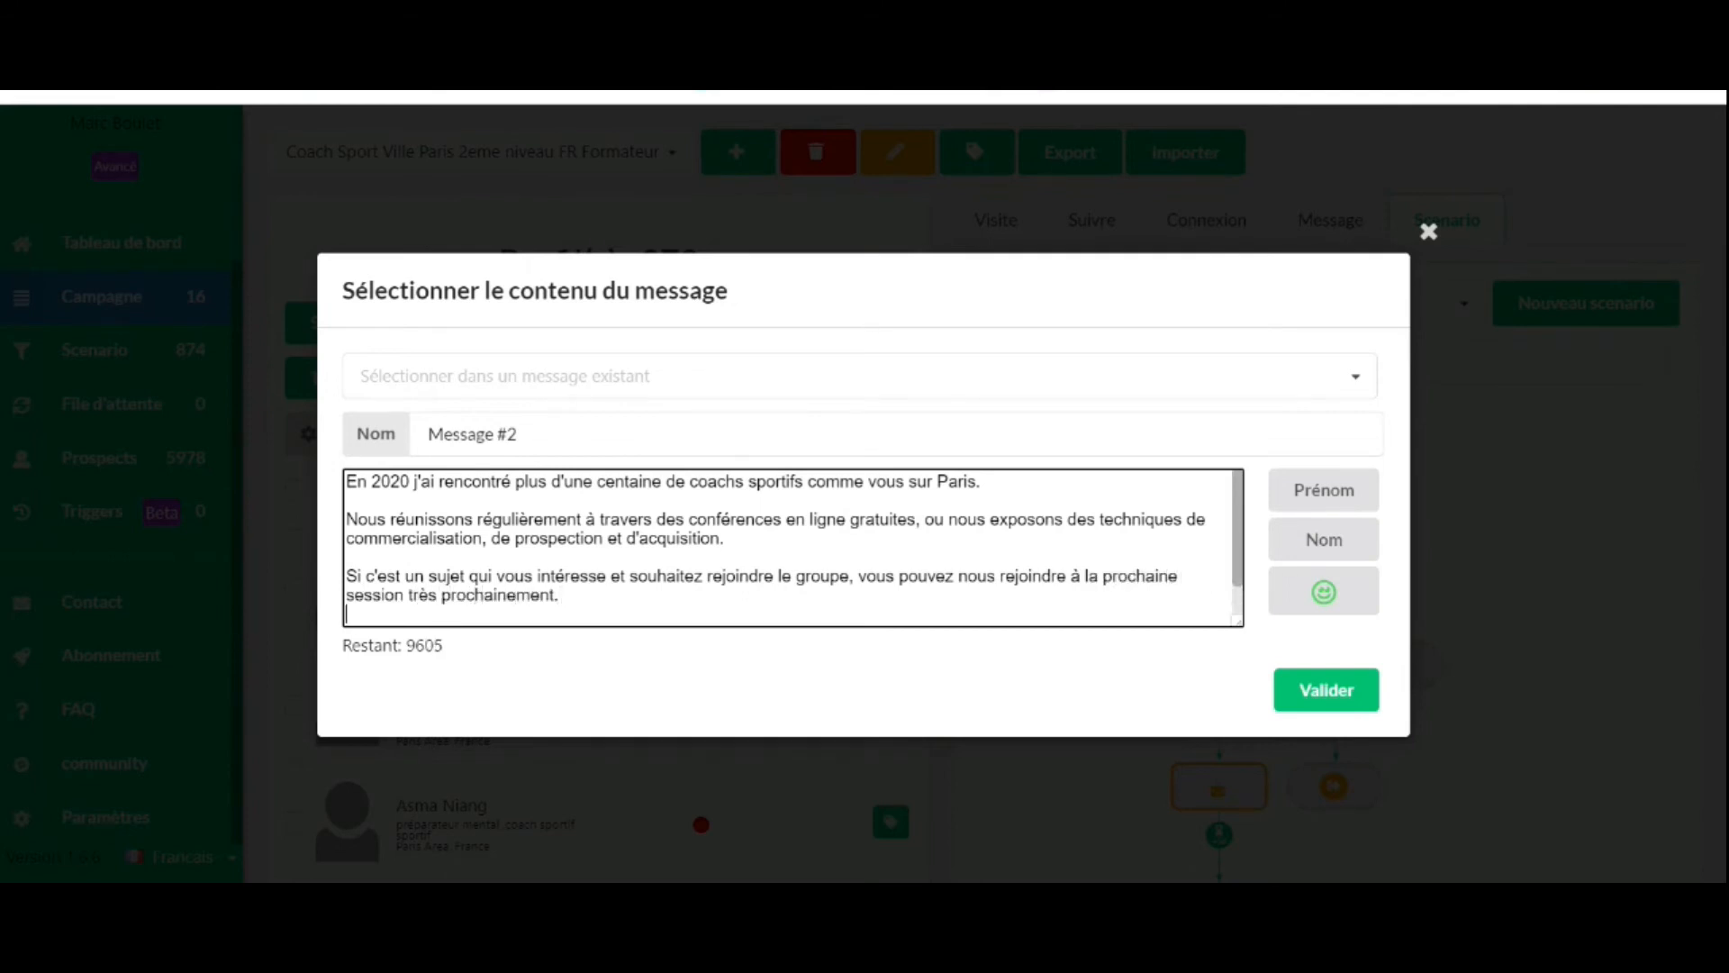
Append the webinar link placeholder ": /LiENWEBINAIRE." after "prochainement." and leave a blank line below it
{"action": "key", "text": "Return"}
{"action": "key", "text": "Return"}
{"action": "key", "text": "BackSpace"}
{"action": "key", "text": "BackSpace"}
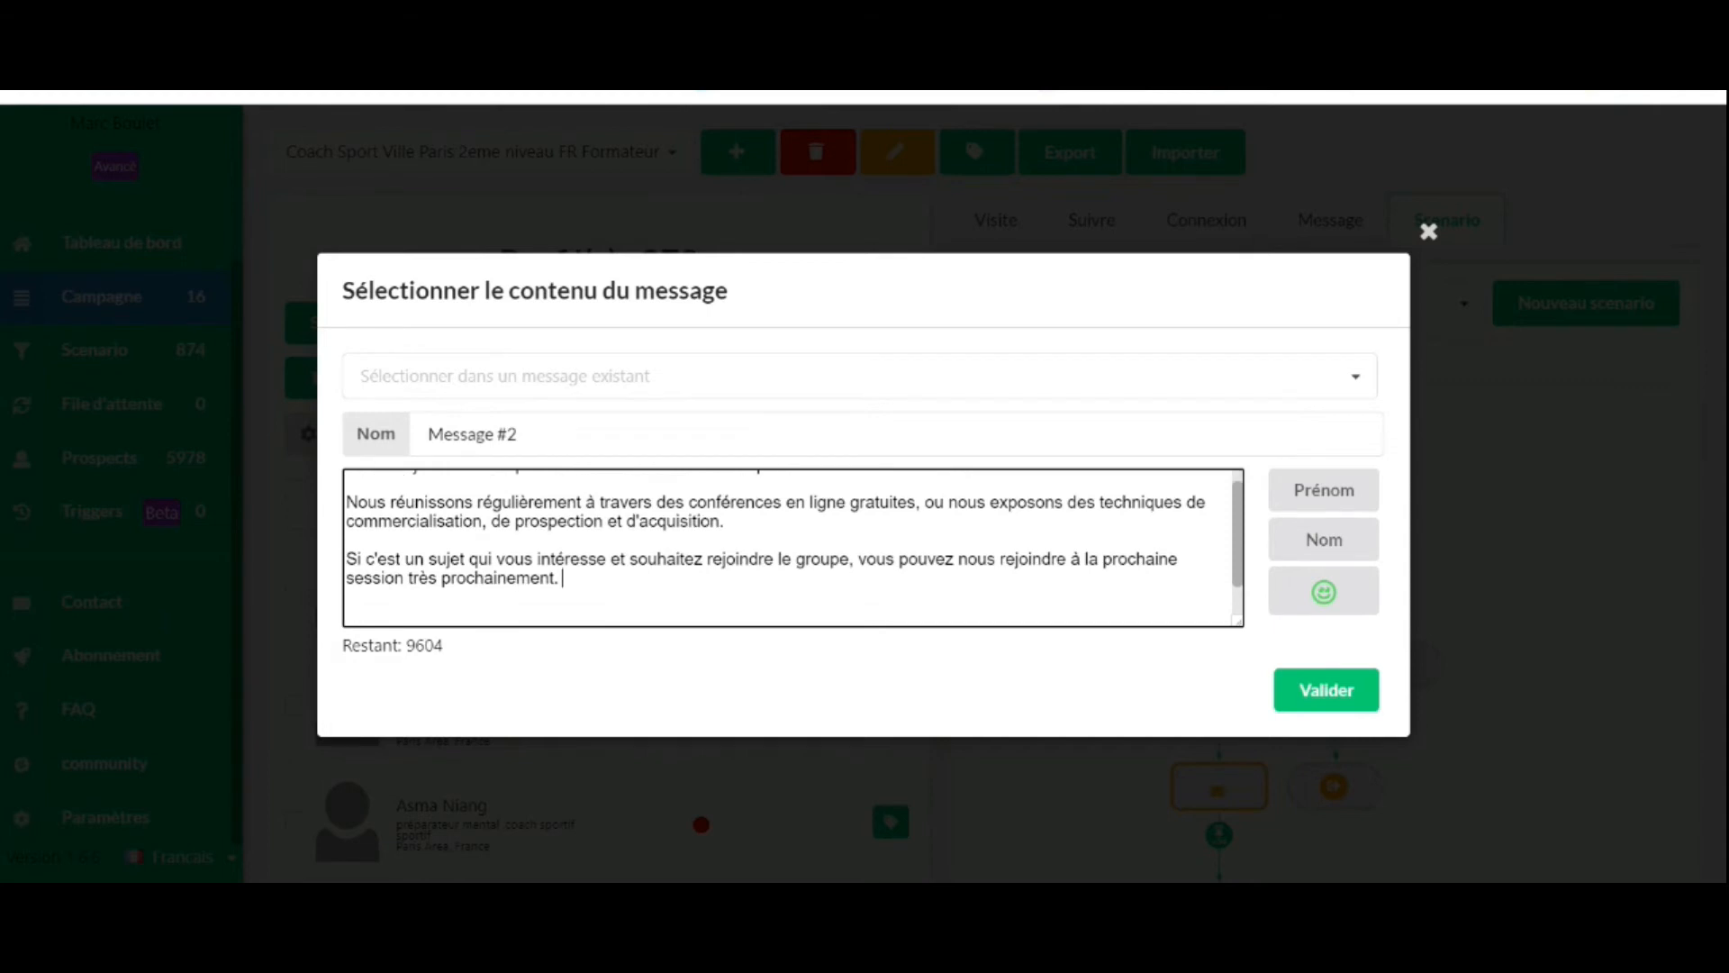
{"action": "type", "text": ": /LiENWEBINAIRE."}
{"action": "key", "text": "Return"}
{"action": "key", "text": "Return"}
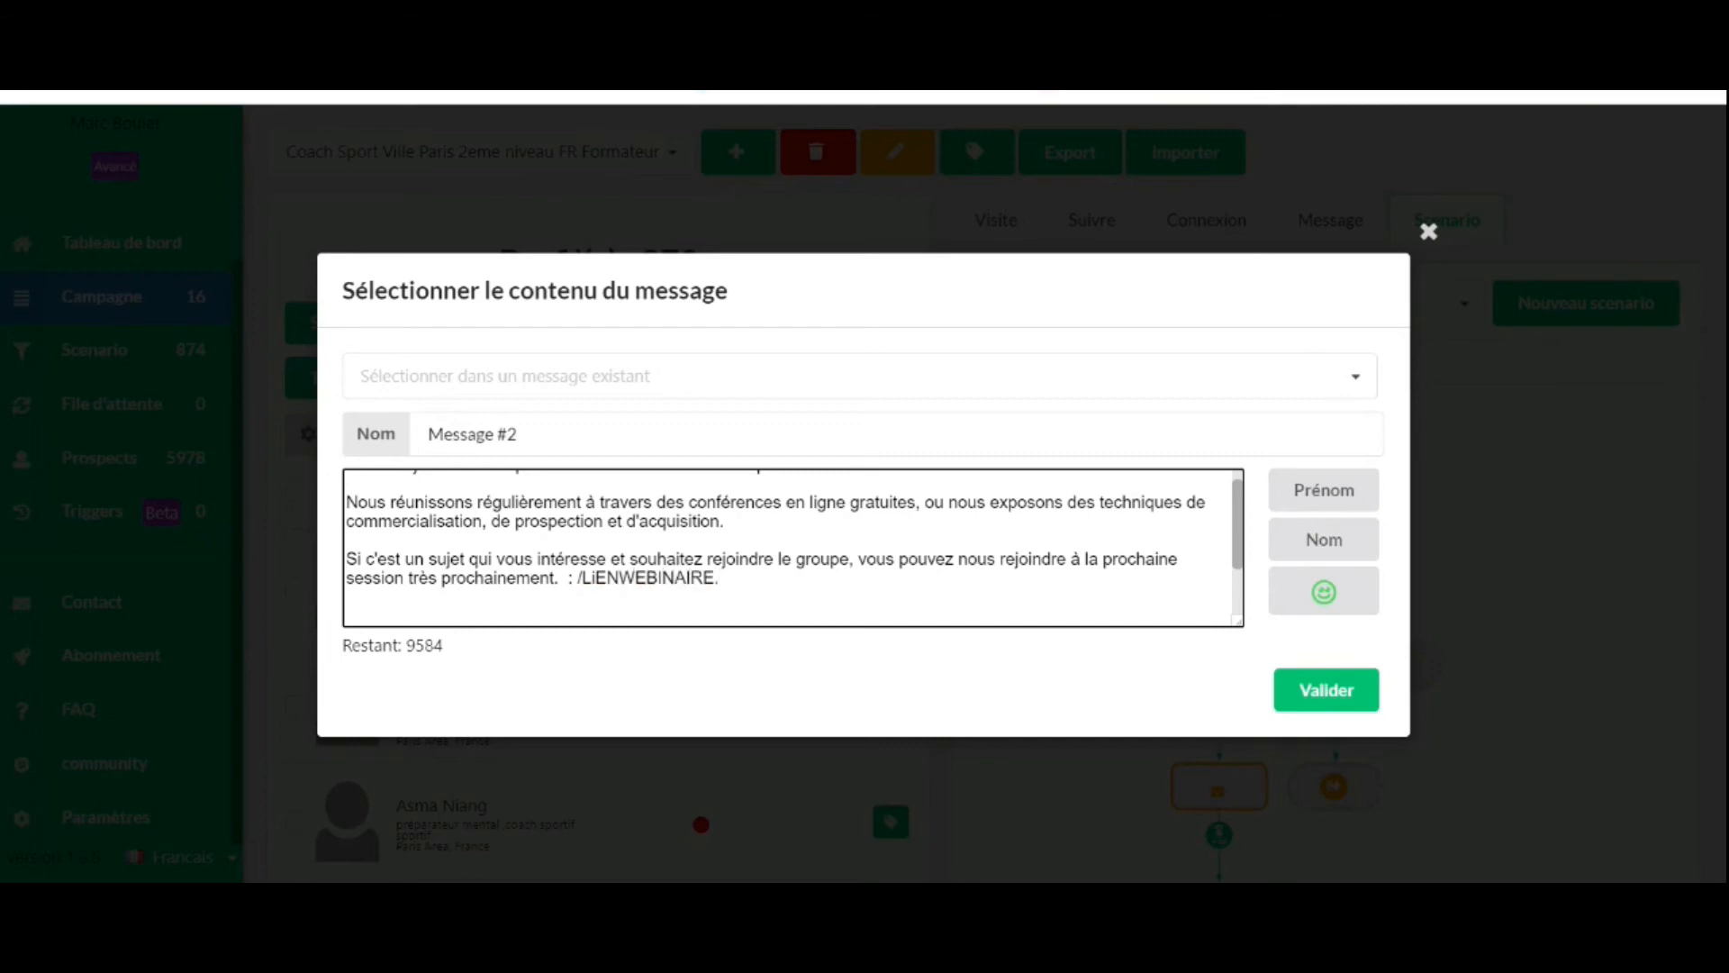
{"action": "scroll", "coordinate": [787, 547], "scroll_direction": "down", "scroll_amount": 1}
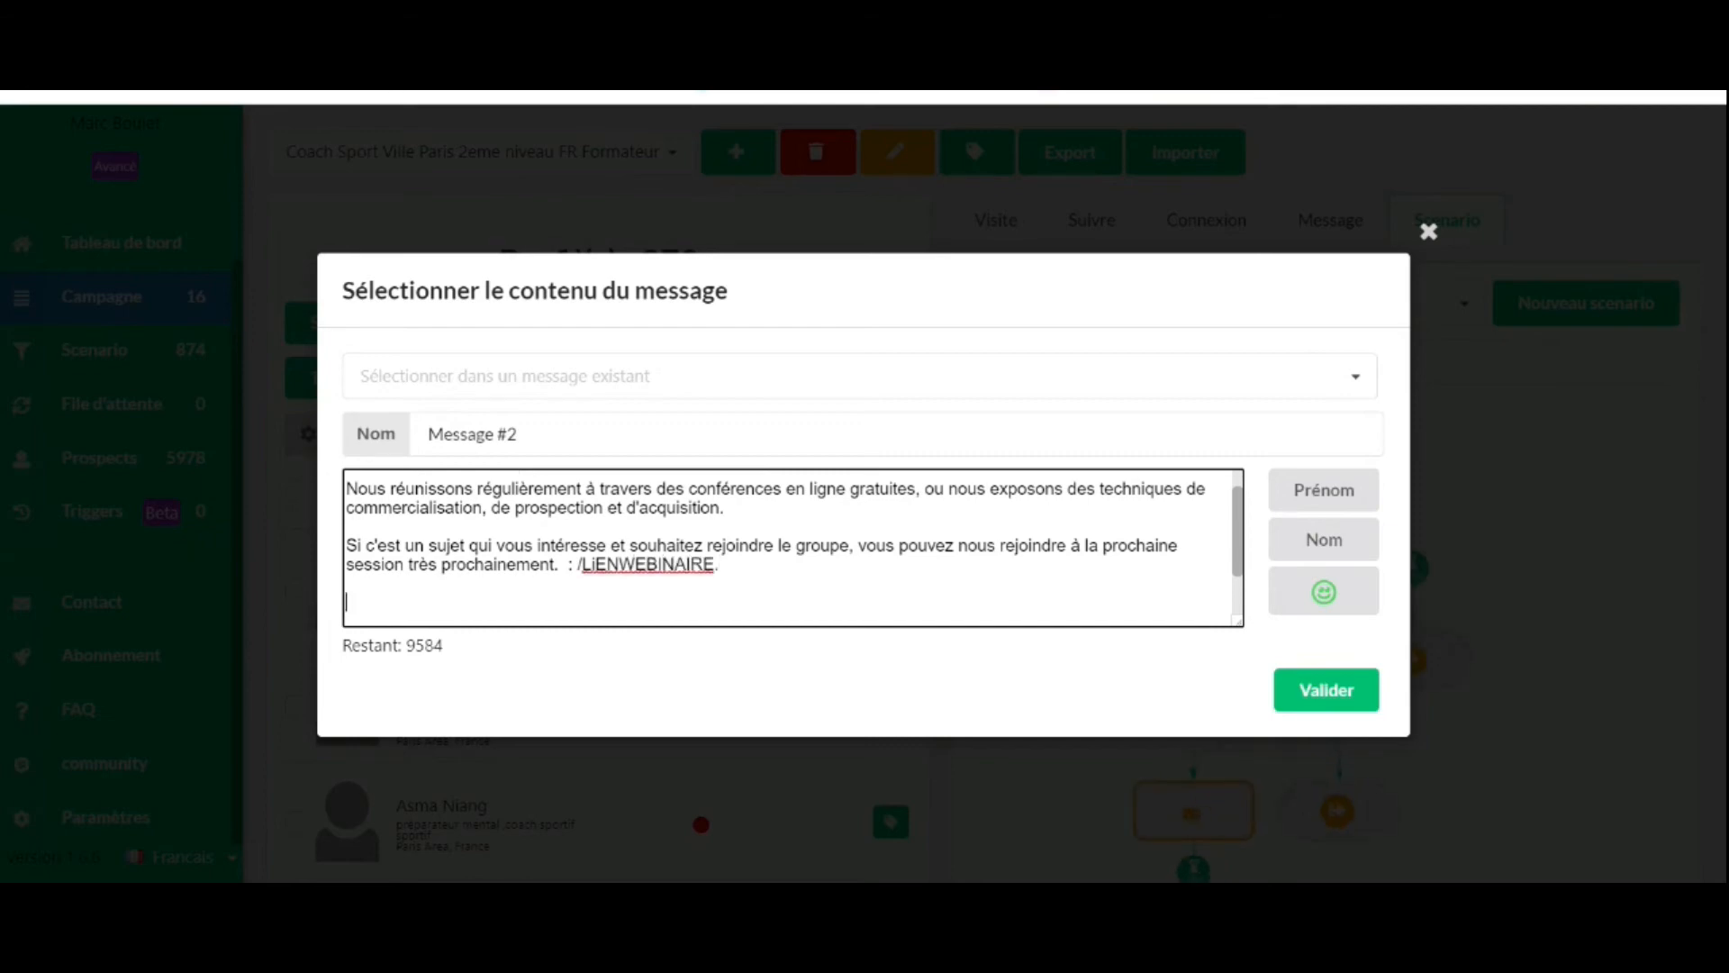
{"action": "type", "text": "J"}
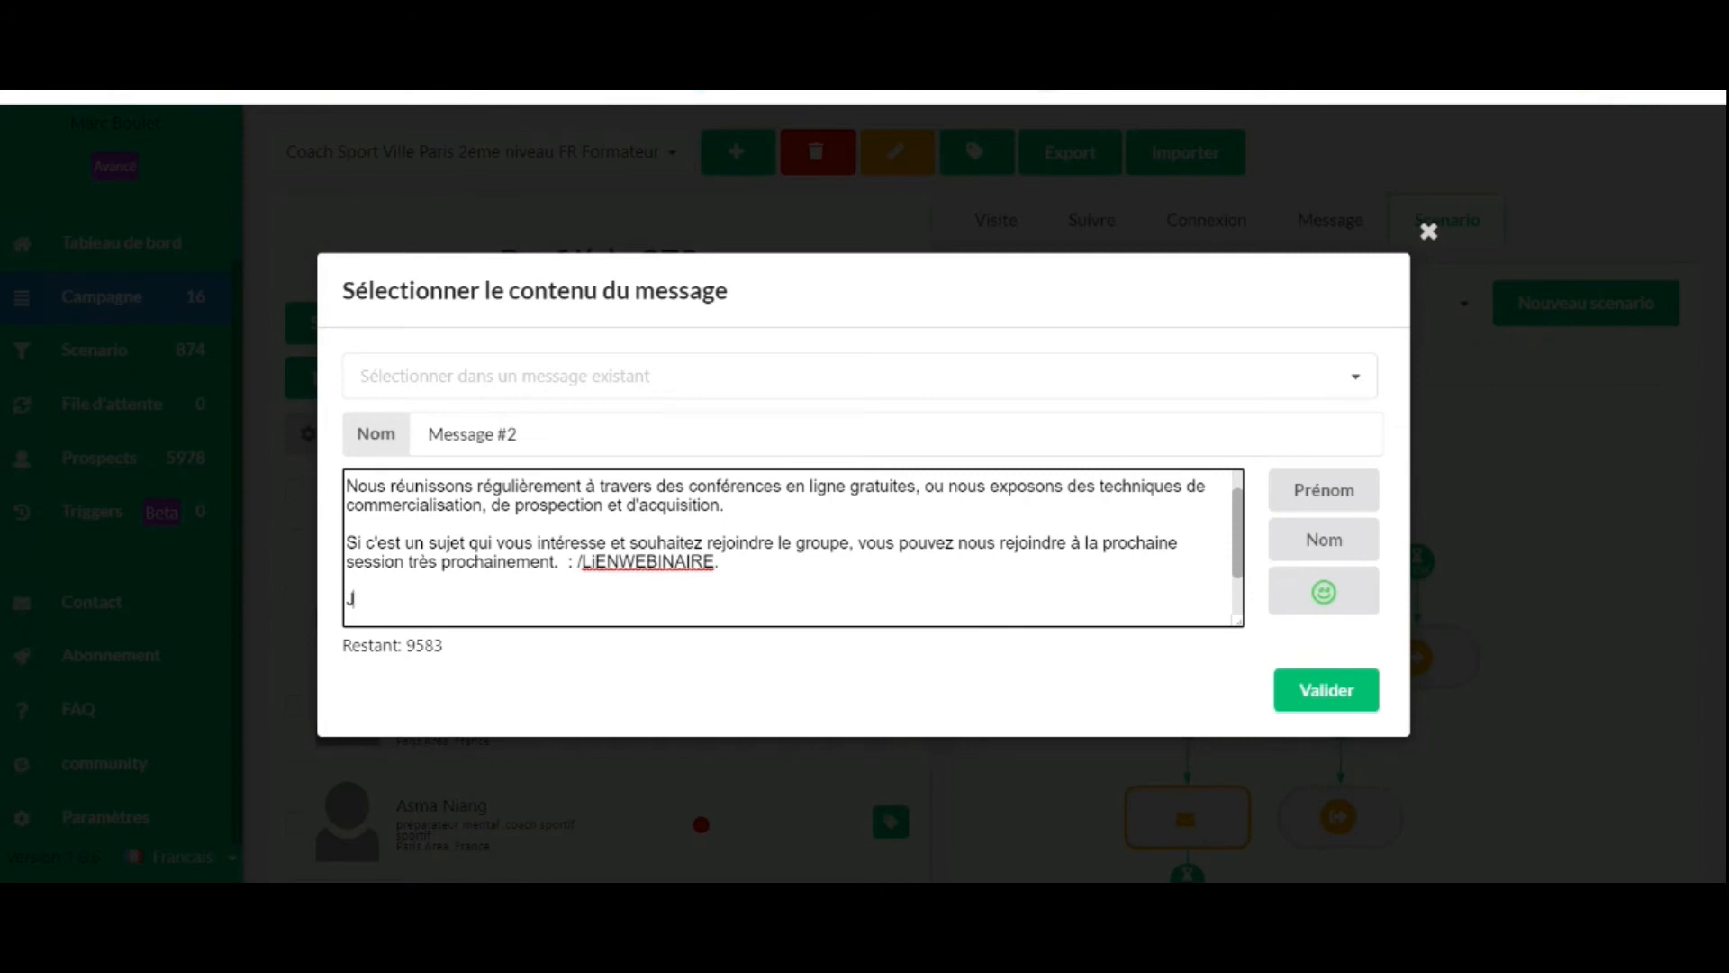
{"action": "type", "text": "e vous ré"}
{"action": "key", "text": "BackSpace"}
{"action": "key", "text": "BackSpace"}
{"action": "key", "text": "BackSpace"}
{"action": "key", "text": "BackSpace"}
{"action": "key", "text": "BackSpace"}
{"action": "key", "text": "BackSpace"}
{"action": "key", "text": "BackSpace"}
{"action": "key", "text": "BackSpace"}
{"action": "key", "text": "BackSpace"}
{"action": "key", "text": "BackSpace"}
Add the postscript "Ps : Merci {{firstname}} pour l'ajout dans votre réseau" using the first-name variable, and validate the message
{"action": "scroll", "coordinate": [788, 547], "scroll_direction": "up", "scroll_amount": 1}
{"action": "scroll", "coordinate": [788, 546], "scroll_direction": "down", "scroll_amount": 2}
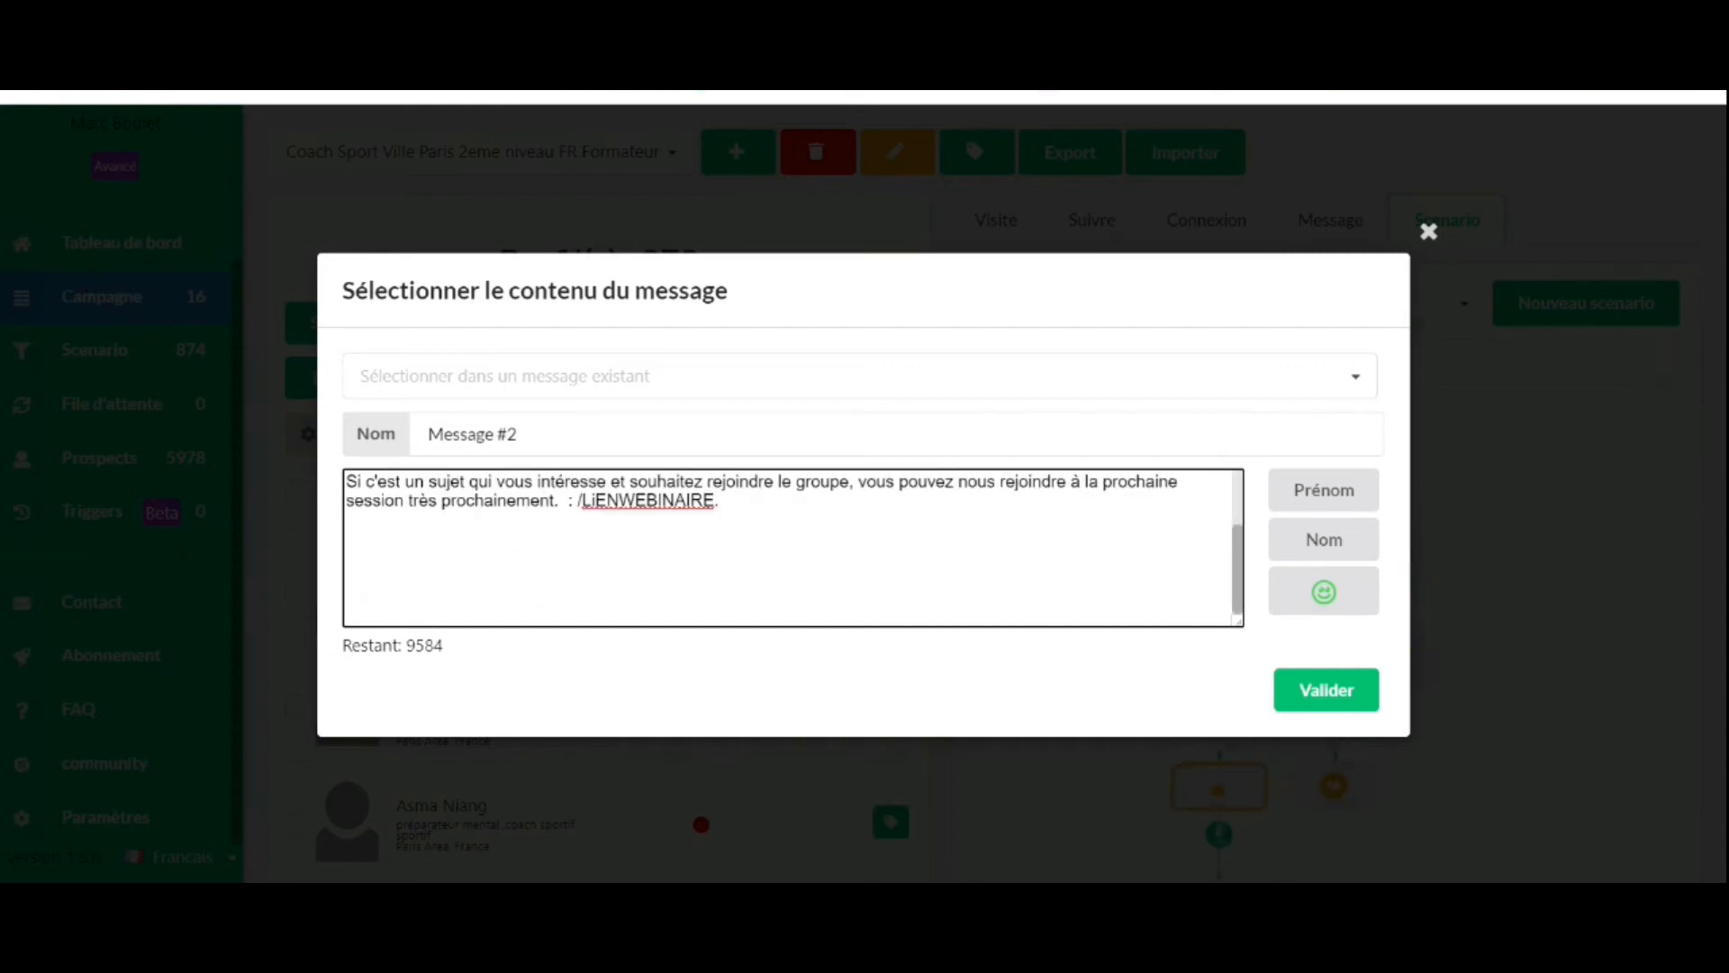
{"action": "type", "text": "Ps : Merci"}
{"action": "left_click", "coordinate": [1297, 494]}
{"action": "type", "text": "pour l'ajout dan"}
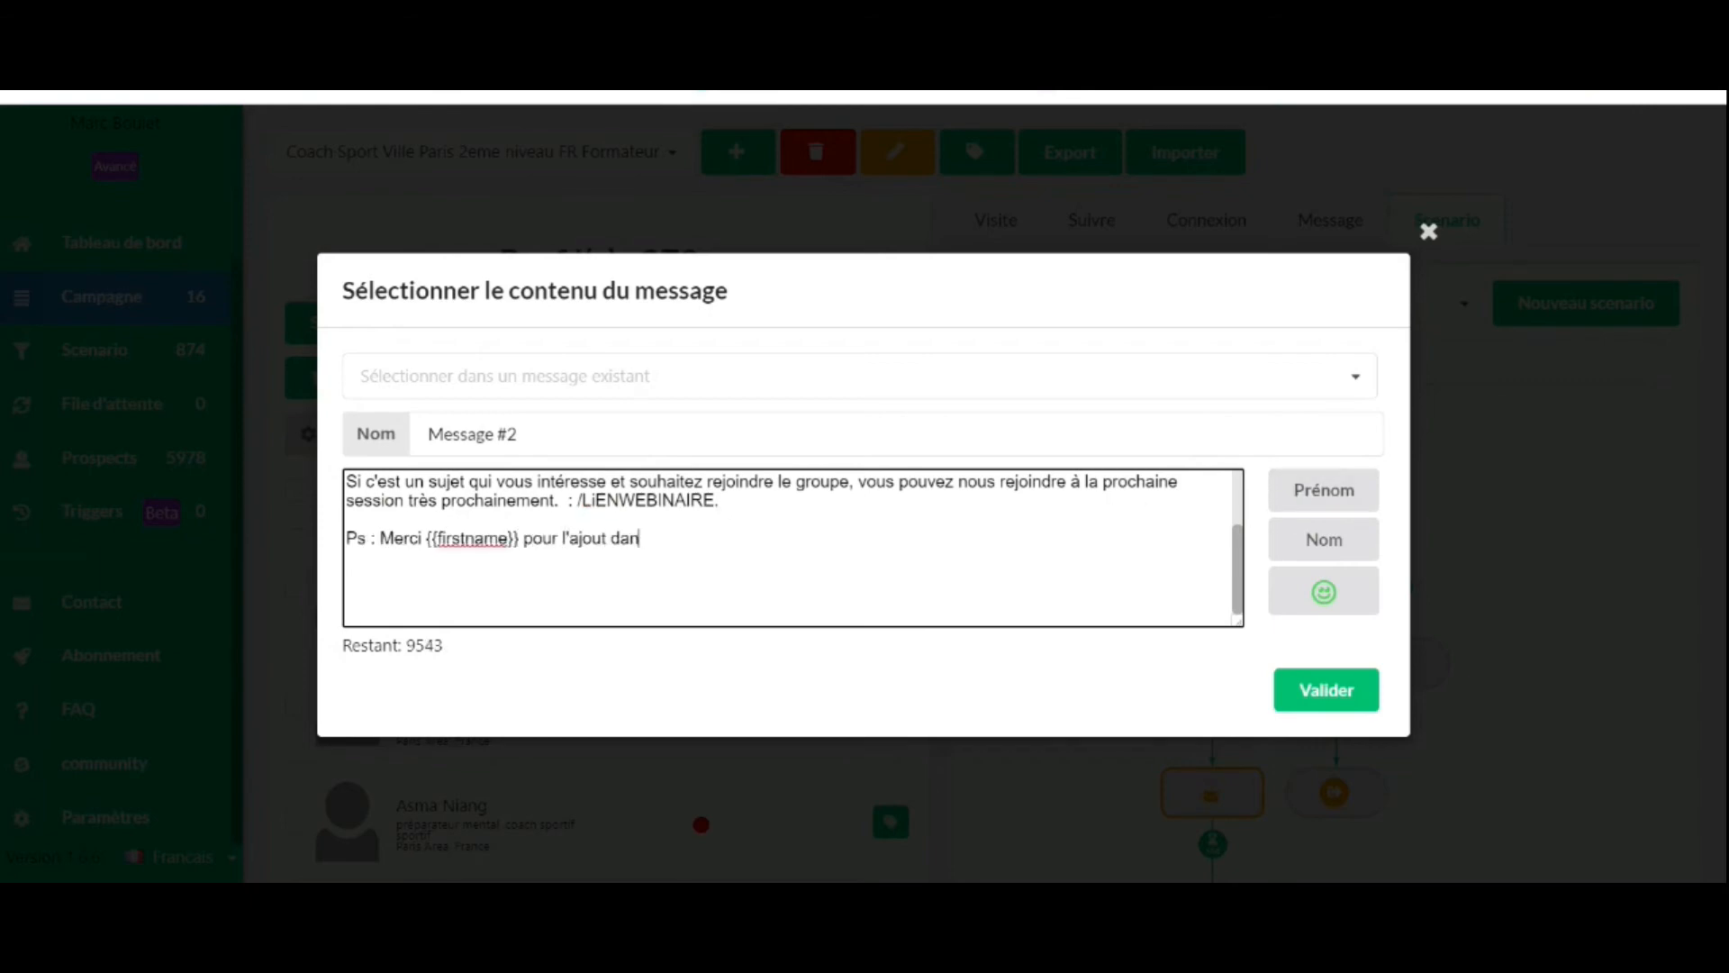
{"action": "type", "text": "s votre réseau"}
{"action": "left_click", "coordinate": [1326, 690]}
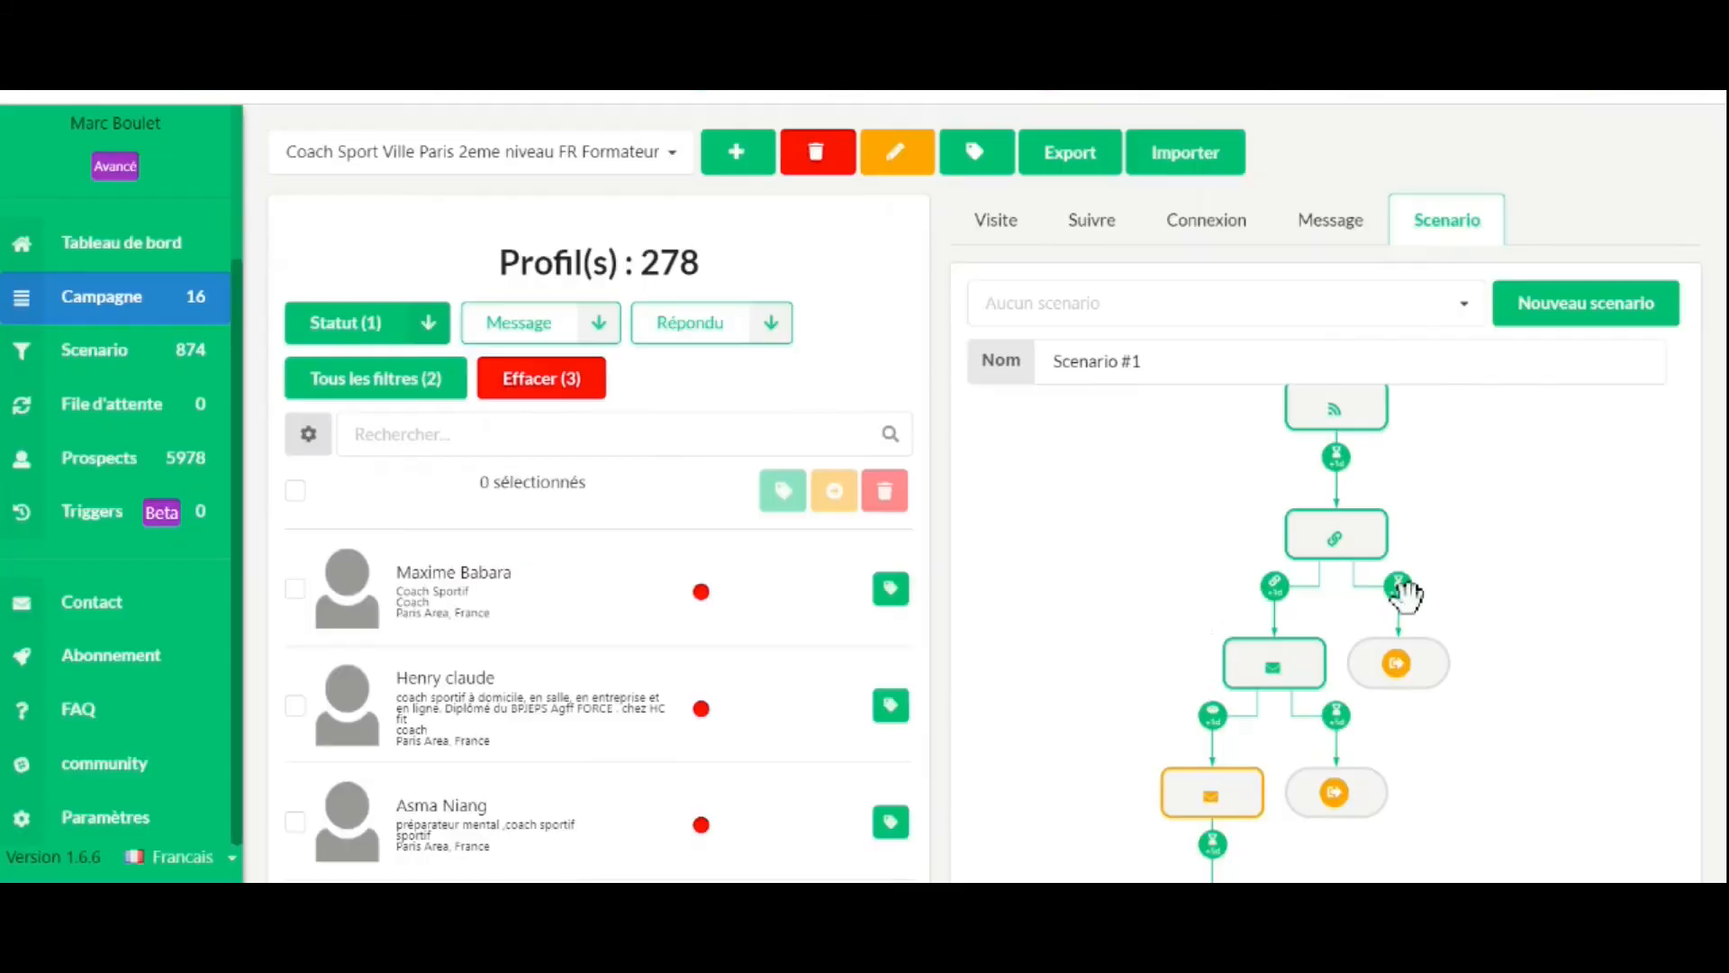
Increase the delay between the first and second message actions of the scenario
{"action": "left_click_drag", "start_coordinate": [1162, 673], "coordinate": [1154, 544]}
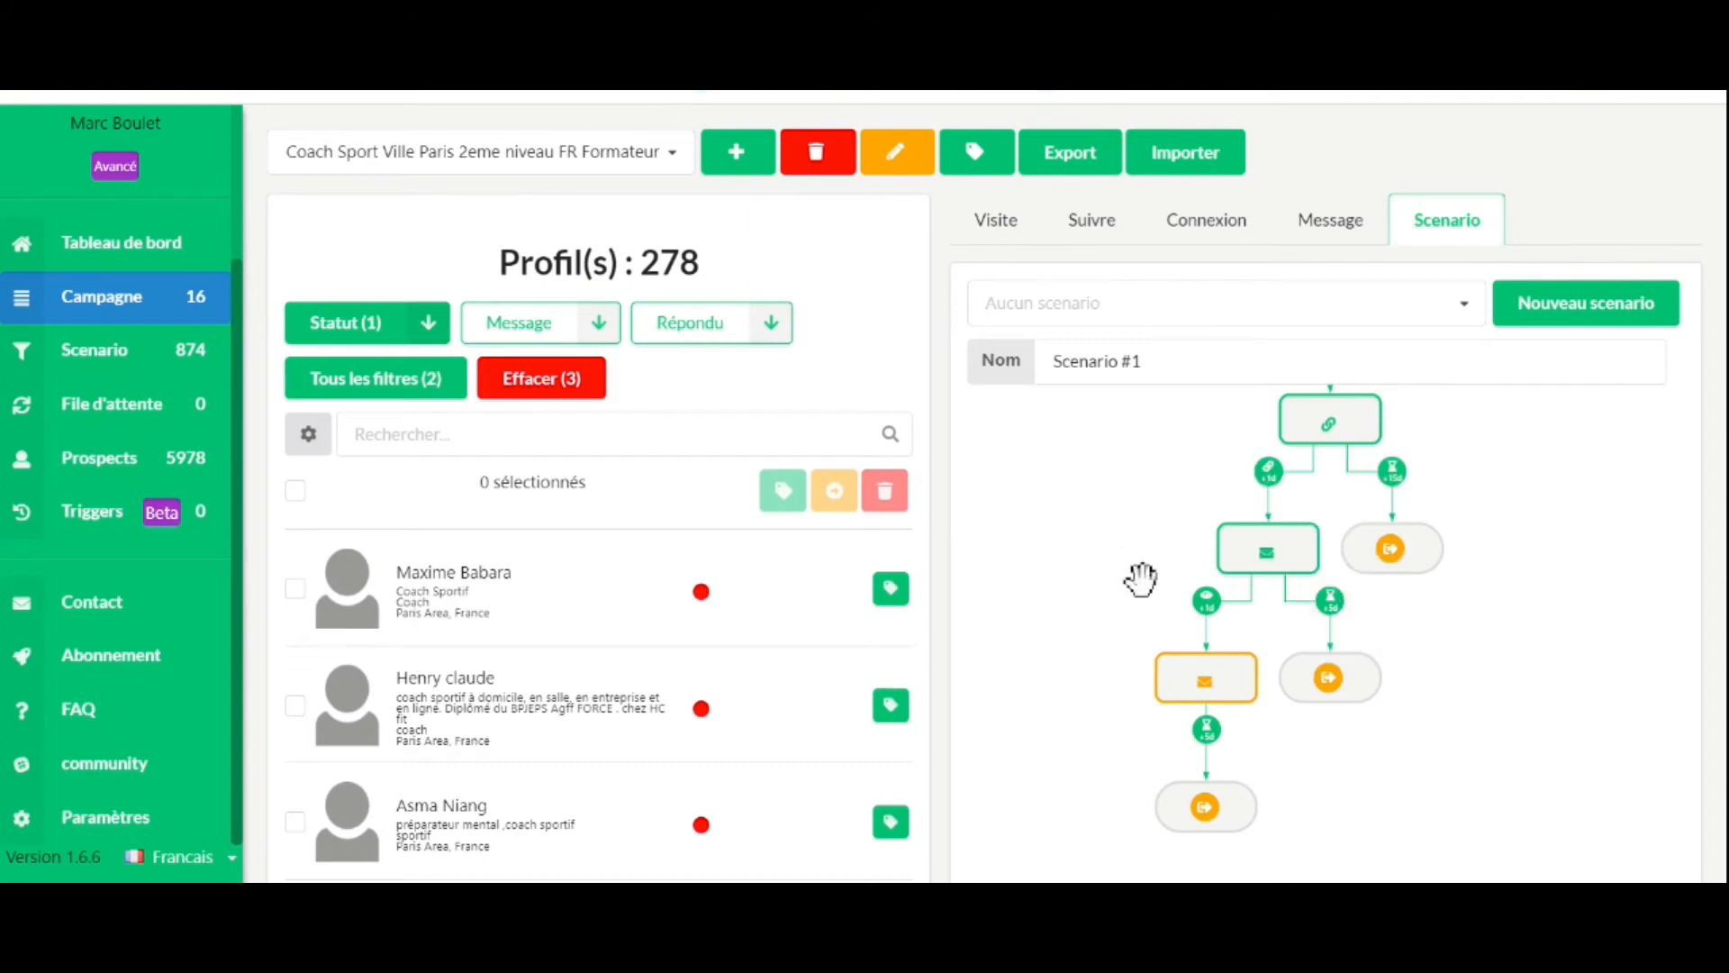
{"action": "mouse_move", "coordinate": [1209, 619]}
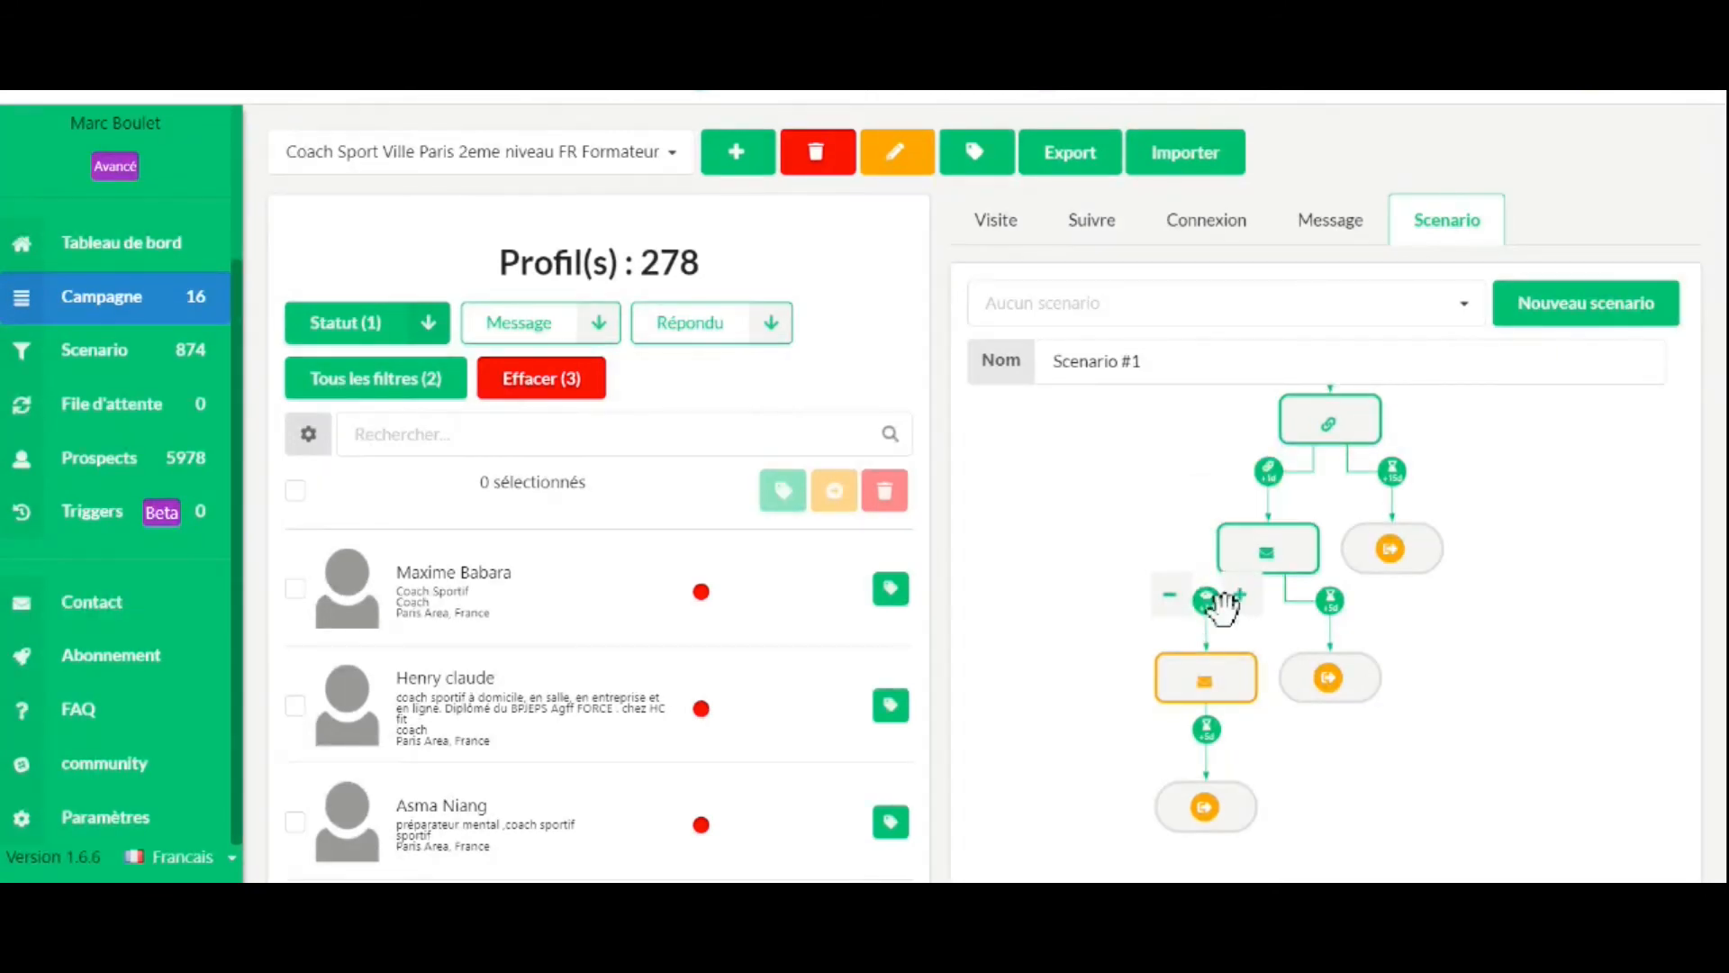
{"action": "left_click", "coordinate": [1233, 596]}
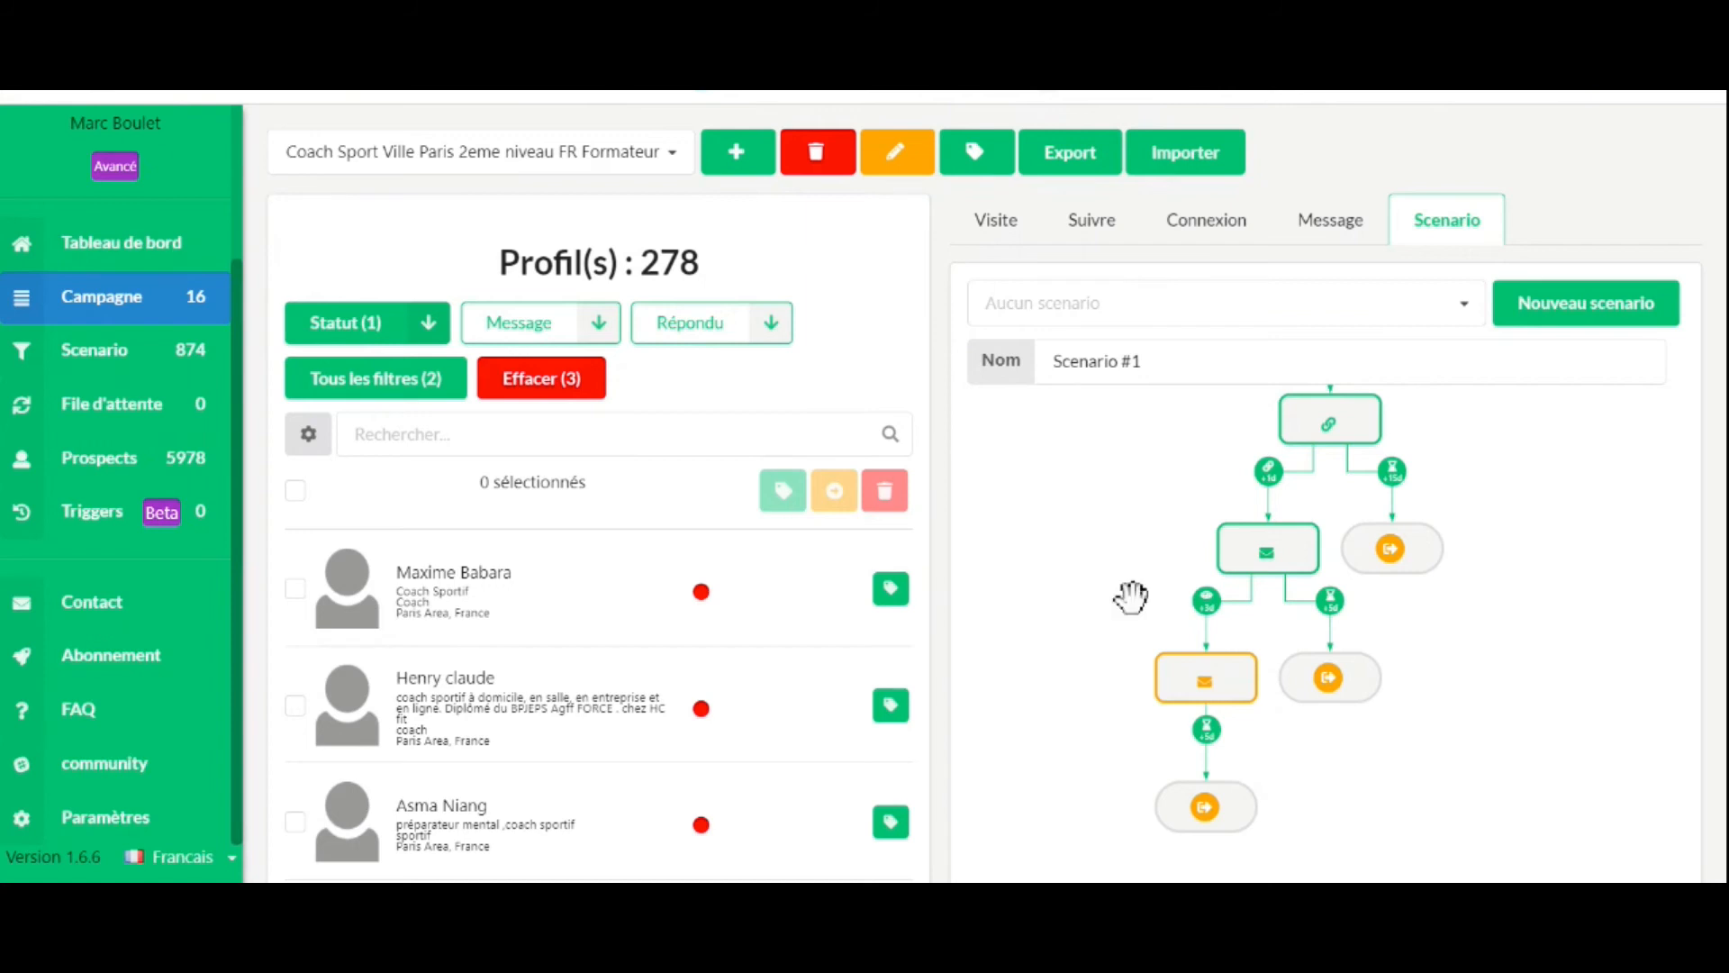
Open the second message action's content and write the opening line "C'était vraiment super la dernière fois." followed by a blank line
{"action": "left_click", "coordinate": [1205, 681]}
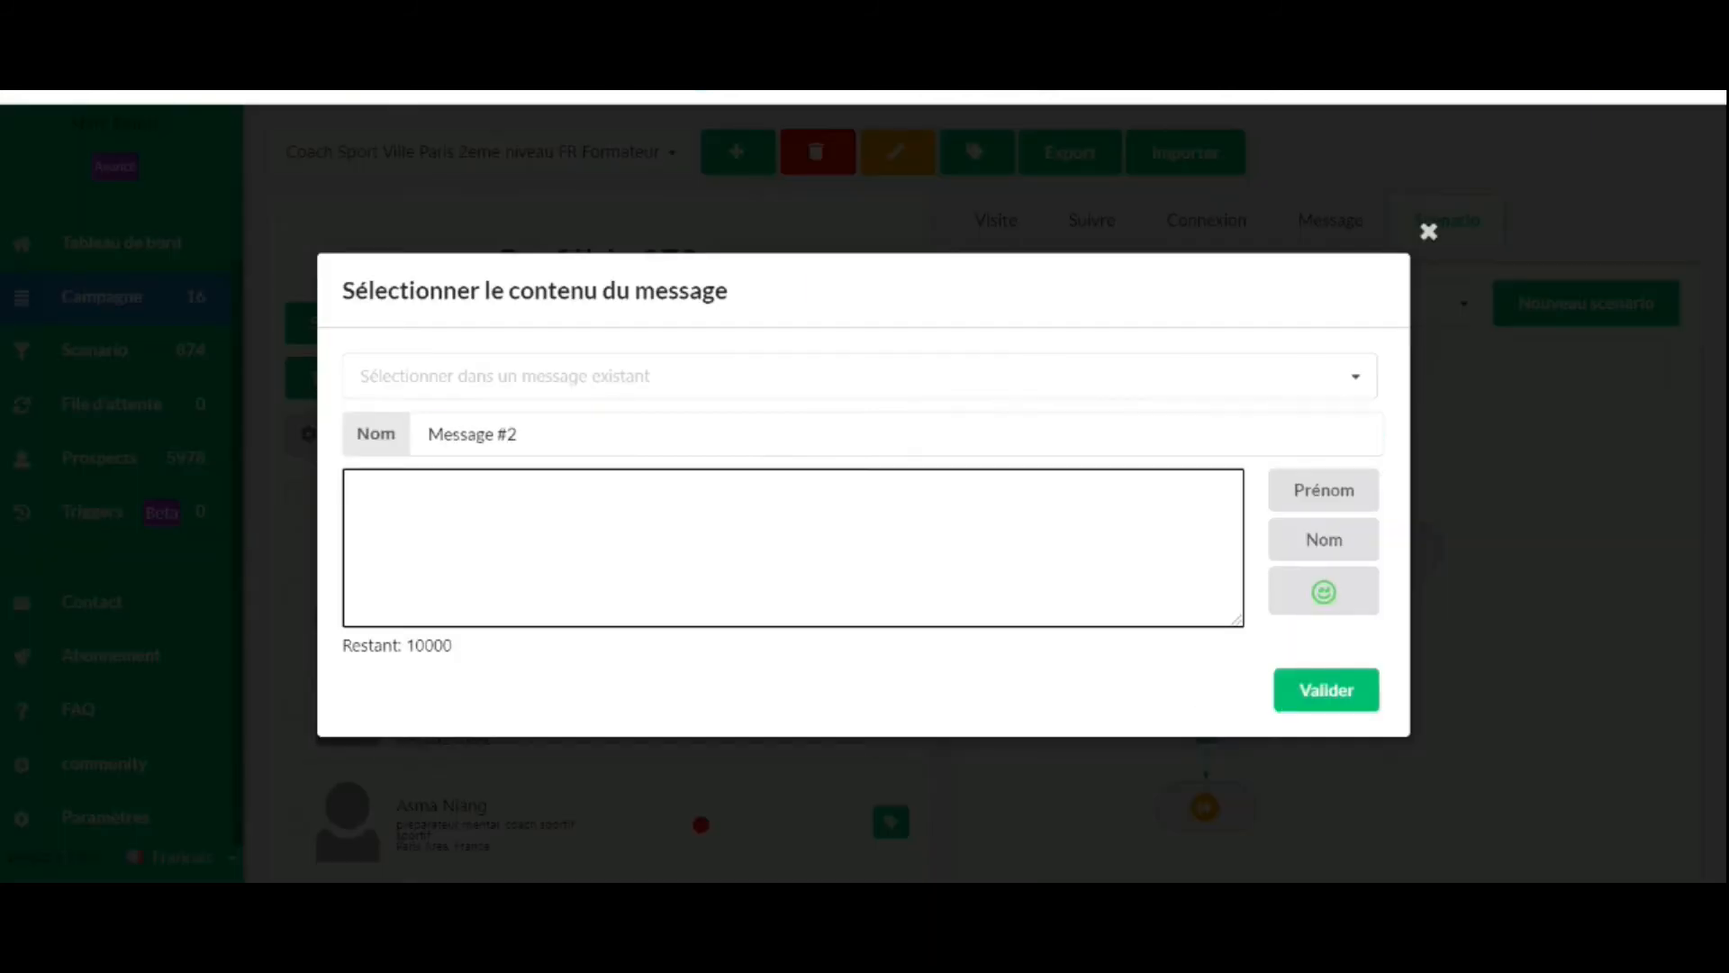
{"action": "type", "text": "C'était vraimen"}
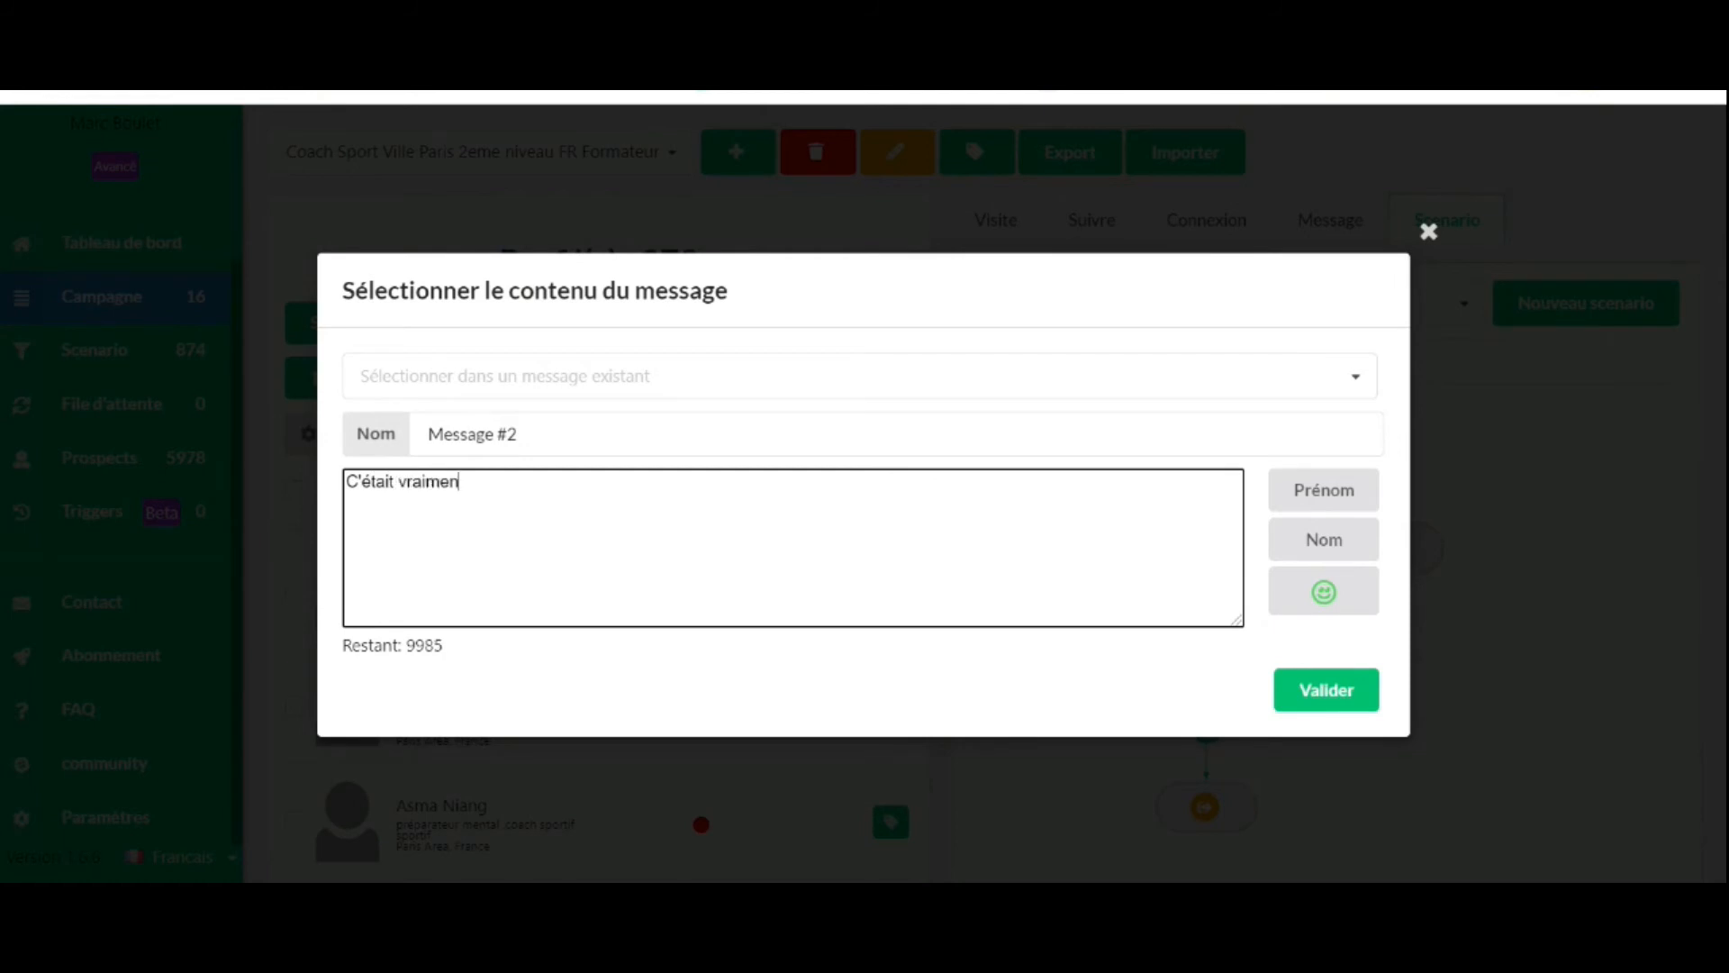
{"action": "type", "text": "t super la dernière fois."}
{"action": "key", "text": "Return"}
{"action": "key", "text": "Return"}
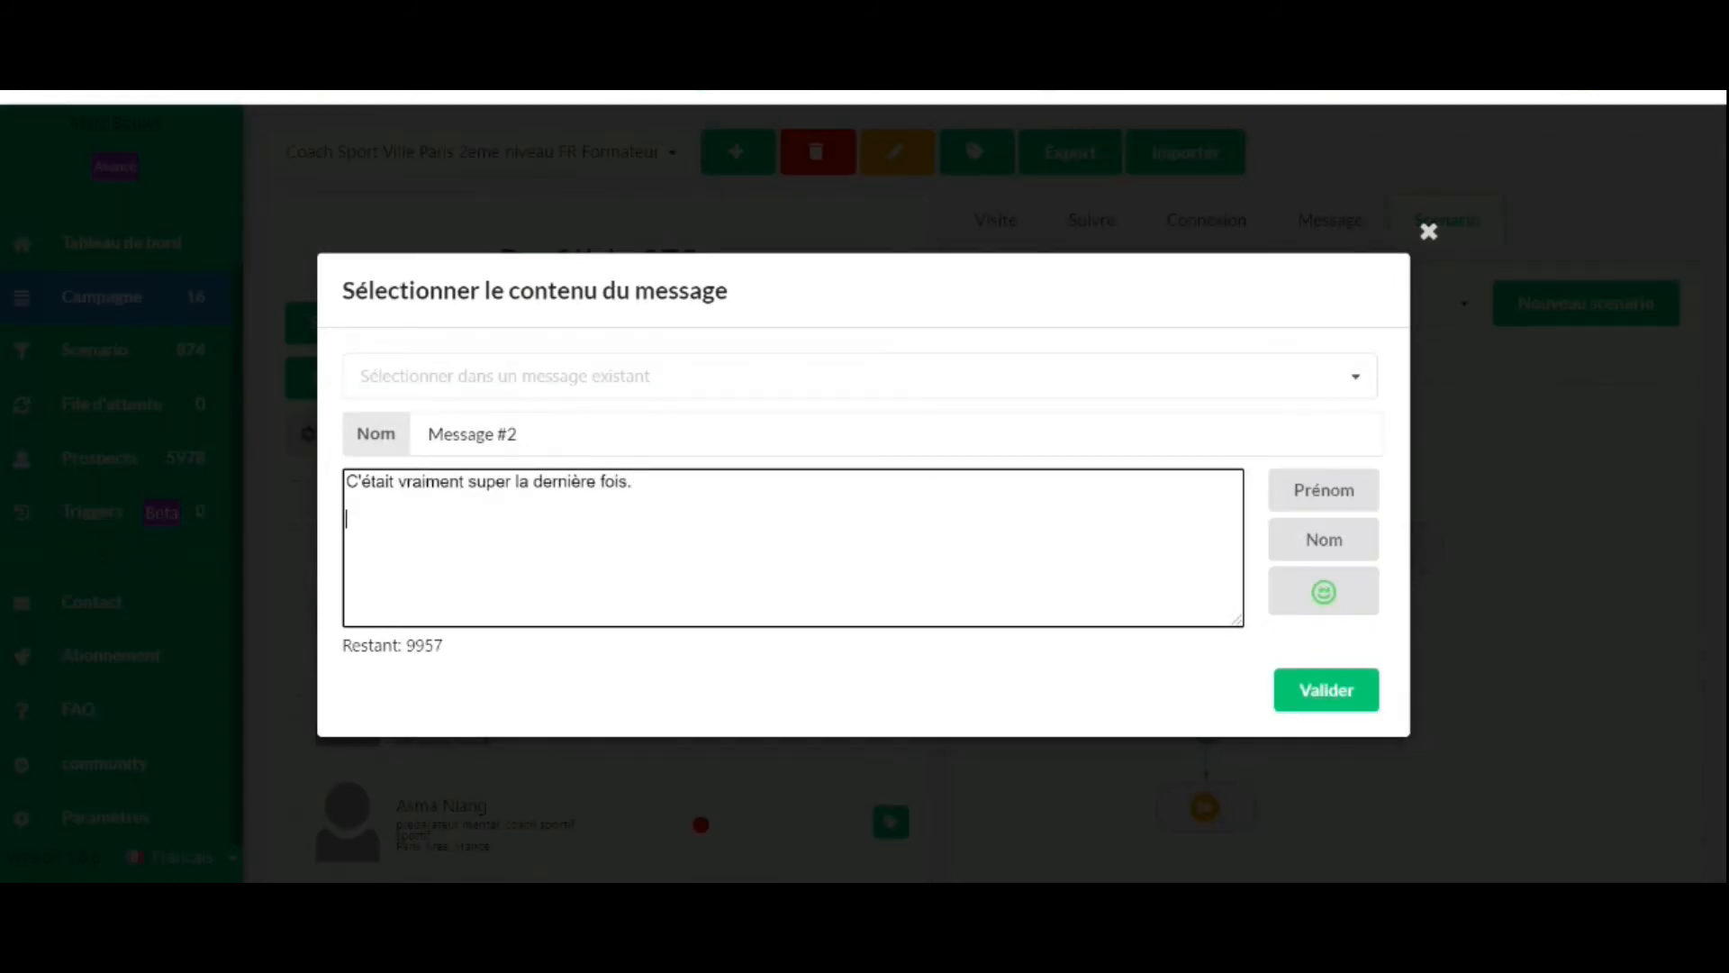
Add the text "Sauf erreur de ma part, vous n'étiez avec nous ce jour là" as the second paragraph
{"action": "type", "text": "Sauf erreur de ma part, vous n'étiez p"}
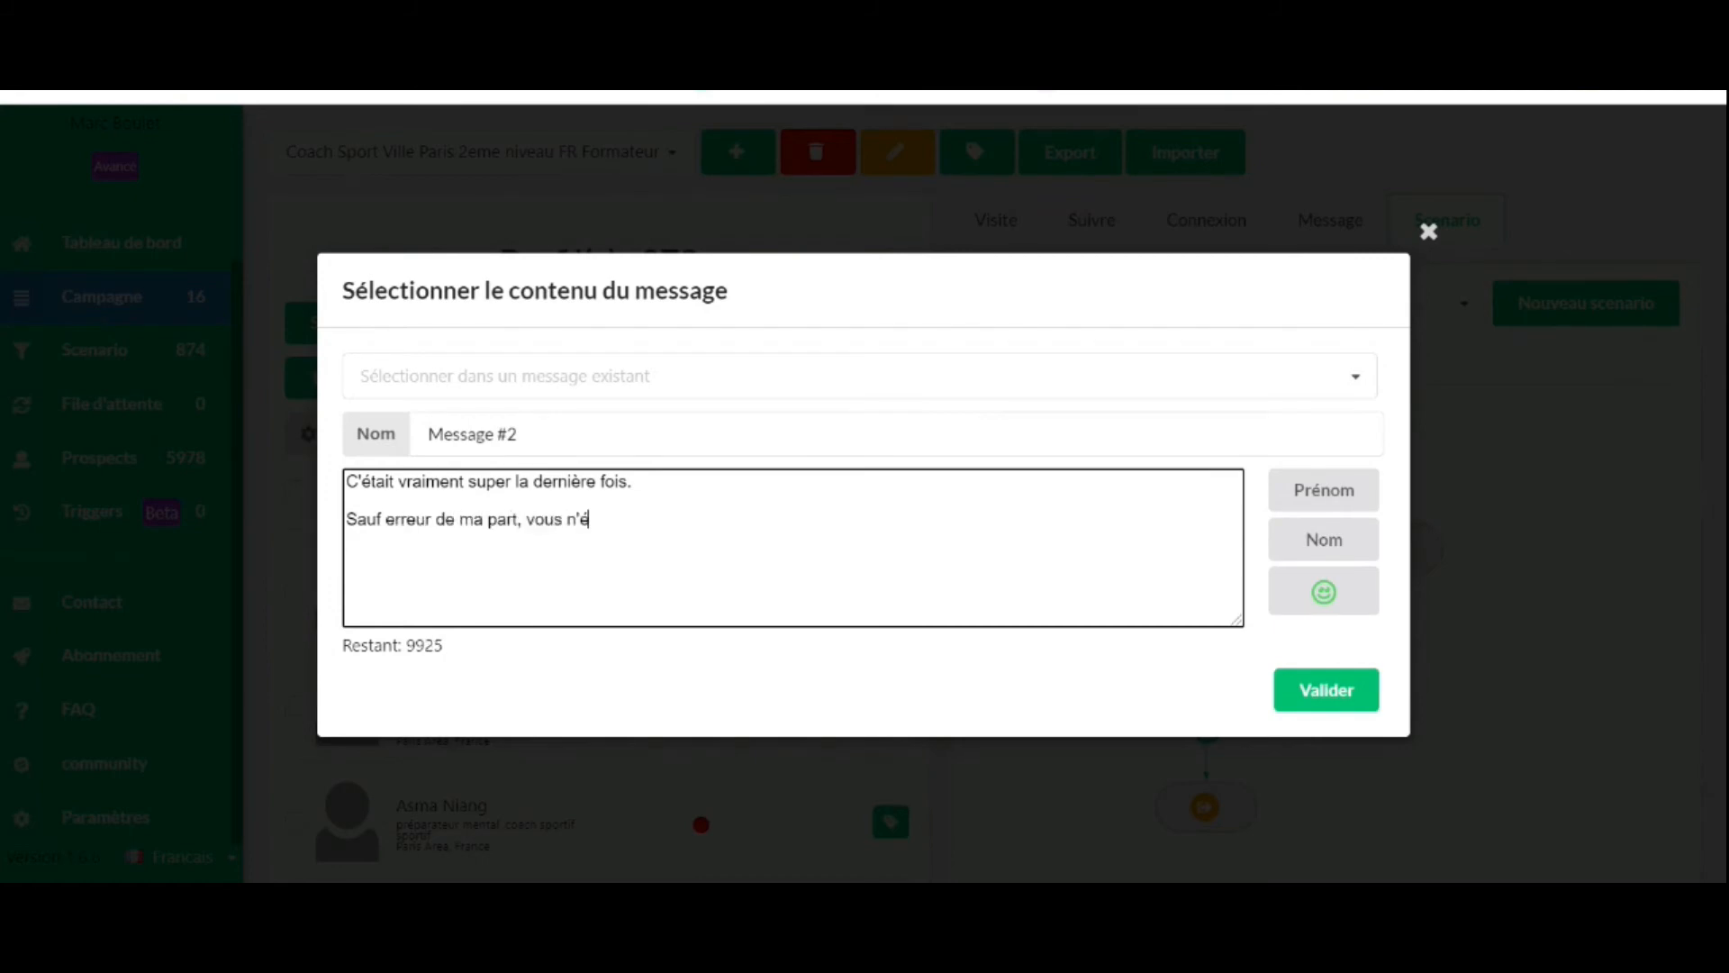
{"action": "type", "text": "en"}
{"action": "key", "text": "BackSpace"}
{"action": "key", "text": "BackSpace"}
{"action": "key", "text": "BackSpace"}
{"action": "key", "text": "BackSpace"}
{"action": "key", "text": "BackSpace"}
{"action": "key", "text": "BackSpace"}
{"action": "type", "text": "avec nous ce jour là"}
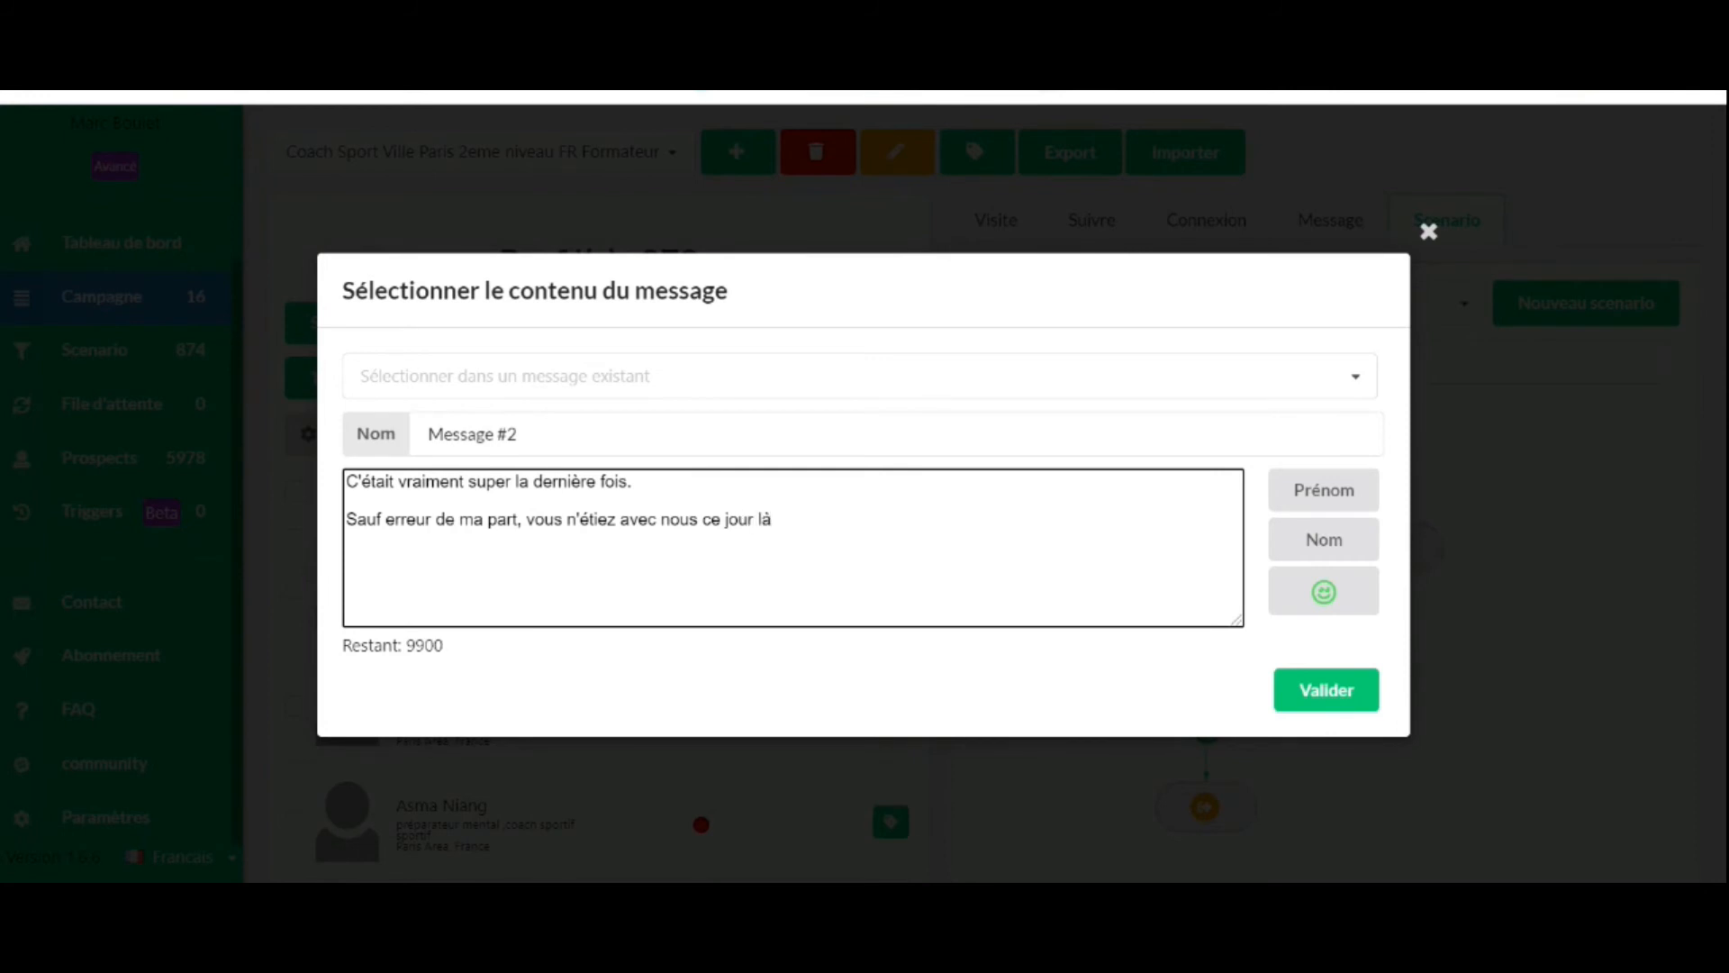
Continue the sentence with ", mais vu le nombre de demandes j'ai décidé de faire un Replay : LIEN REPLAY" and end the line
{"action": "type", "text": ", mais vu le nombre de demand"}
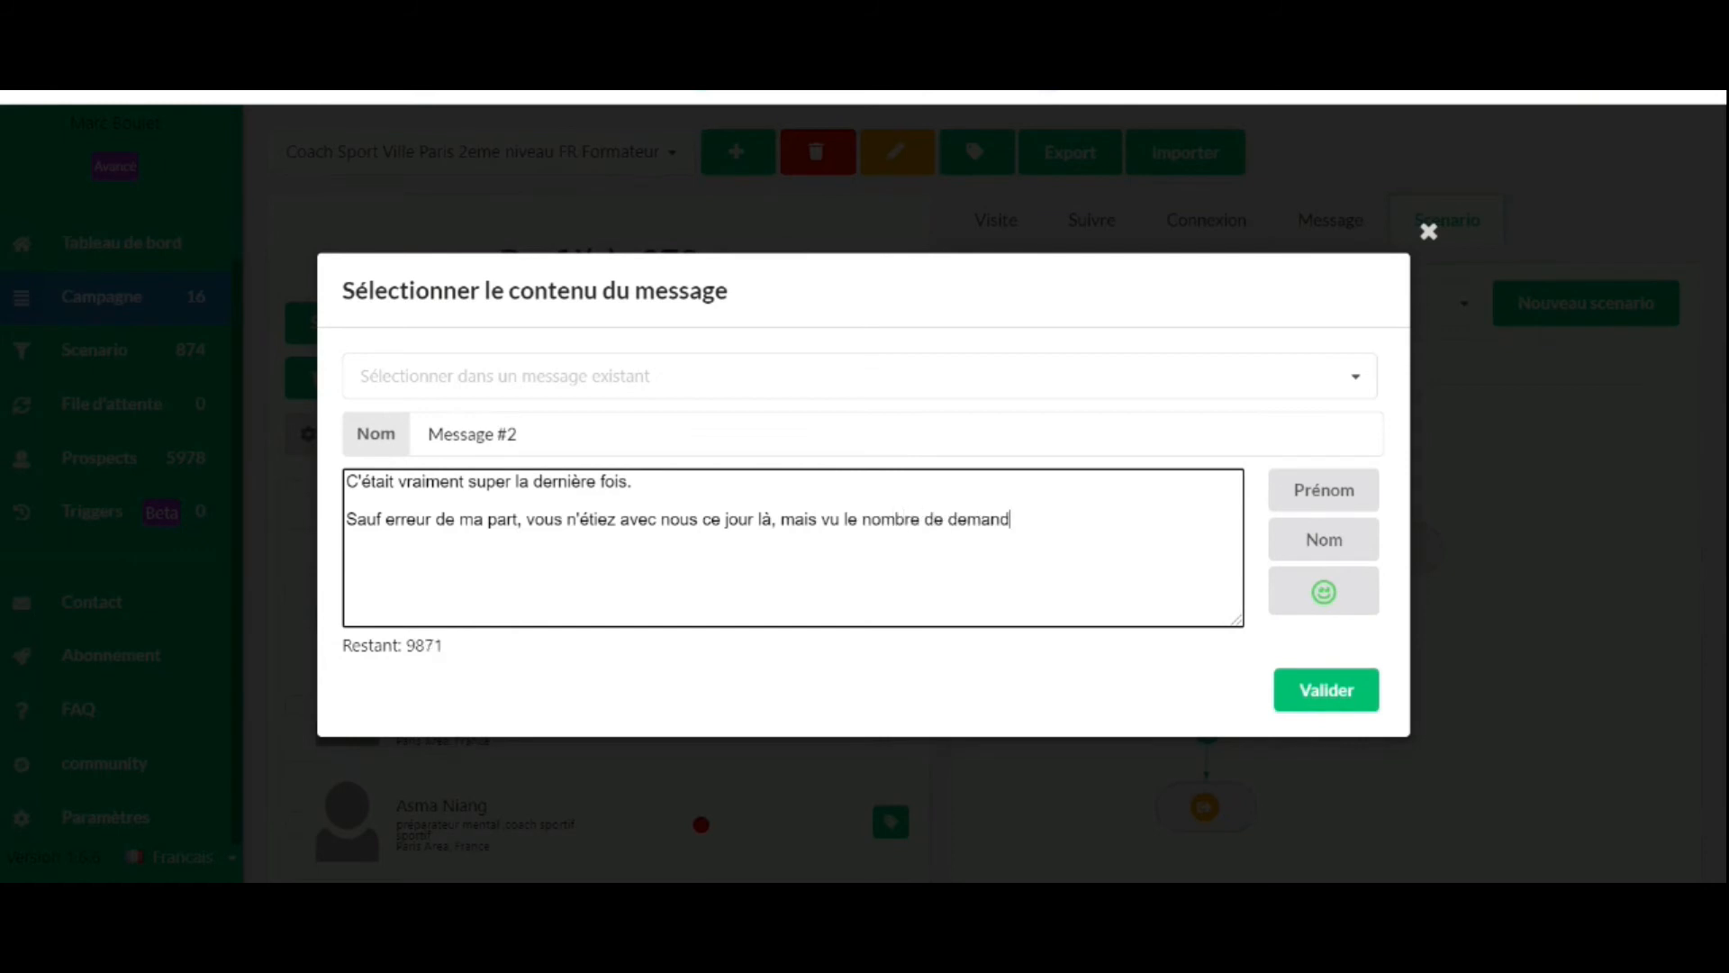
{"action": "type", "text": "es j'ai décidé de"}
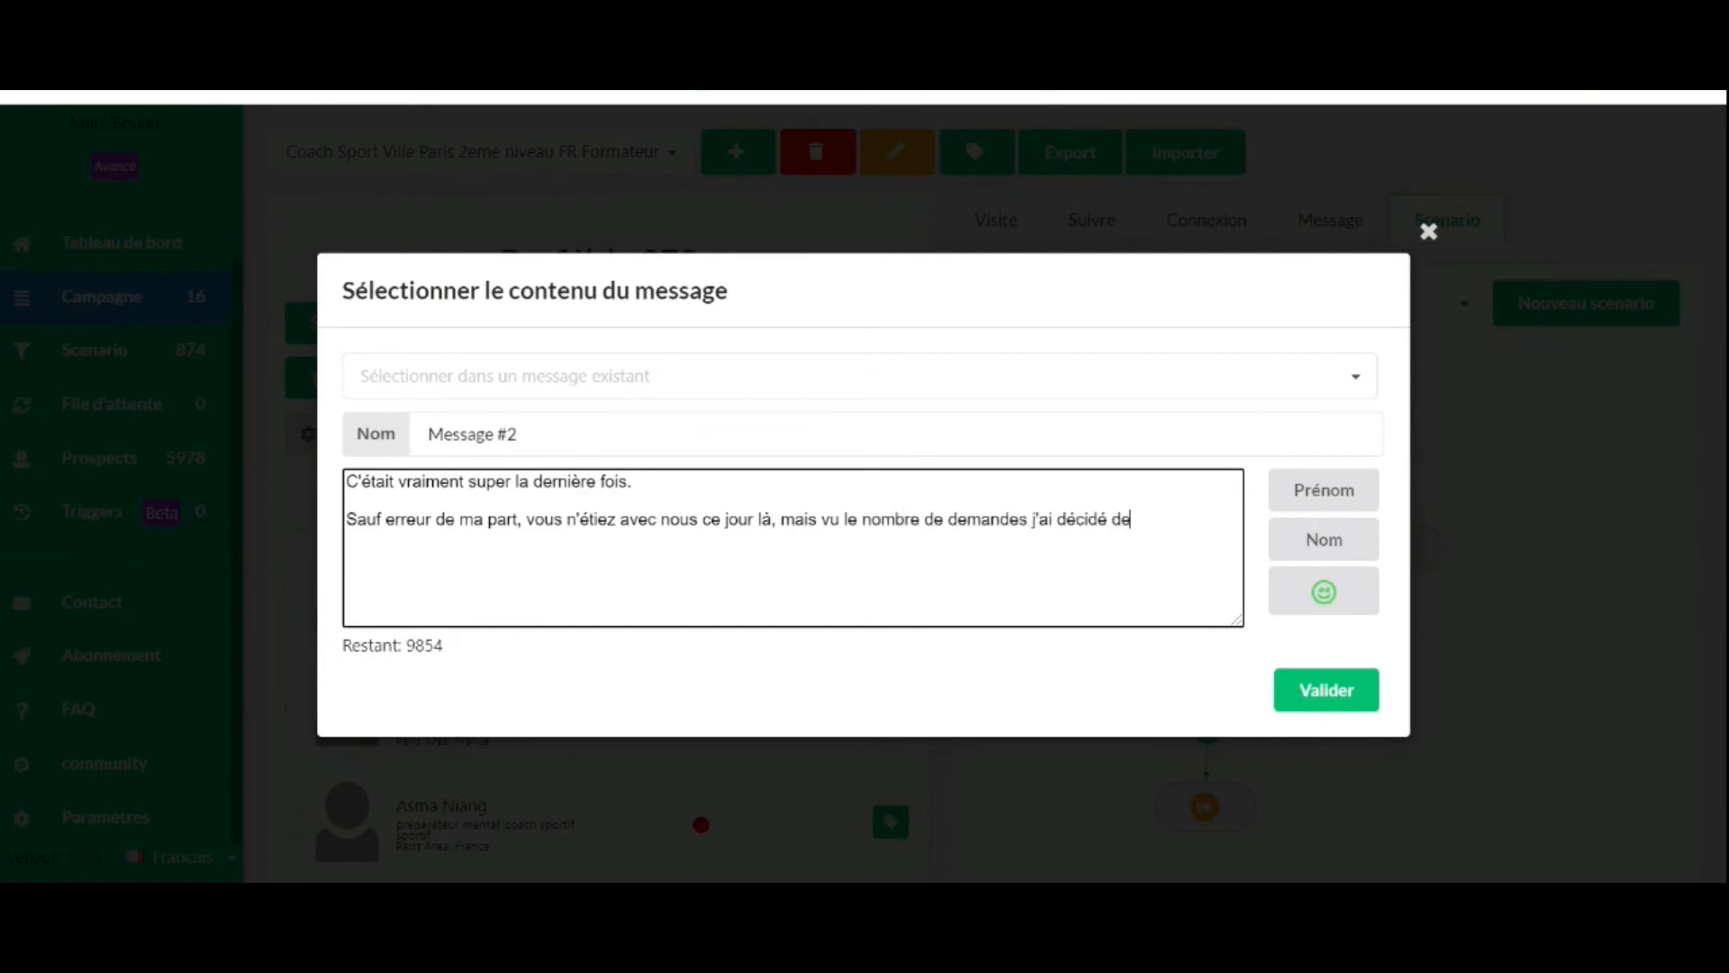
{"action": "type", "text": " faire un Replay : LIEN REPLAY"}
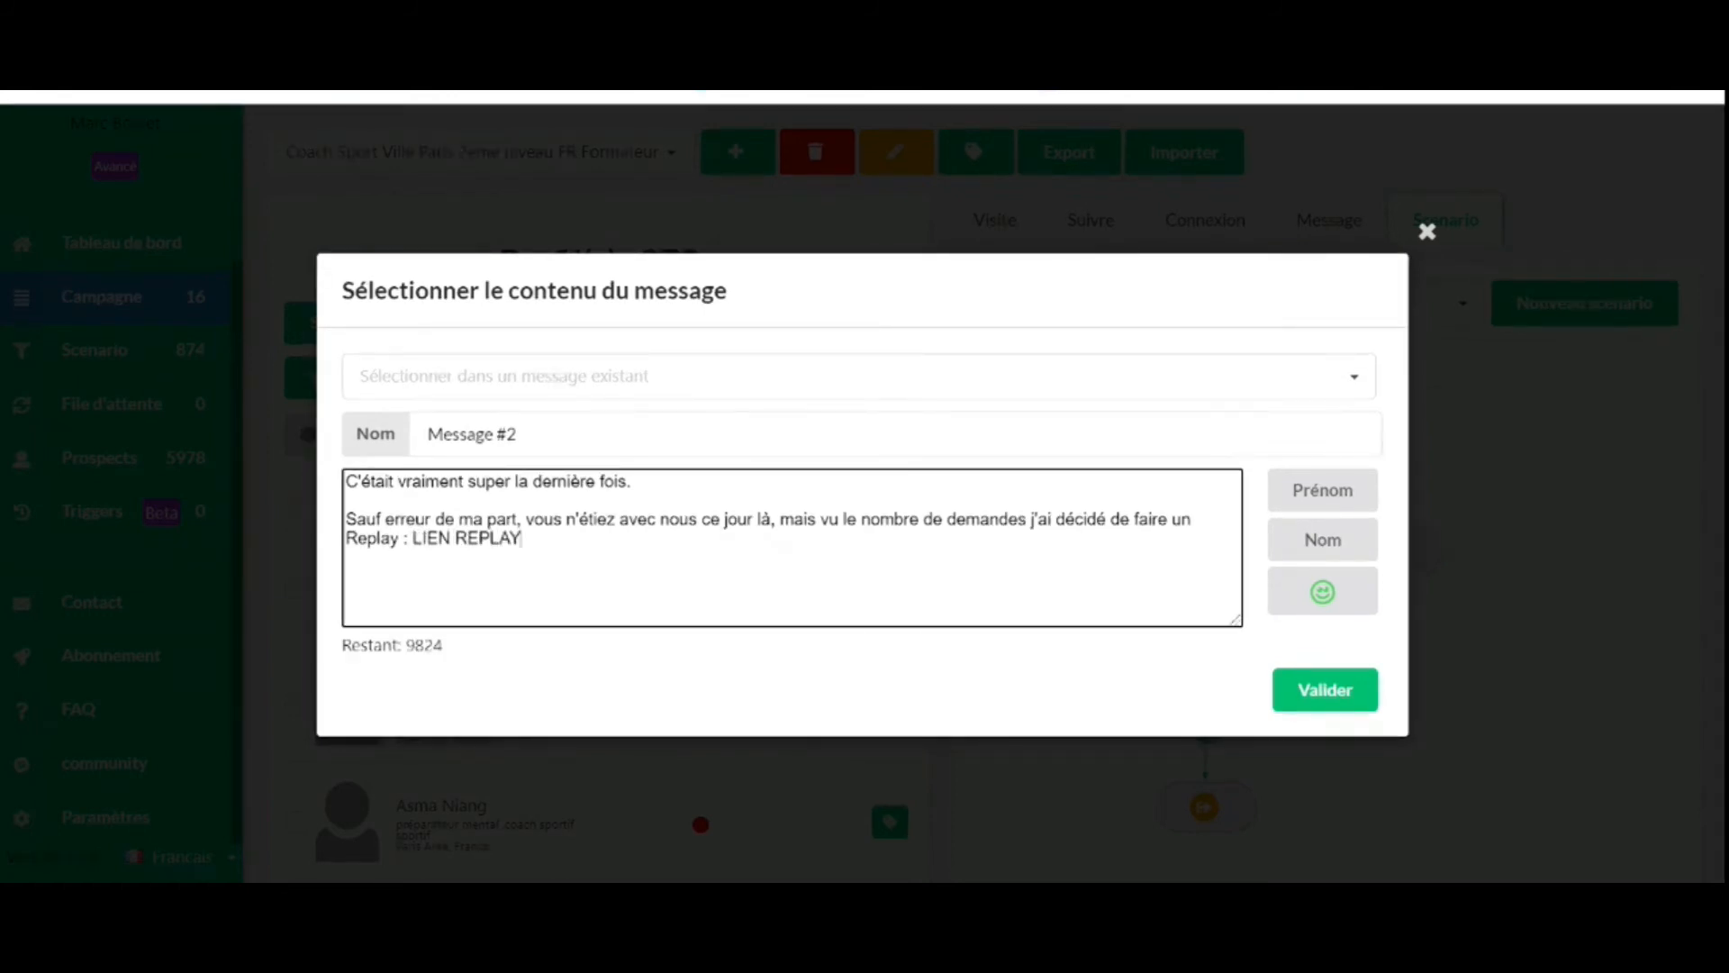
{"action": "key", "text": "Return"}
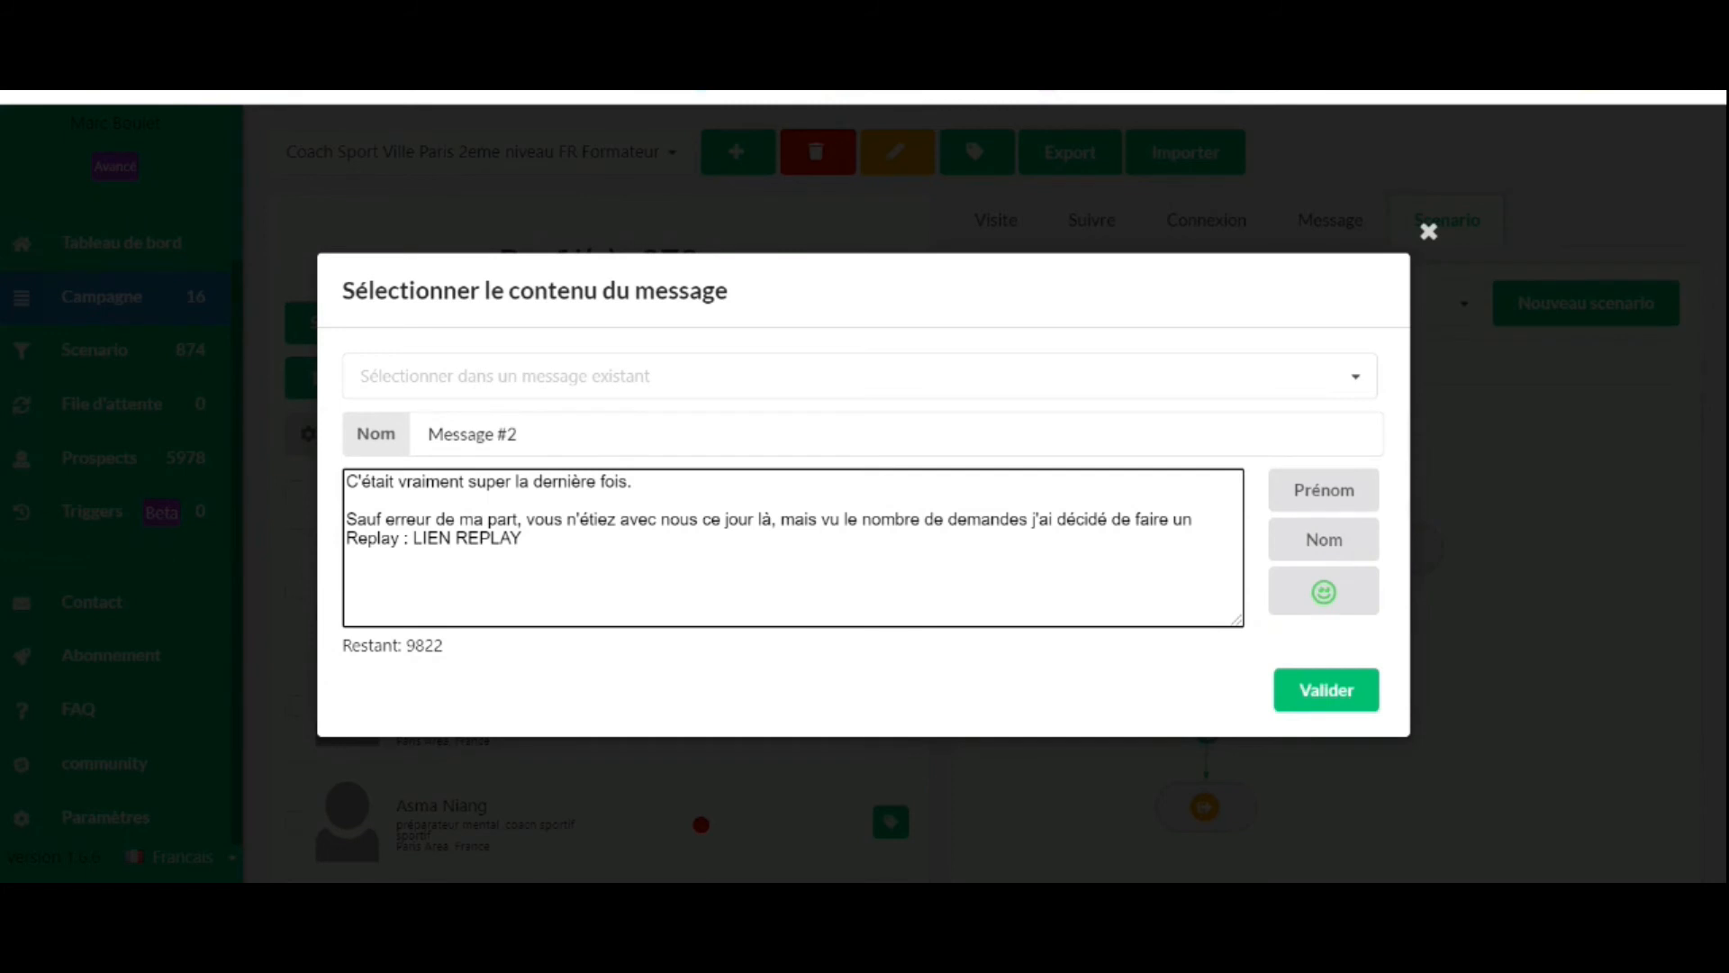
{"action": "left_click_drag", "start_coordinate": [698, 519], "coordinate": [629, 519]}
{"action": "left_click", "coordinate": [629, 520]}
{"action": "key", "text": "Return"}
{"action": "key", "text": "Return"}
{"action": "type", "text": "A ie"}
{"action": "key", "text": "BackSpace"}
{"action": "key", "text": "BackSpace"}
{"action": "type", "text": "bien"}
{"action": "key", "text": "BackSpace"}
{"action": "key", "text": "BackSpace"}
{"action": "key", "text": "BackSpace"}
{"action": "key", "text": "BackSpace"}
{"action": "key", "text": "BackSpace"}
{"action": "key", "text": "BackSpace"}
{"action": "key", "text": "BackSpace"}
Add the closing line "Je reste à disposition si vous avez des questions." to Message #2 and validate the content
{"action": "key", "text": "Return"}
{"action": "type", "text": "Je reste à dispositio"}
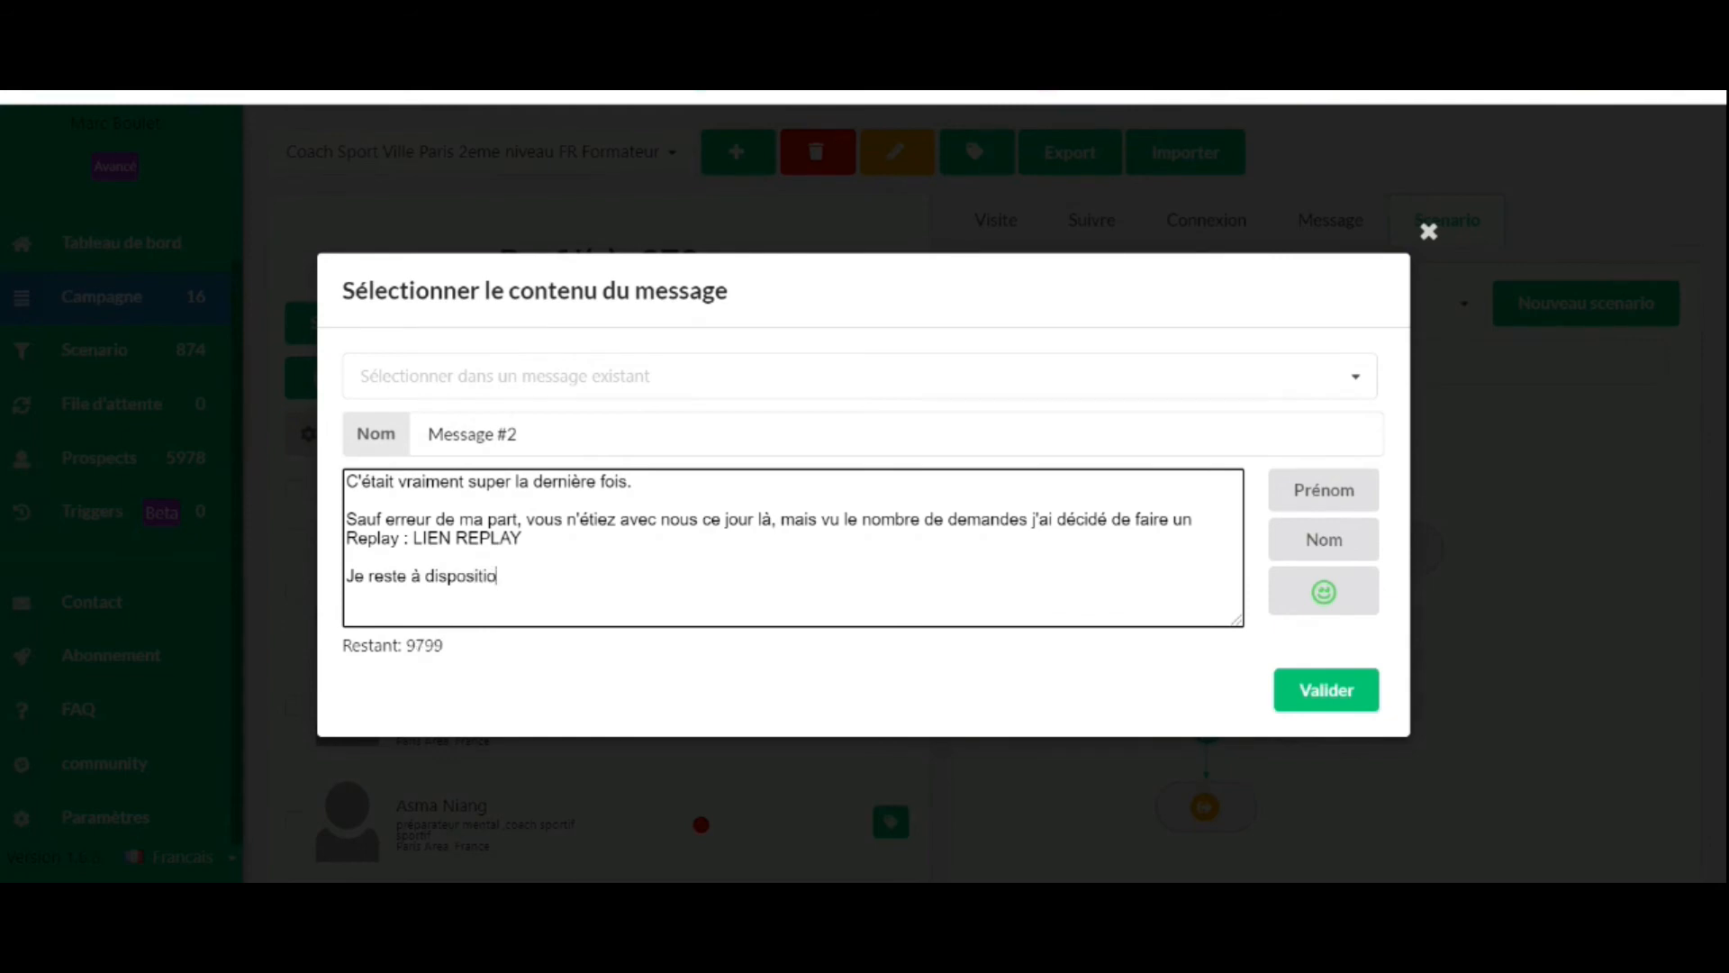
{"action": "type", "text": "n si vous avez des questions."}
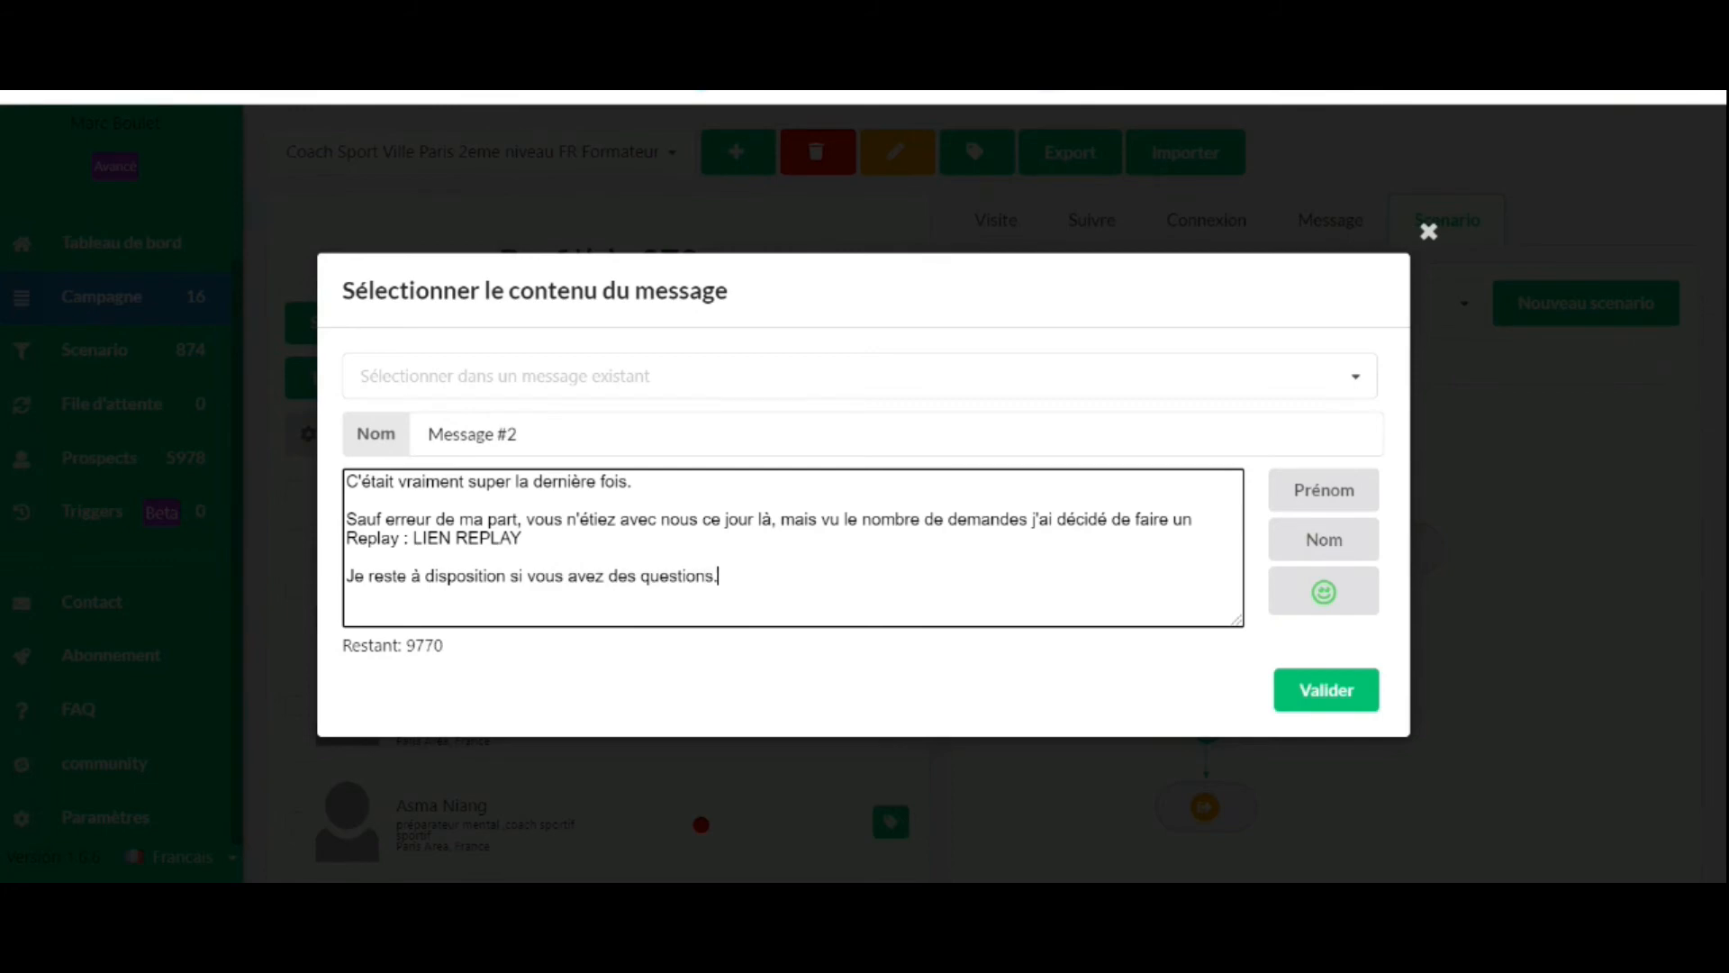
{"action": "left_click", "coordinate": [1304, 698]}
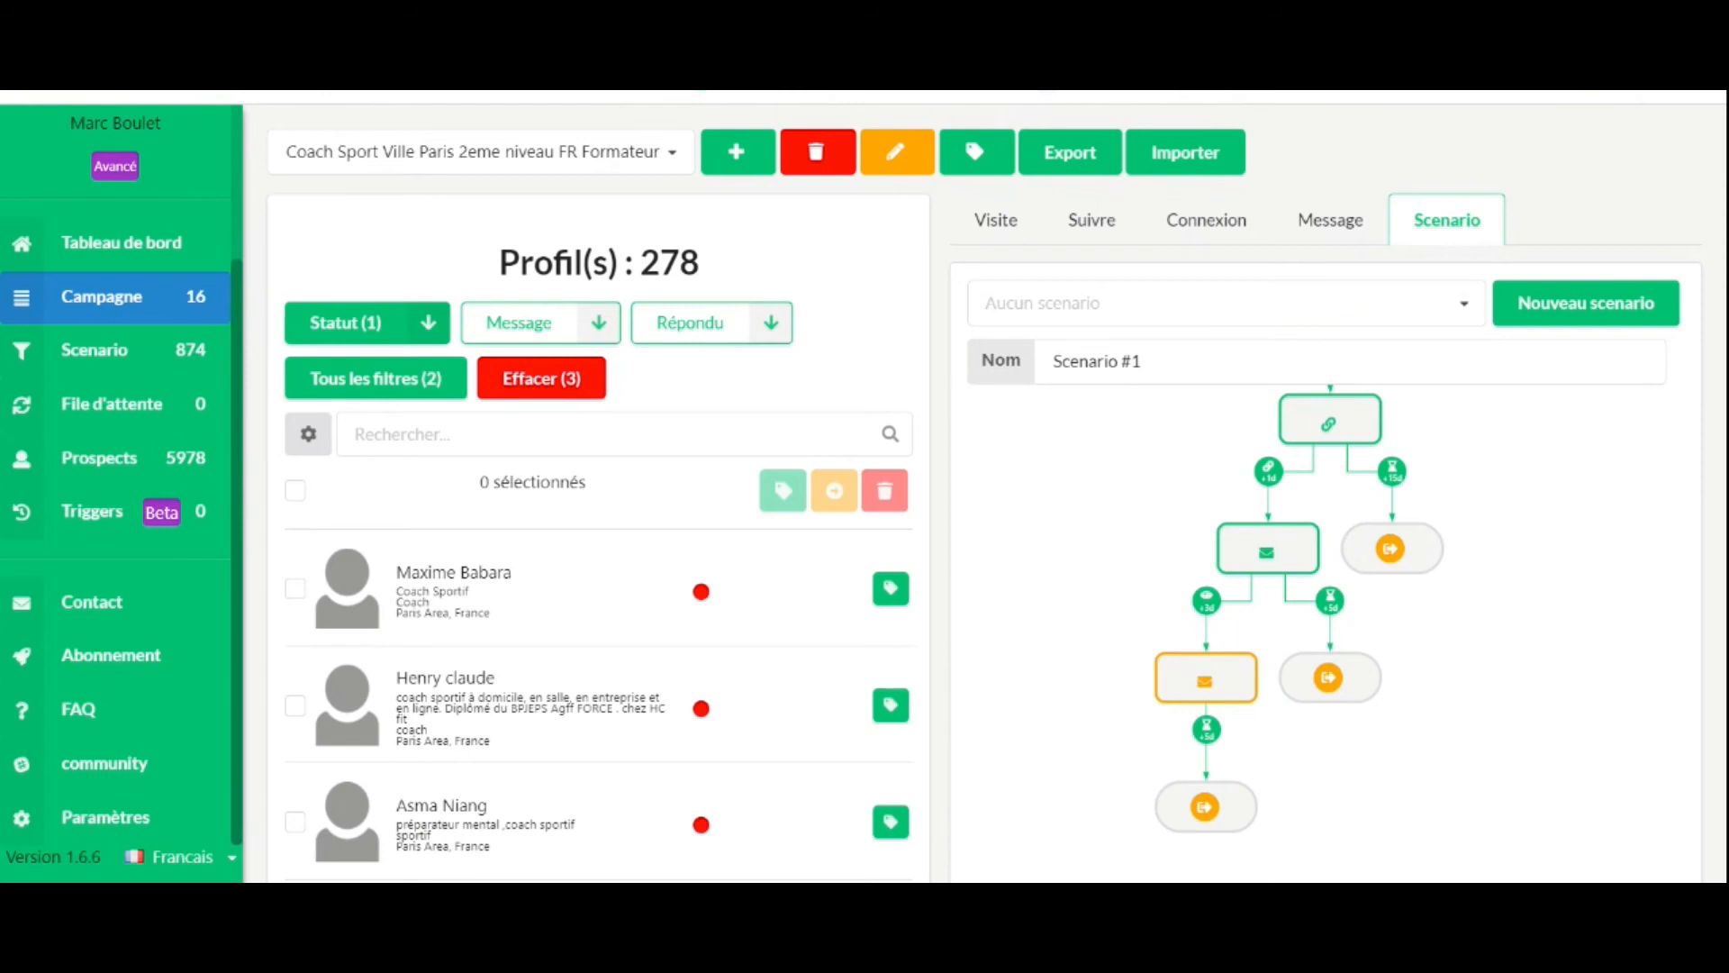
Select all profiles in the Coach Sport Ville Paris campaign and check the scenario's save and launch options
{"action": "scroll", "coordinate": [990, 495], "scroll_direction": "down", "scroll_amount": 4}
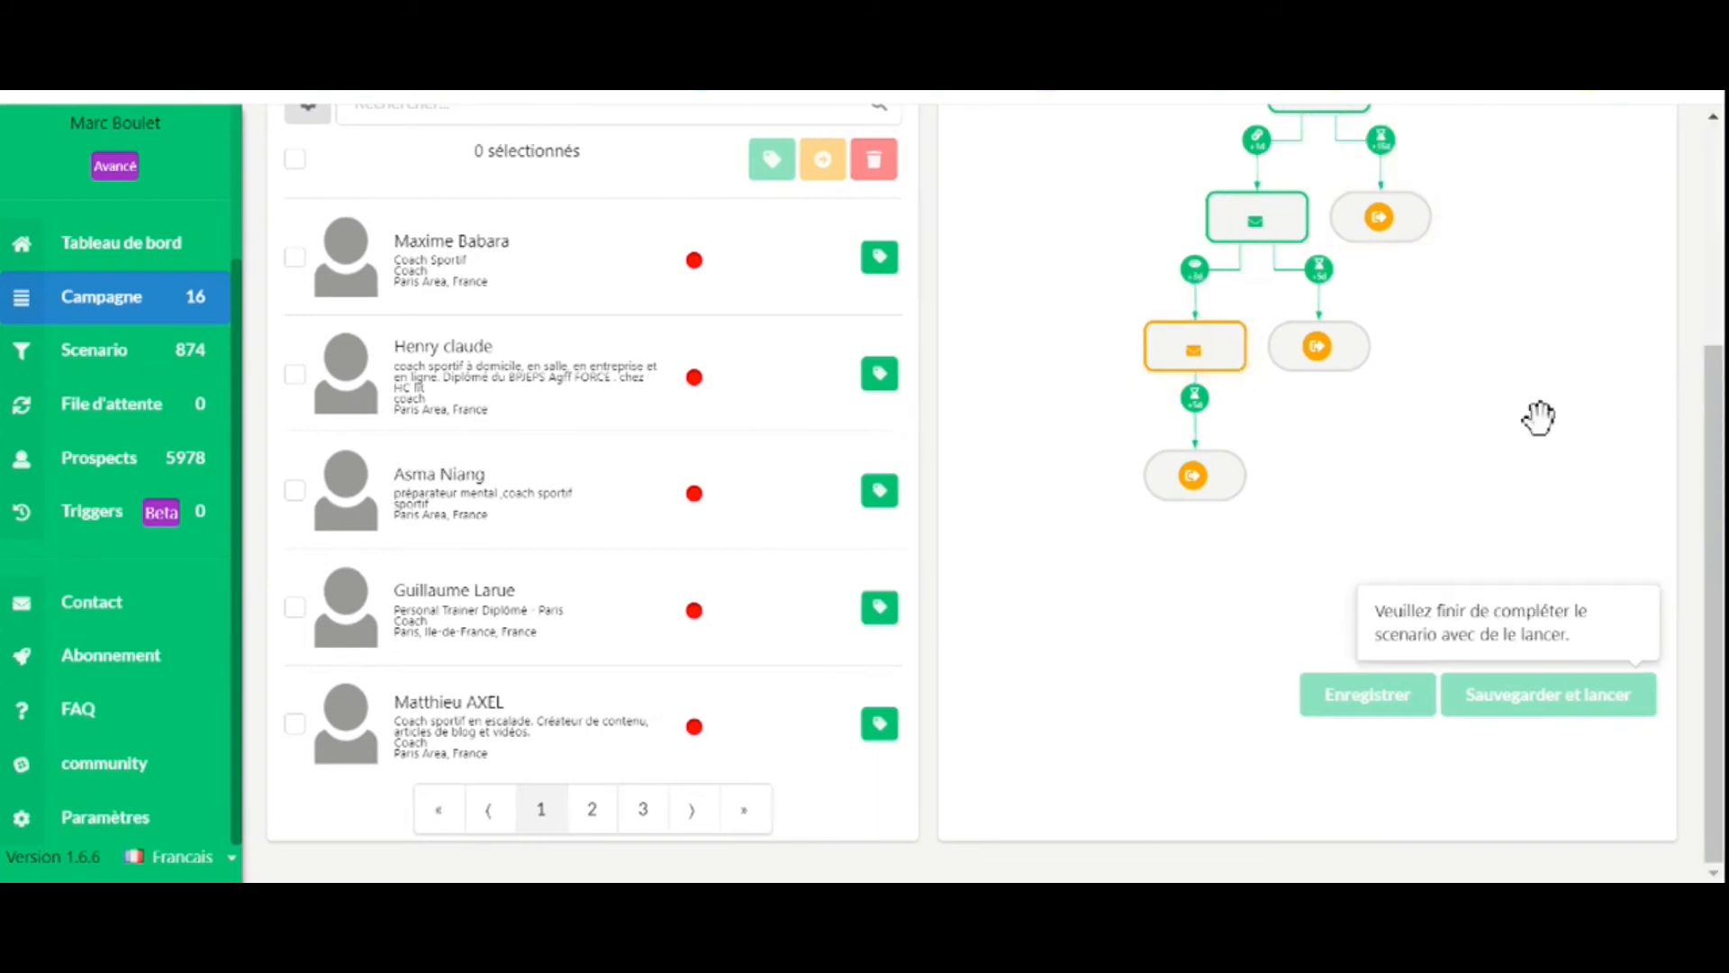
{"action": "scroll", "coordinate": [569, 382], "scroll_direction": "up", "scroll_amount": 3}
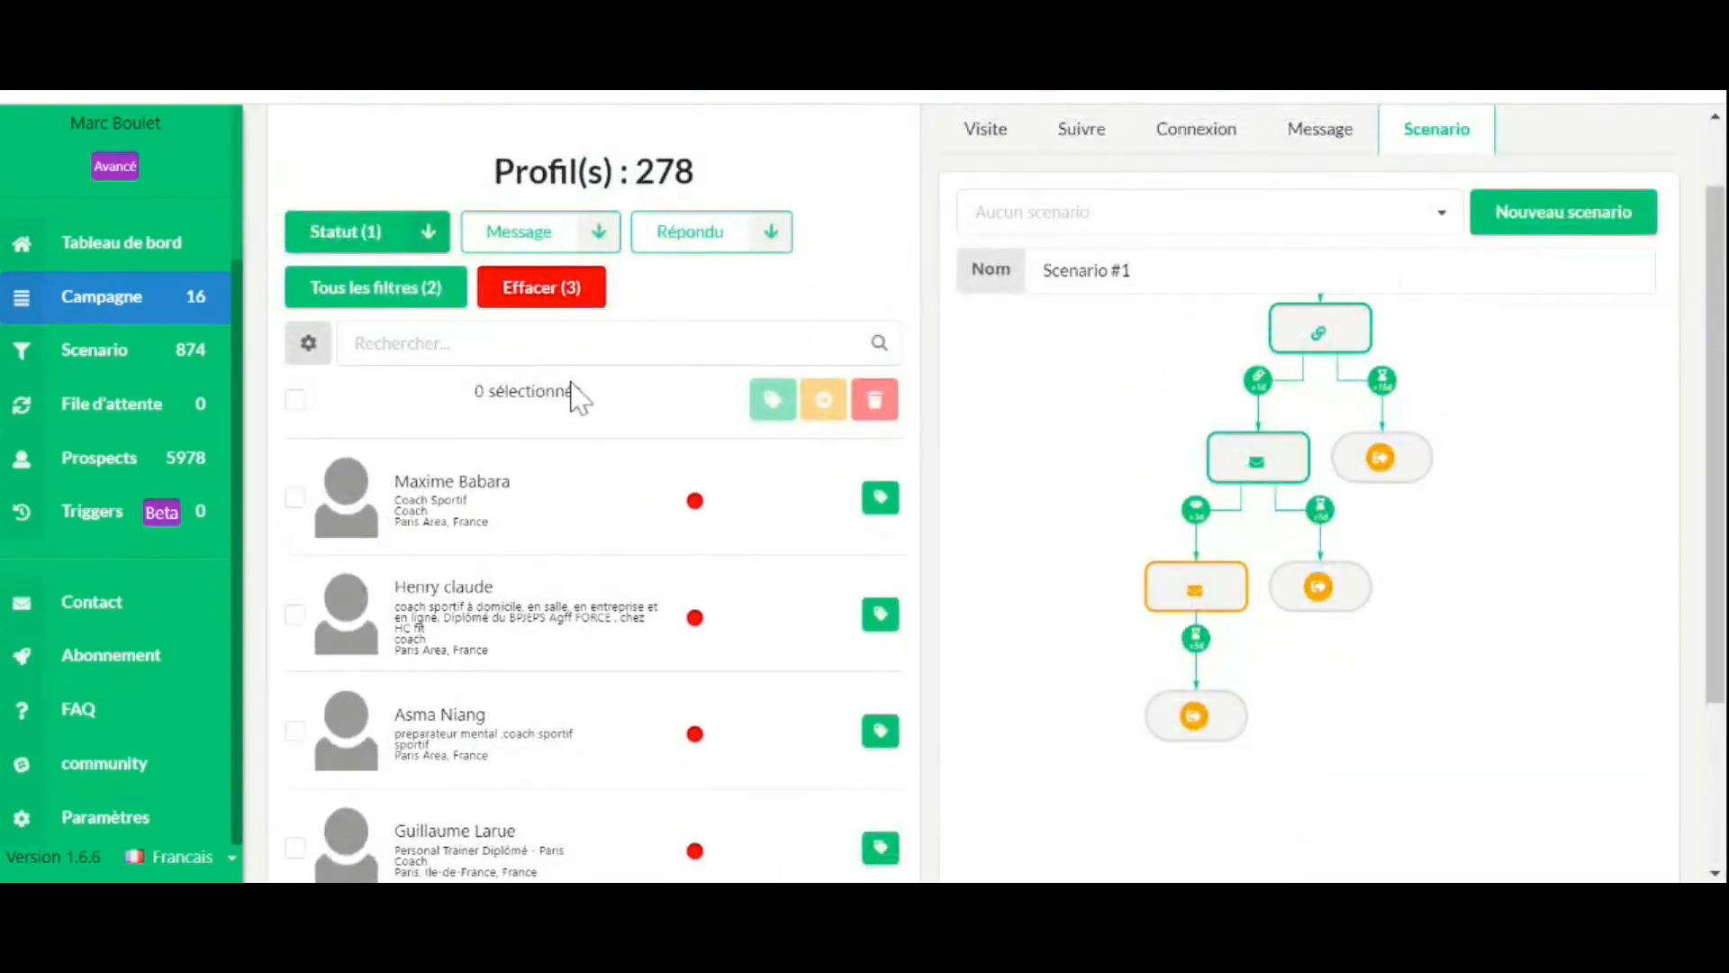
{"action": "scroll", "coordinate": [540, 450], "scroll_direction": "up", "scroll_amount": 1}
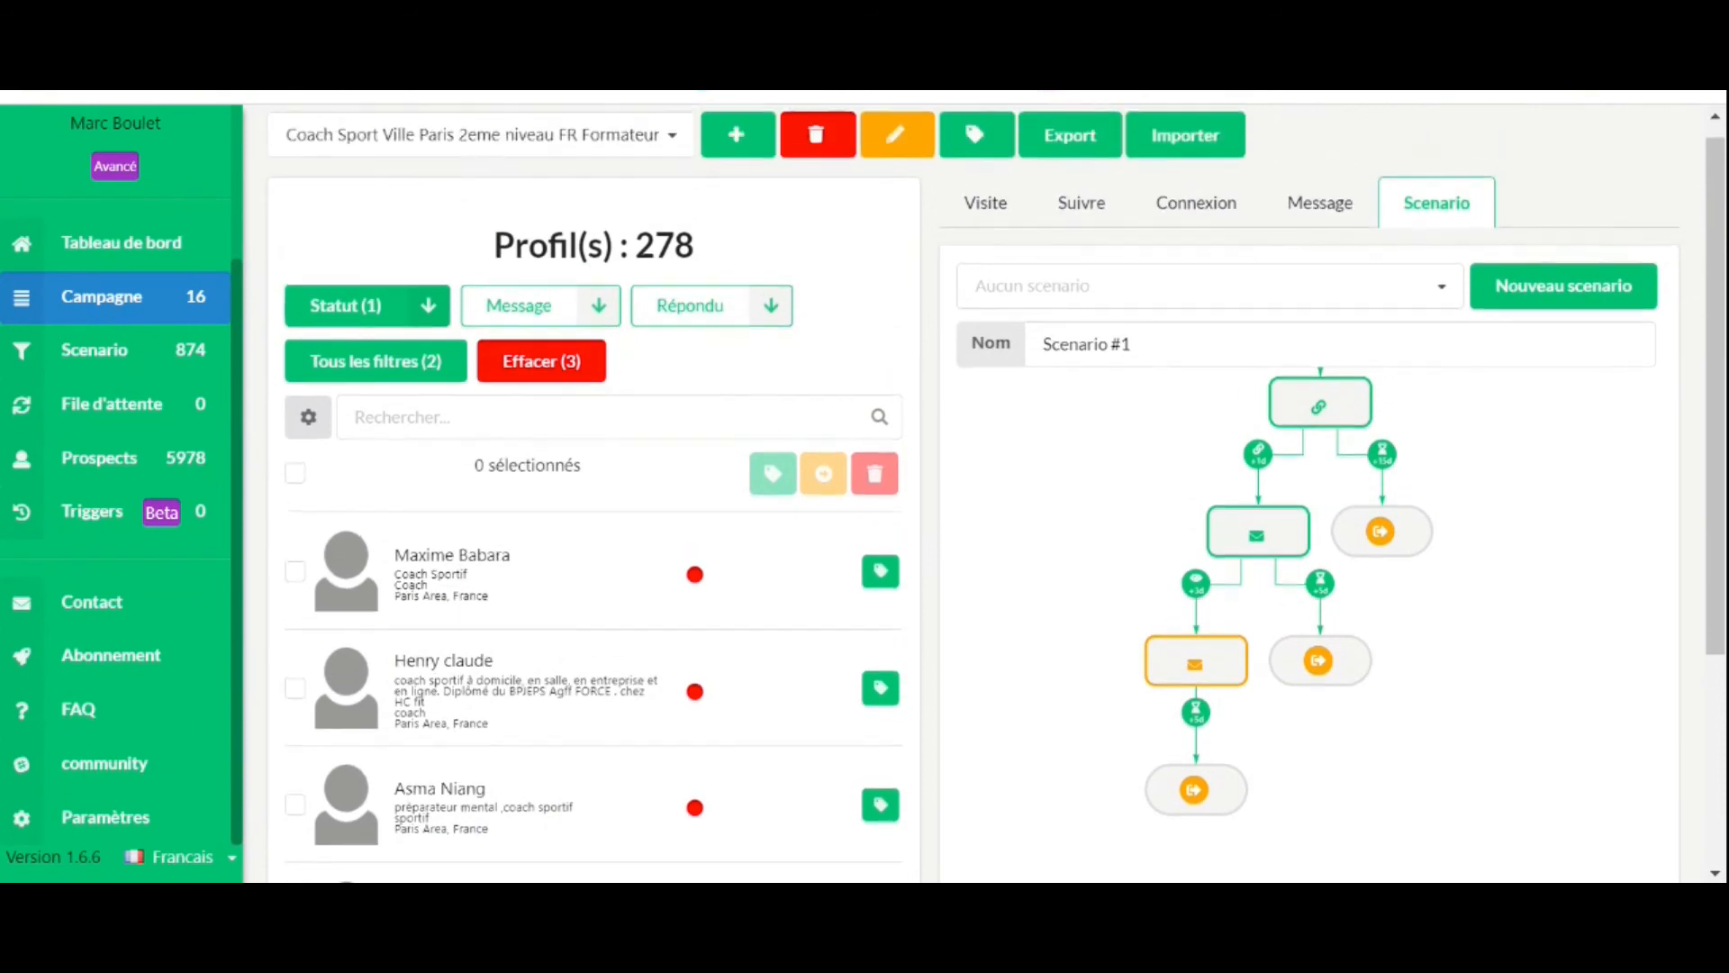
{"action": "left_click", "coordinate": [294, 474]}
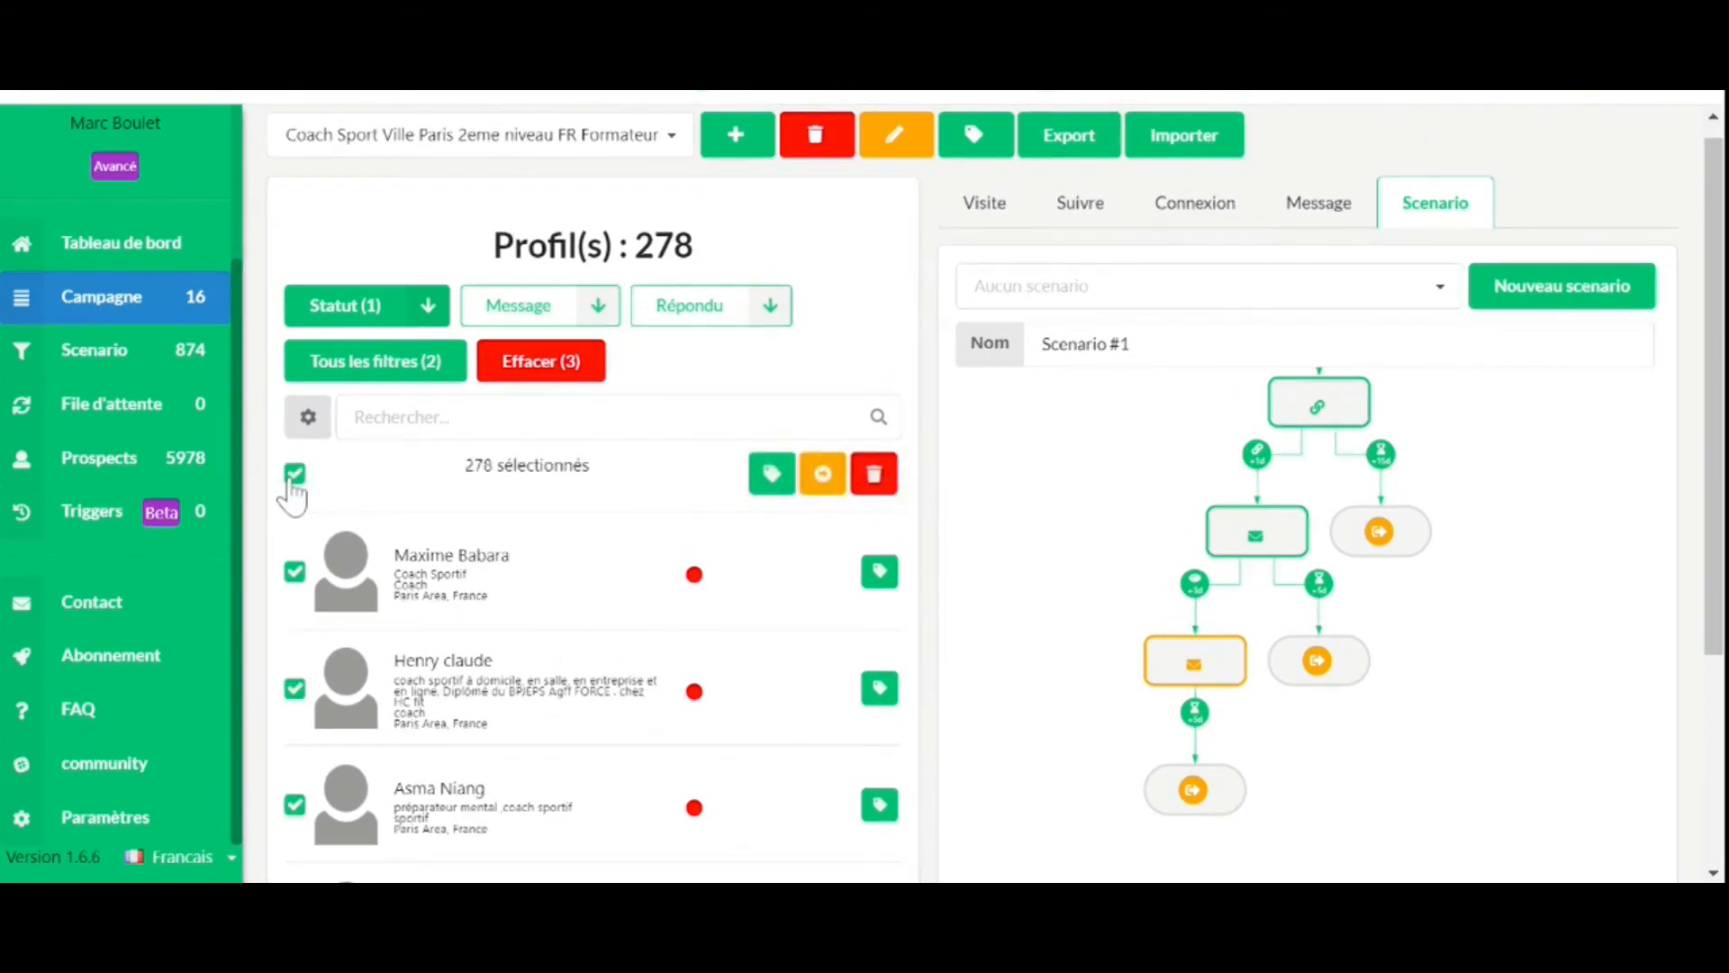
{"action": "left_click", "coordinate": [295, 474]}
{"action": "left_click", "coordinate": [294, 474]}
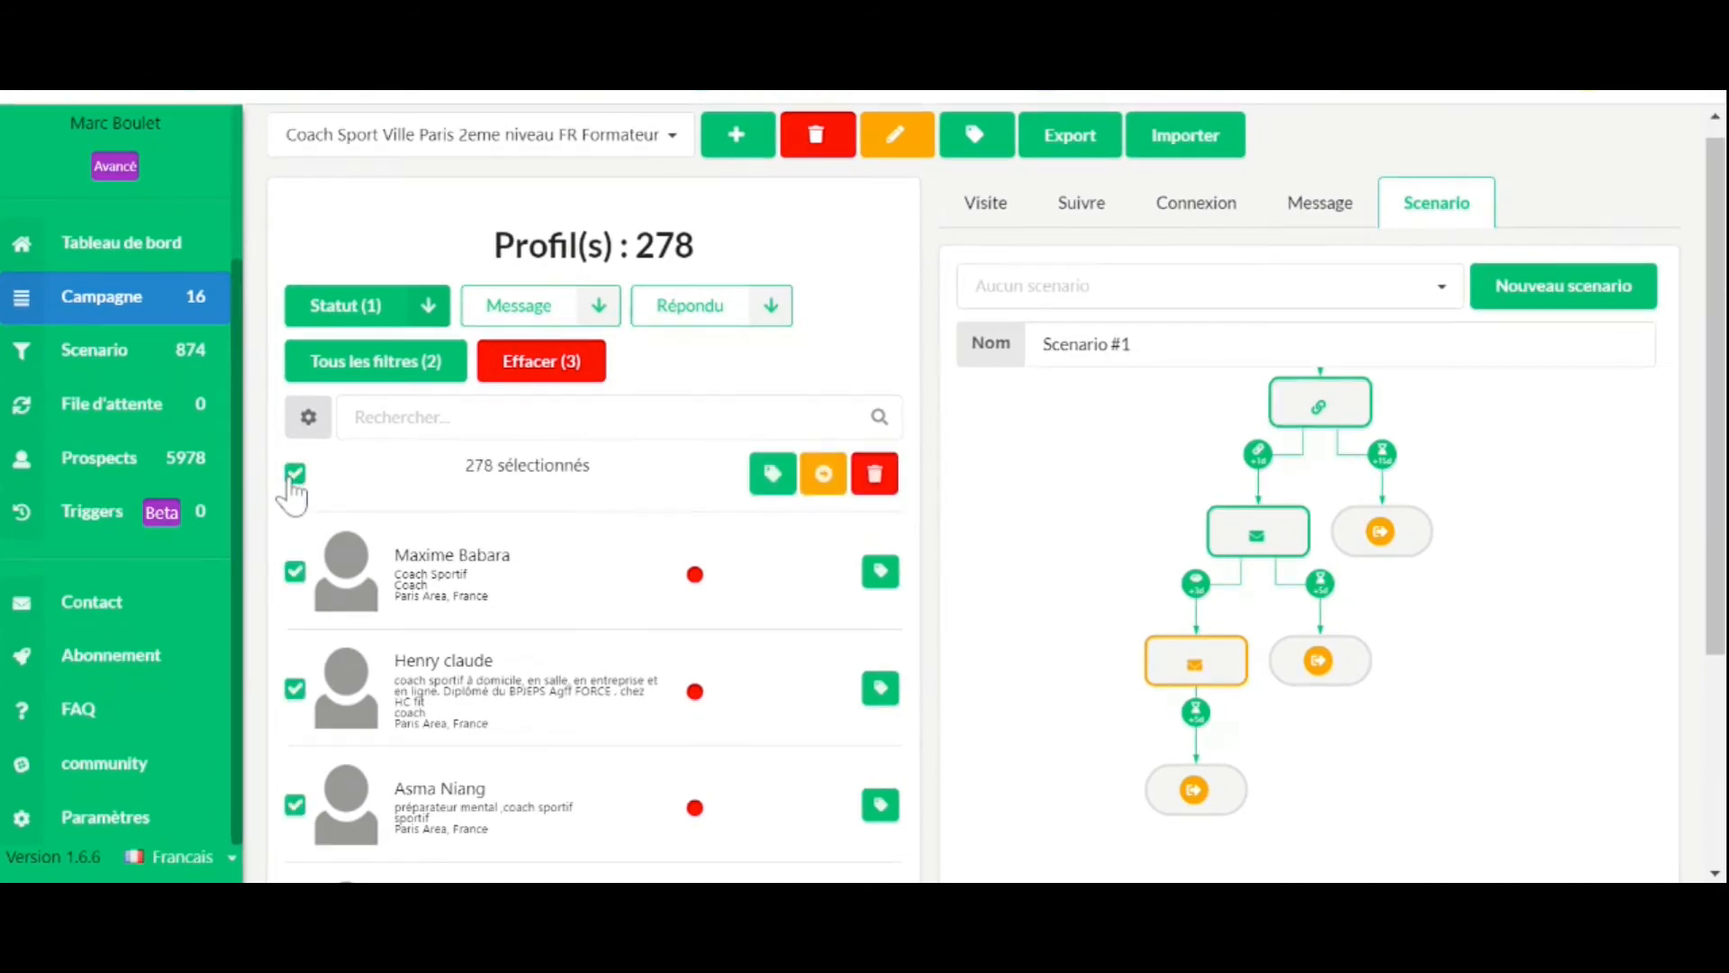
{"action": "scroll", "coordinate": [1715, 495], "scroll_direction": "down", "scroll_amount": 3}
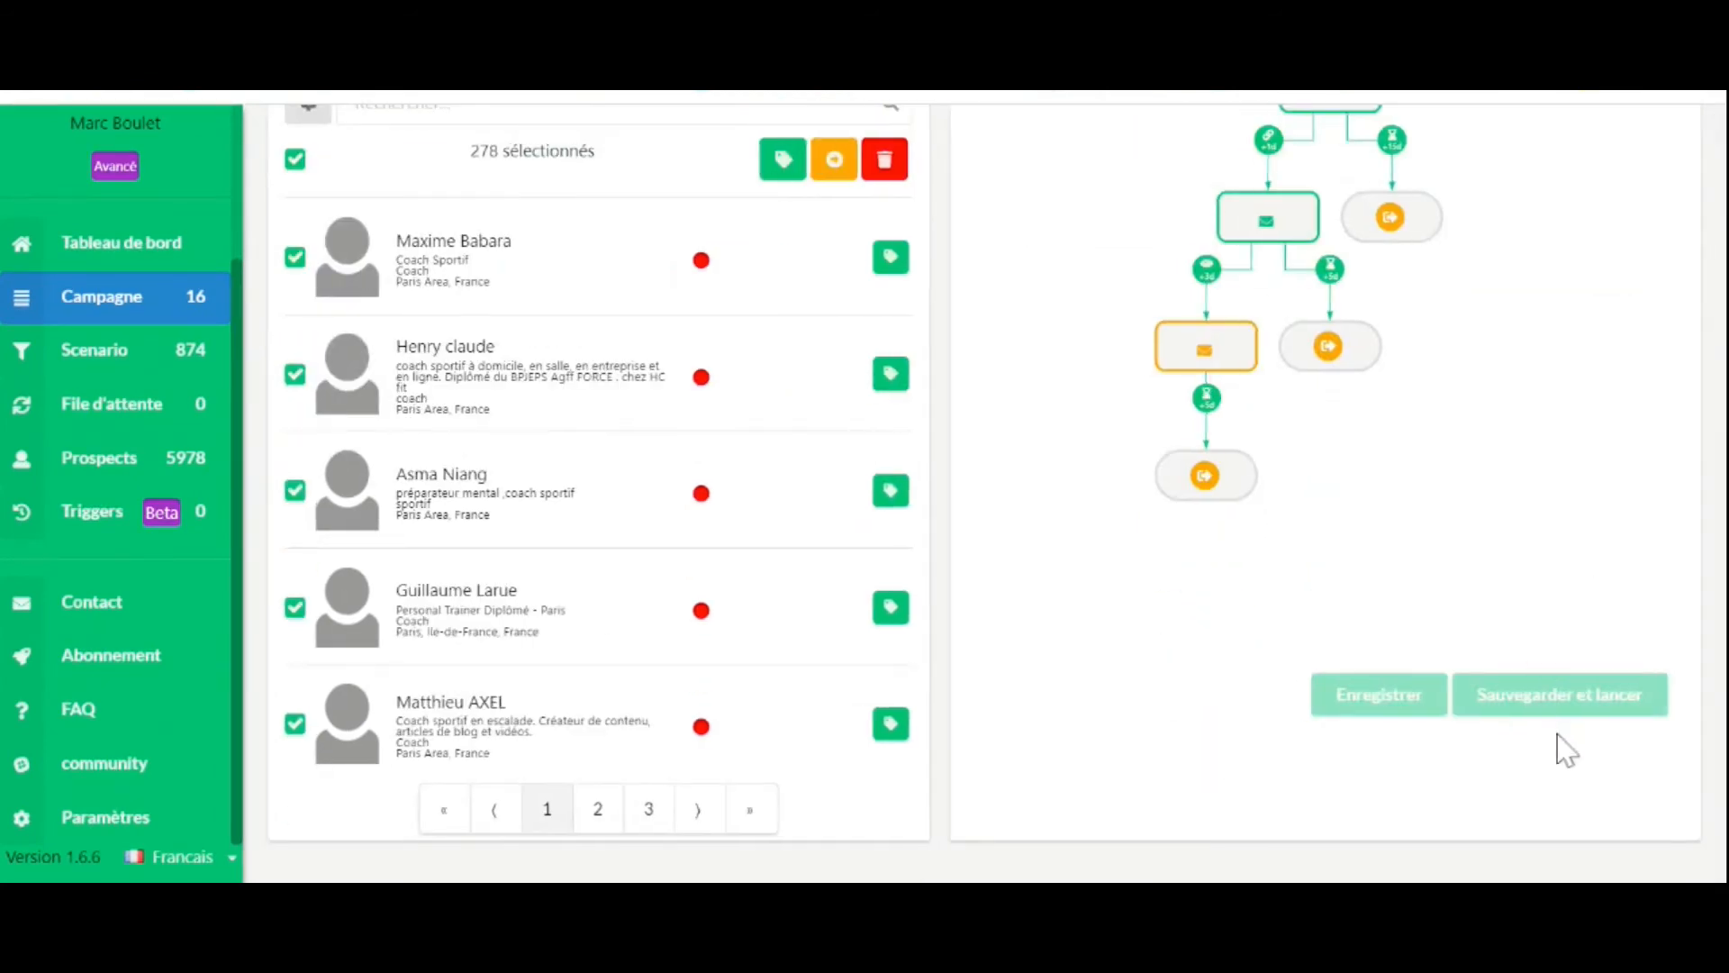
{"action": "mouse_move", "coordinate": [1583, 705]}
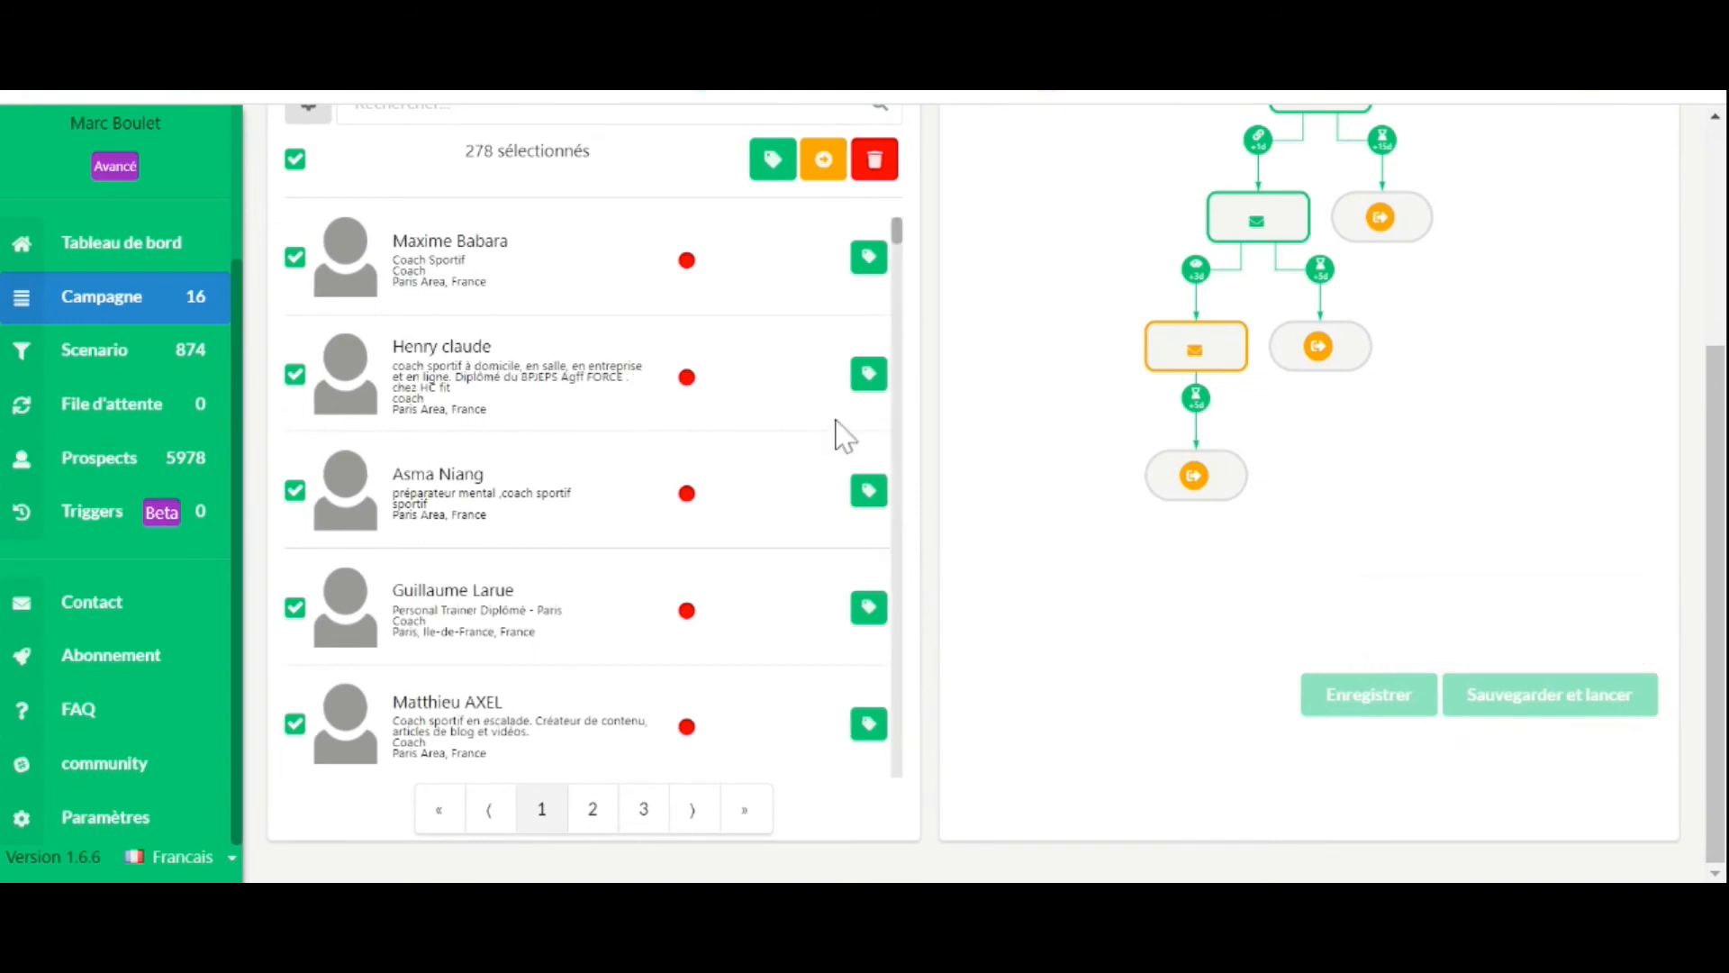
{"action": "scroll", "coordinate": [837, 436], "scroll_direction": "up", "scroll_amount": 3}
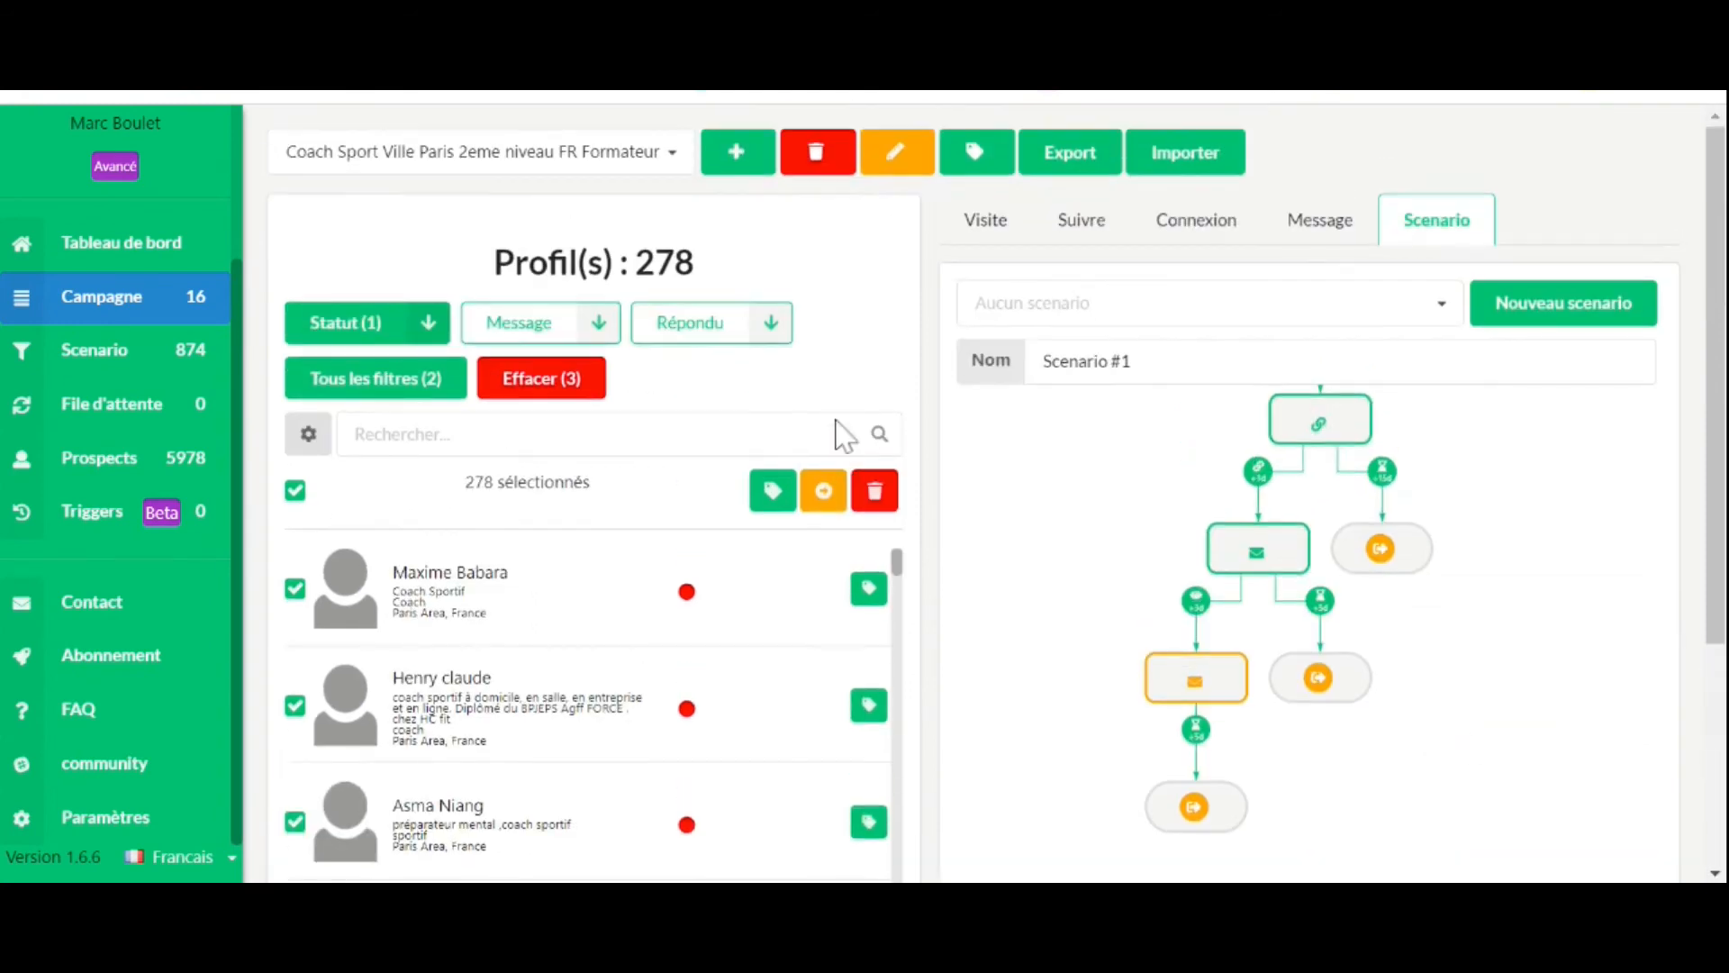
Open the scenario overview for the Hypnothérapeutes Paris campaign and examine its sending, acceptance and response statistics
{"action": "left_click", "coordinate": [135, 360]}
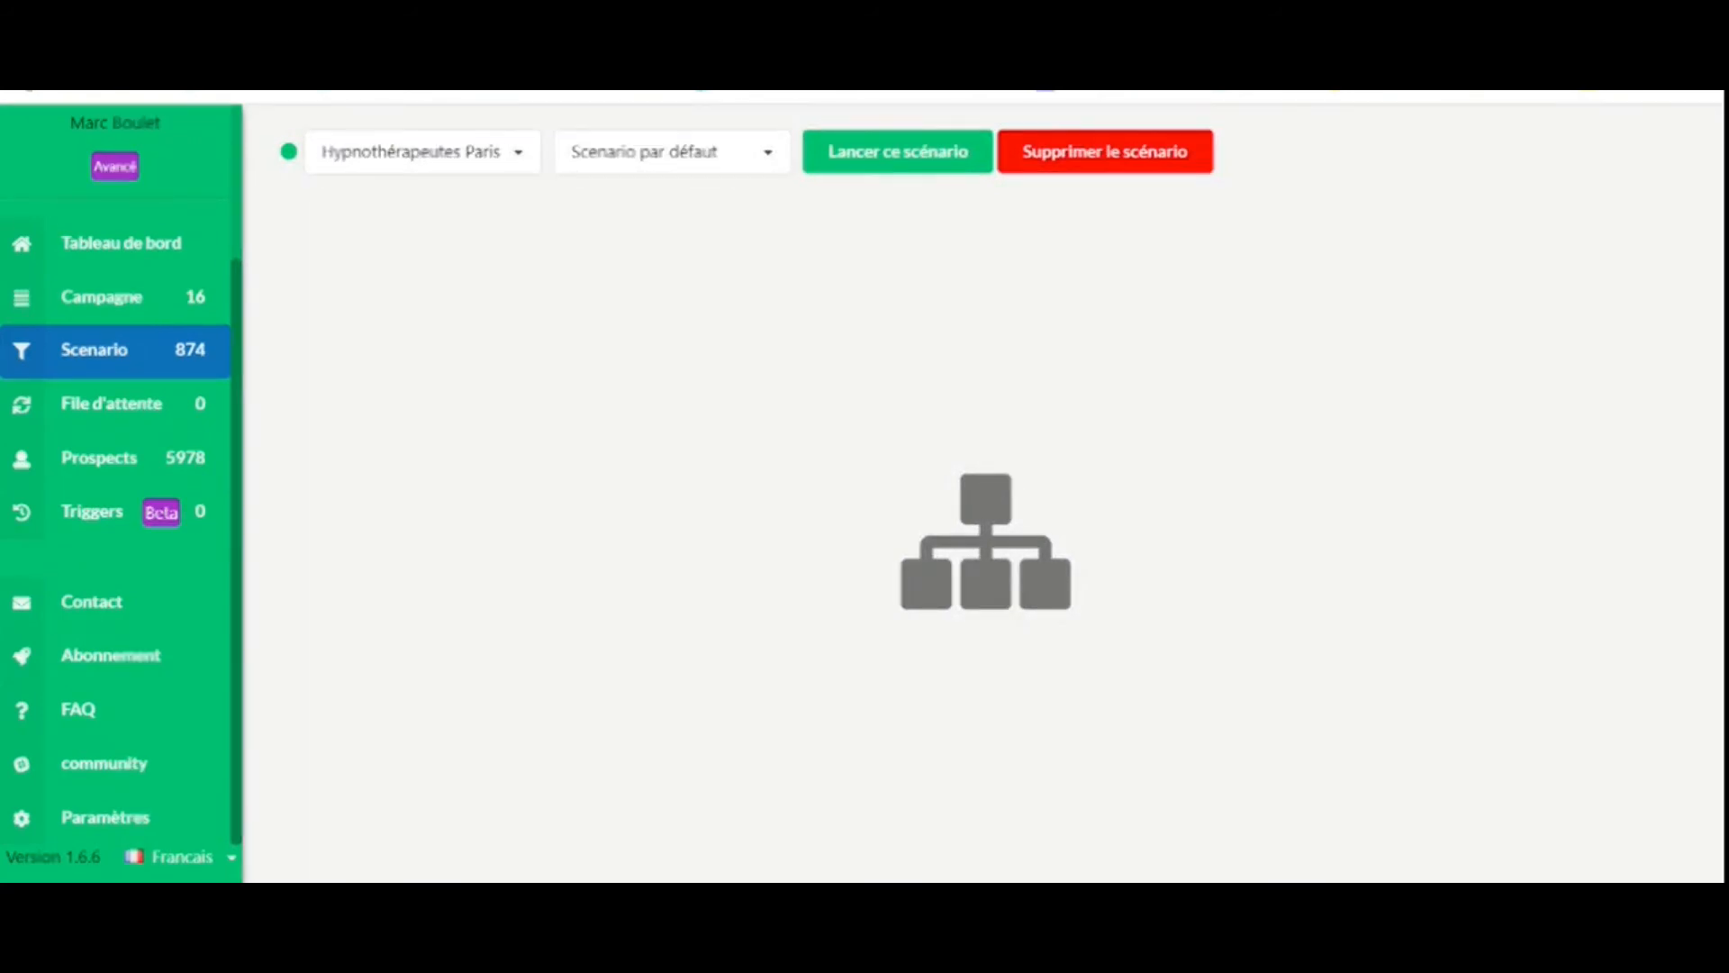
{"action": "left_click", "coordinate": [524, 155]}
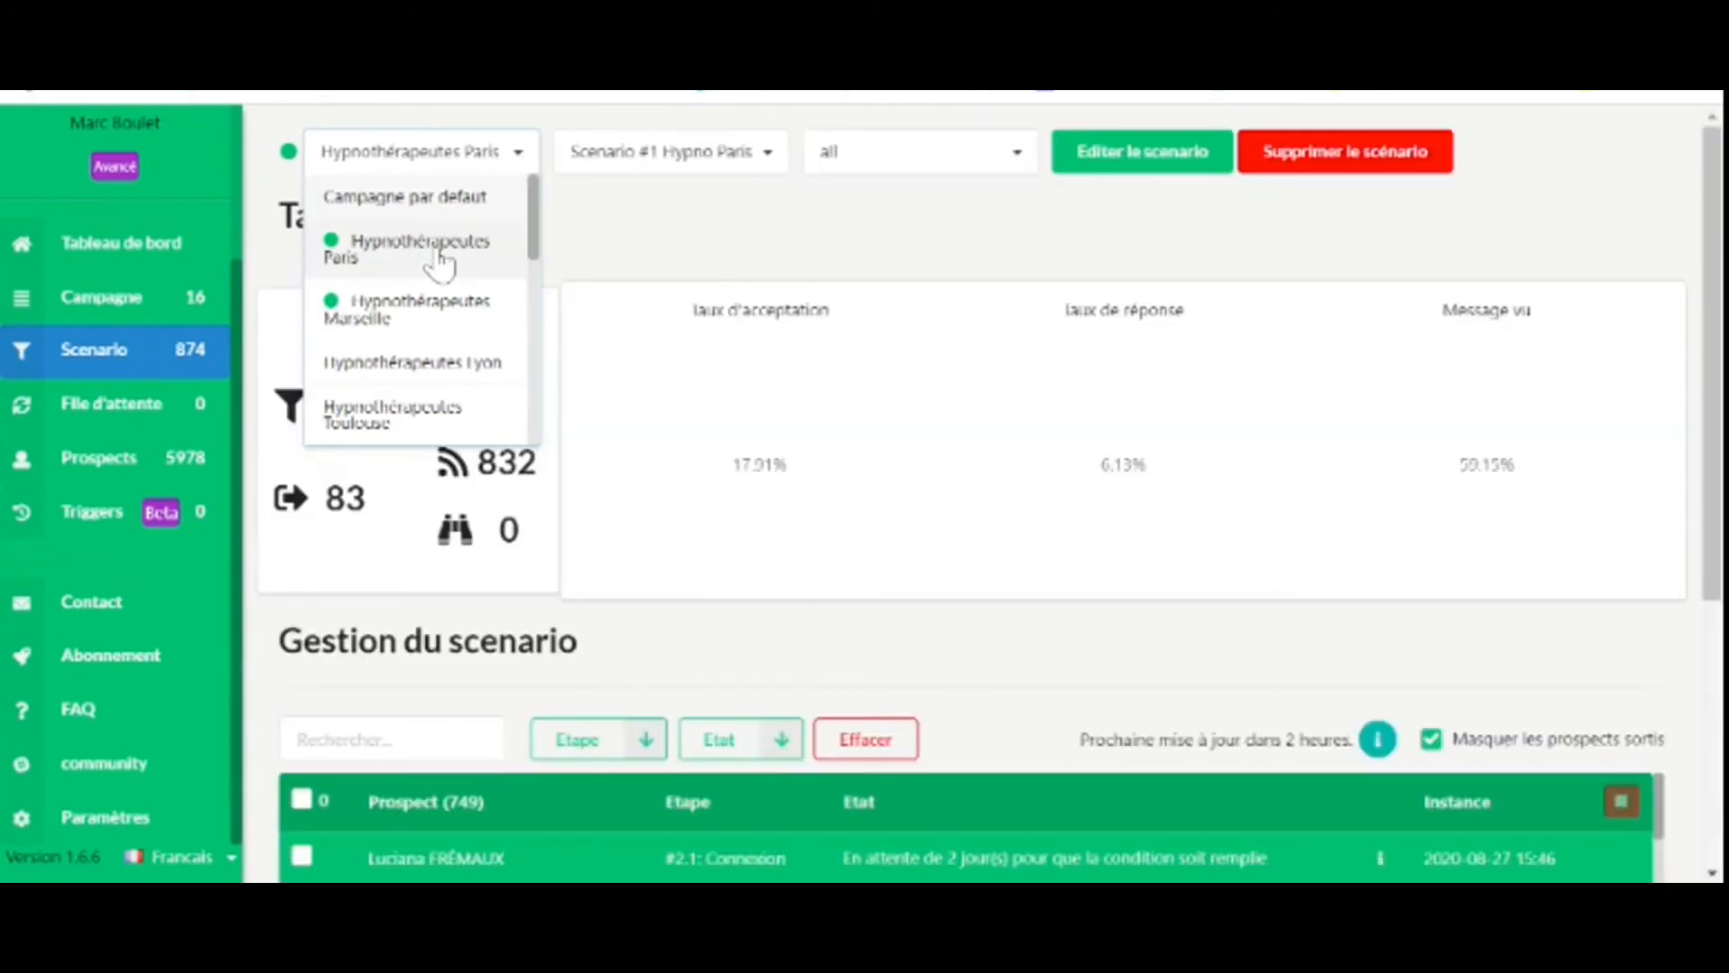
{"action": "left_click", "coordinate": [439, 259]}
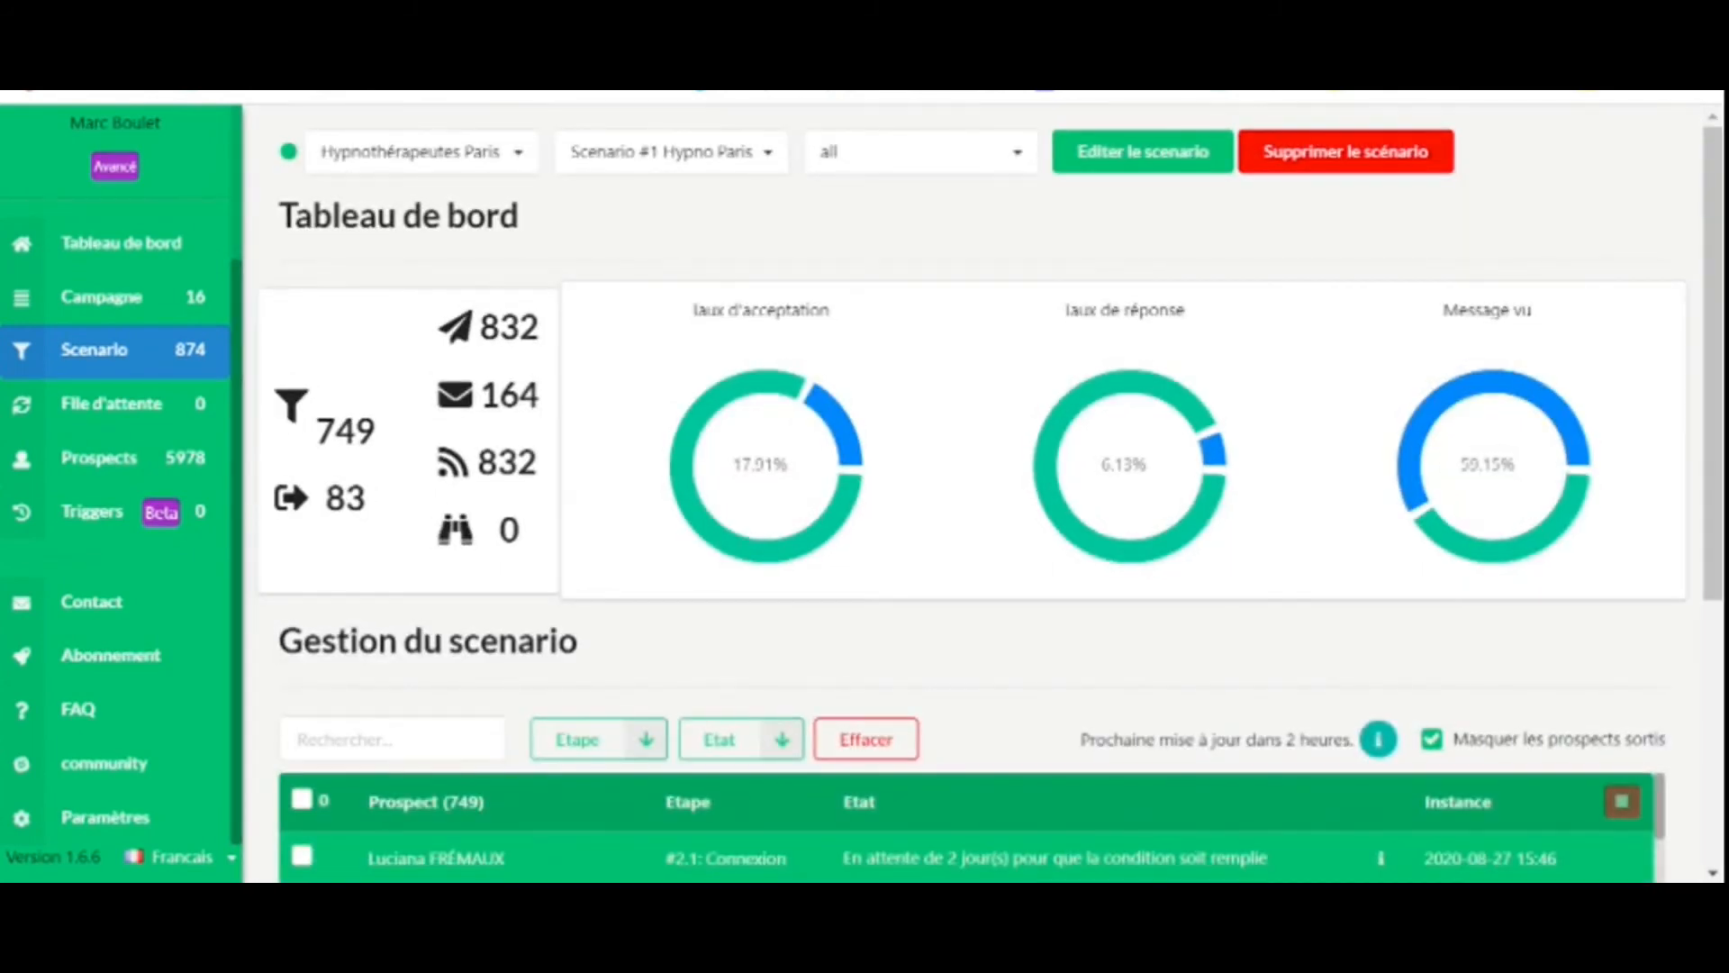
{"action": "mouse_move", "coordinate": [458, 462]}
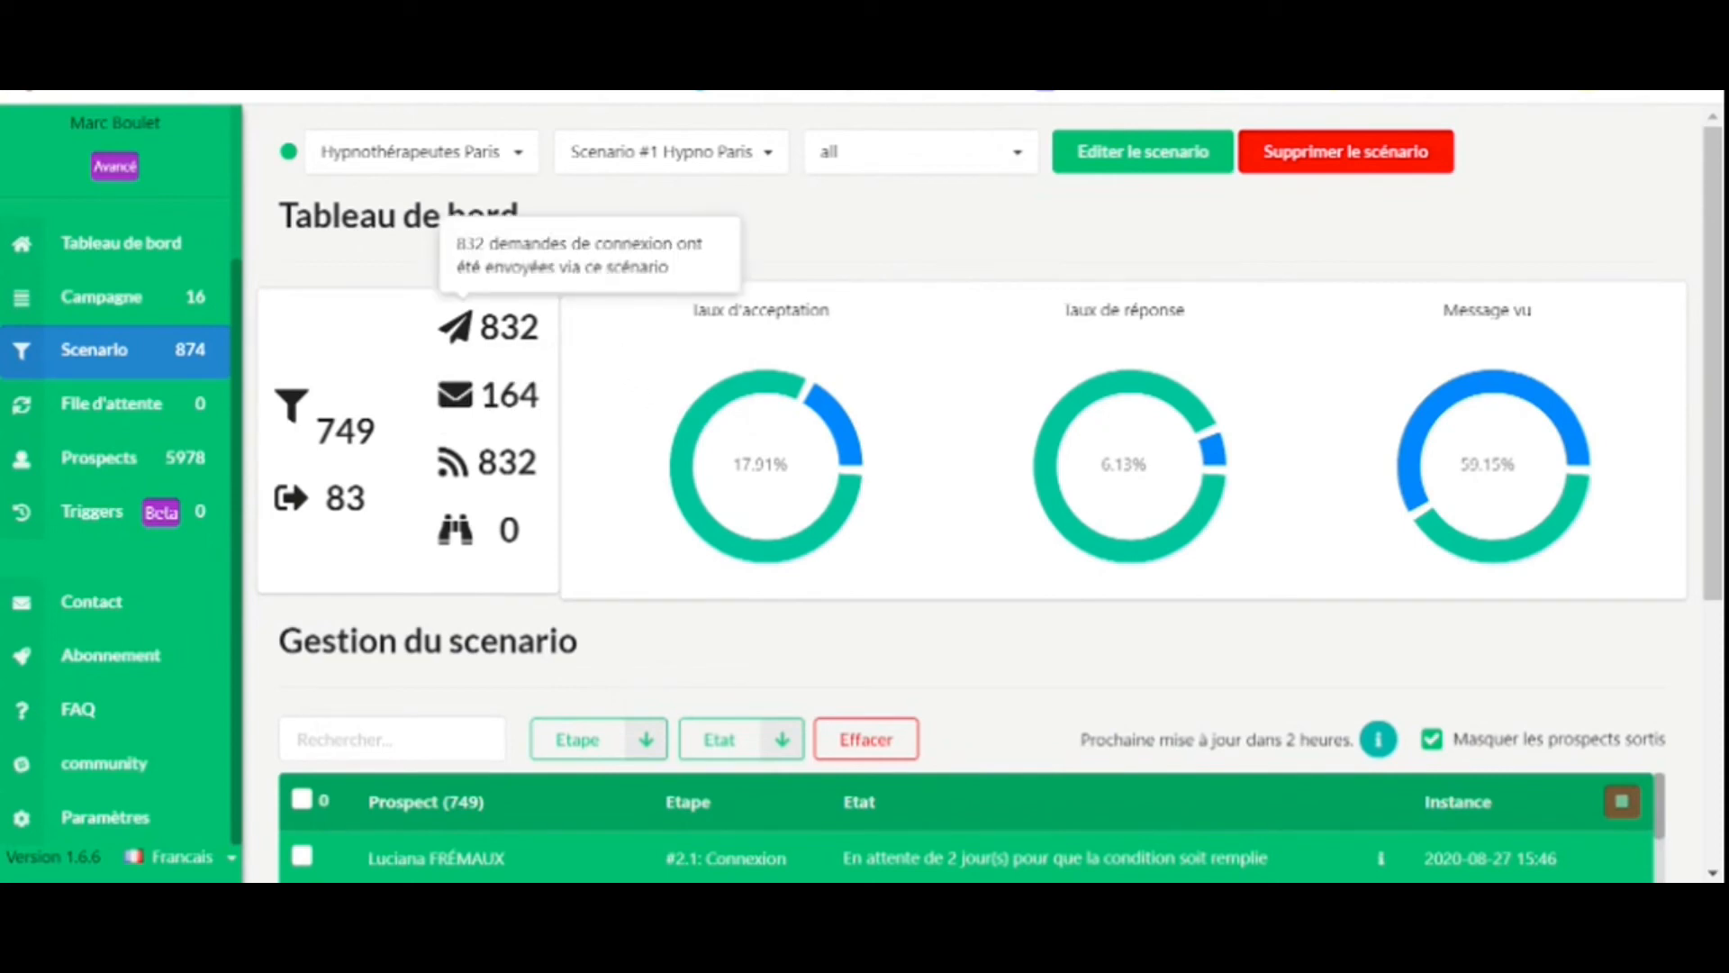
{"action": "mouse_move", "coordinate": [473, 461]}
{"action": "mouse_move", "coordinate": [455, 326]}
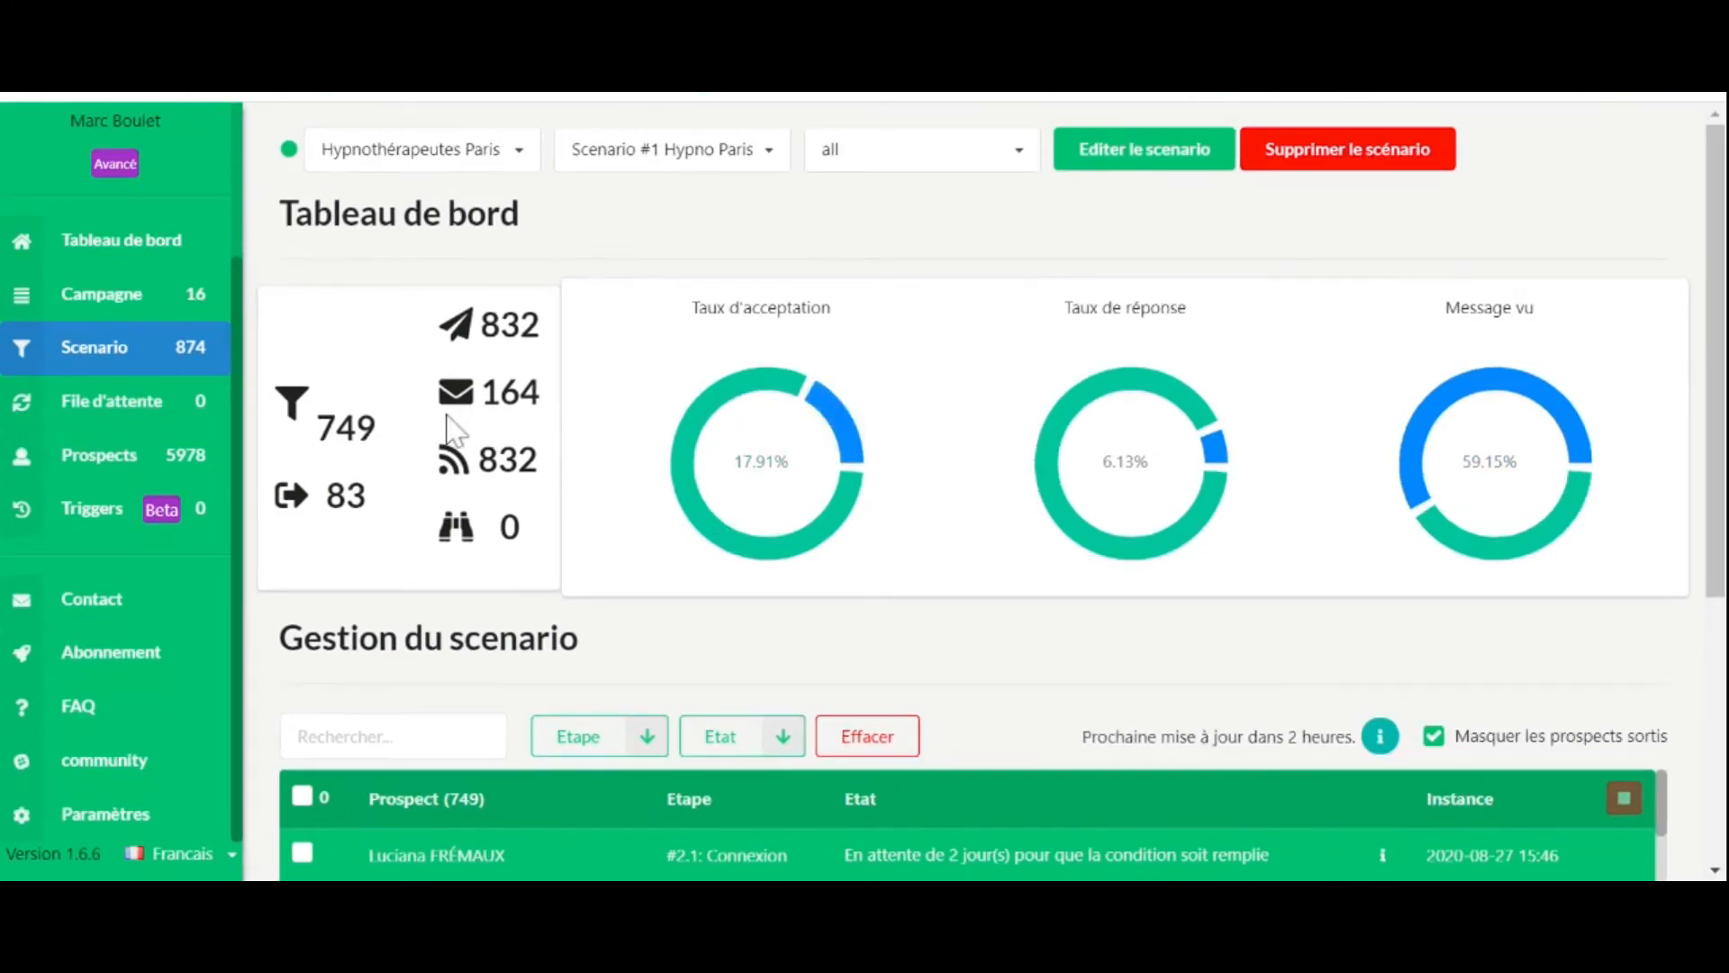
{"action": "mouse_move", "coordinate": [359, 531]}
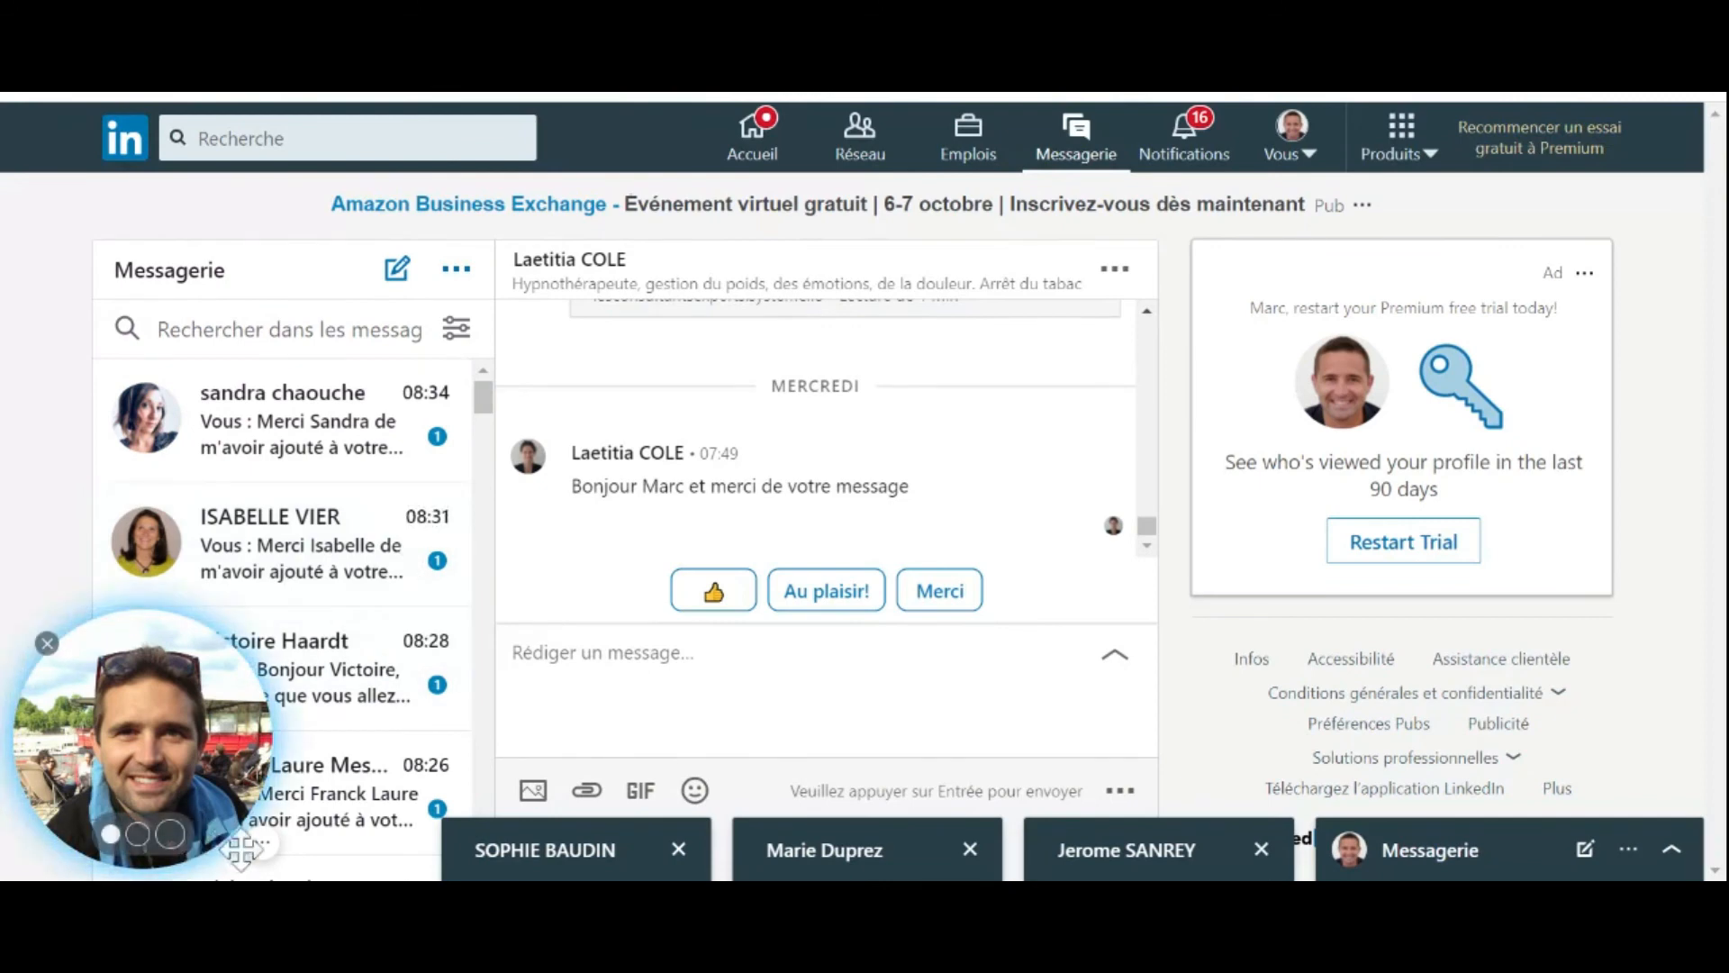
Switch to LinkedIn messaging and browse the conversation list back to the 8 September prospect replies
{"action": "left_click", "coordinate": [47, 643]}
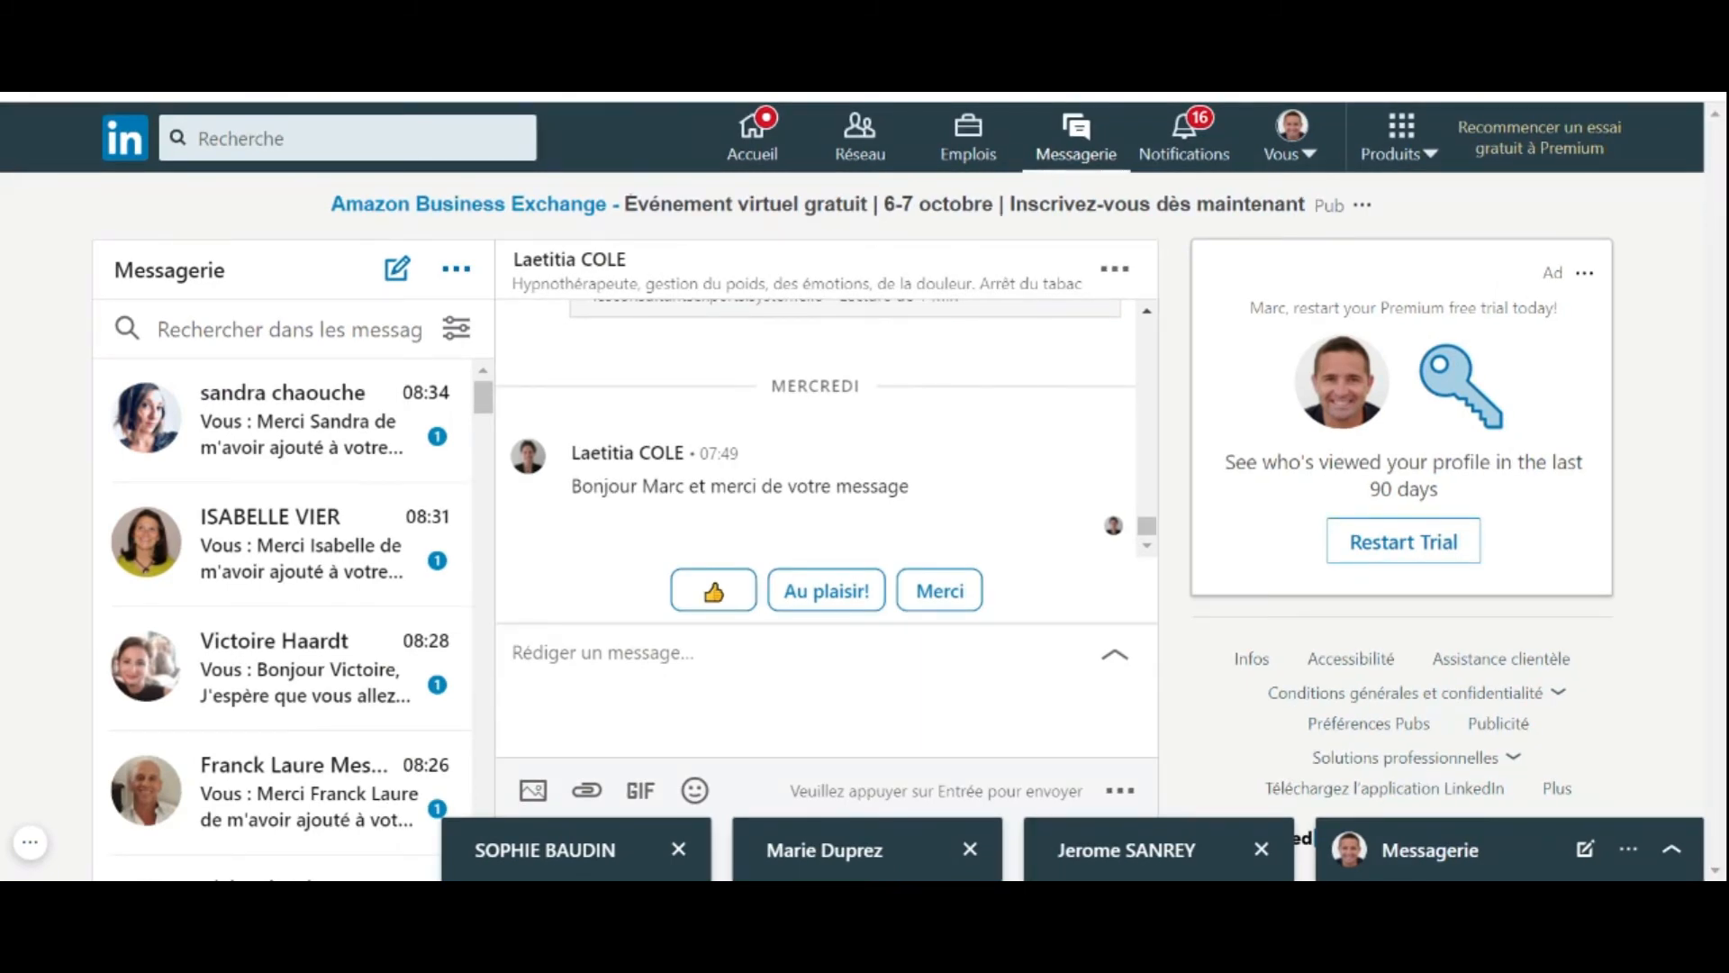
{"action": "scroll", "coordinate": [745, 537], "scroll_direction": "up", "scroll_amount": 2}
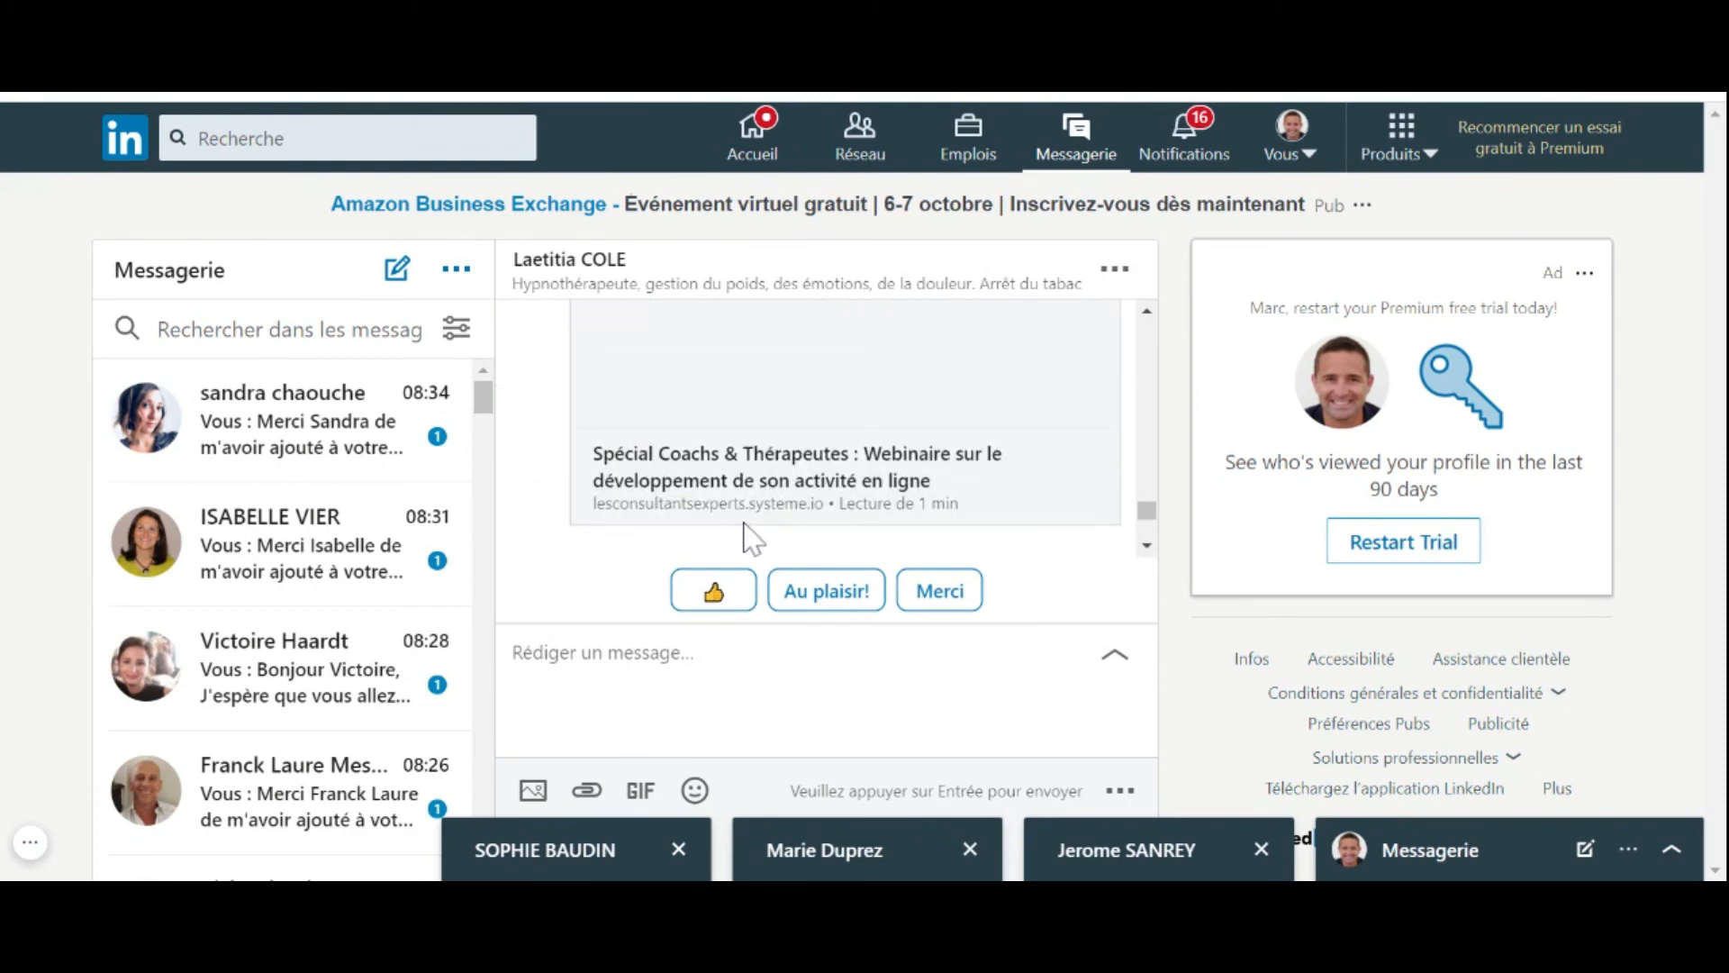
{"action": "scroll", "coordinate": [745, 537], "scroll_direction": "up", "scroll_amount": 2}
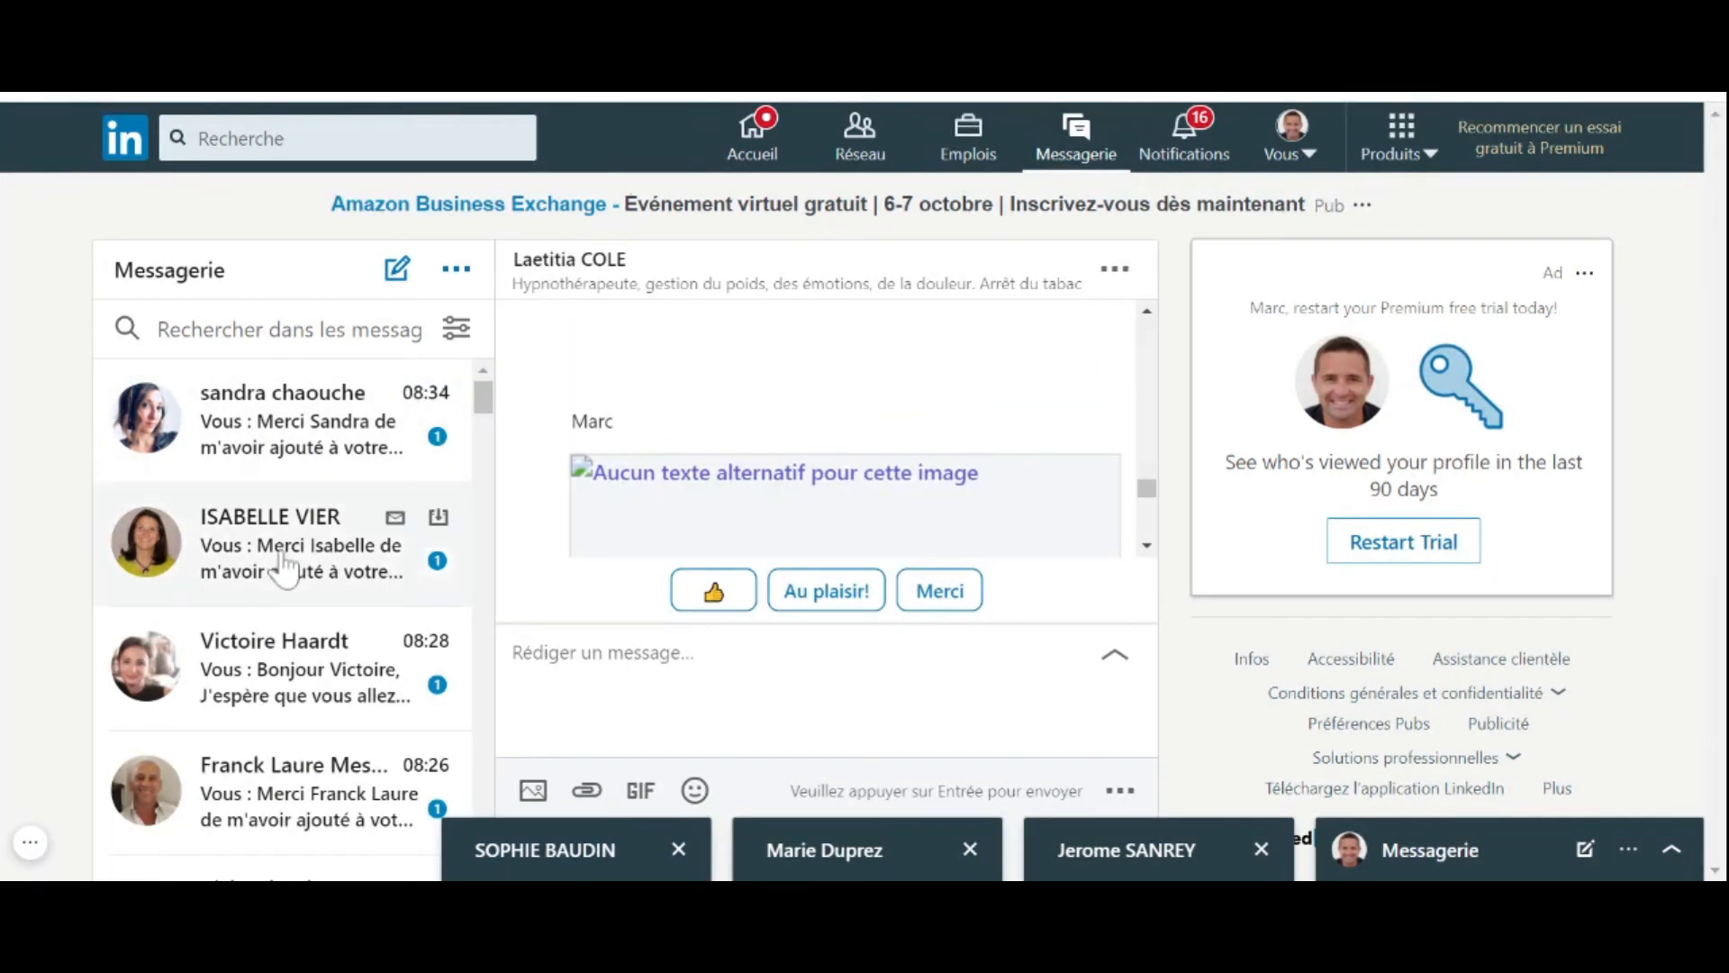
{"action": "scroll", "coordinate": [284, 566], "scroll_direction": "down", "scroll_amount": 6}
{"action": "scroll", "coordinate": [283, 565], "scroll_direction": "down", "scroll_amount": 20}
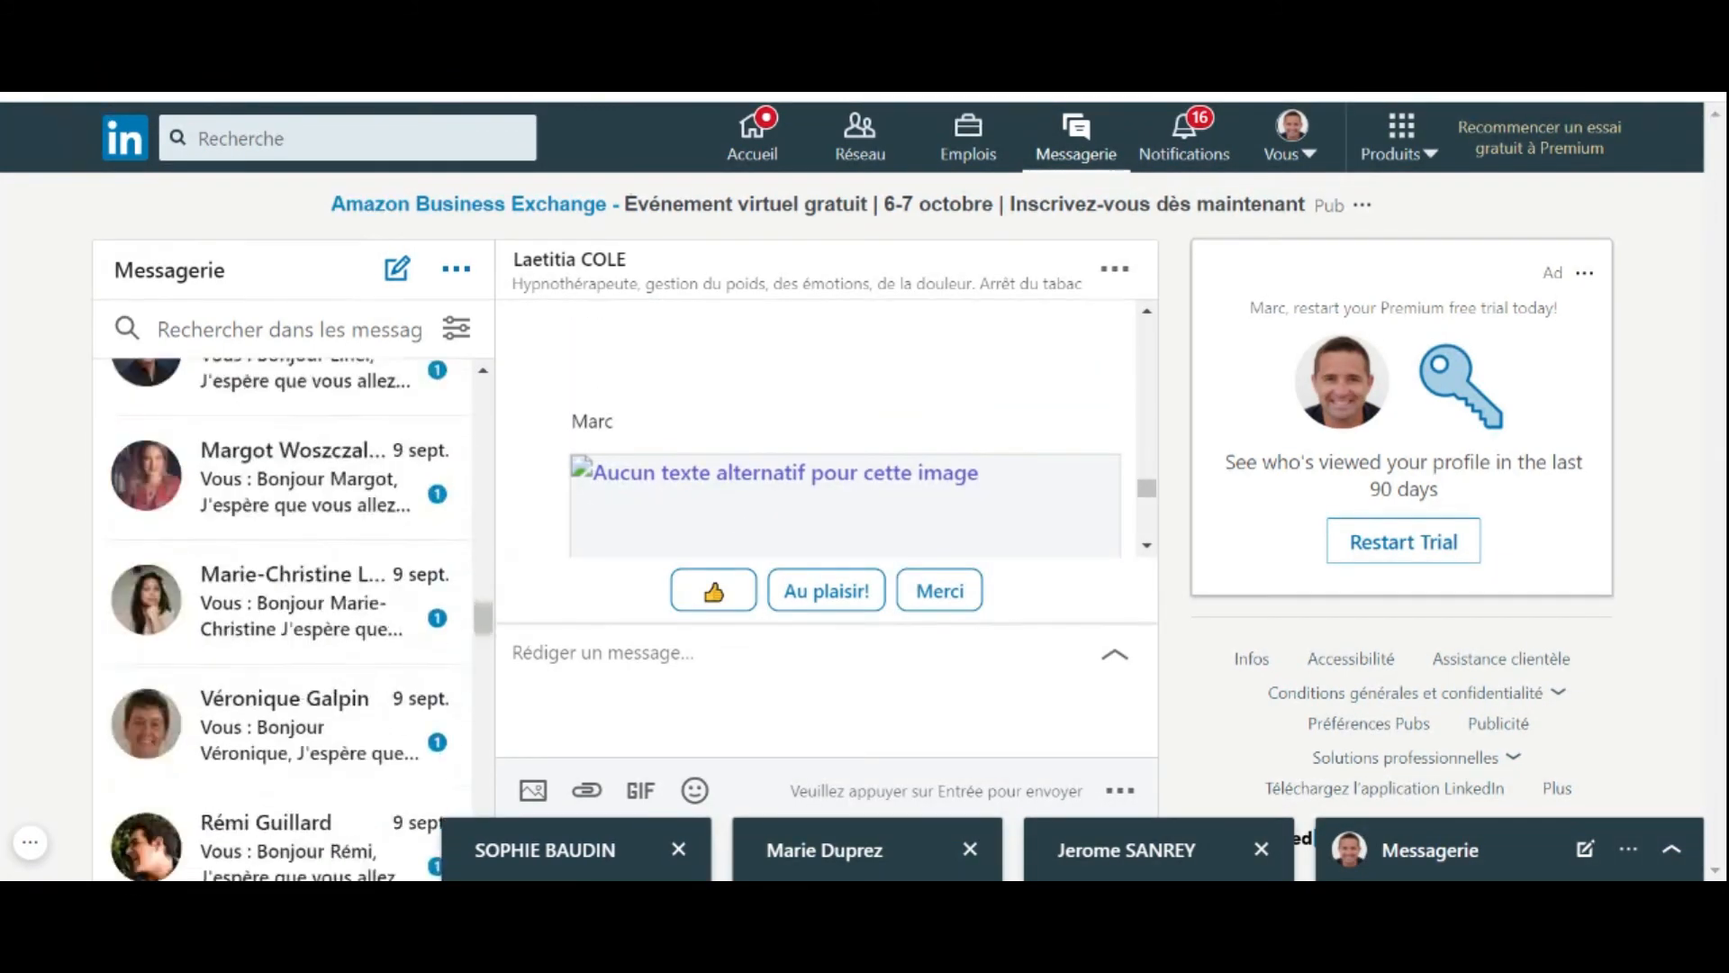
{"action": "scroll", "coordinate": [284, 565], "scroll_direction": "down", "scroll_amount": 15}
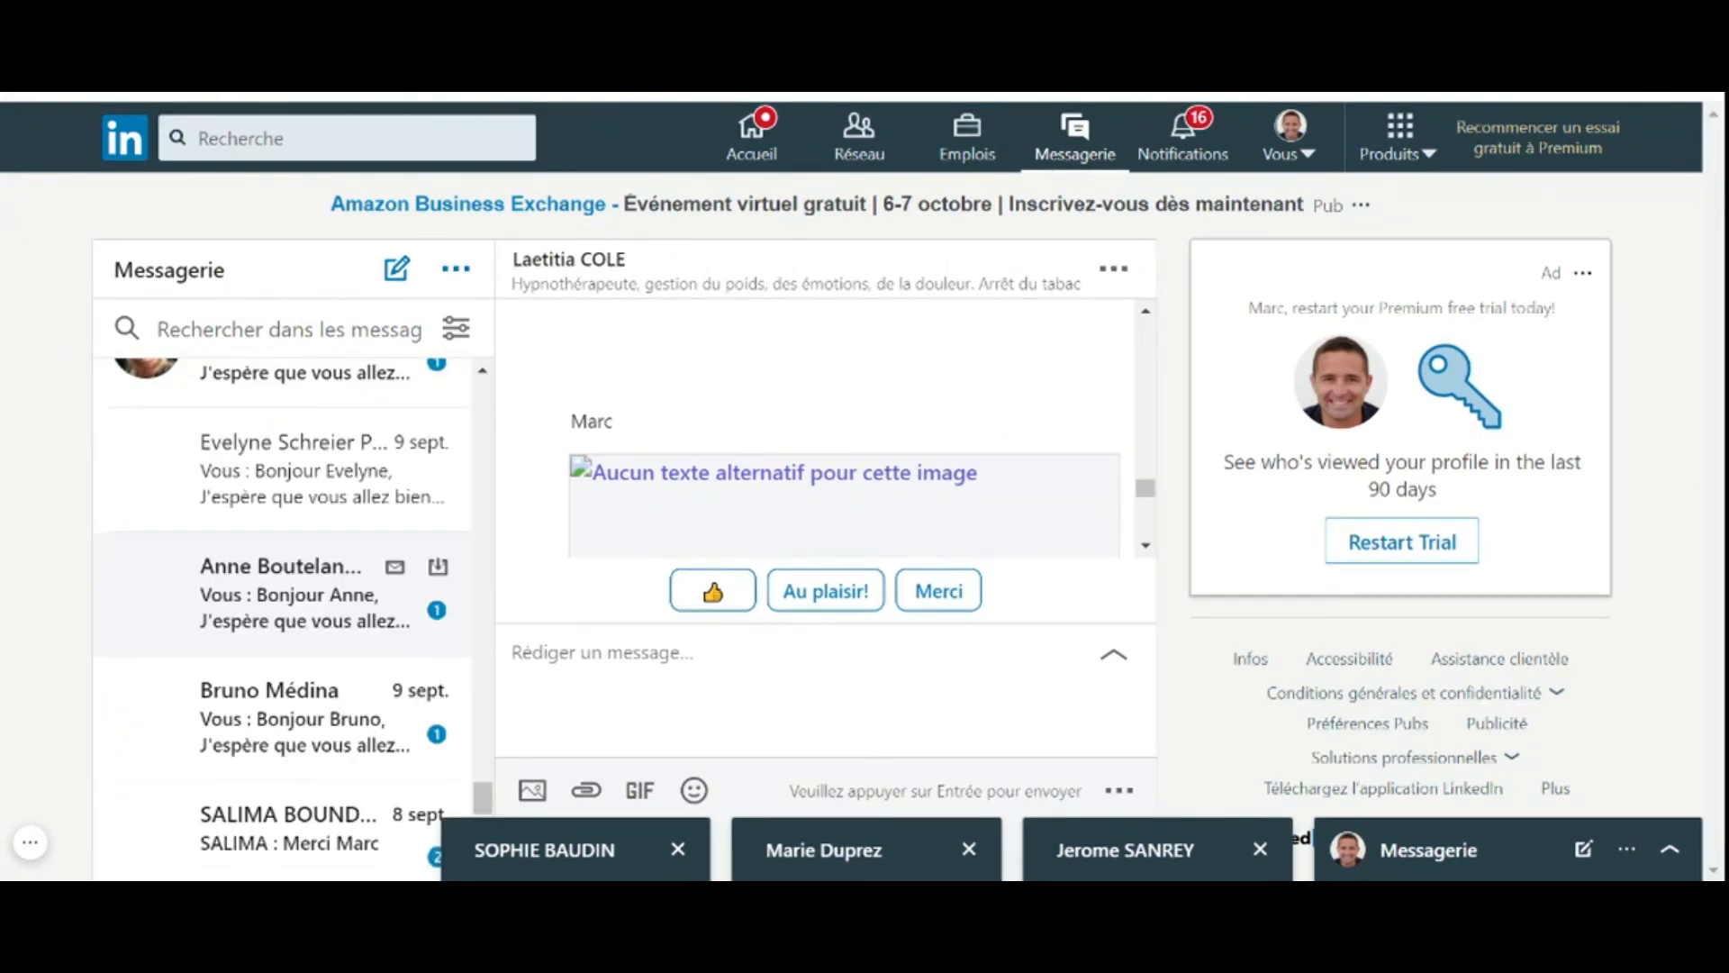
{"action": "scroll", "coordinate": [284, 565], "scroll_direction": "down", "scroll_amount": 3}
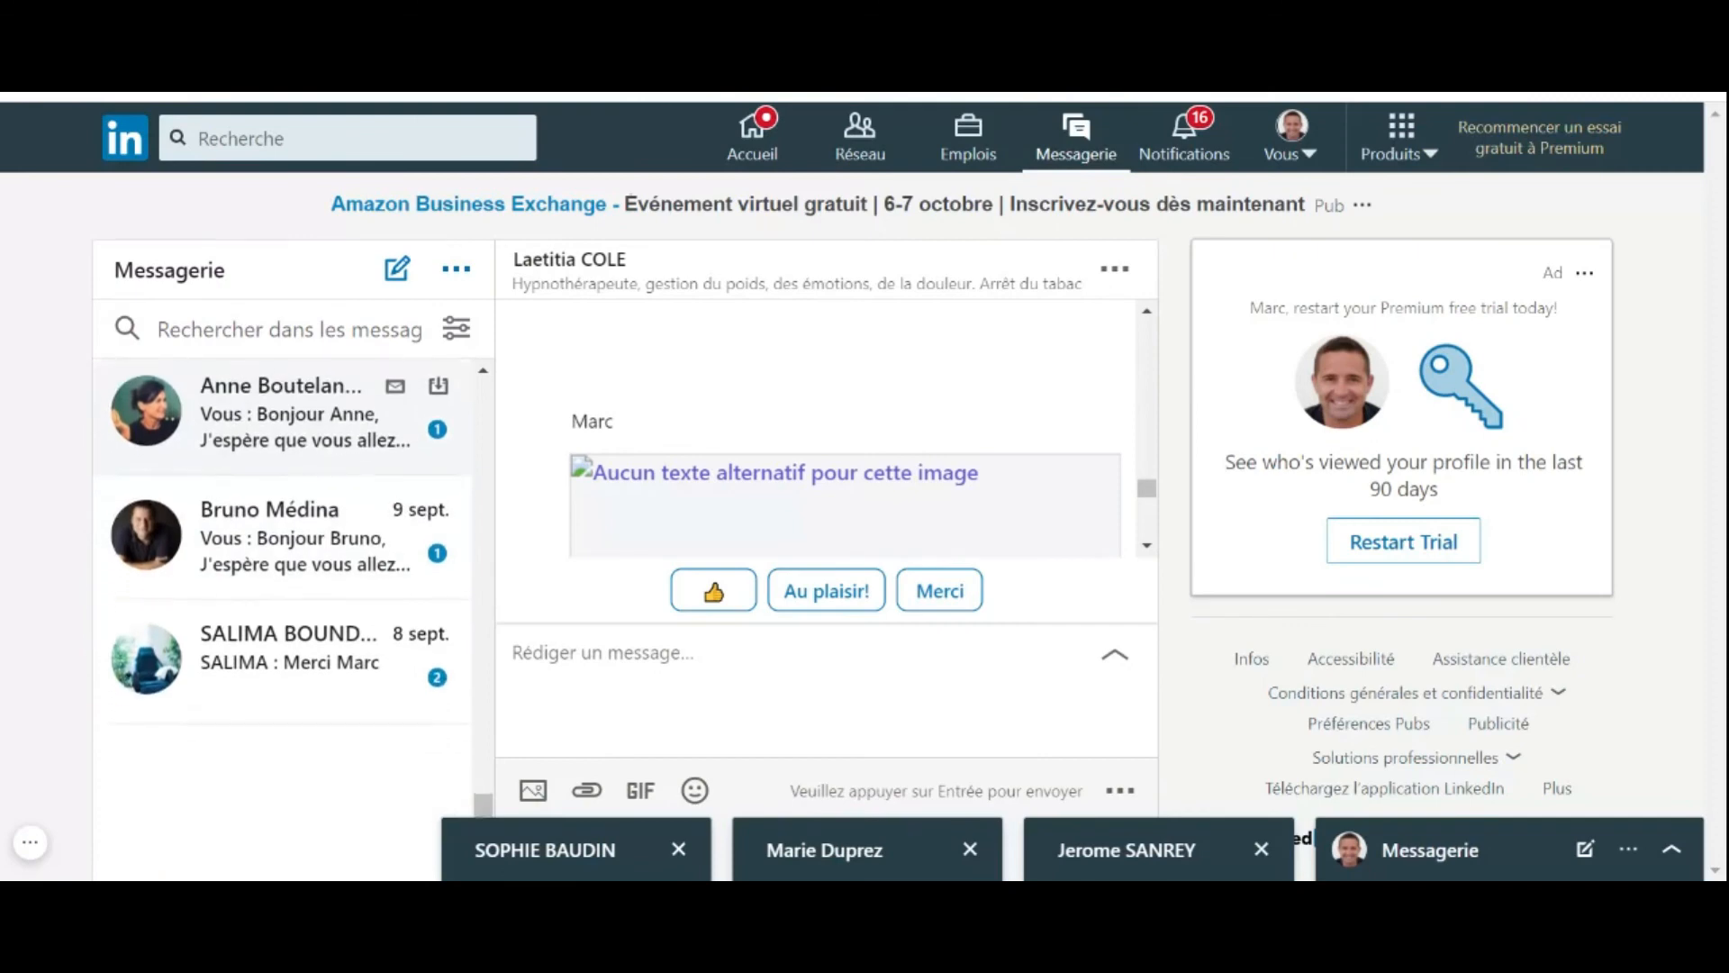
{"action": "scroll", "coordinate": [288, 568], "scroll_direction": "down", "scroll_amount": 2}
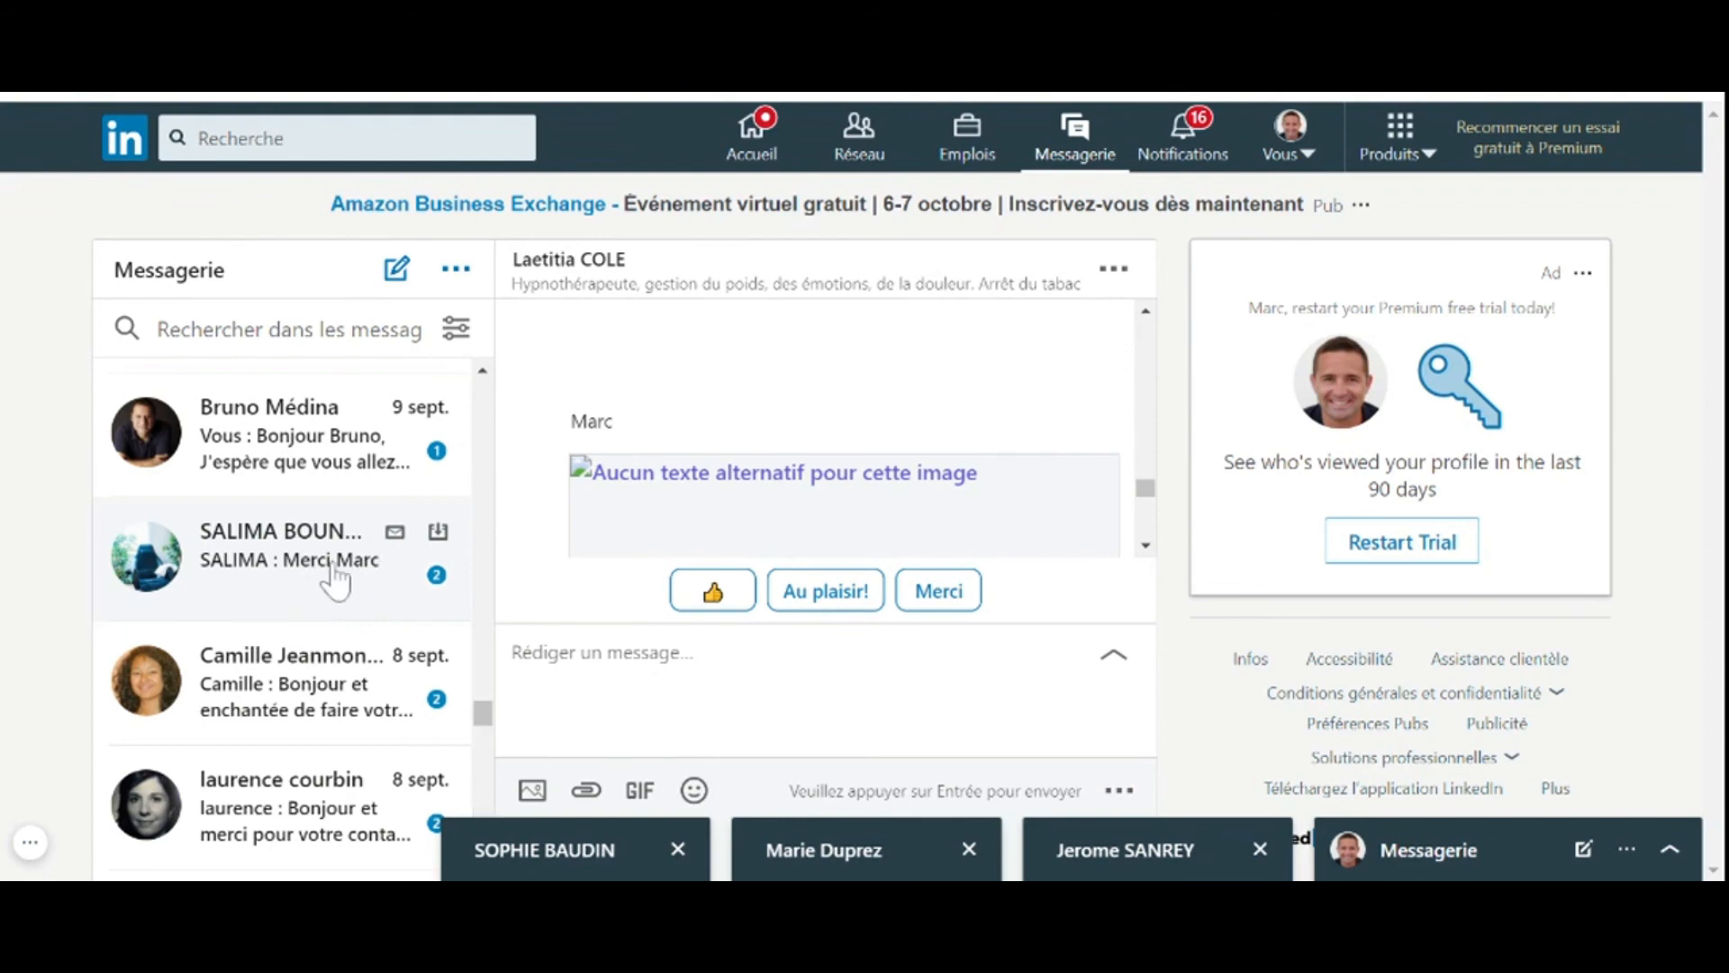
Open the 8 September conversation with the psychotherapy and hypnosis practice and review the webinar invitation and the reply
{"action": "left_click", "coordinate": [334, 573]}
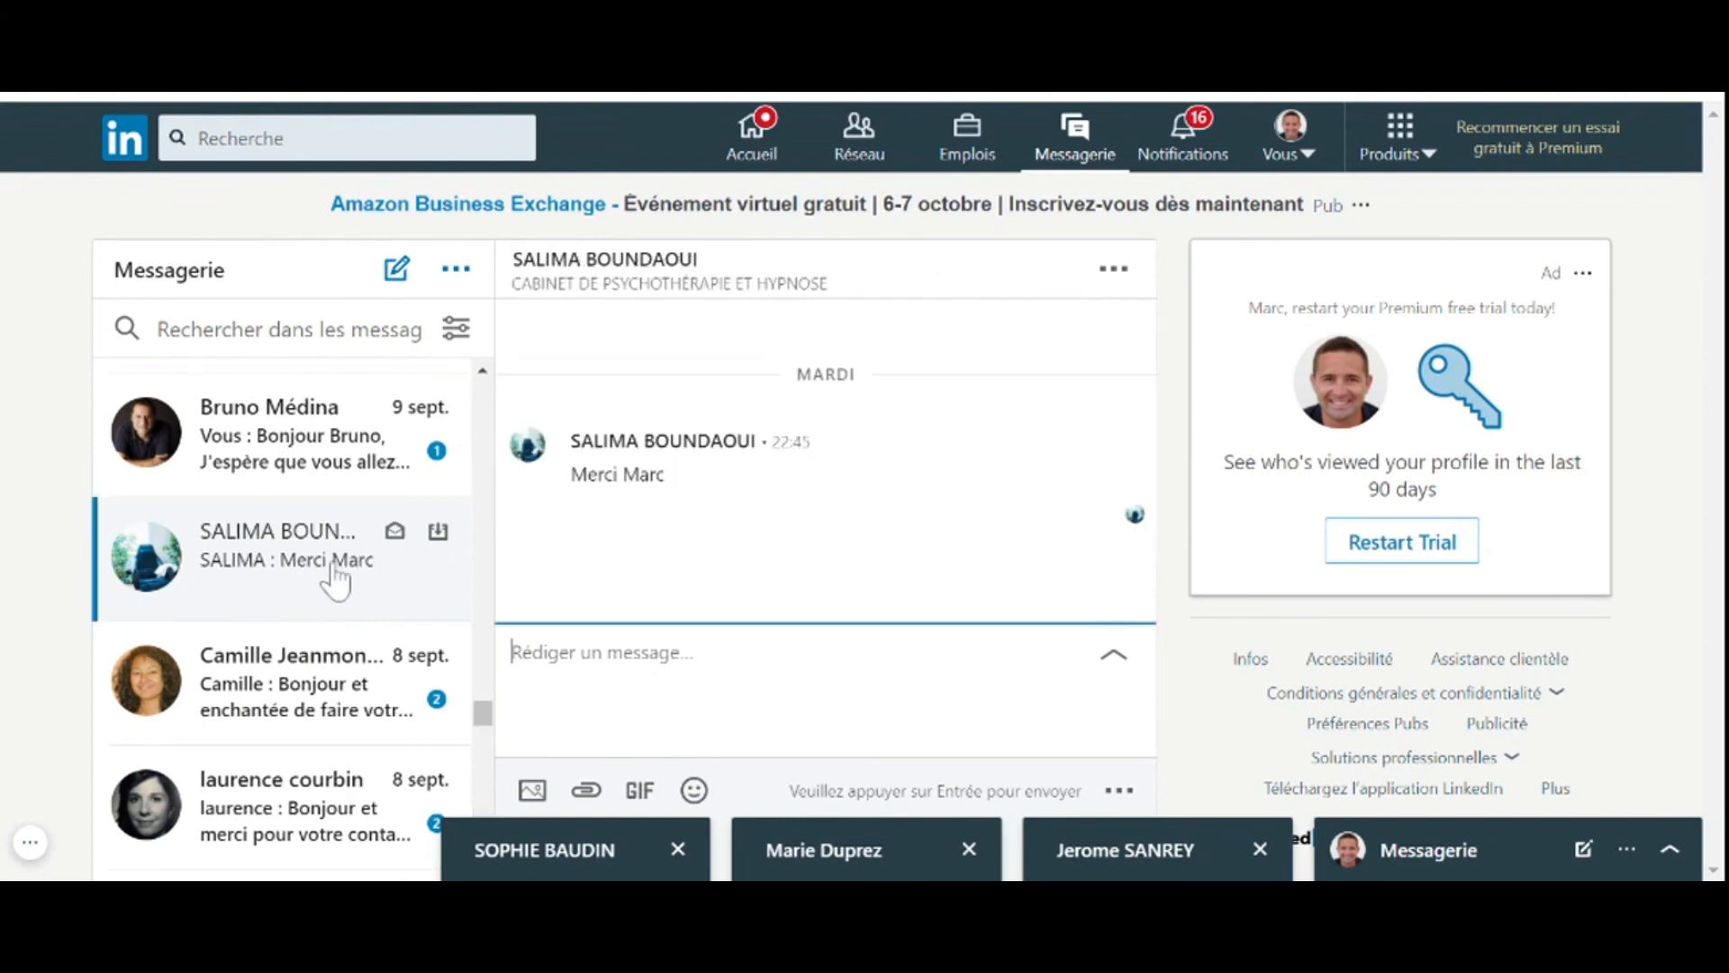
{"action": "scroll", "coordinate": [821, 528], "scroll_direction": "up", "scroll_amount": 3}
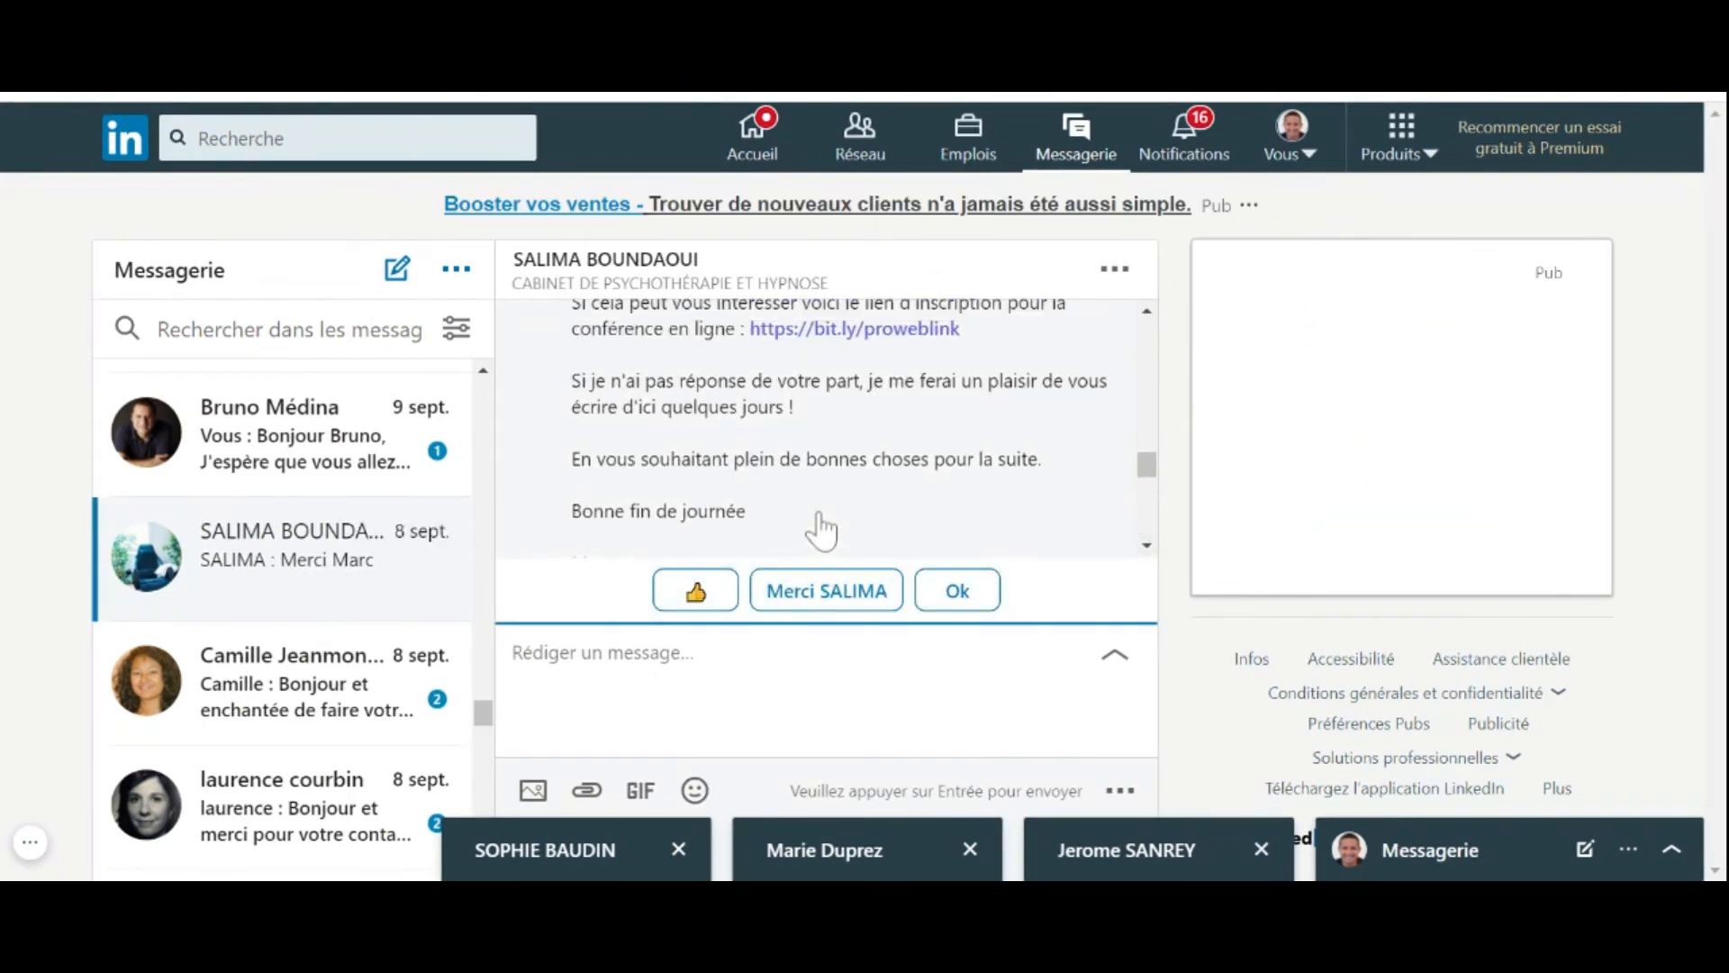
{"action": "scroll", "coordinate": [823, 527], "scroll_direction": "down", "scroll_amount": 2}
{"action": "scroll", "coordinate": [824, 527], "scroll_direction": "up", "scroll_amount": 4}
{"action": "scroll", "coordinate": [824, 527], "scroll_direction": "up", "scroll_amount": 4}
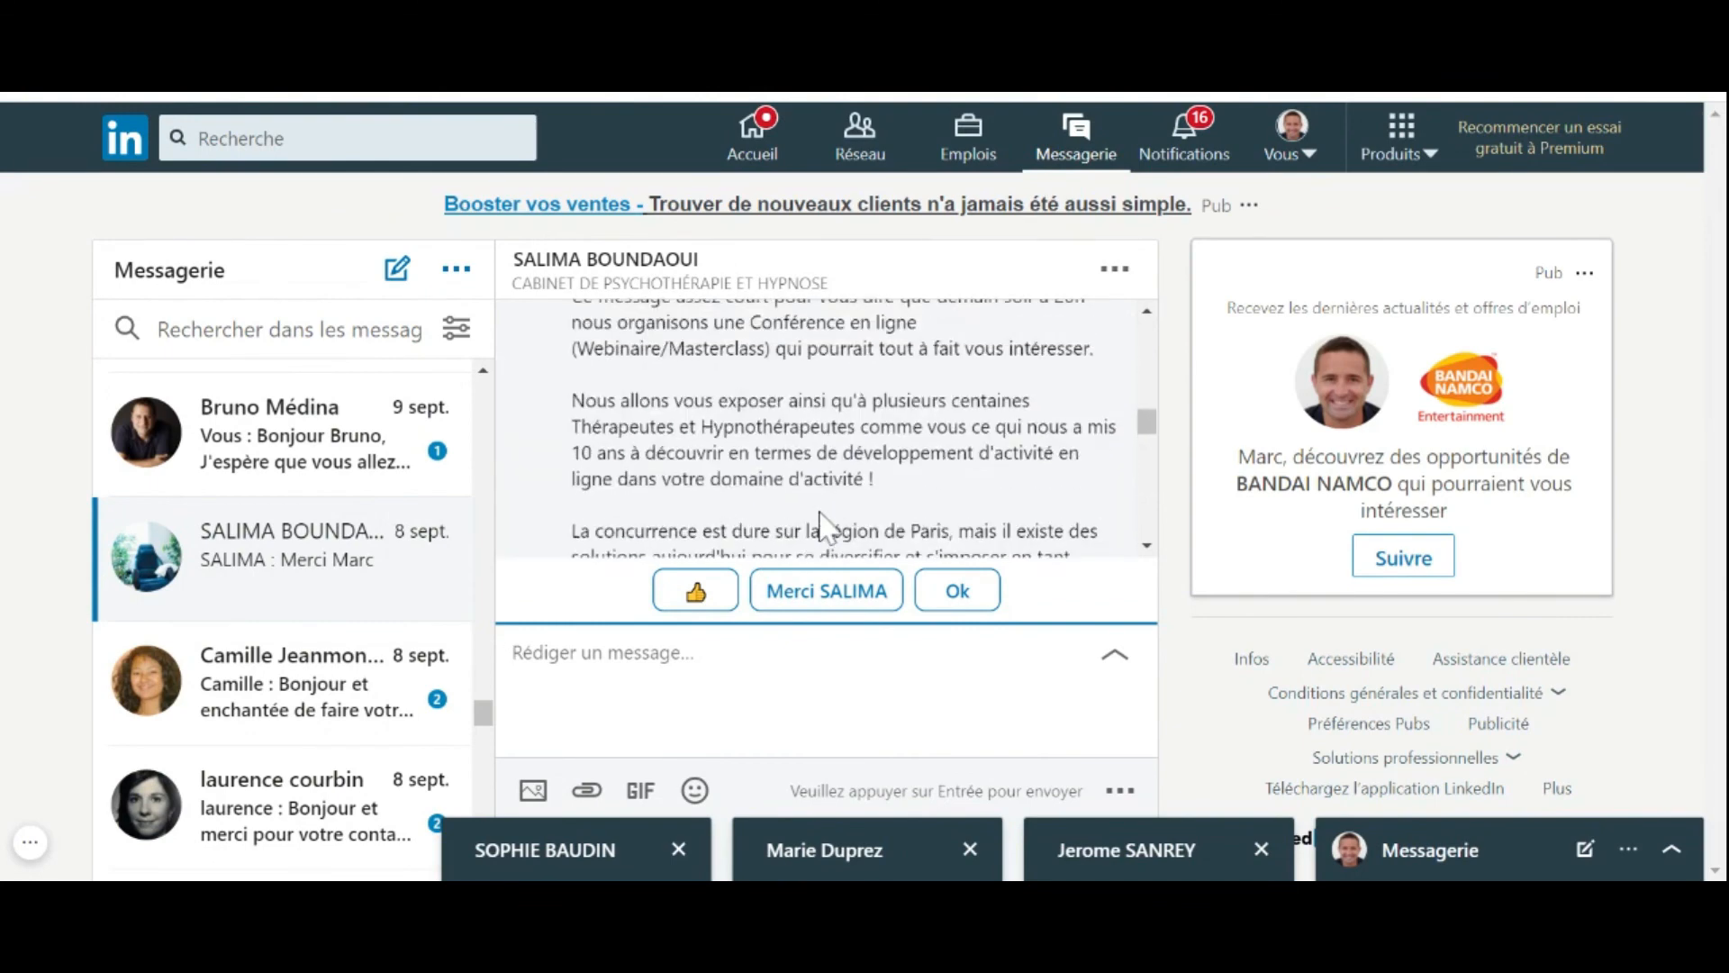
{"action": "scroll", "coordinate": [824, 527], "scroll_direction": "down", "scroll_amount": 5}
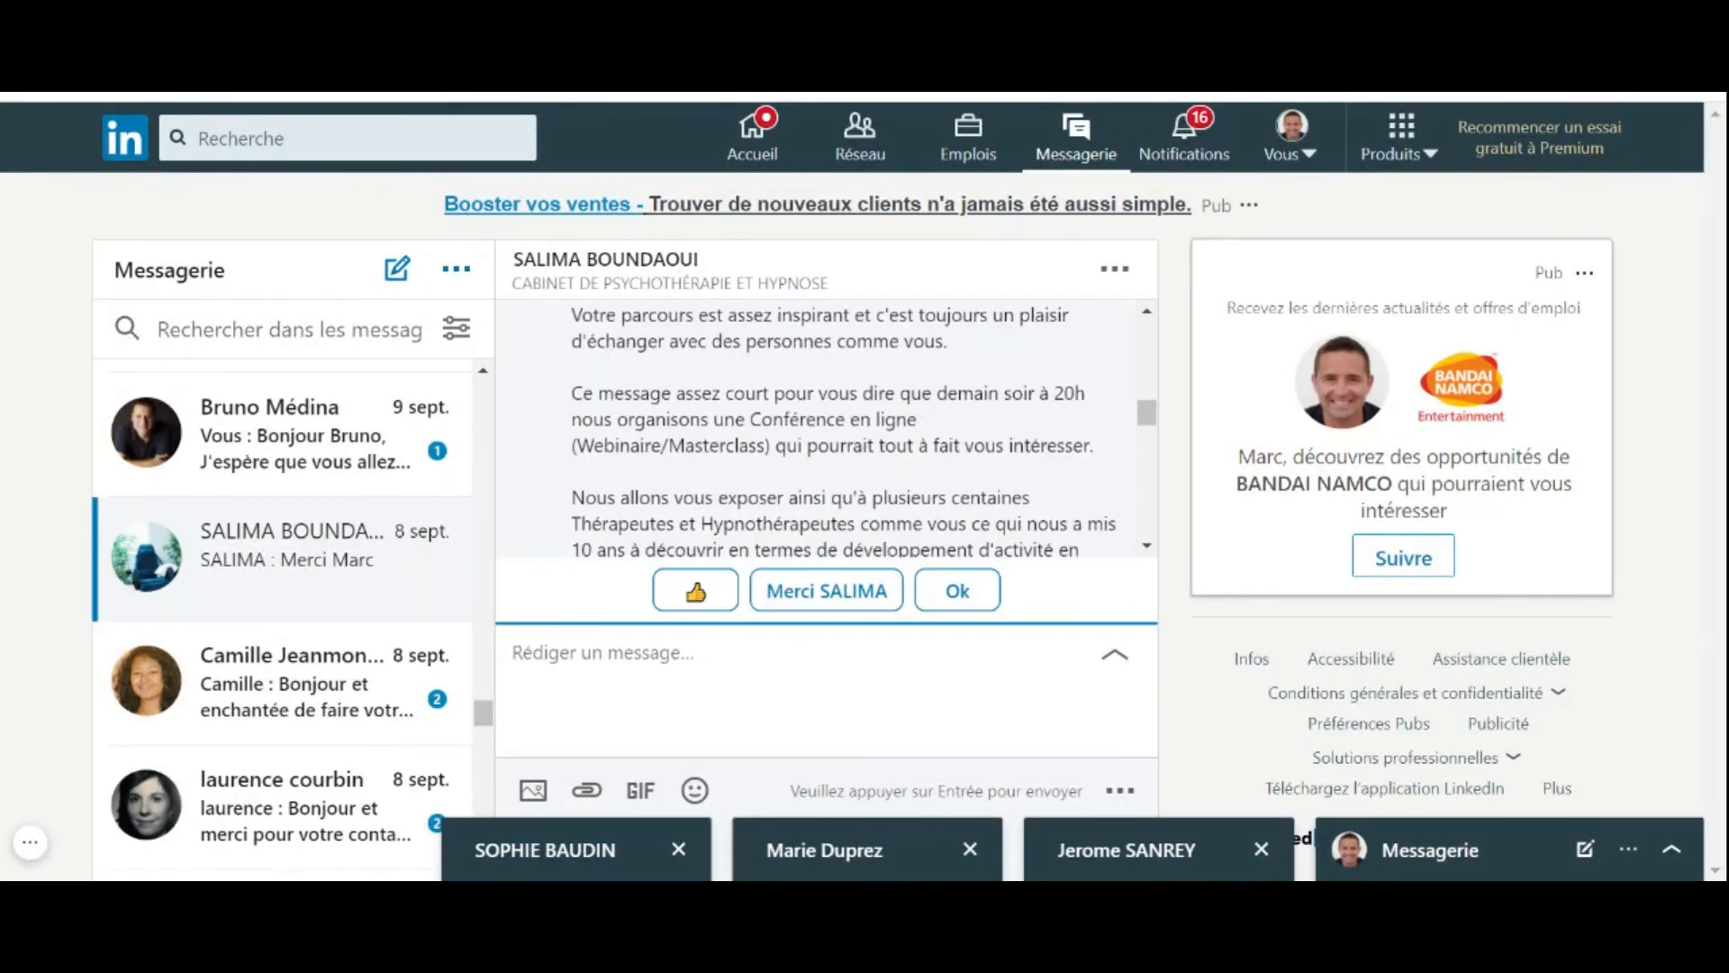
{"action": "scroll", "coordinate": [824, 527], "scroll_direction": "down", "scroll_amount": 5}
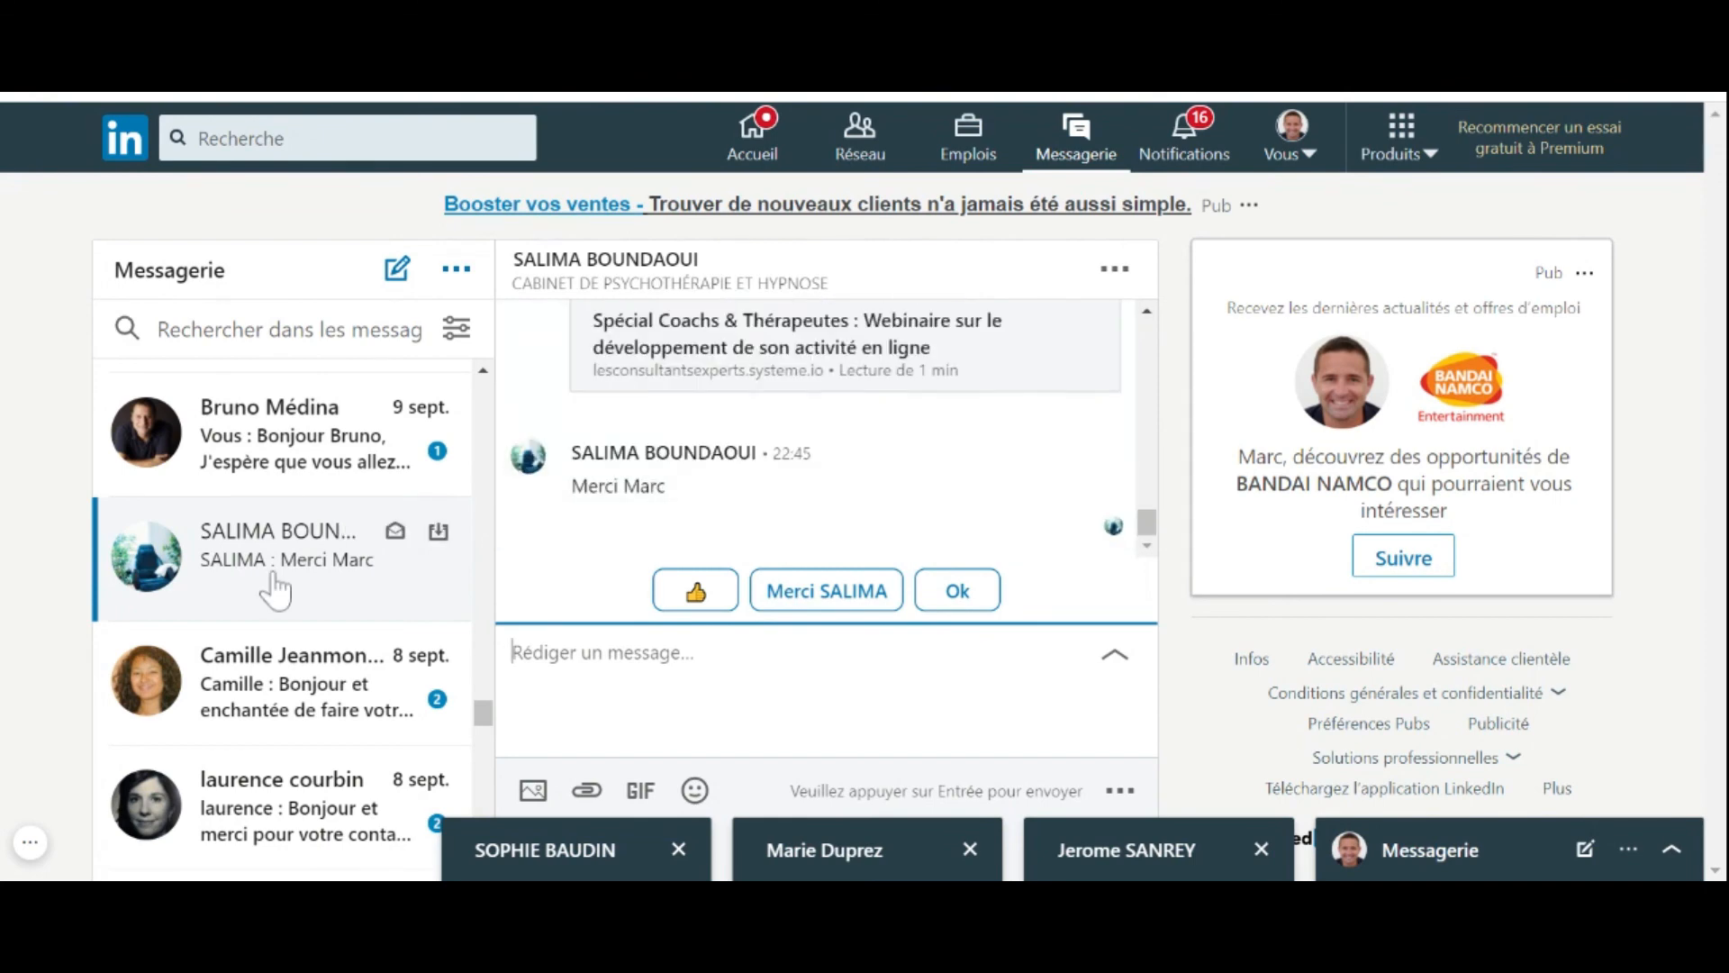
Open the 8 September conversation with the coach and work psychologist and review the automated message and the reply
{"action": "scroll", "coordinate": [272, 590], "scroll_direction": "down", "scroll_amount": 2}
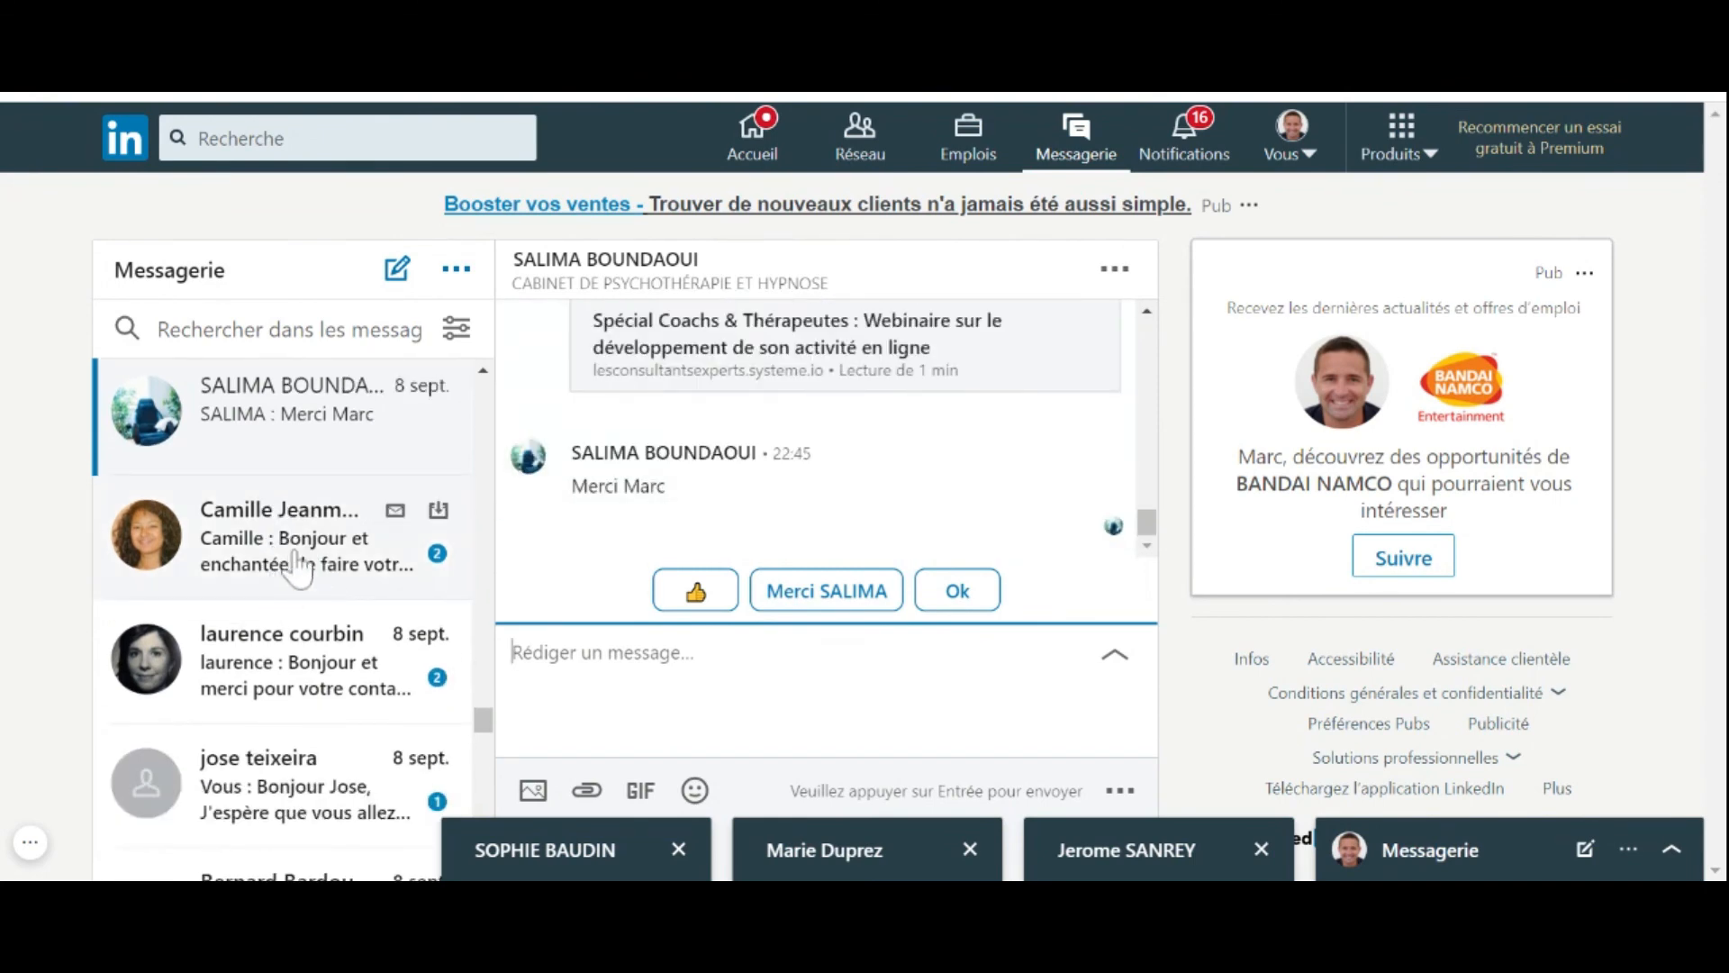
{"action": "left_click", "coordinate": [317, 574]}
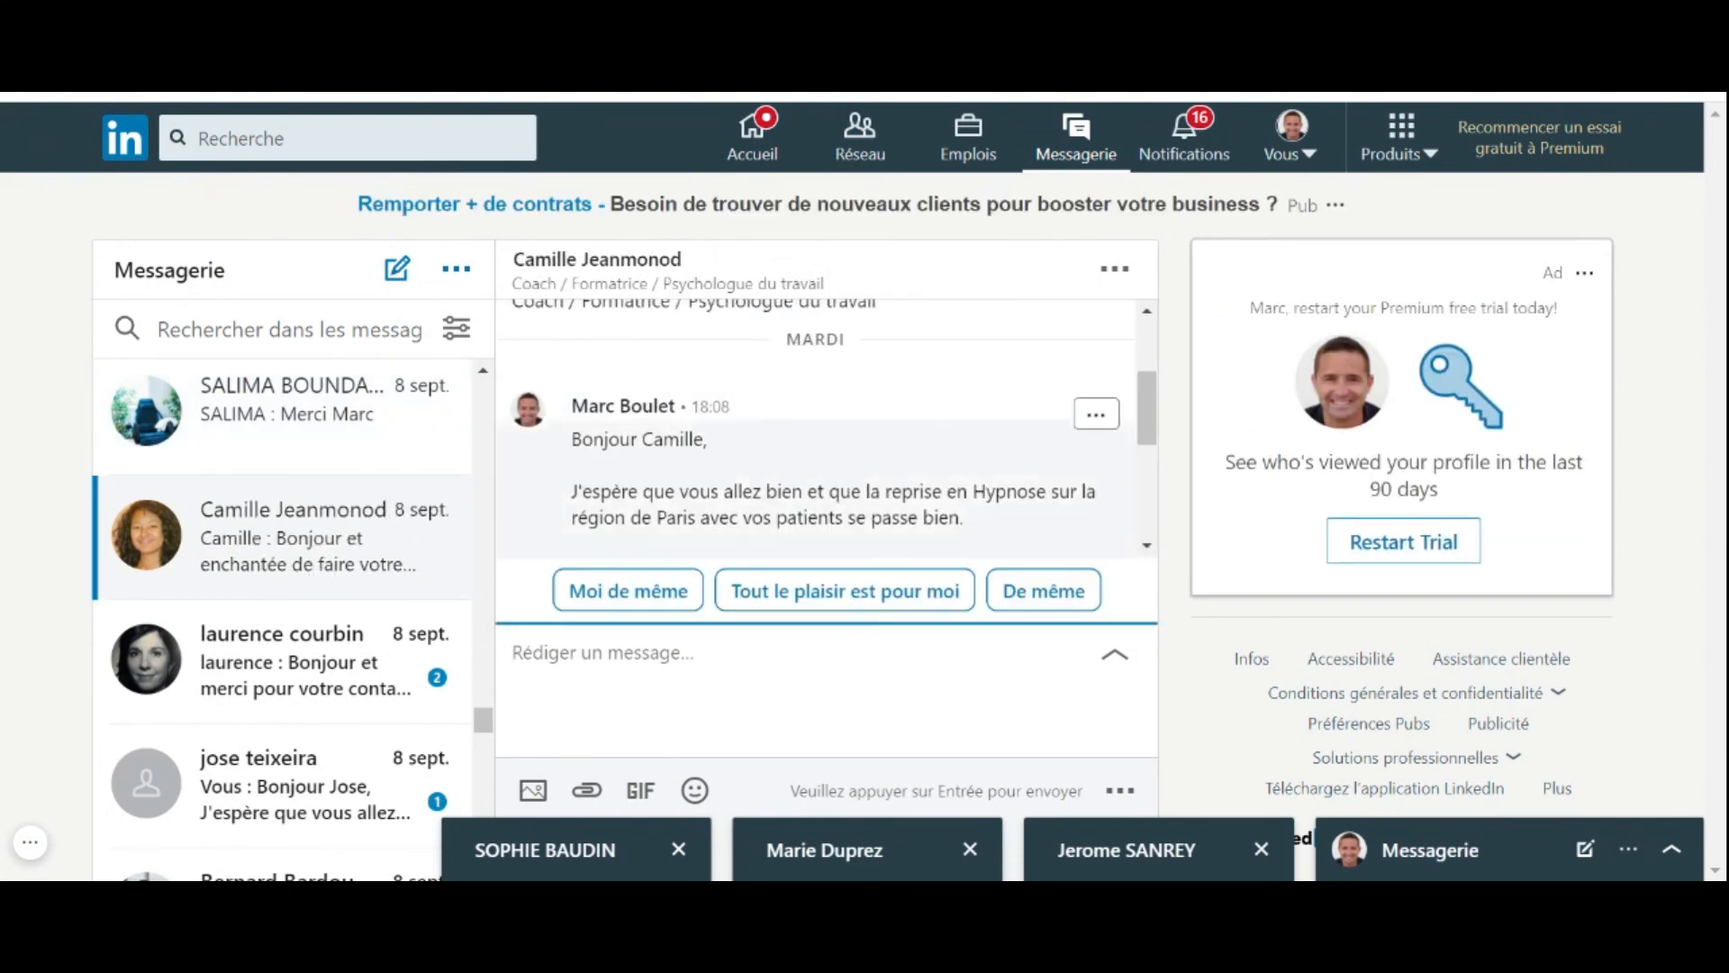
{"action": "scroll", "coordinate": [816, 428], "scroll_direction": "down", "scroll_amount": 3}
{"action": "scroll", "coordinate": [816, 427], "scroll_direction": "up", "scroll_amount": 1}
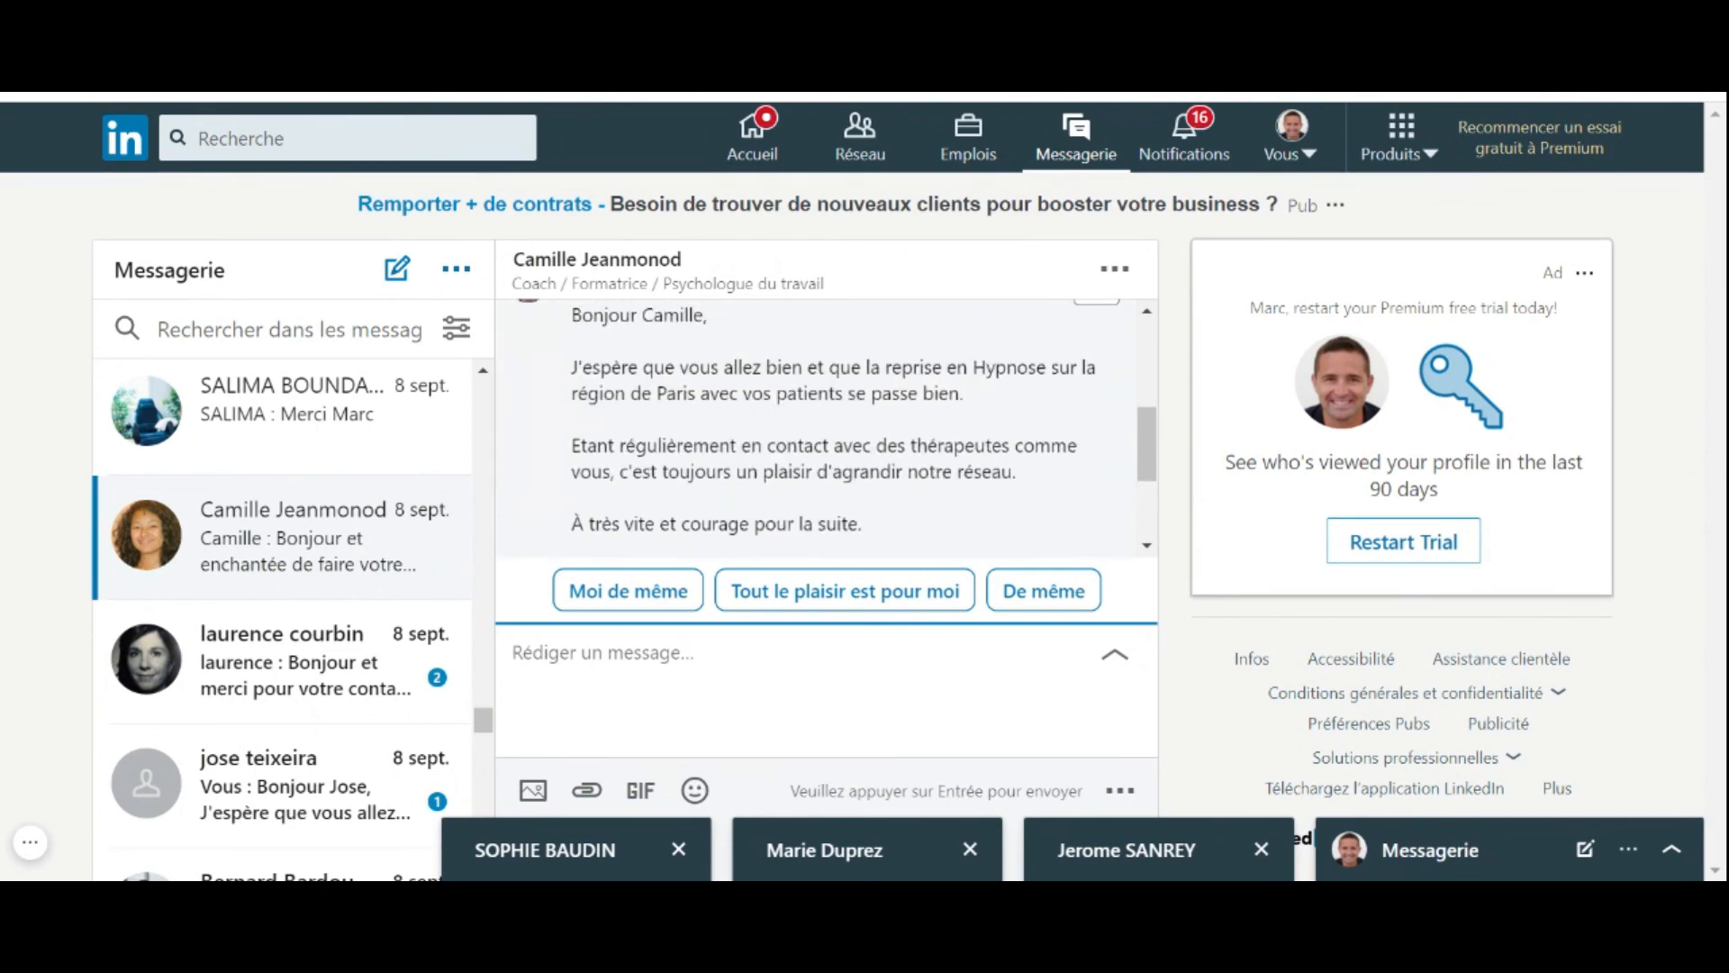
{"action": "scroll", "coordinate": [816, 428], "scroll_direction": "down", "scroll_amount": 1}
{"action": "scroll", "coordinate": [816, 424], "scroll_direction": "down", "scroll_amount": 3}
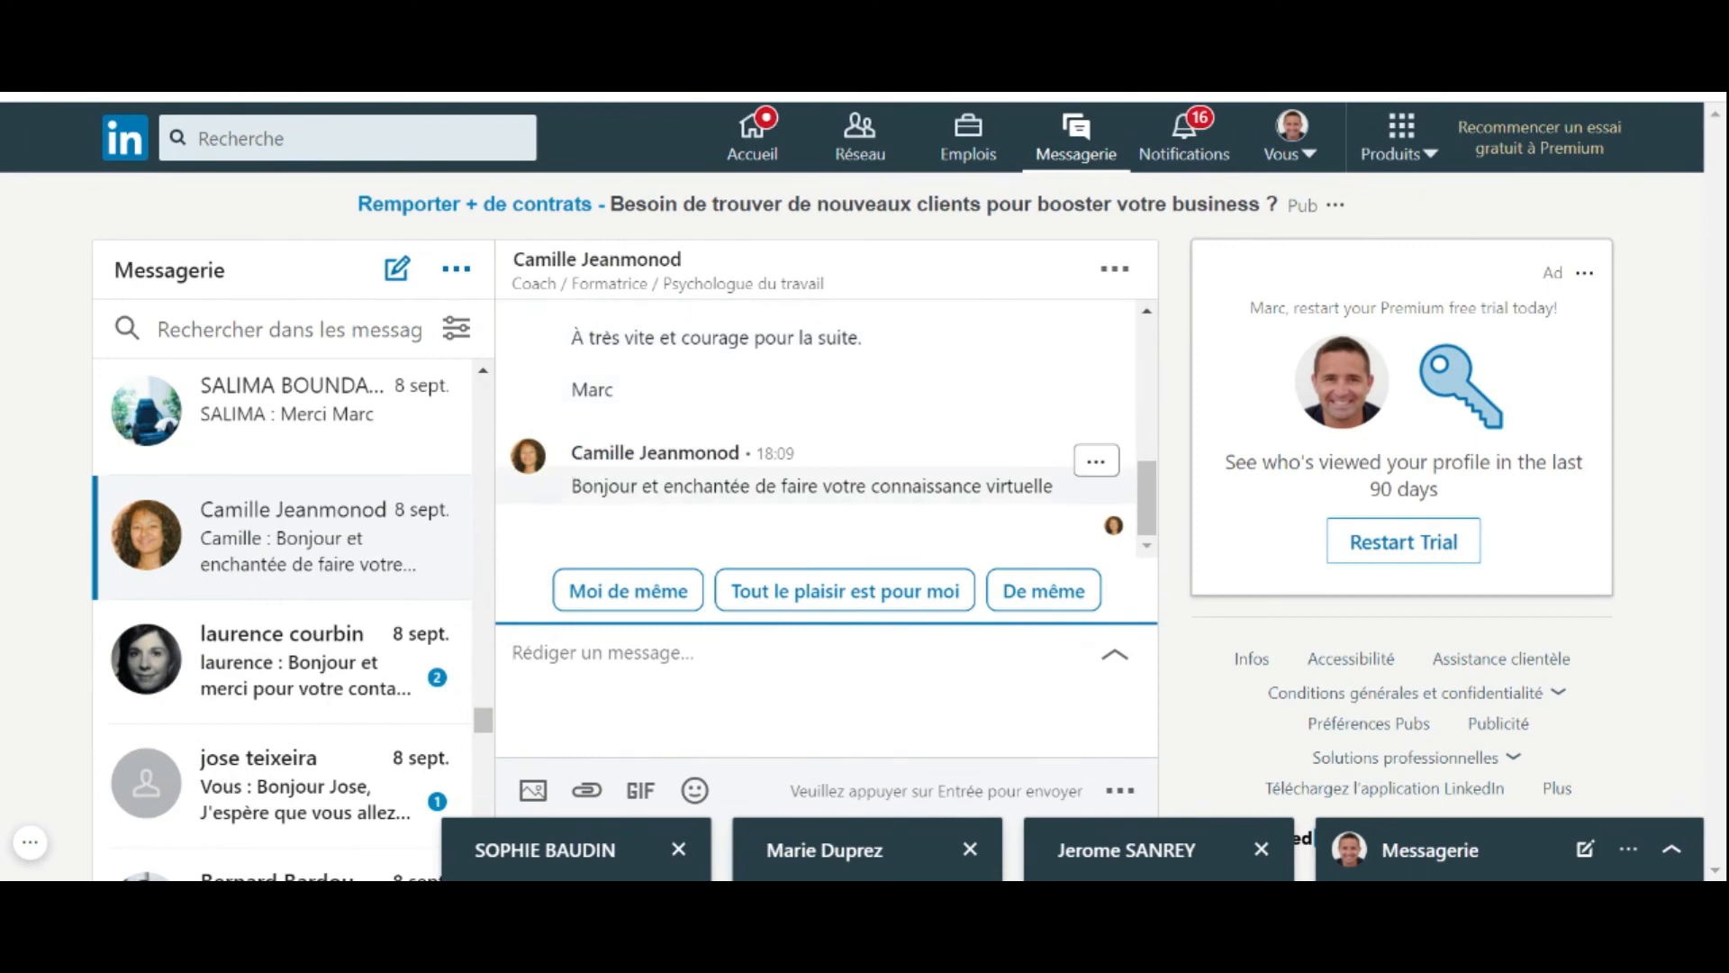
{"action": "scroll", "coordinate": [355, 554], "scroll_direction": "down", "scroll_amount": 1}
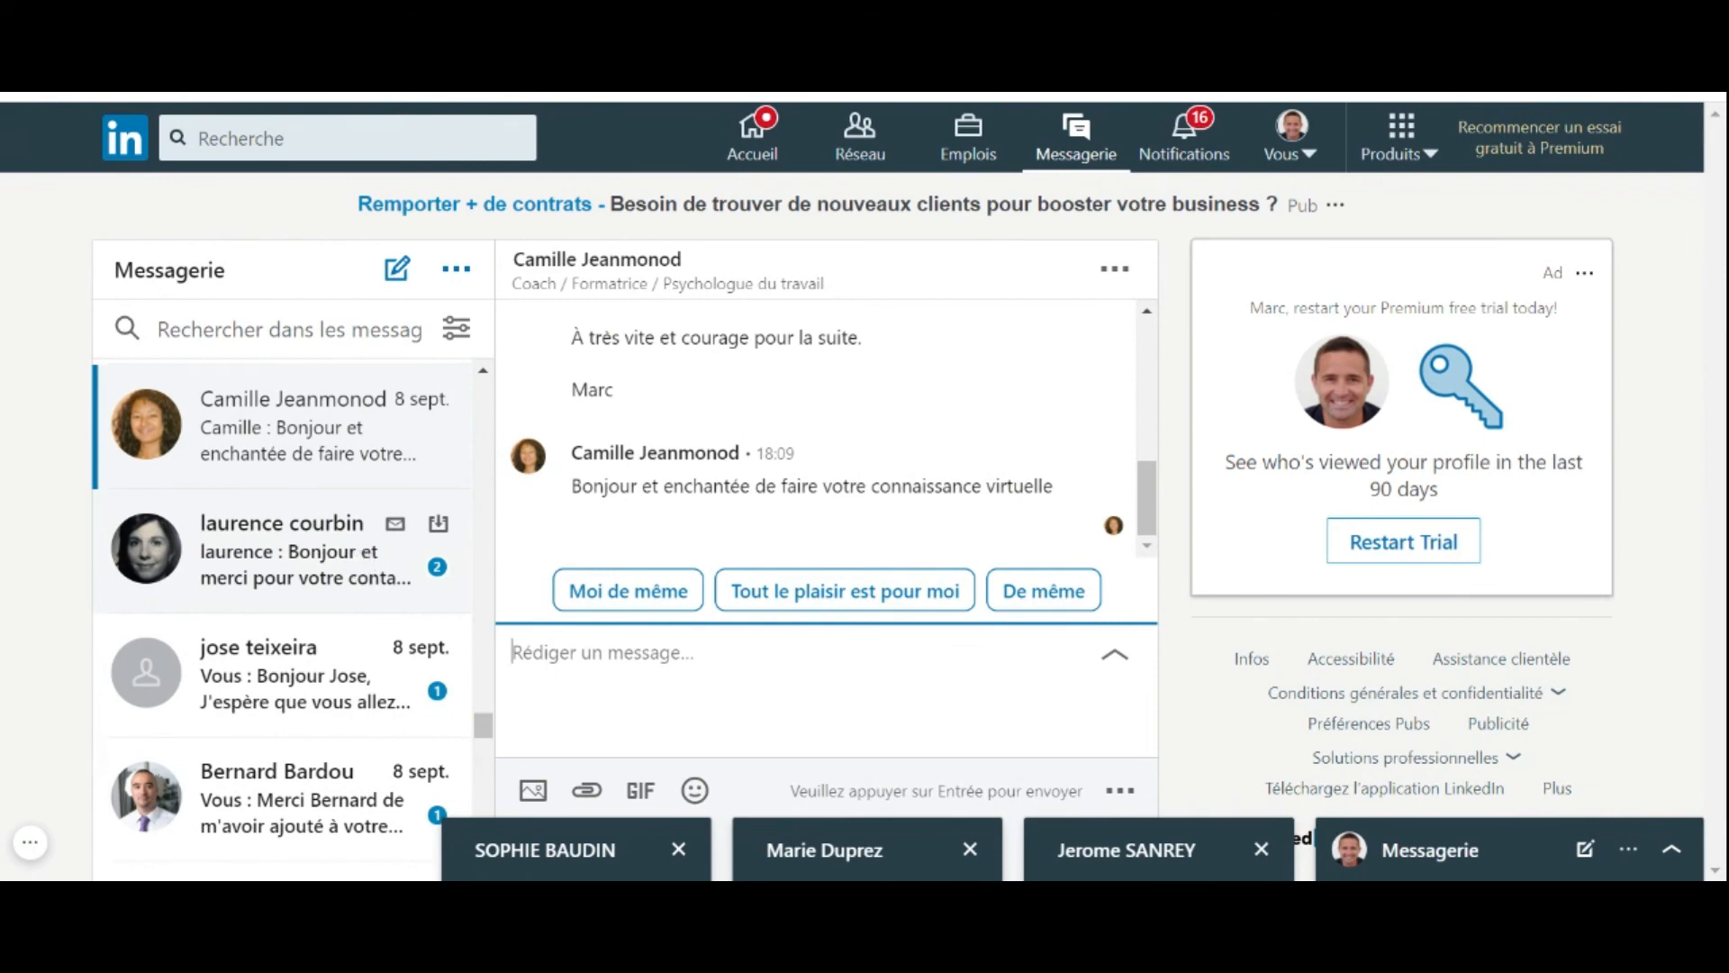
{"action": "scroll", "coordinate": [356, 554], "scroll_direction": "down", "scroll_amount": 1}
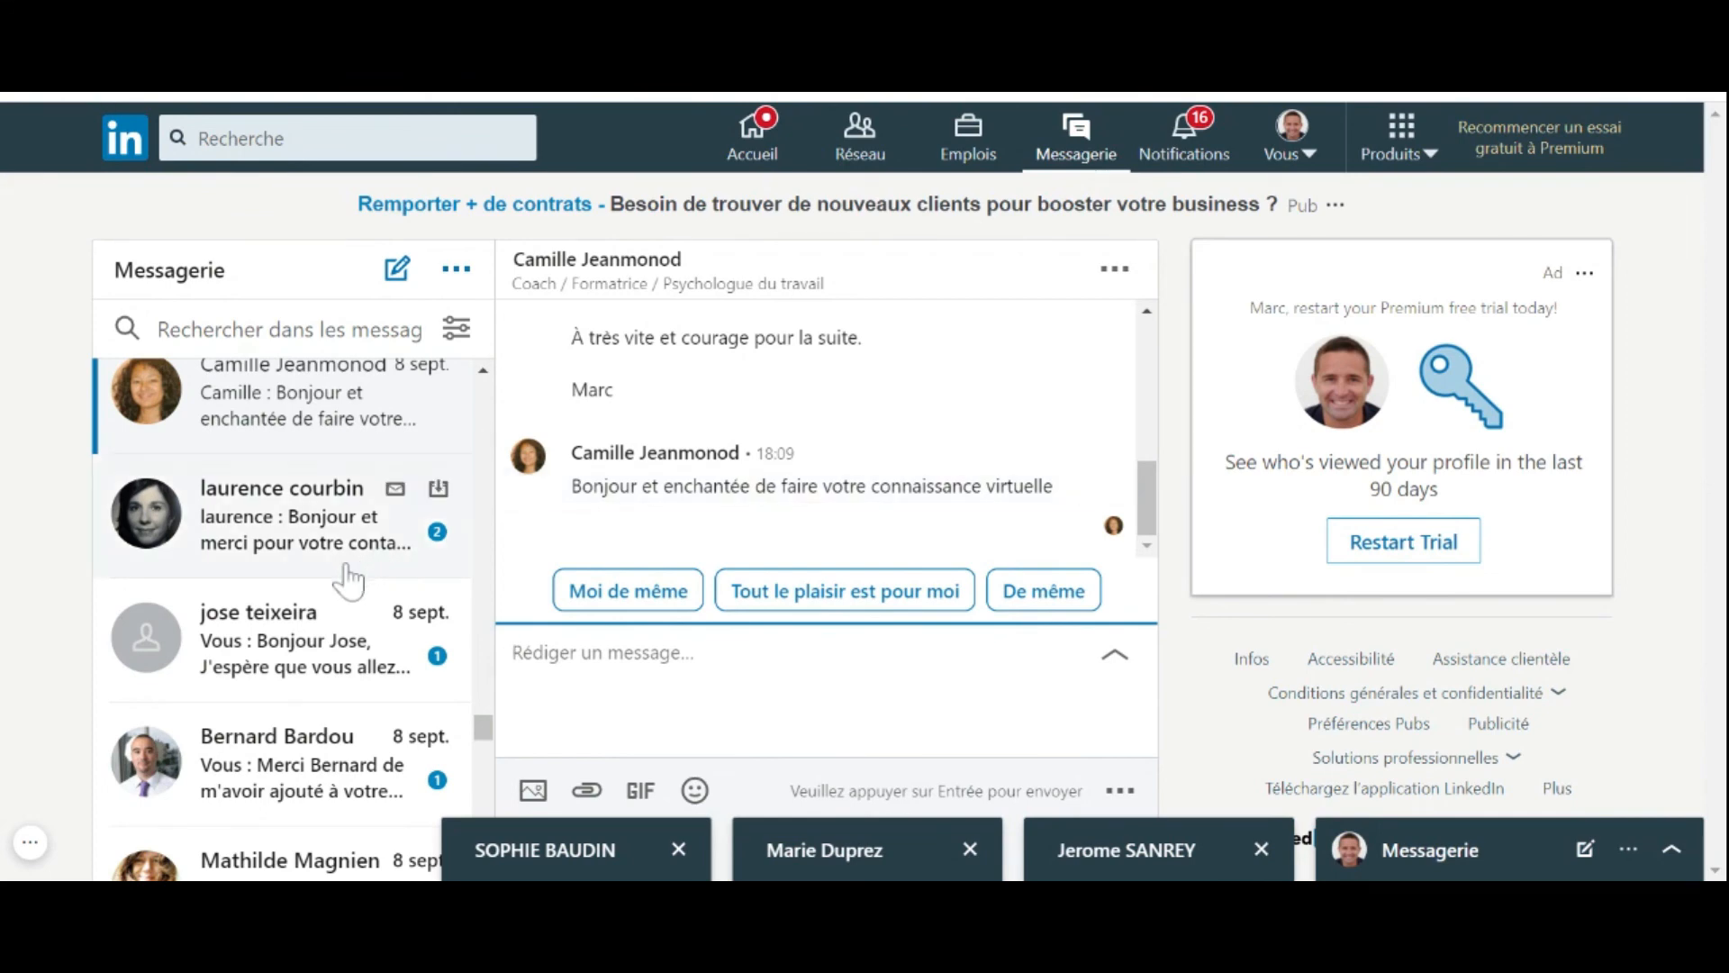
Browse the other 8 September prospect replies in the LinkedIn conversation list and return towards the more recent conversations
{"action": "scroll", "coordinate": [347, 581], "scroll_direction": "down", "scroll_amount": 1}
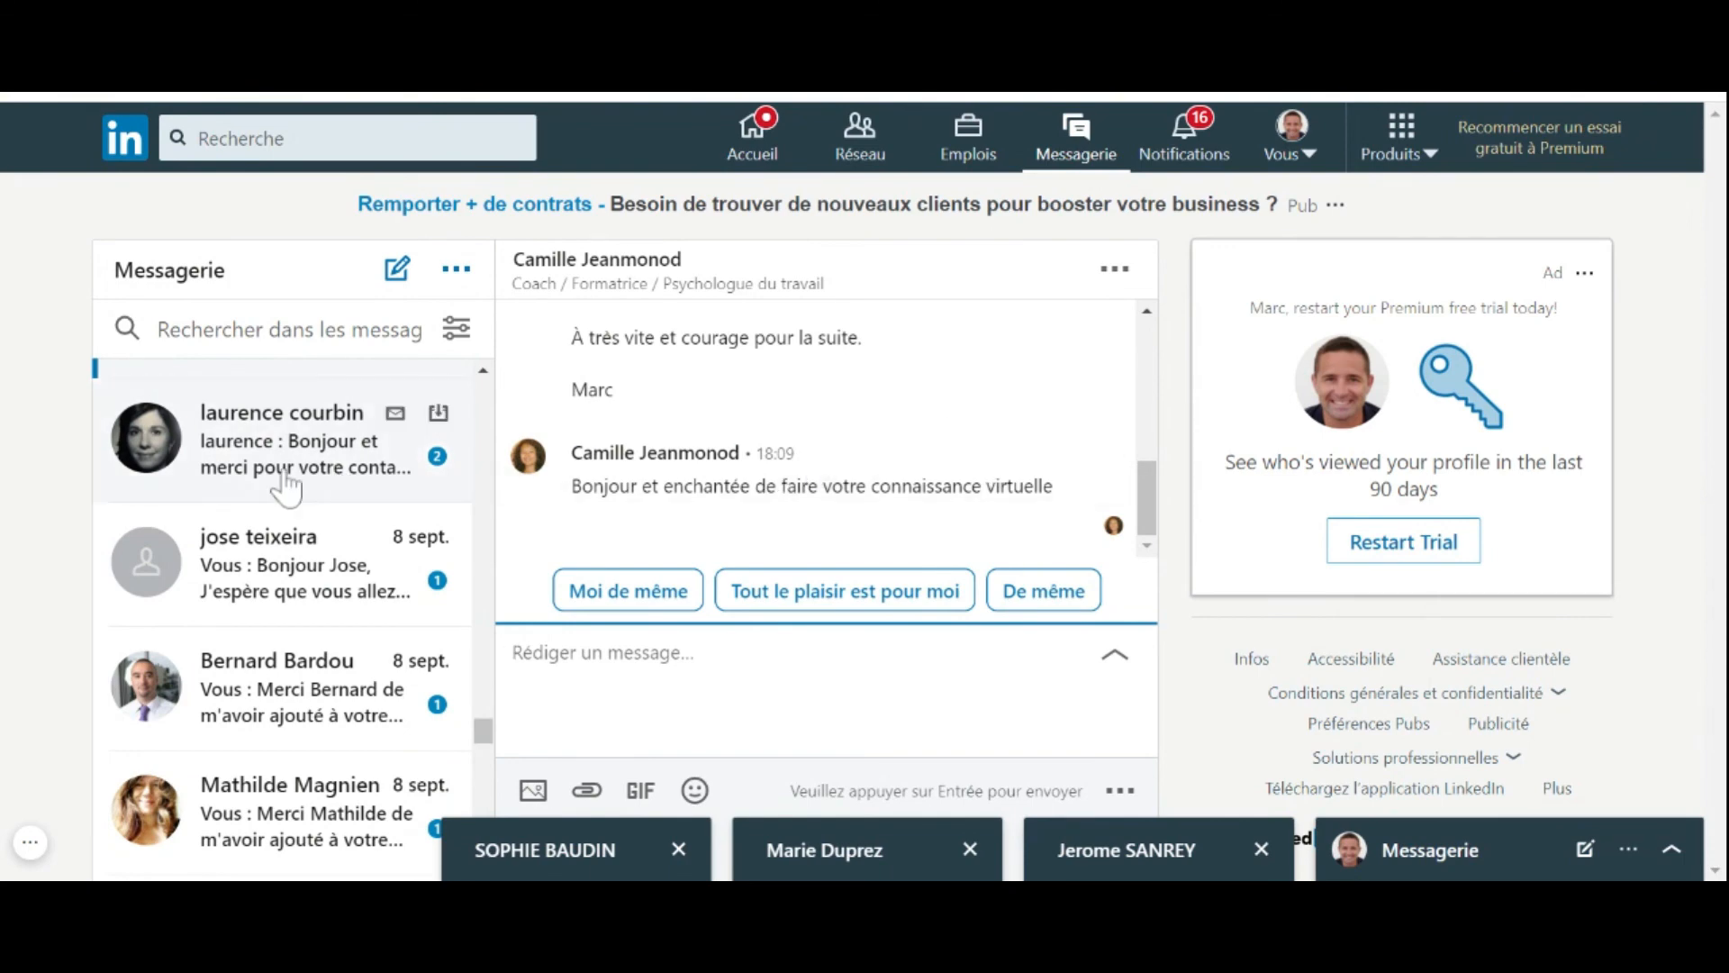
{"action": "scroll", "coordinate": [287, 486], "scroll_direction": "down", "scroll_amount": 5}
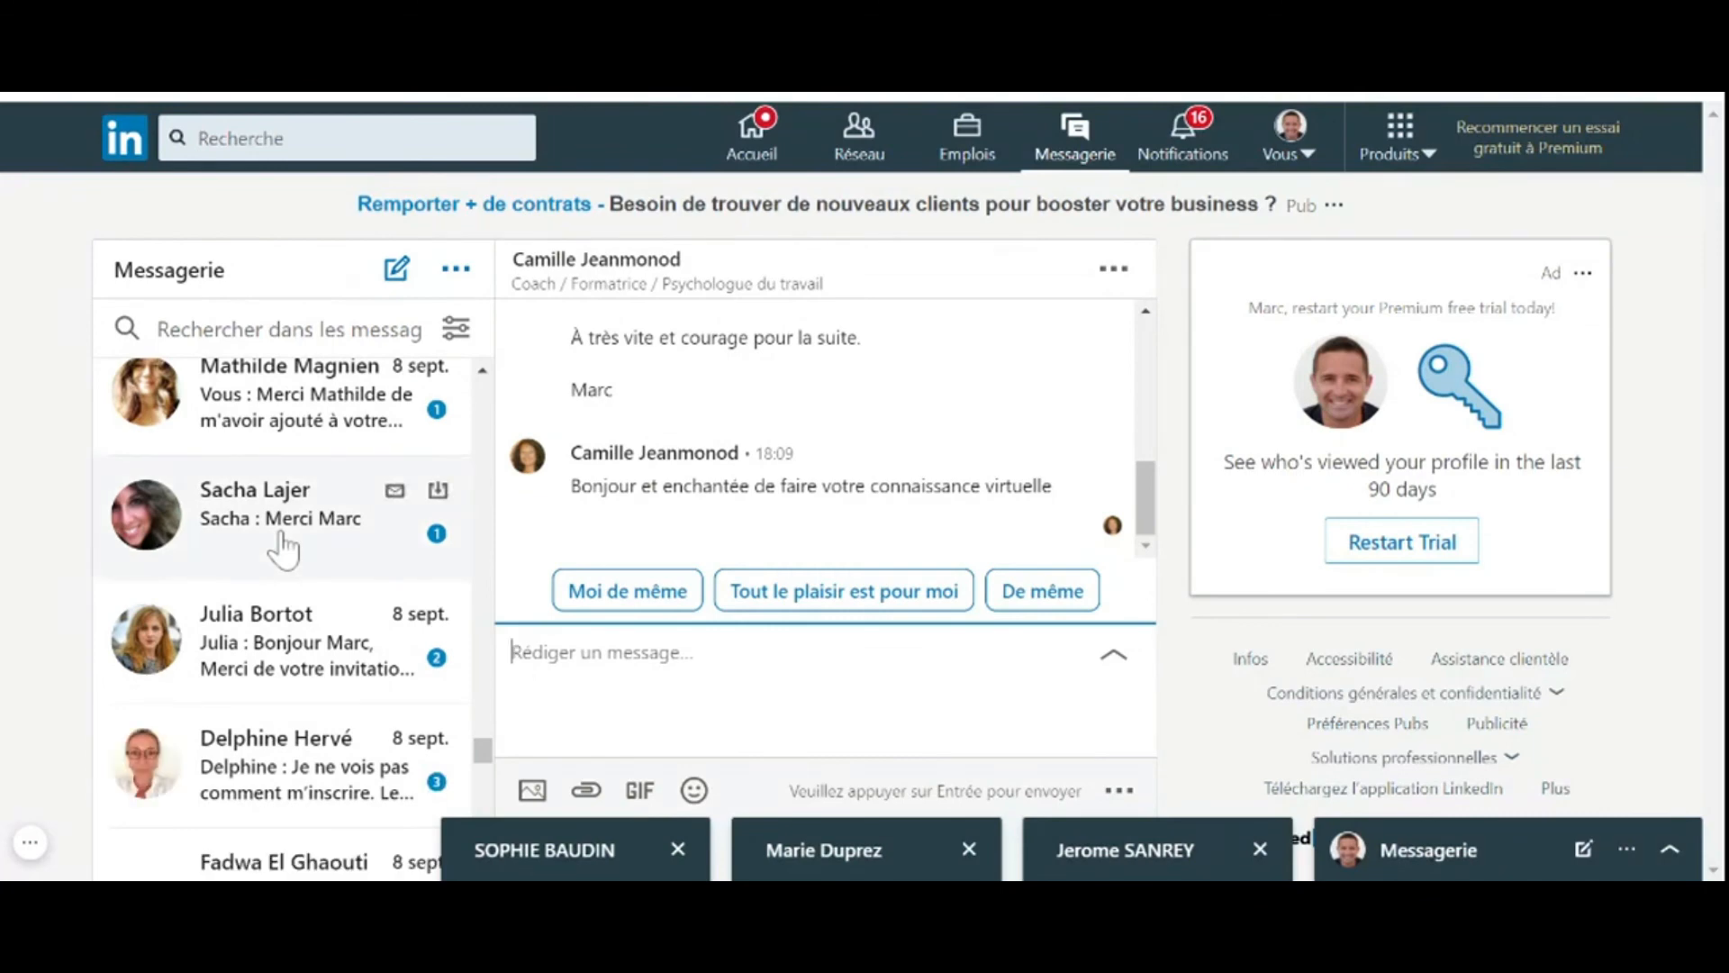
{"action": "scroll", "coordinate": [284, 546], "scroll_direction": "up", "scroll_amount": 10}
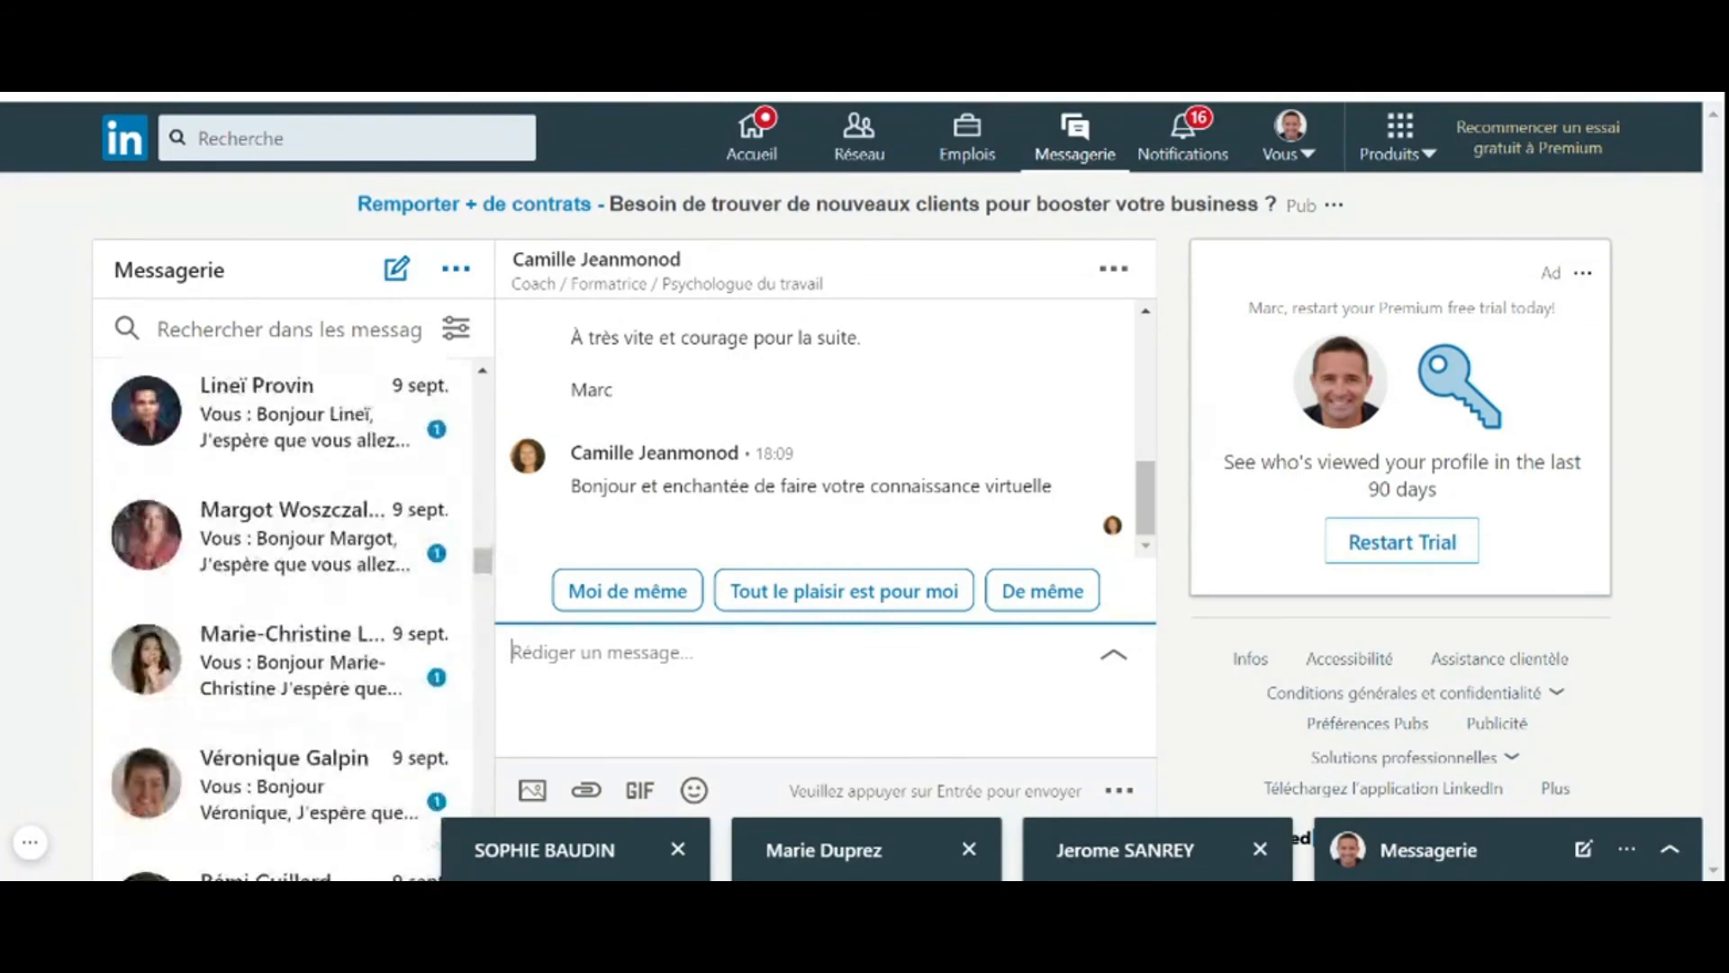
{"action": "scroll", "coordinate": [283, 586], "scroll_direction": "up", "scroll_amount": 15}
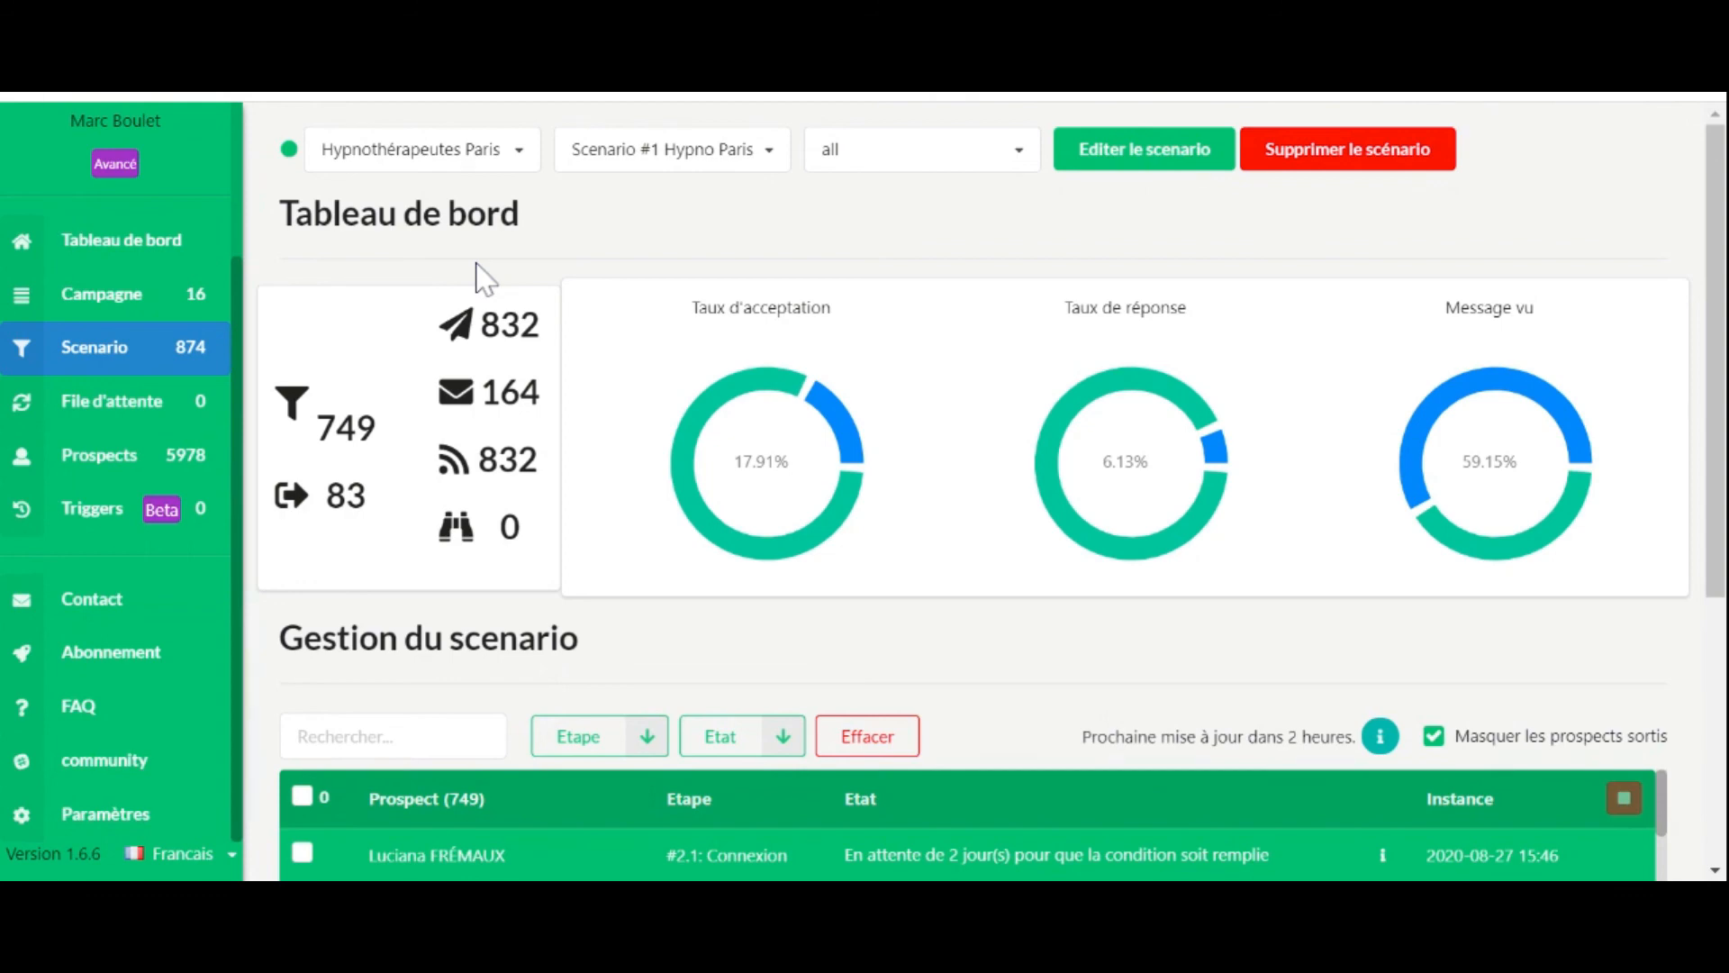
Switch back to ProspectIn, review the Hypnothérapeutes Paris scenario dashboard and open the prospects section
{"action": "scroll", "coordinate": [575, 286], "scroll_direction": "down", "scroll_amount": 2}
{"action": "scroll", "coordinate": [575, 286], "scroll_direction": "up", "scroll_amount": 2}
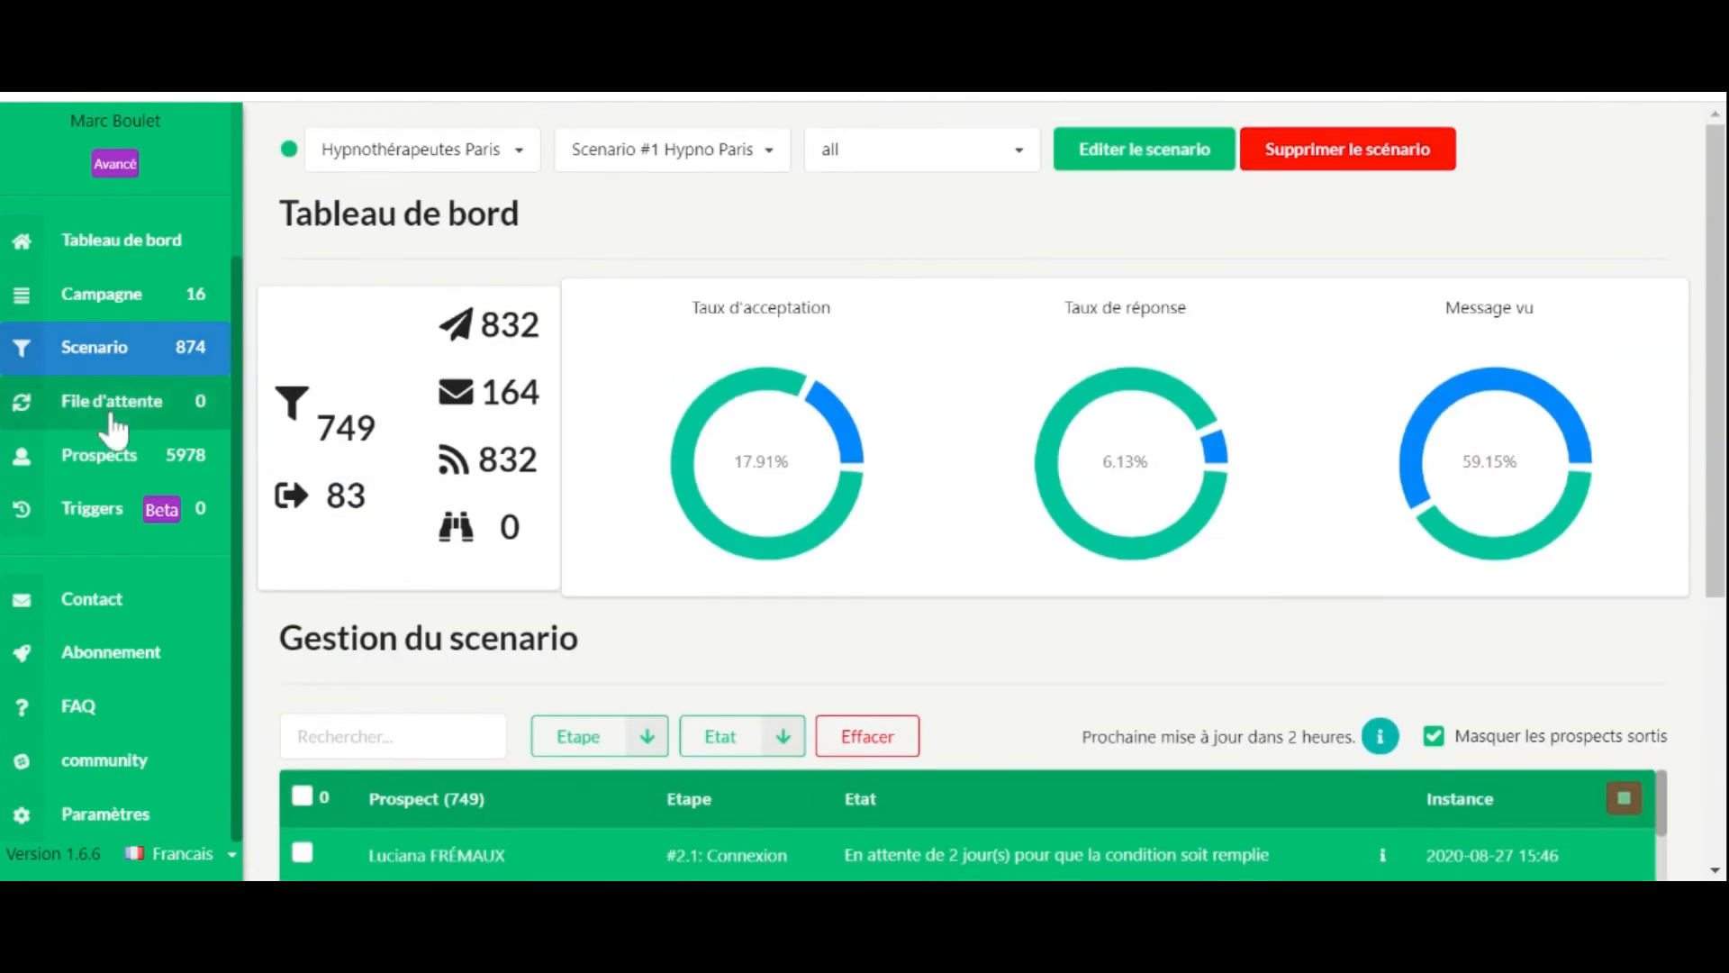
{"action": "left_click", "coordinate": [115, 468]}
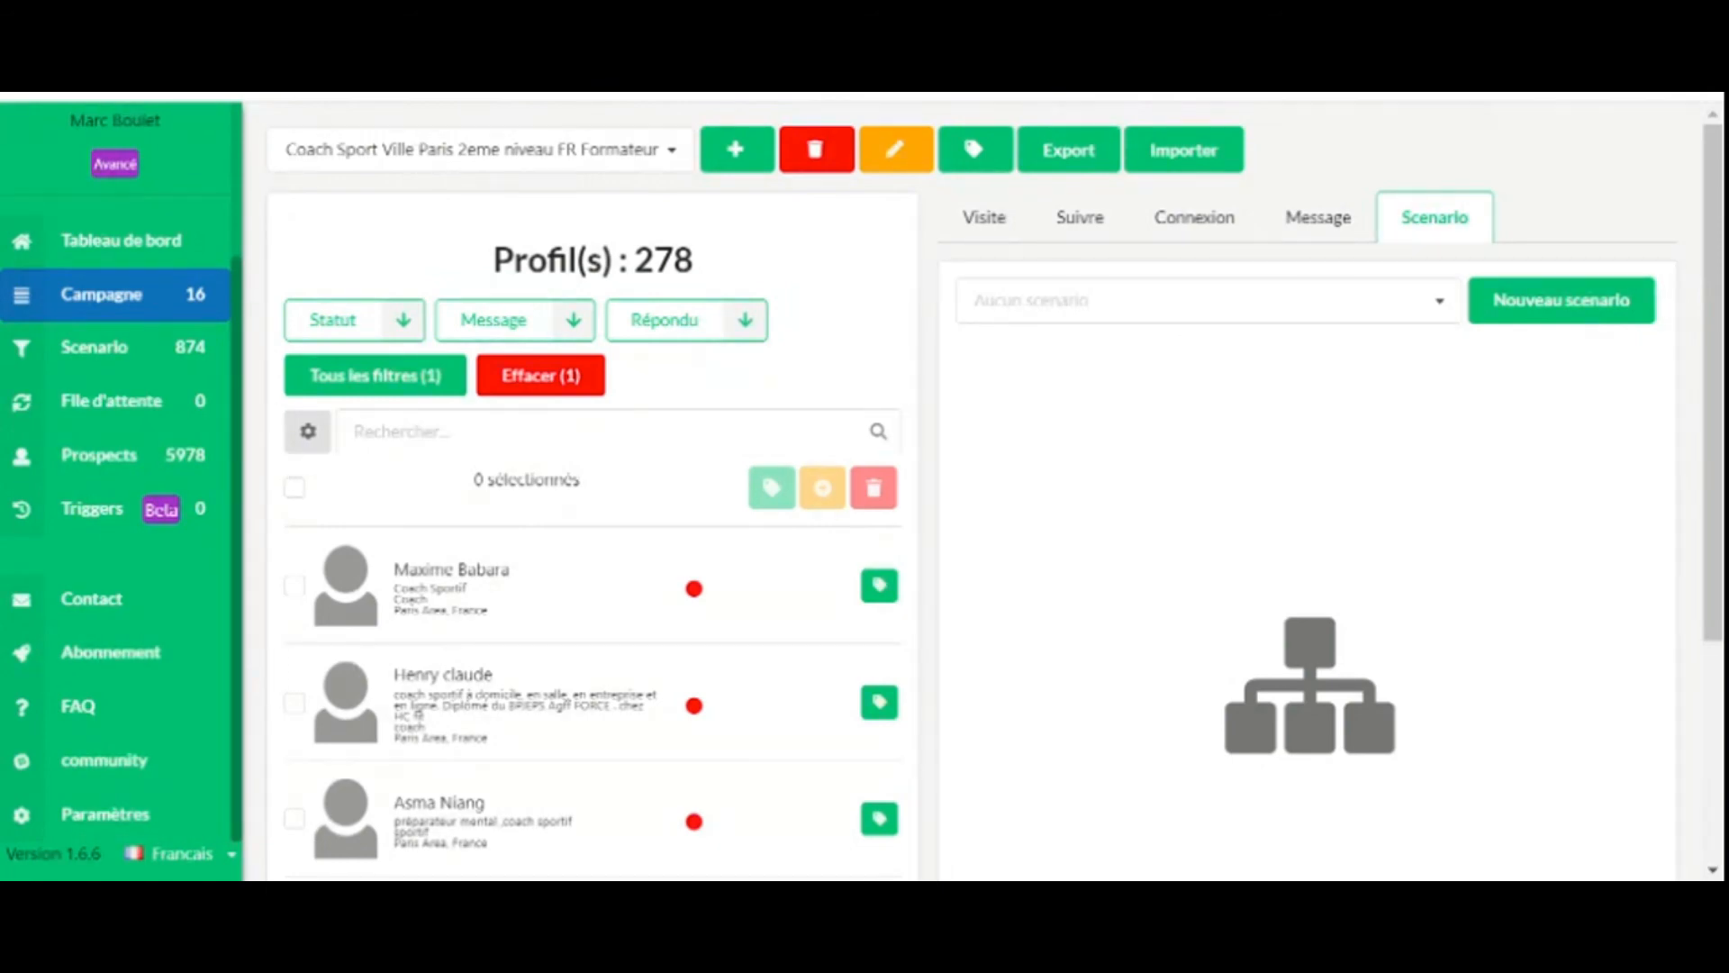
Examine the profile count of the Coach Sport Ville Paris campaign and check the list of available campaigns
{"action": "double_click", "coordinate": [562, 253]}
{"action": "triple_click", "coordinate": [562, 254]}
{"action": "left_click", "coordinate": [562, 254]}
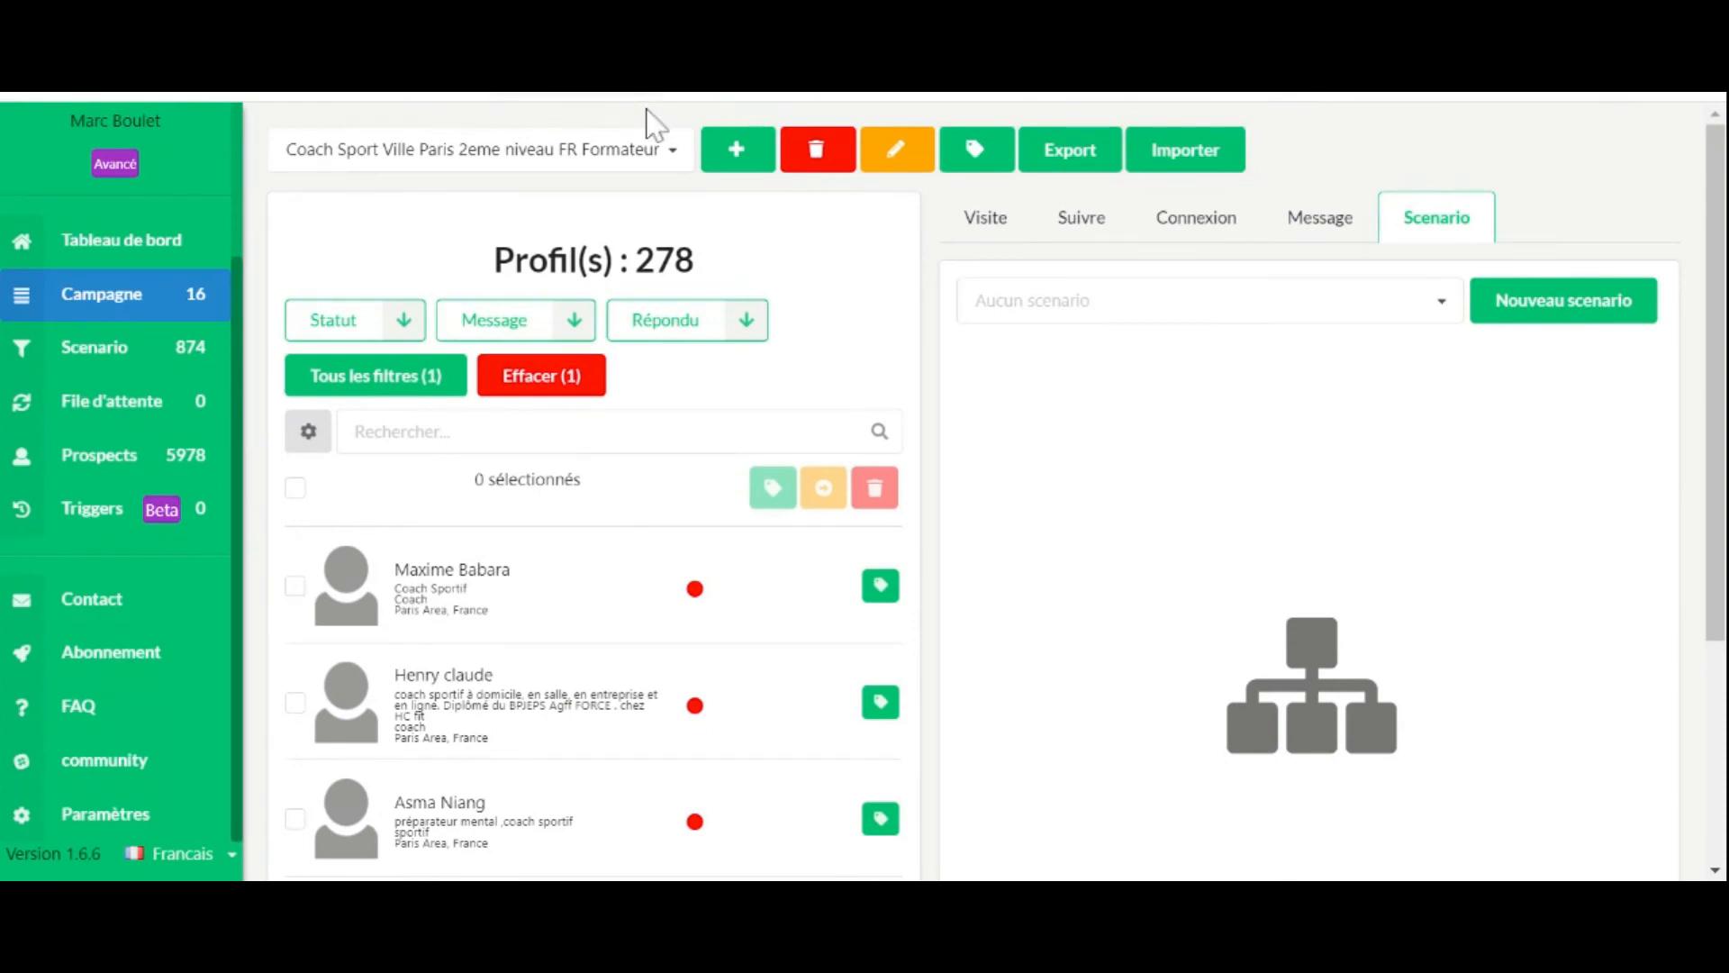
{"action": "left_click", "coordinate": [664, 154]}
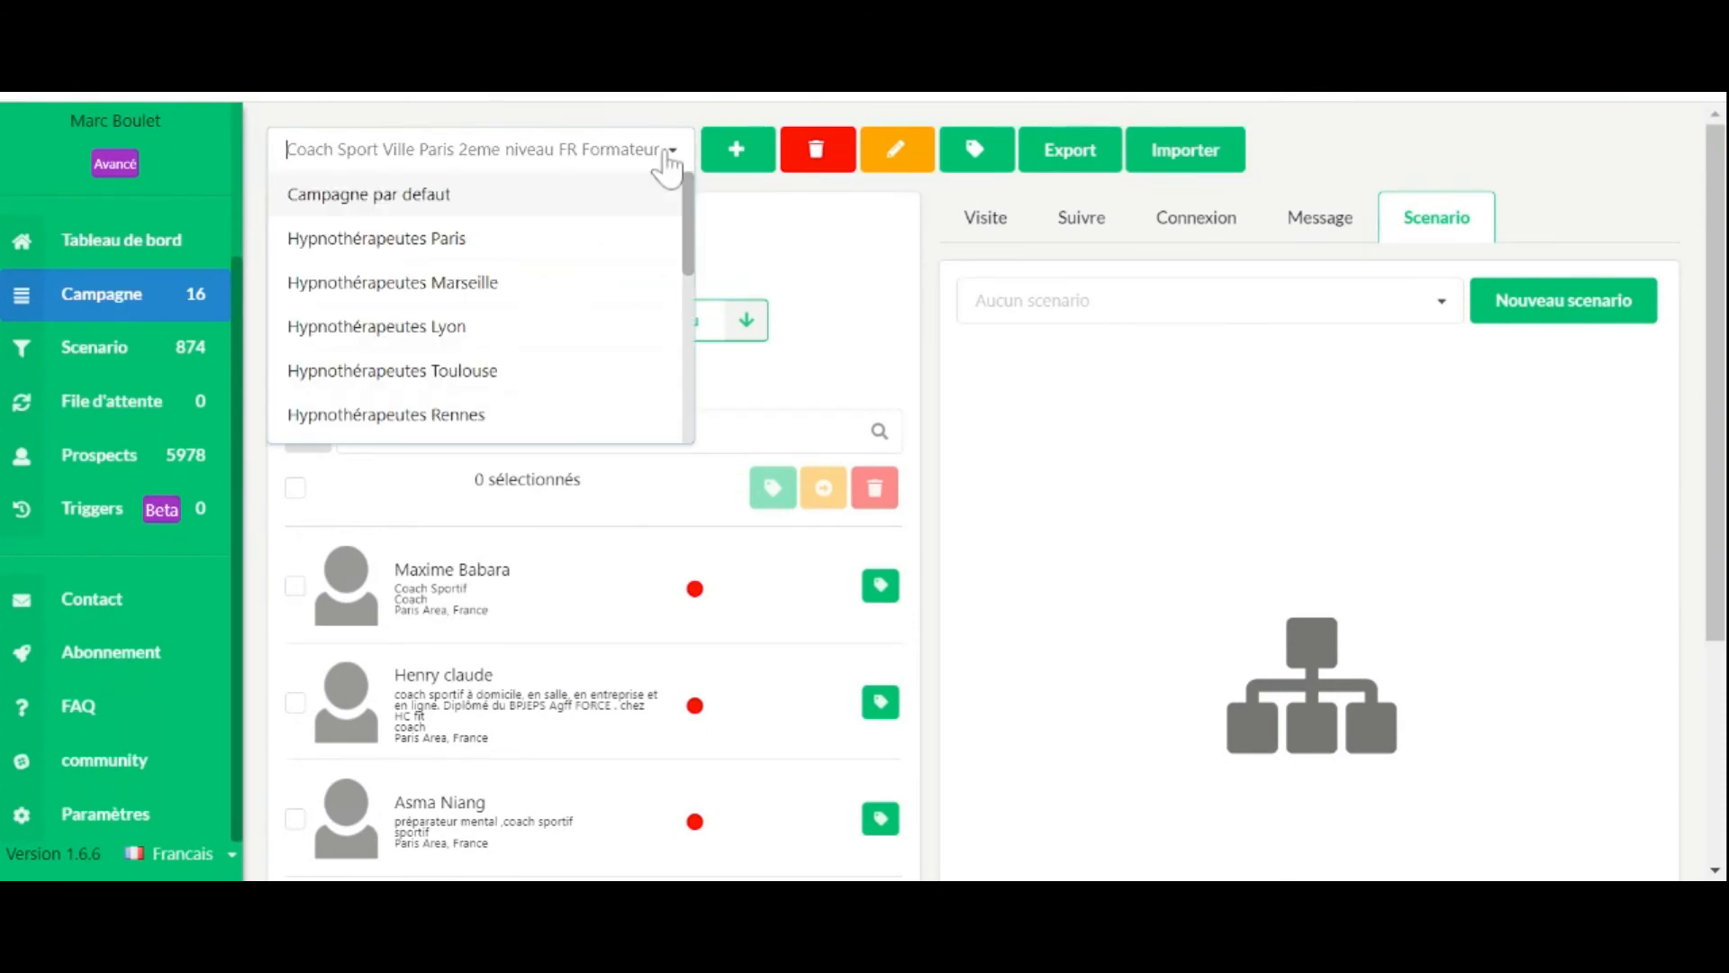
{"action": "left_click", "coordinate": [669, 155]}
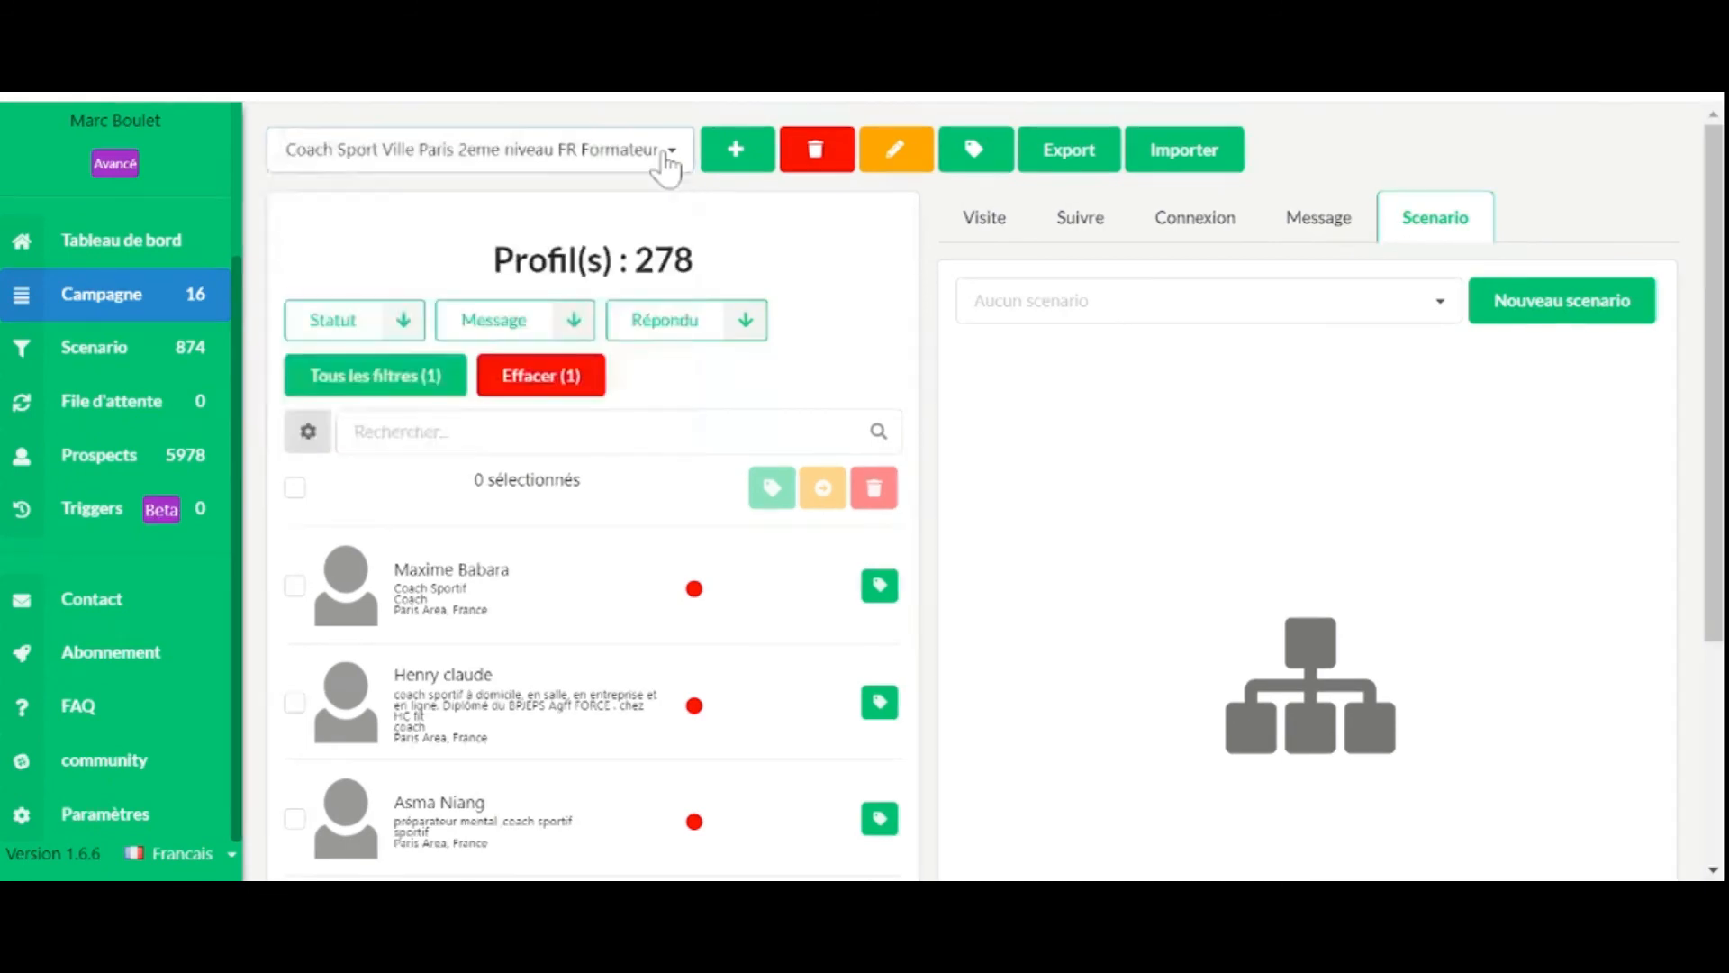